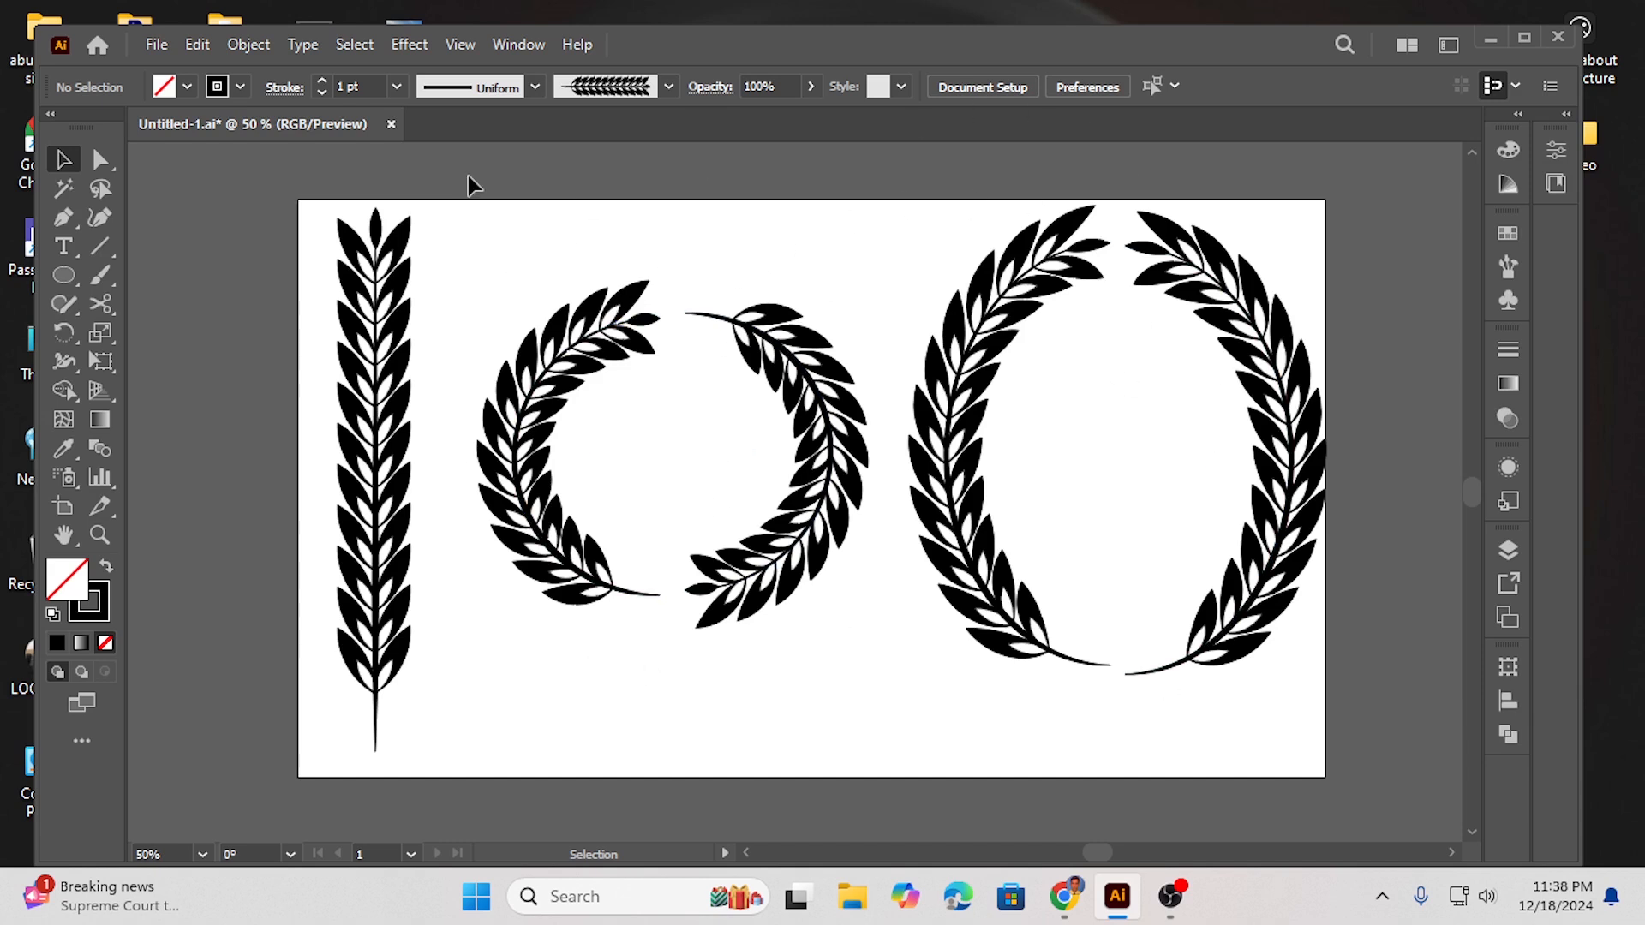
# - Close the current wreath document without saving and quit the program
pyautogui.click(397, 123)
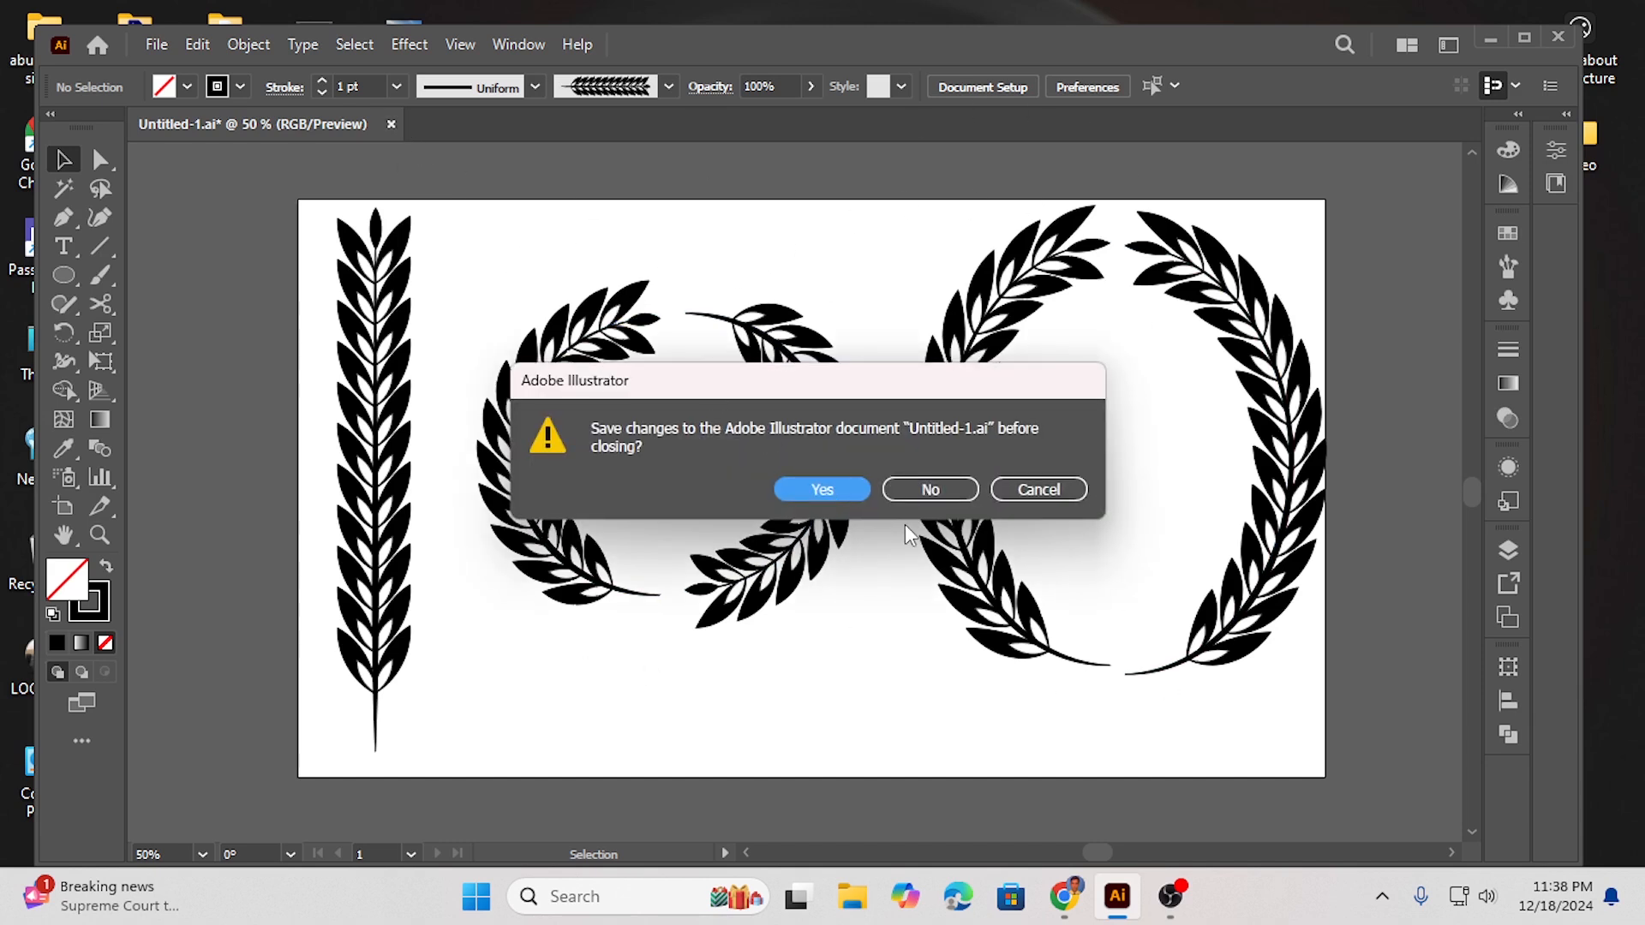
pyautogui.click(930, 490)
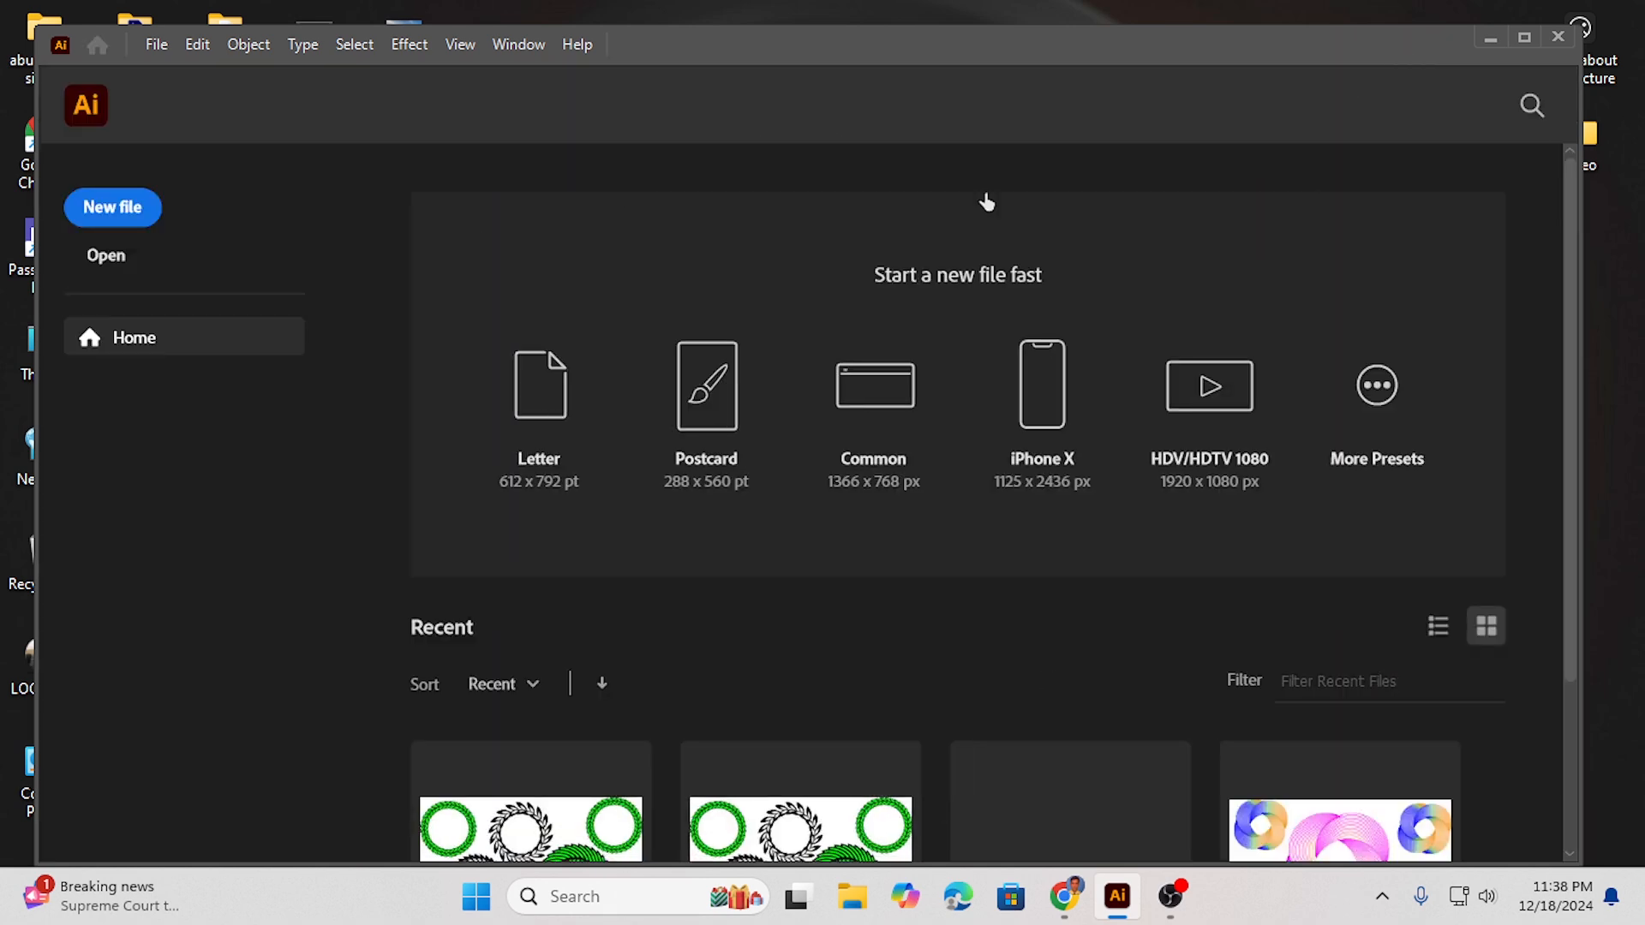
pyautogui.click(1558, 38)
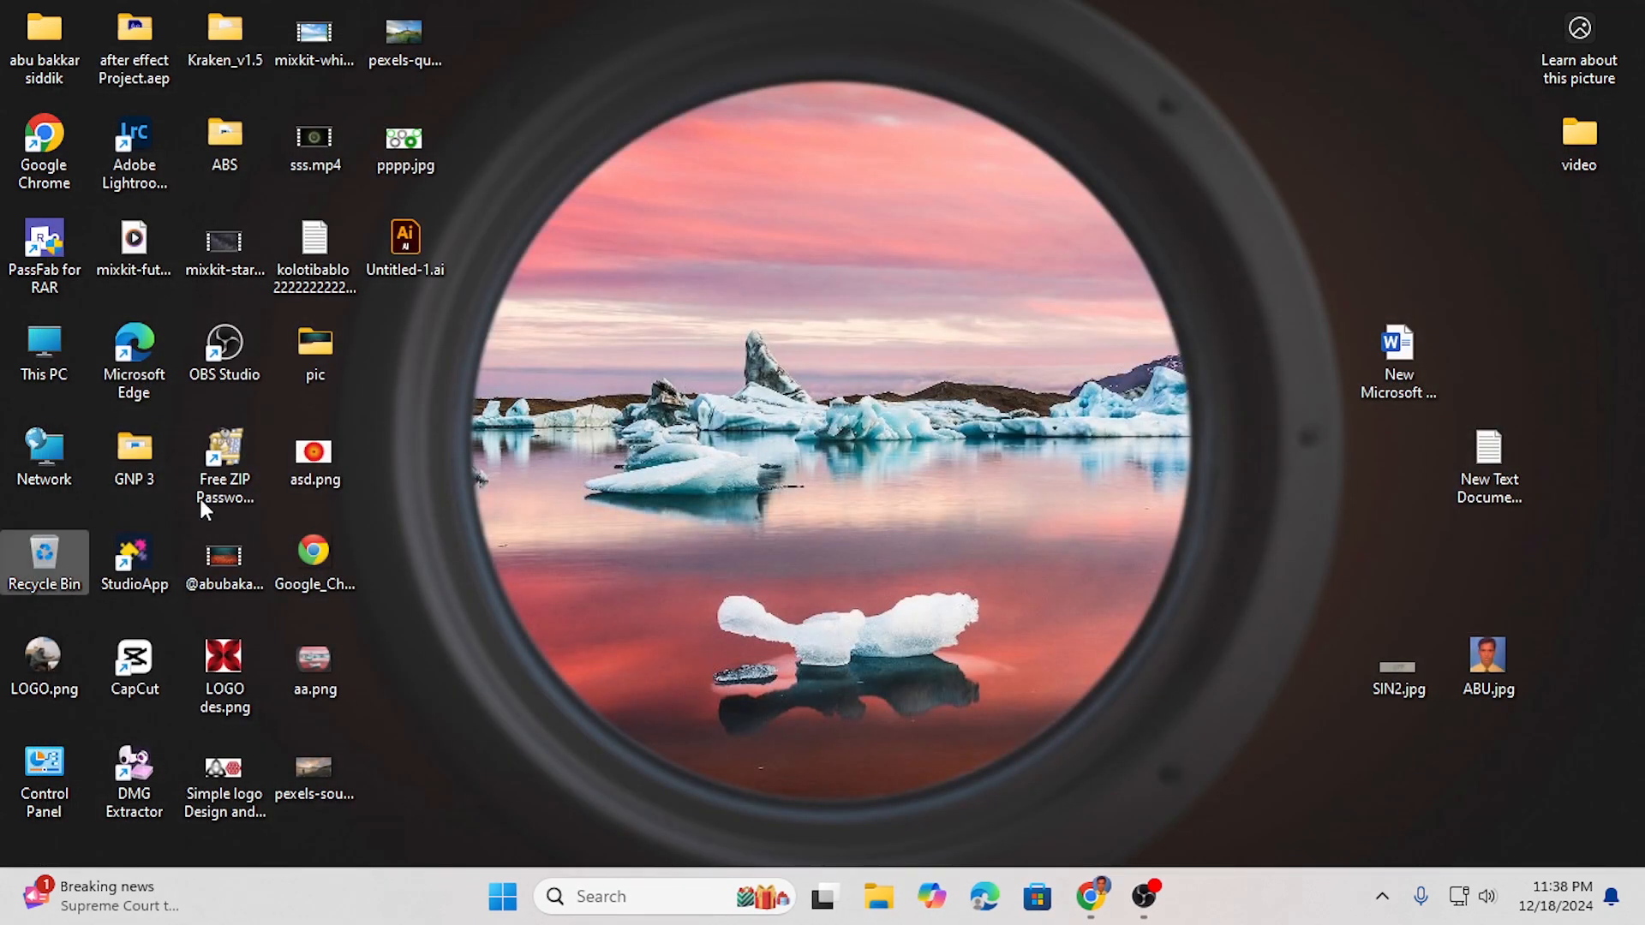
# - Relaunch Adobe Illustrator 2023 from the Start menu's list of all apps
pyautogui.click(503, 891)
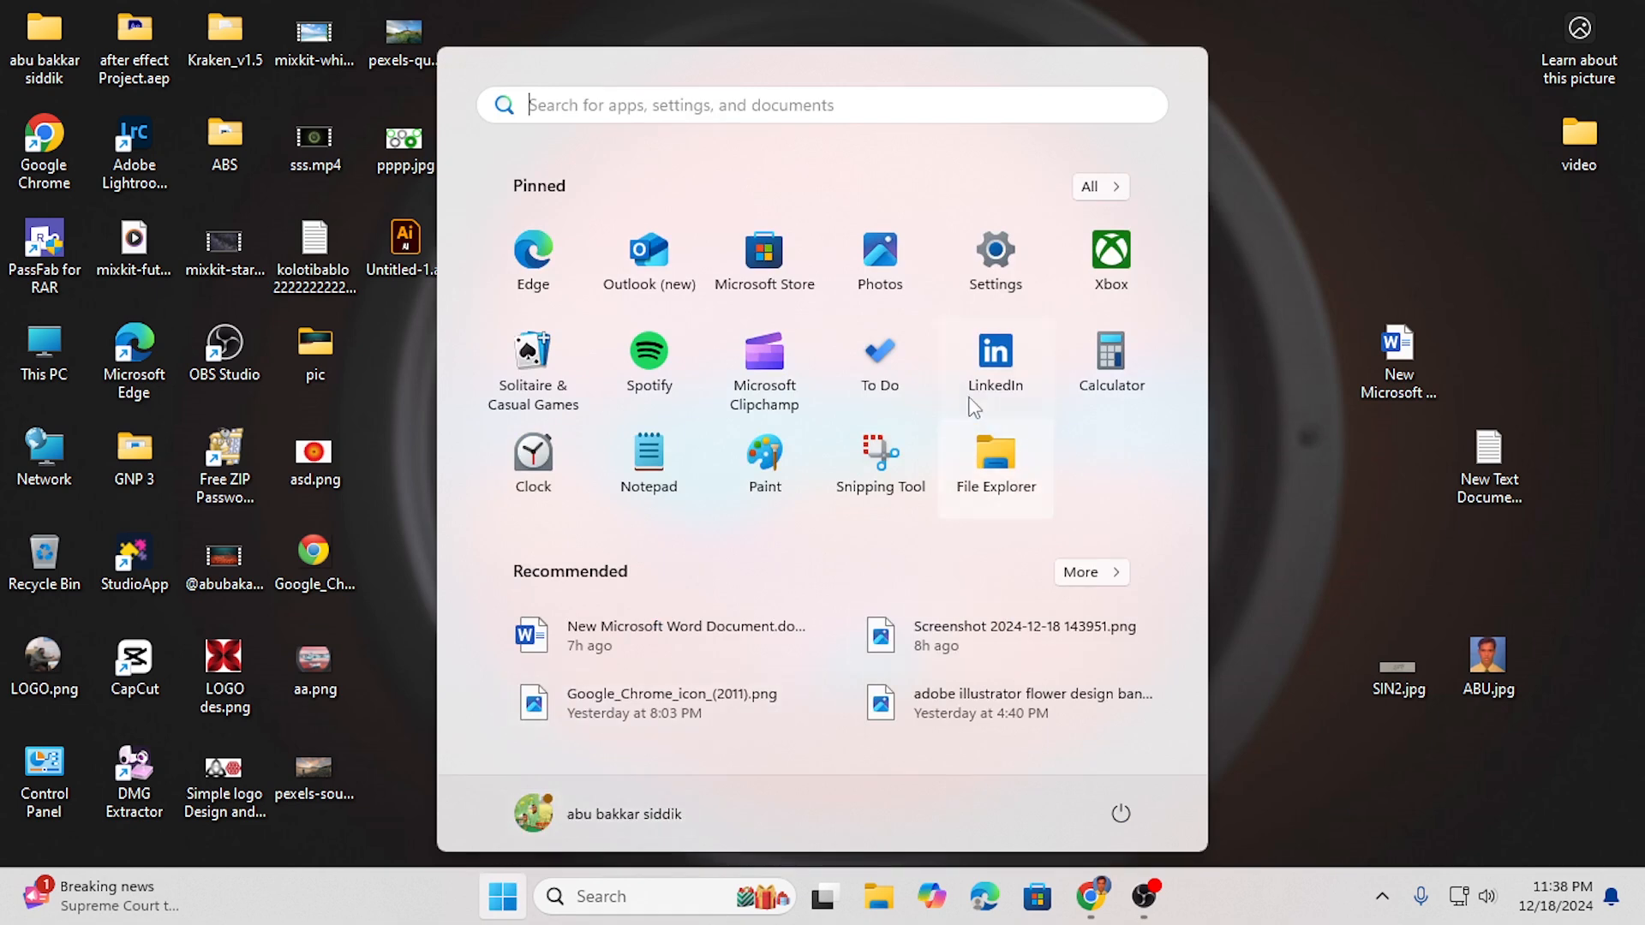
pyautogui.click(1101, 189)
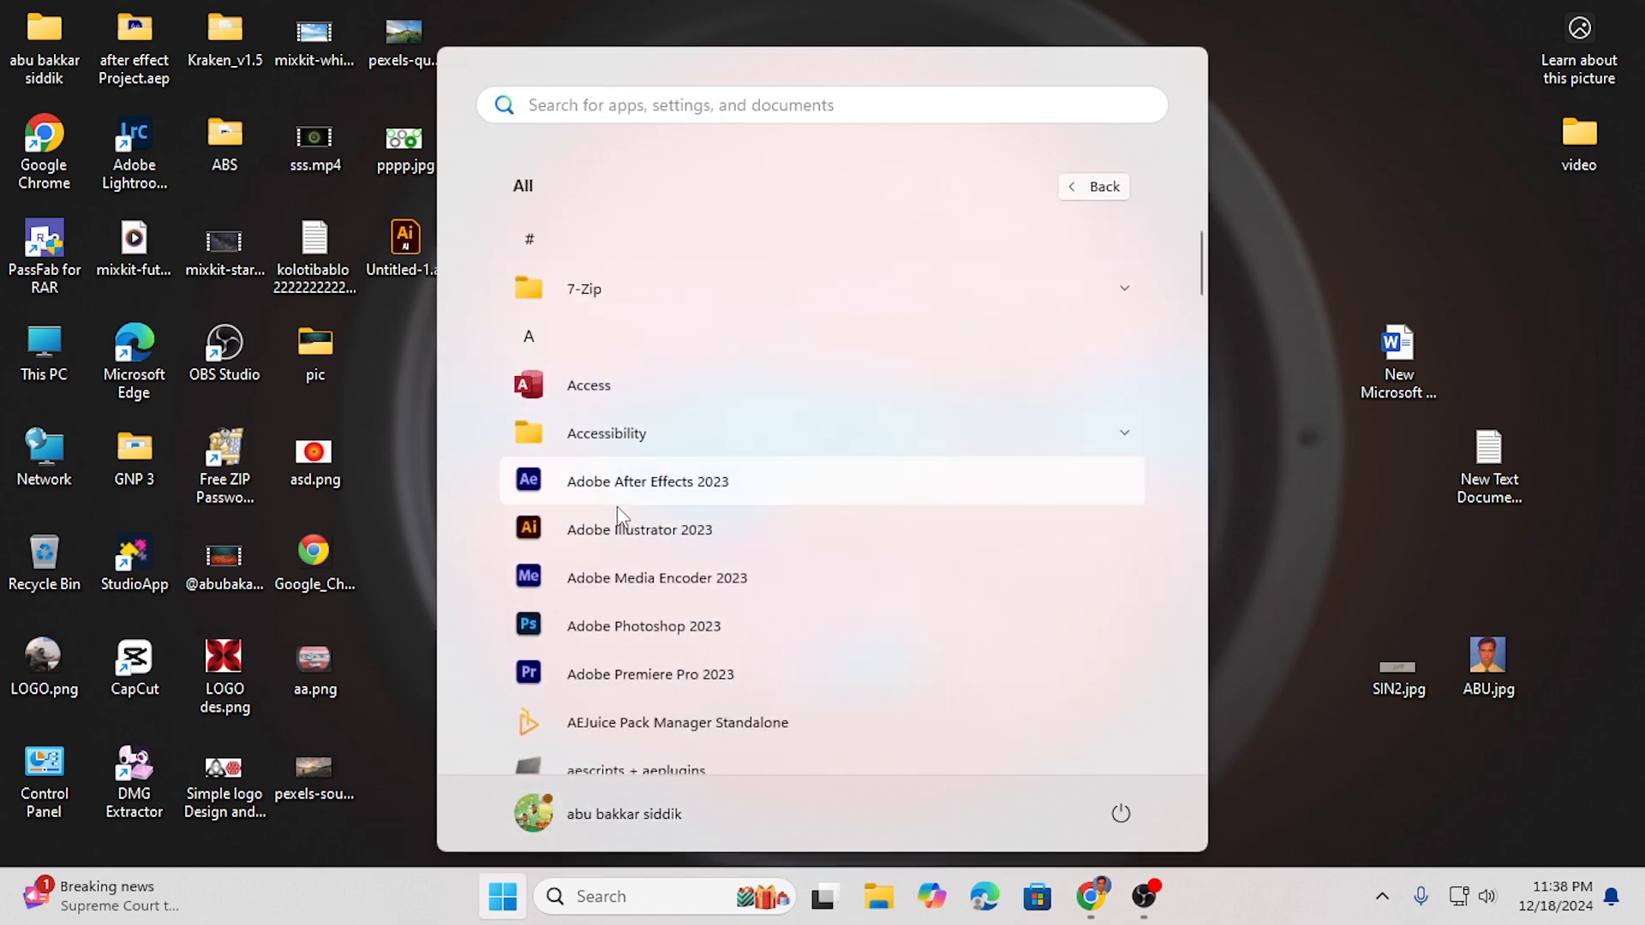
pyautogui.click(625, 533)
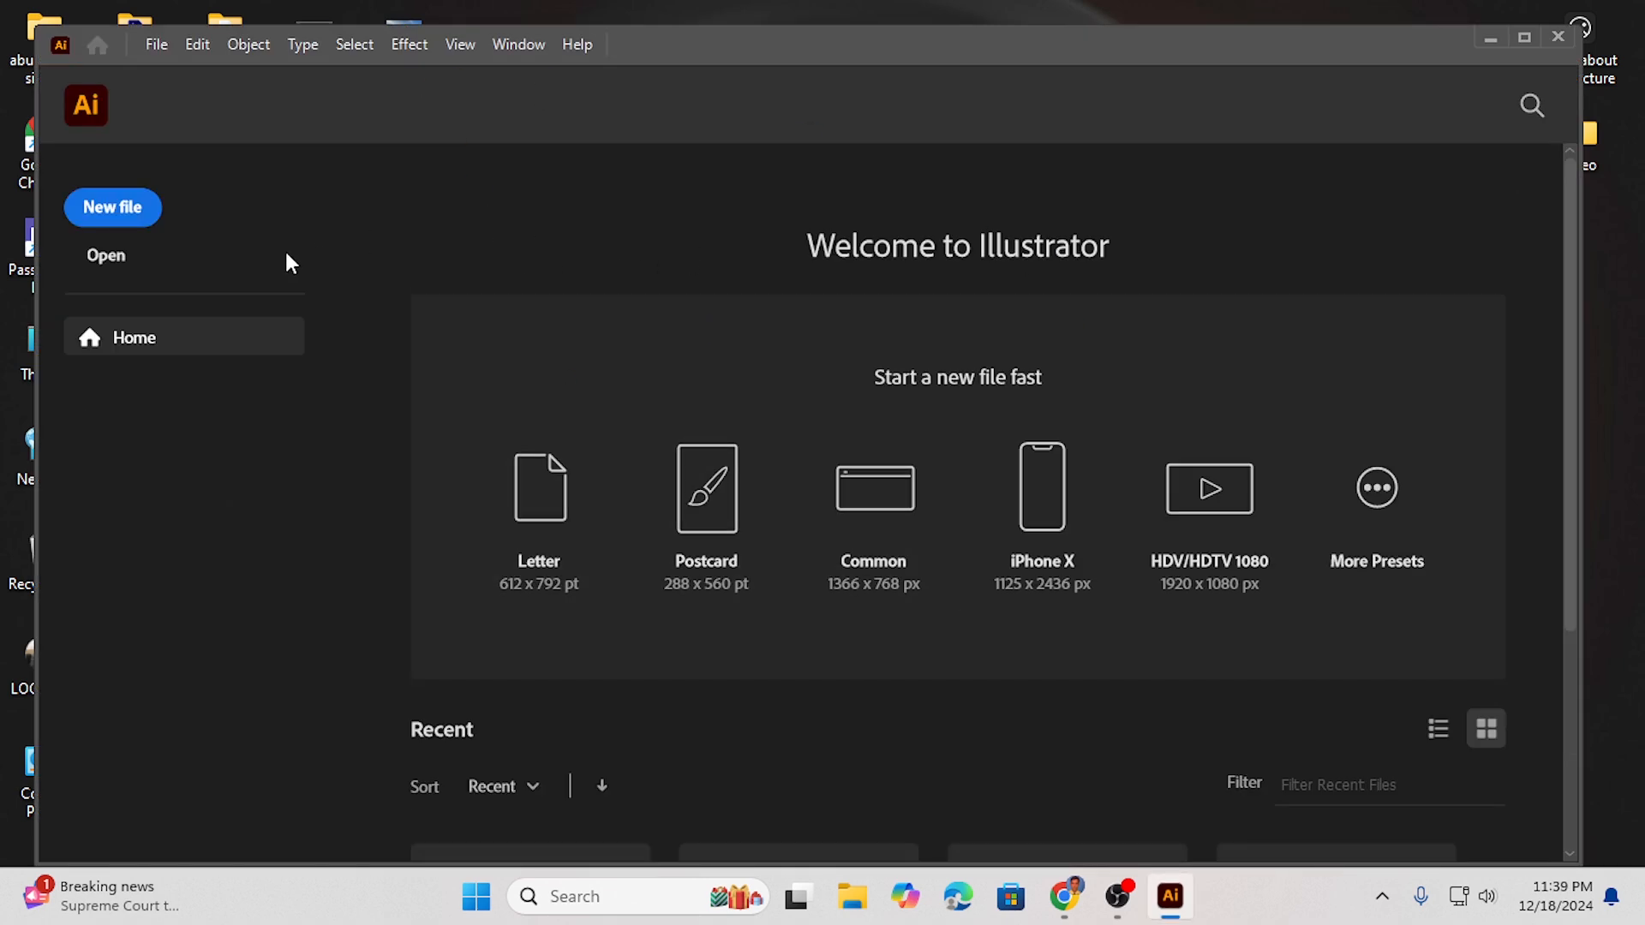
# - Create a new 1280 x 720 px RGB document from the recent custom preset
pyautogui.click(109, 221)
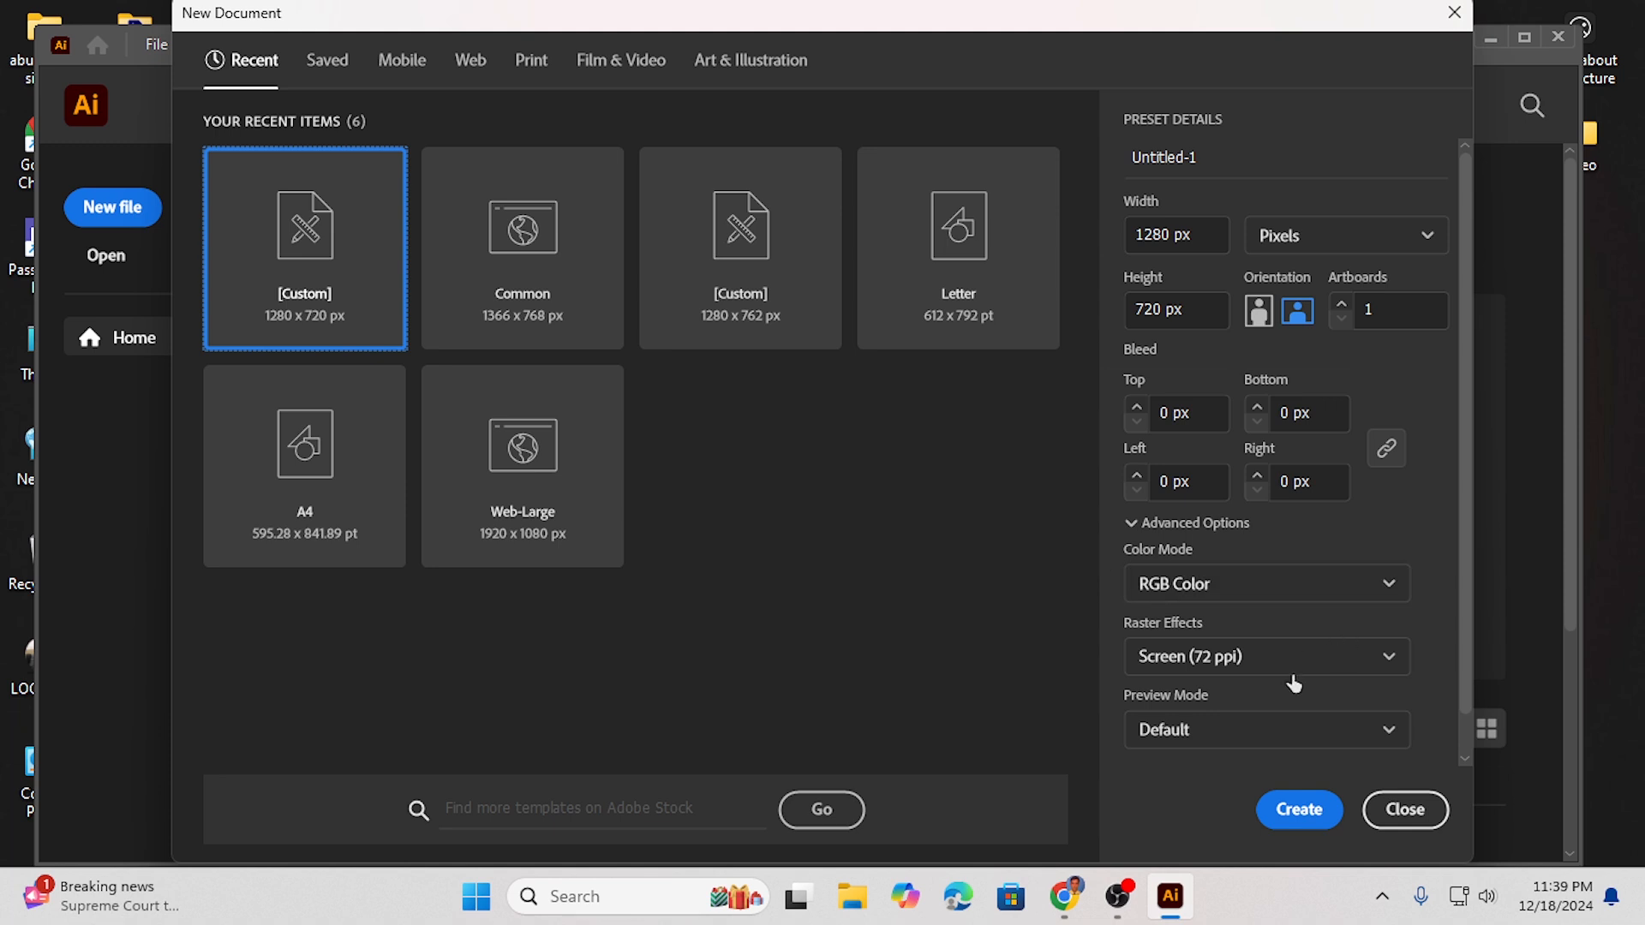
pyautogui.click(1316, 828)
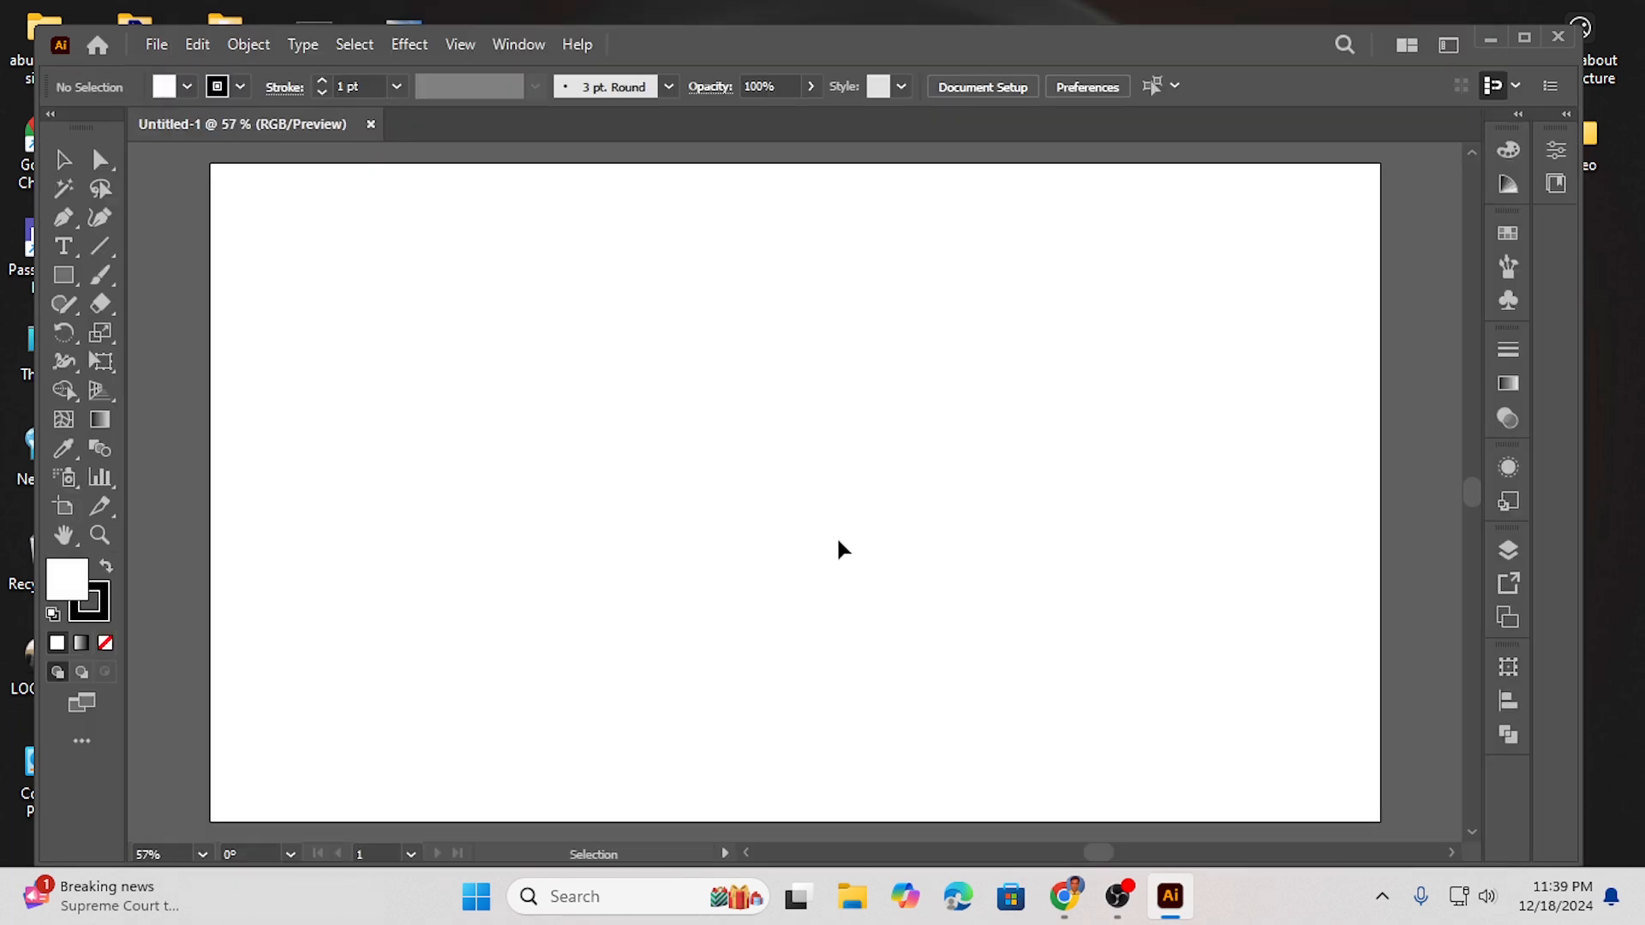
pyautogui.scroll(-1, 795, 530)
pyautogui.press('alt')
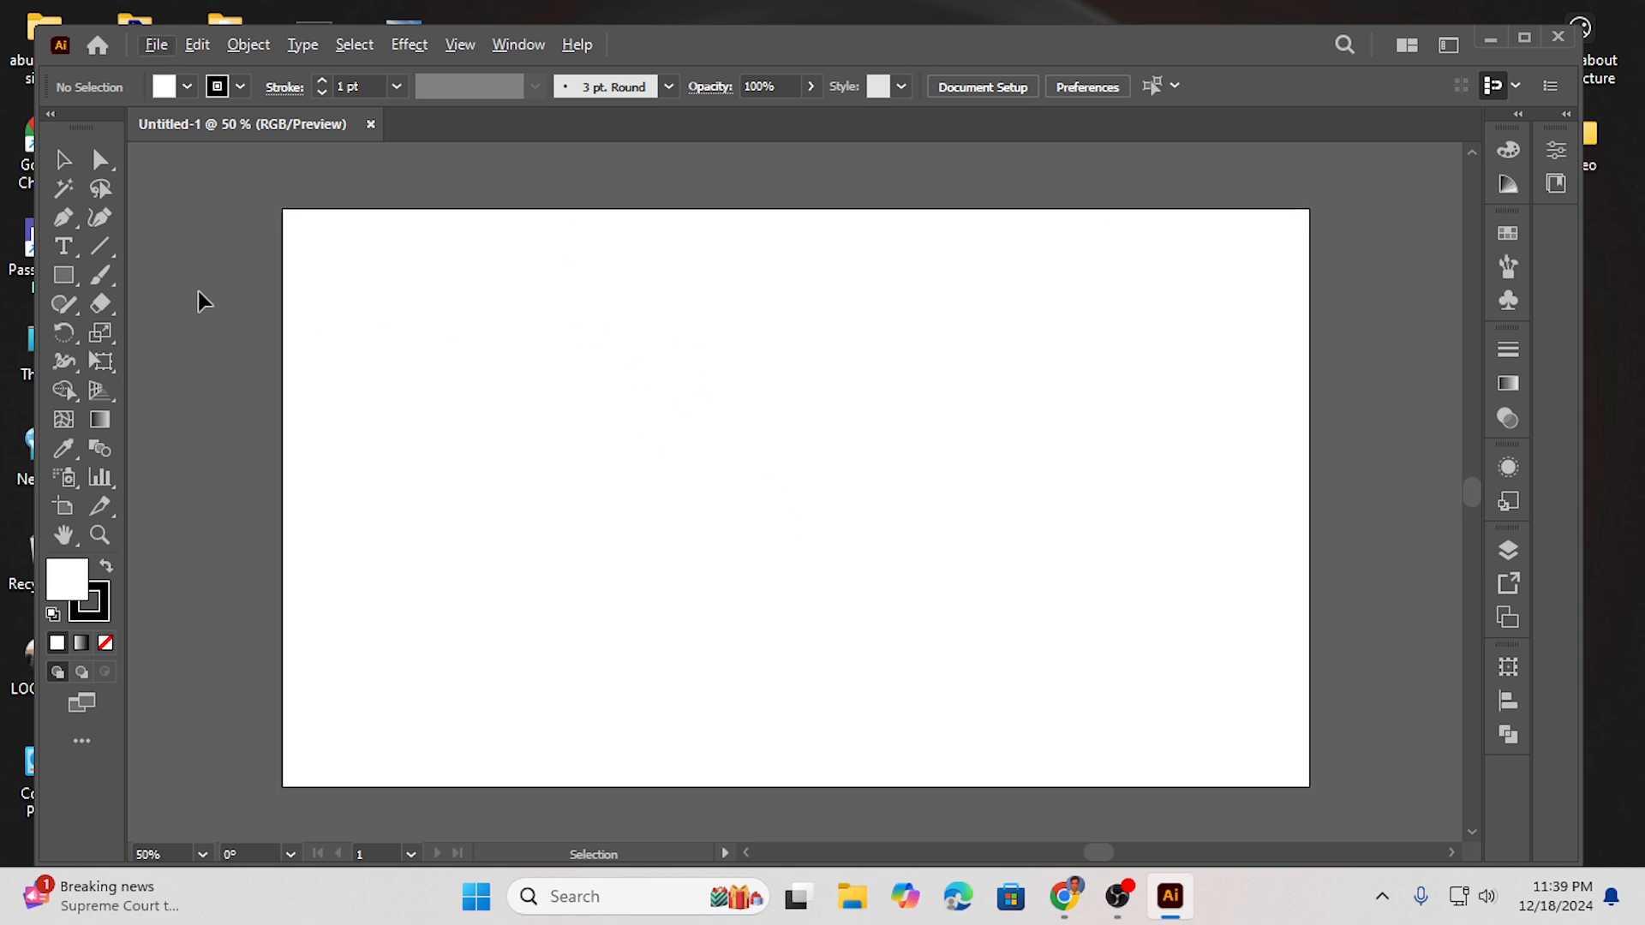
# - Draw a circle with the Ellipse tool on the upper-left area of the artboard
pyautogui.click(69, 279)
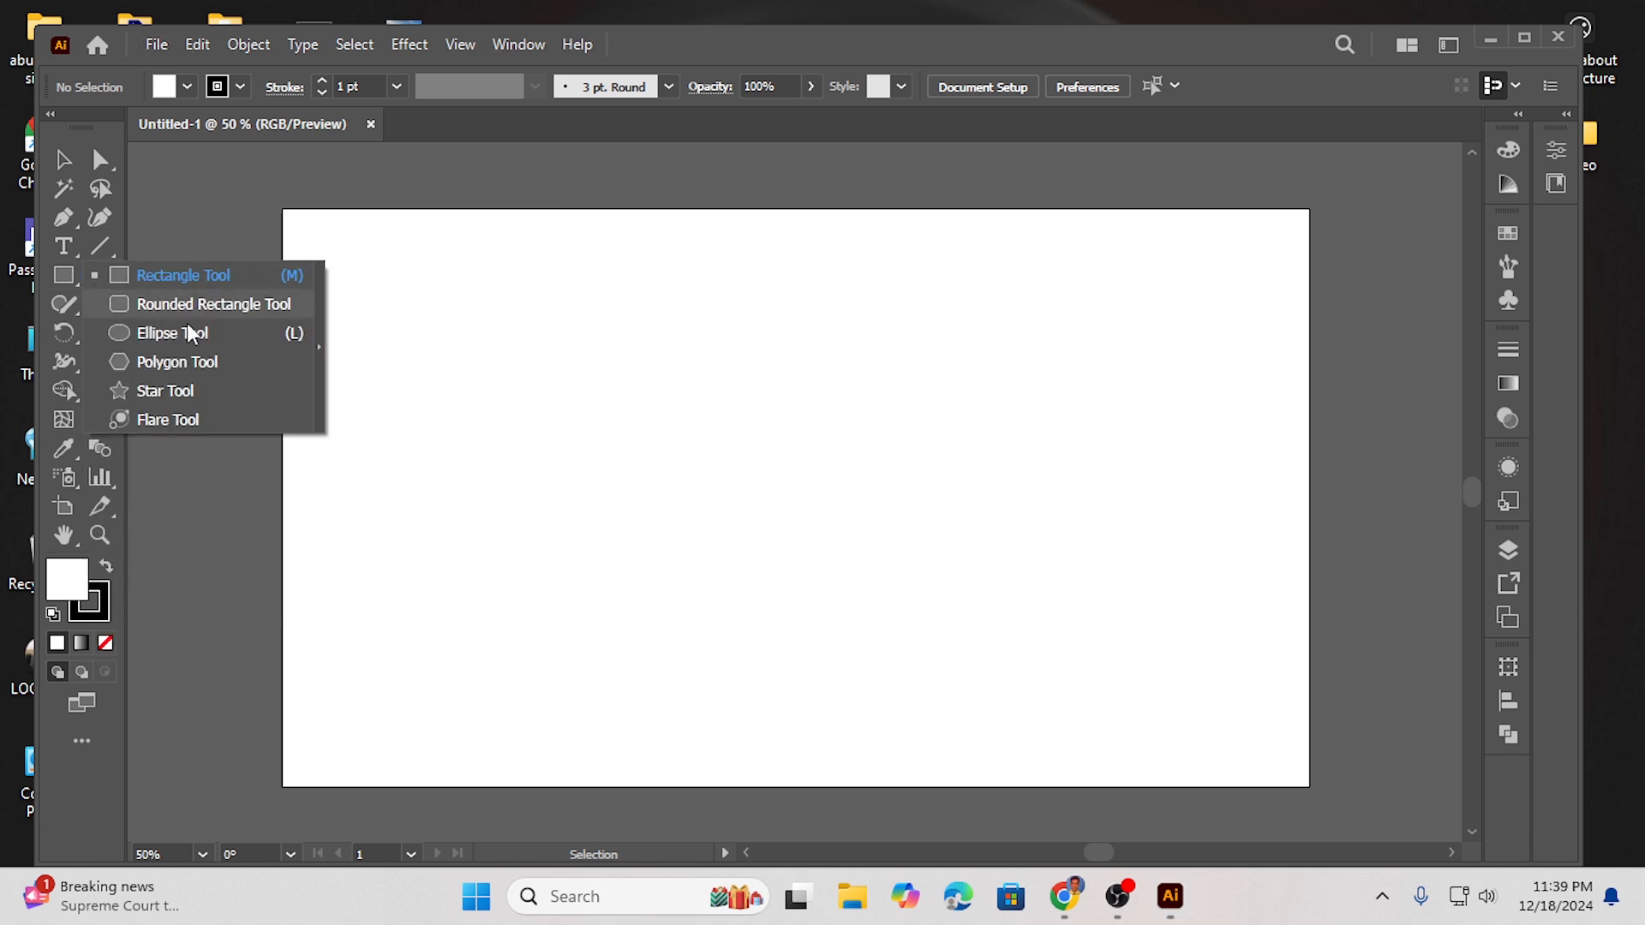
pyautogui.click(183, 332)
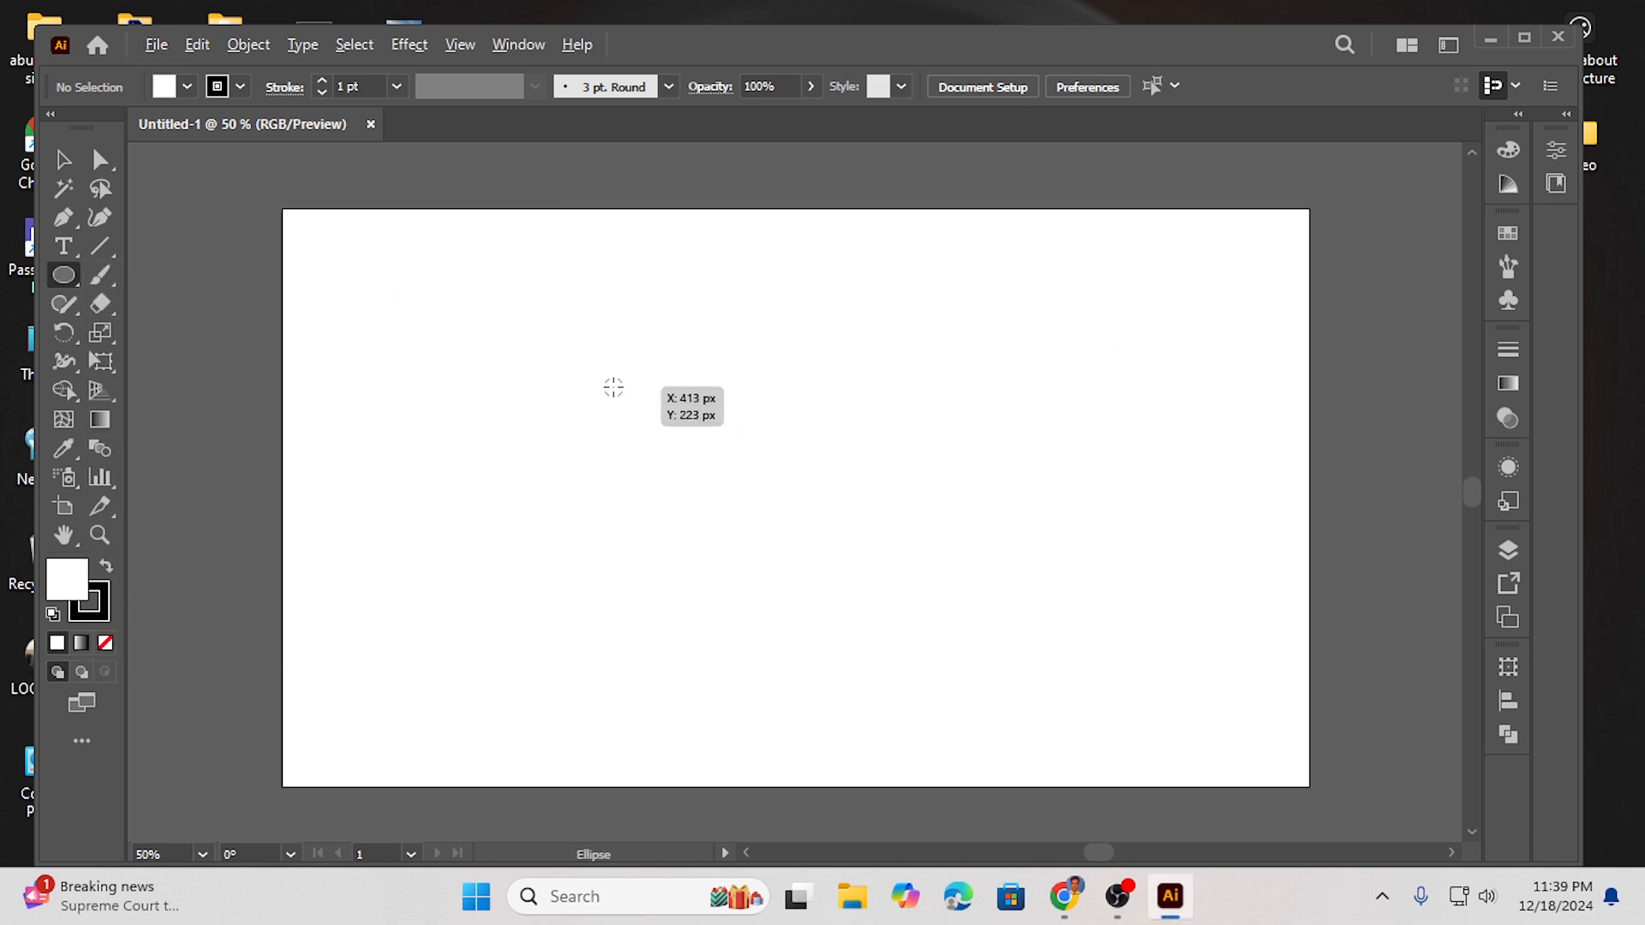
pyautogui.moveTo(551, 394); pyautogui.dragTo(634, 495)
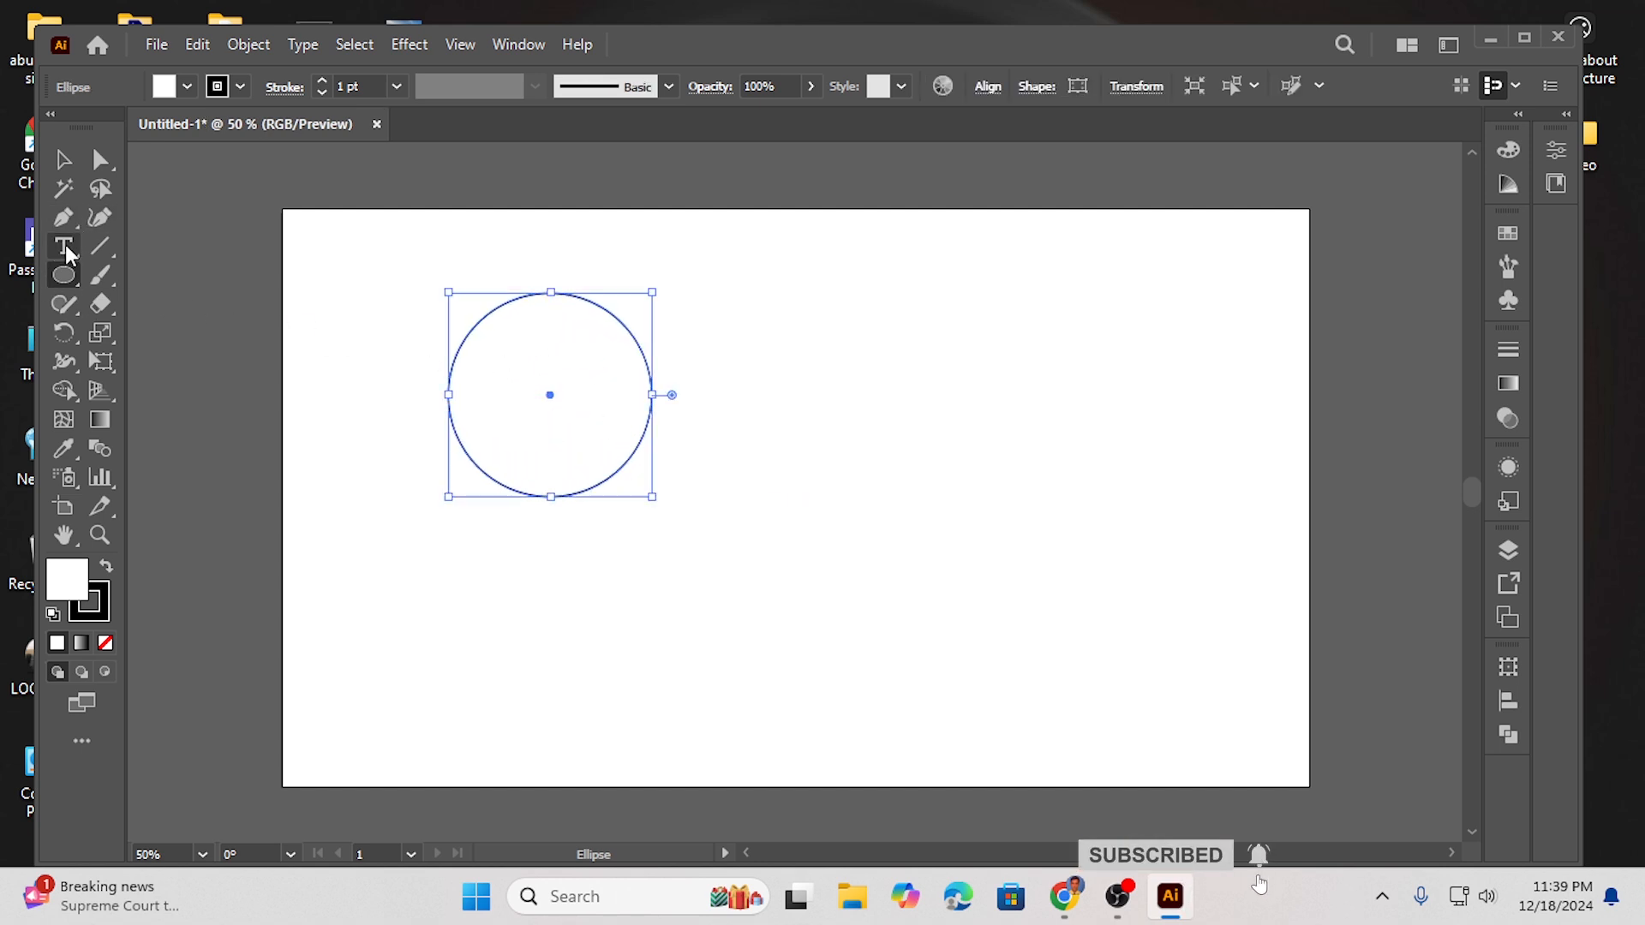
# - Duplicate the circle and place the copy overlapping it to the right
pyautogui.click(64, 159)
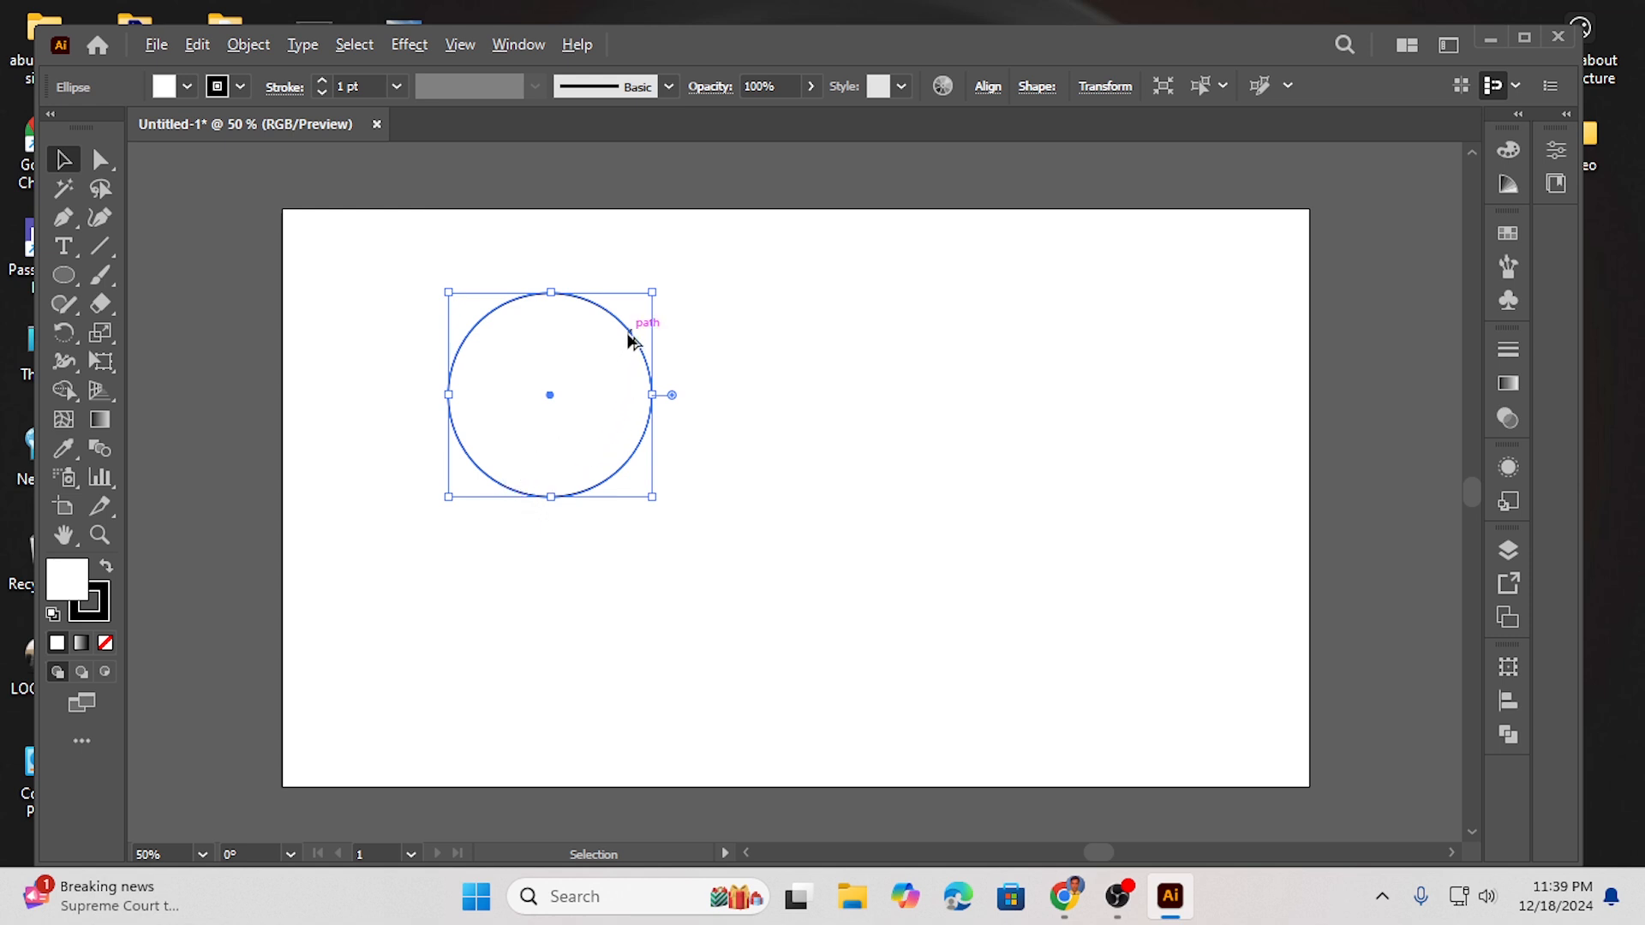
pyautogui.moveTo(630, 338); pyautogui.dragTo(799, 349)
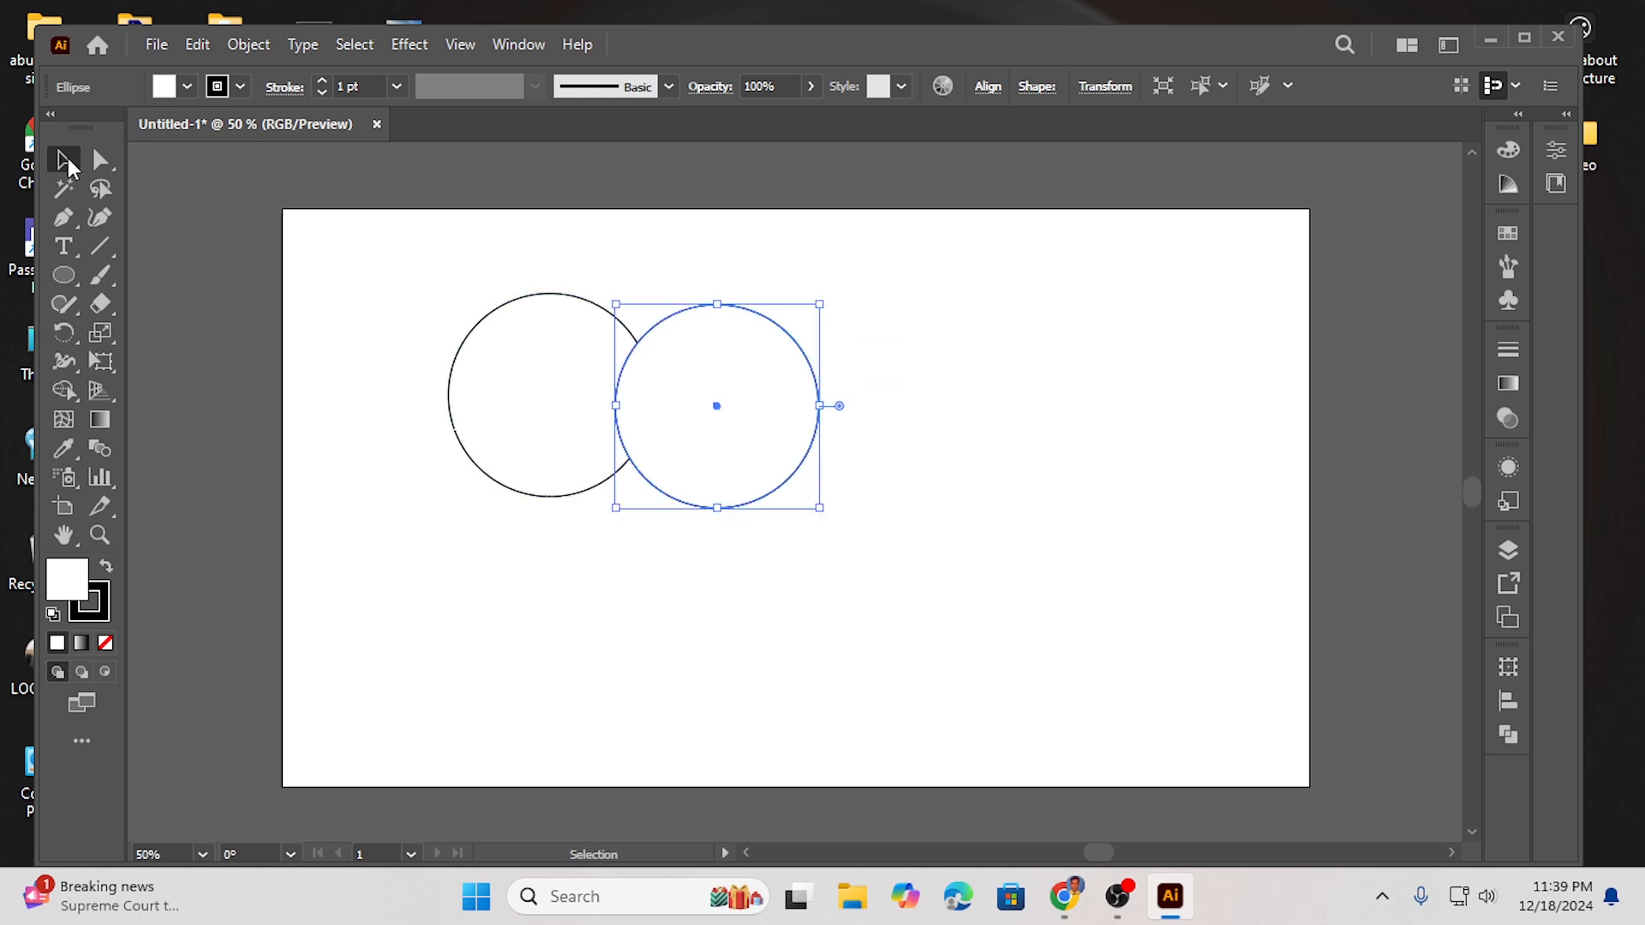
# - Nudge the duplicate circle up so both circles sit level
pyautogui.moveTo(412, 280); pyautogui.dragTo(819, 552)
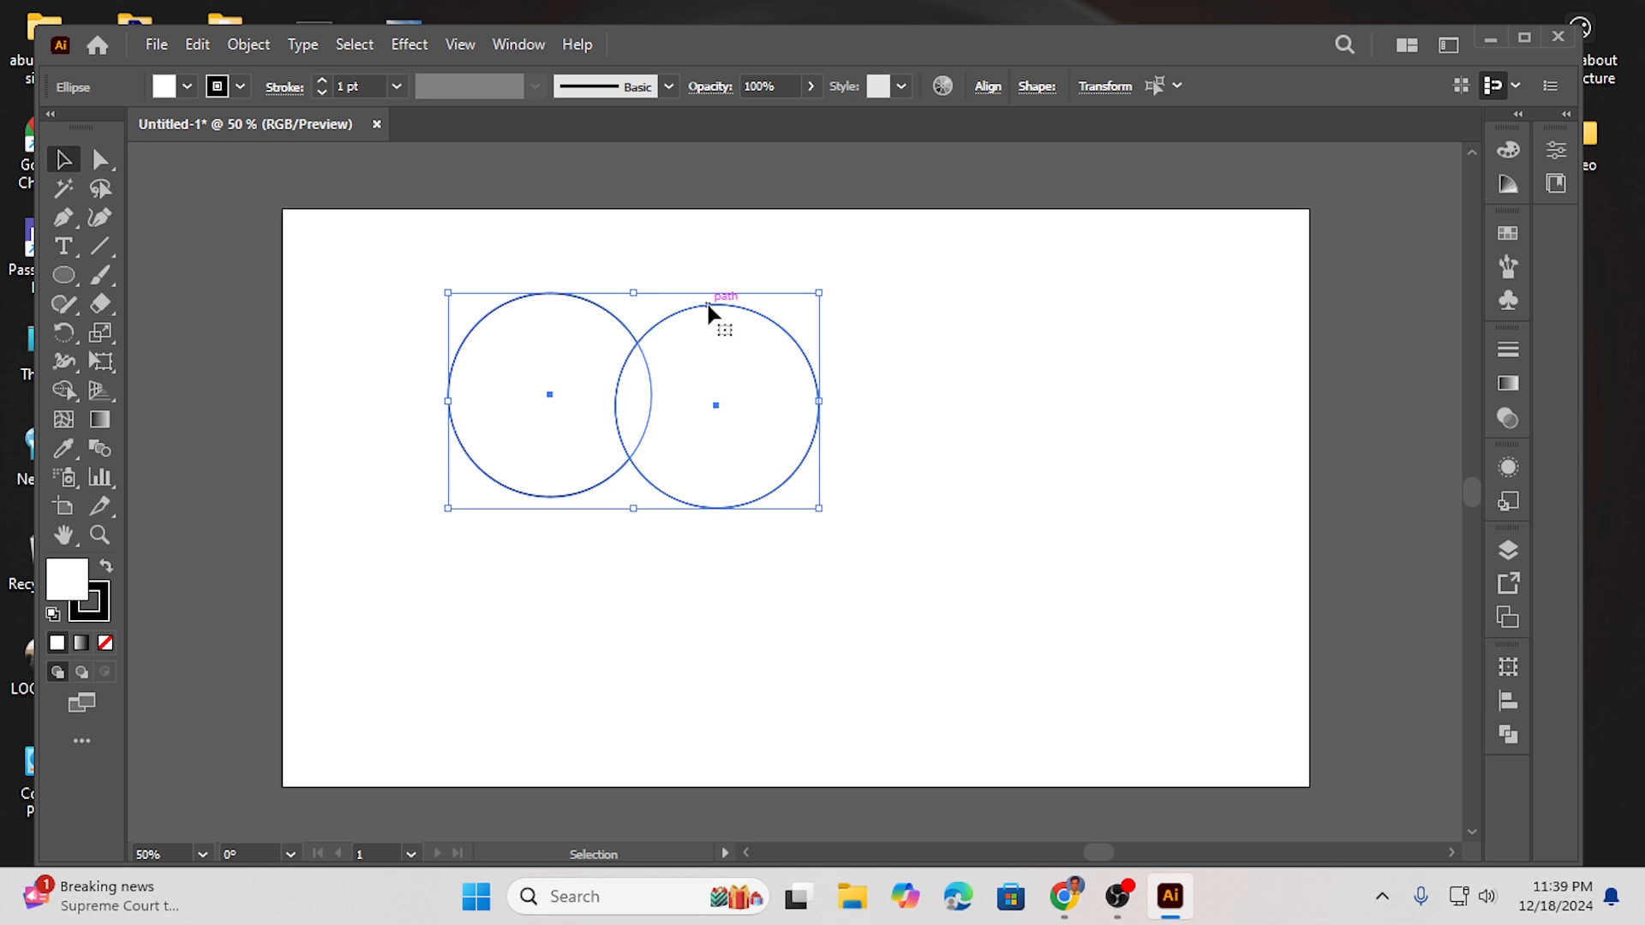
pyautogui.click(852, 326)
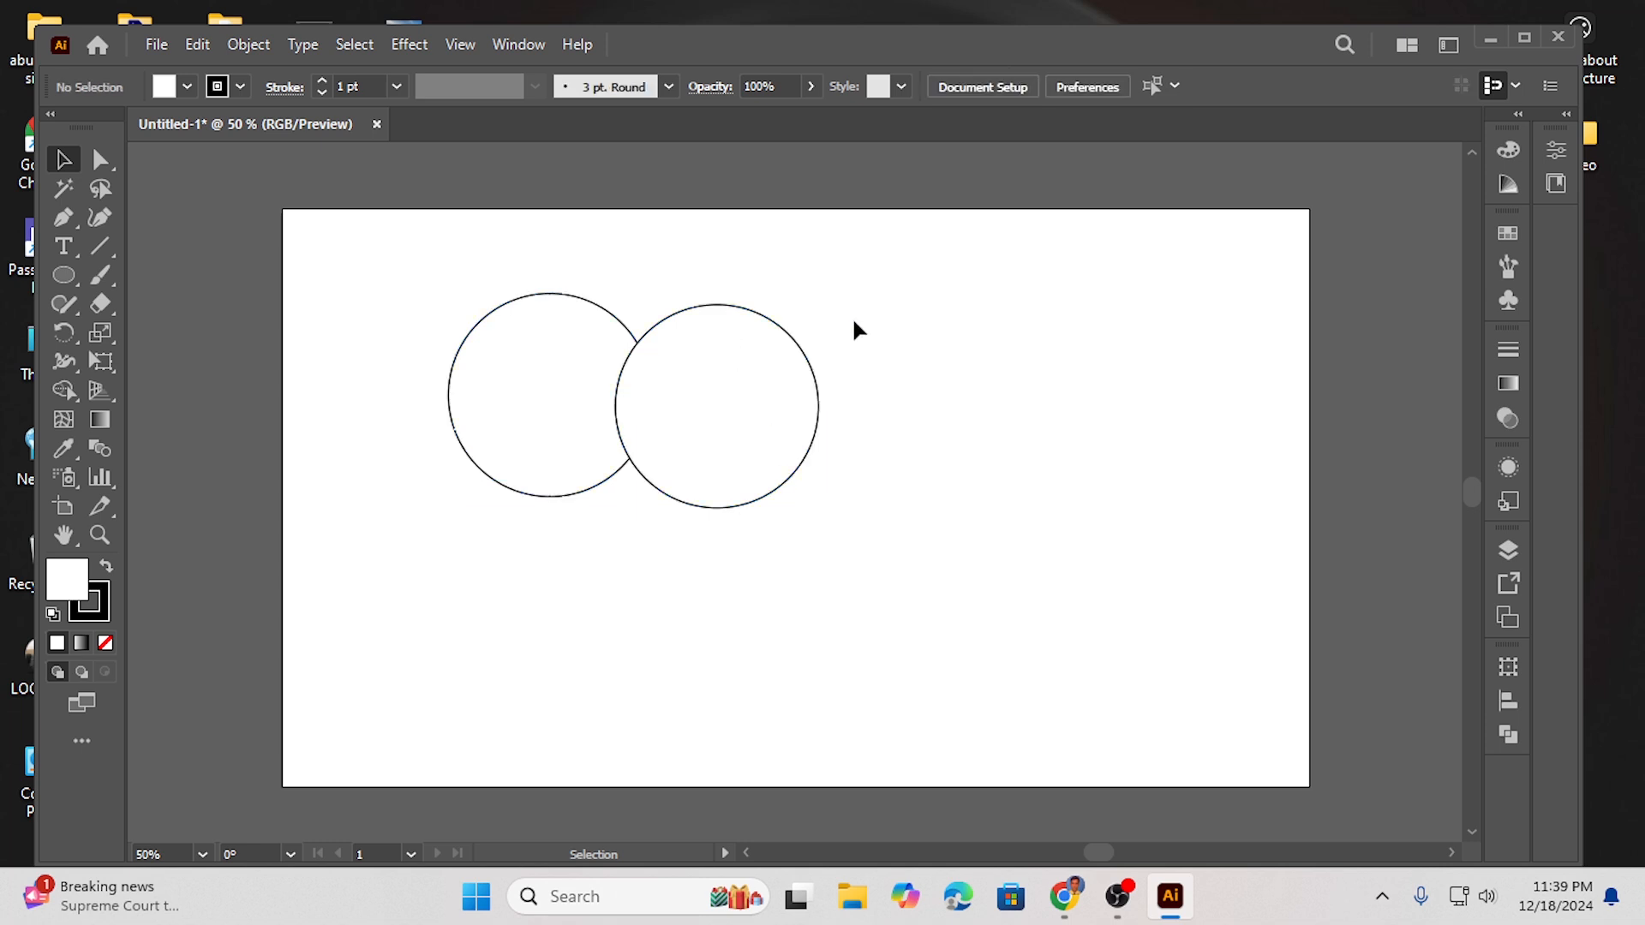
pyautogui.click(708, 306)
pyautogui.moveTo(708, 305); pyautogui.dragTo(708, 293)
# - Select both circles and apply Pathfinder Intersect to create a leaf shape
pyautogui.moveTo(434, 300); pyautogui.dragTo(814, 465)
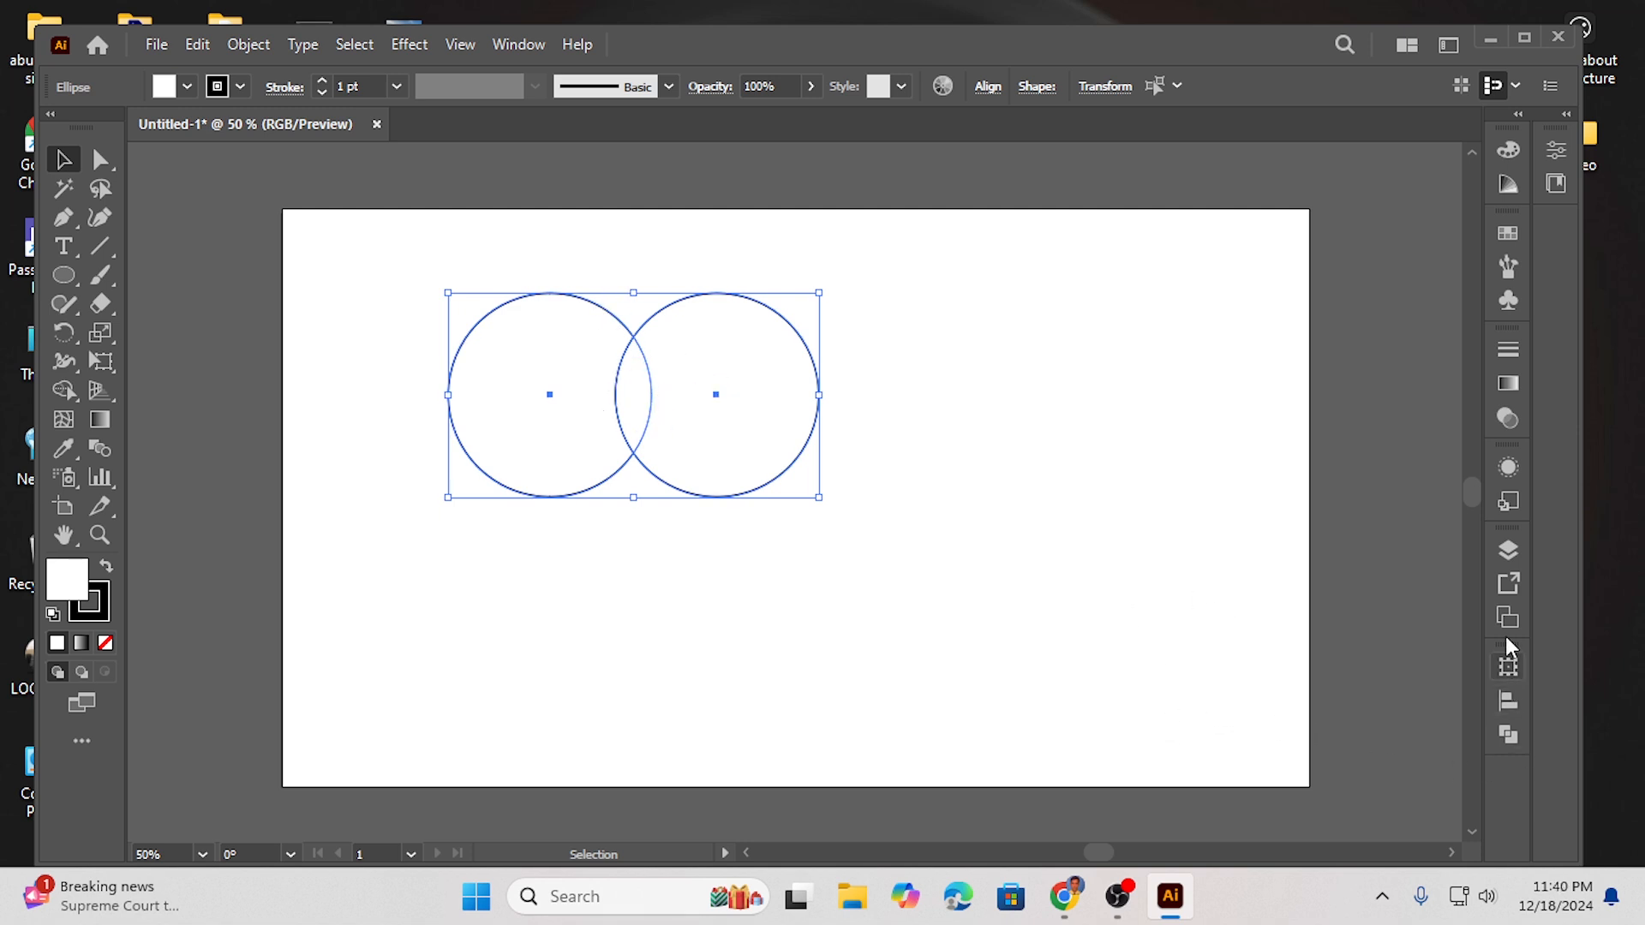
pyautogui.click(1509, 735)
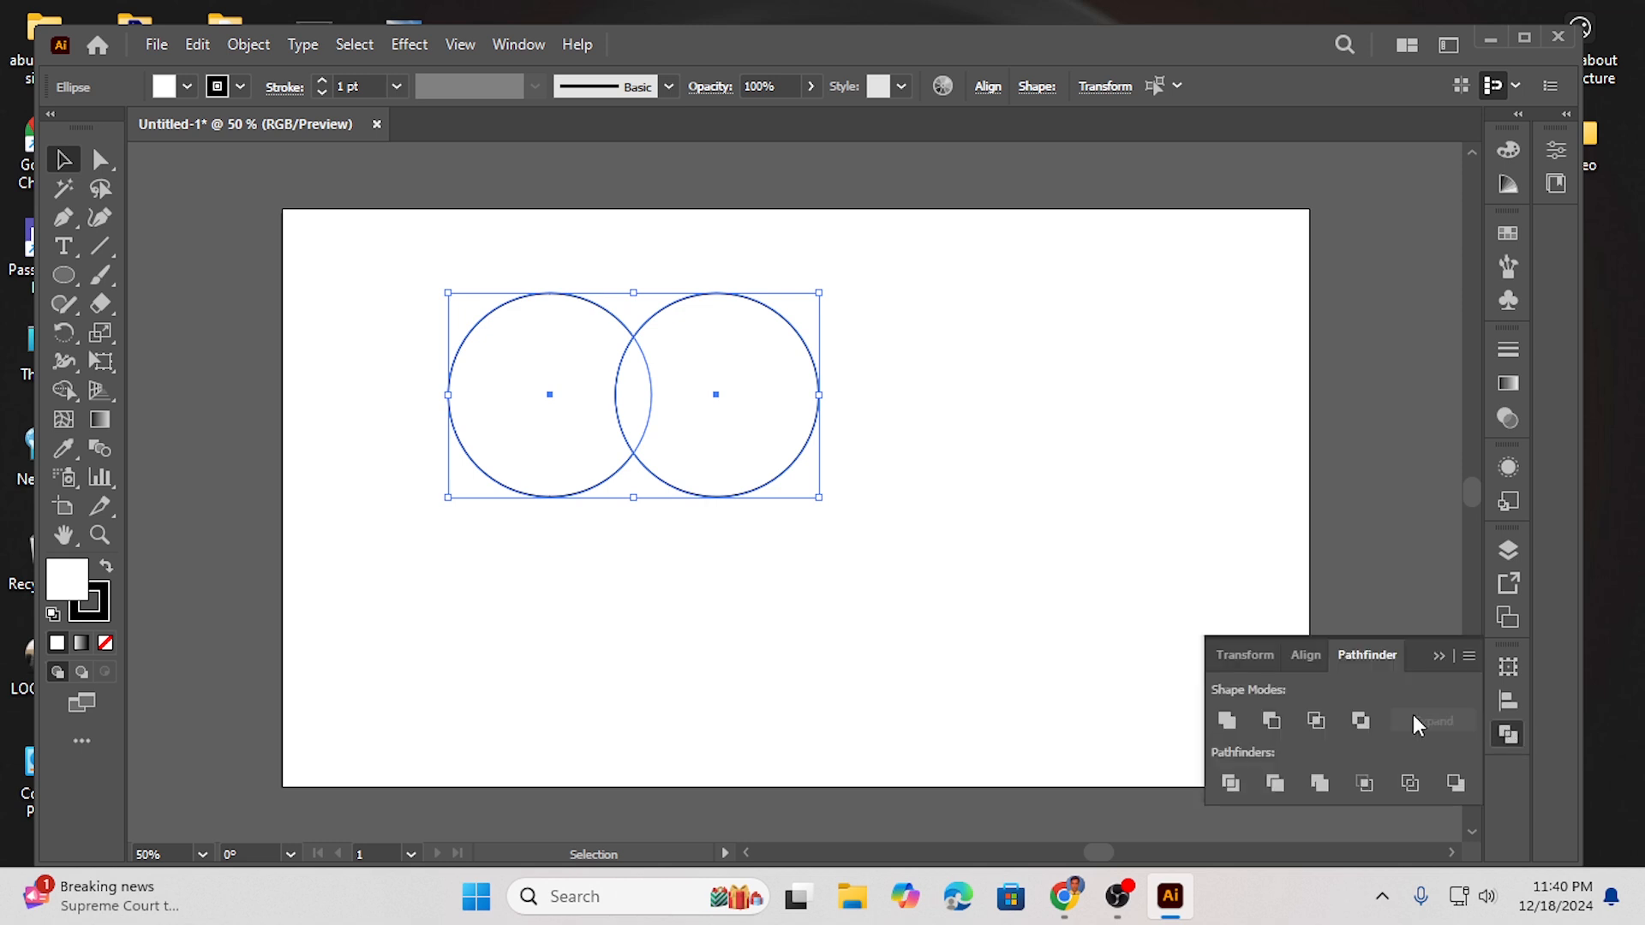
pyautogui.click(1315, 722)
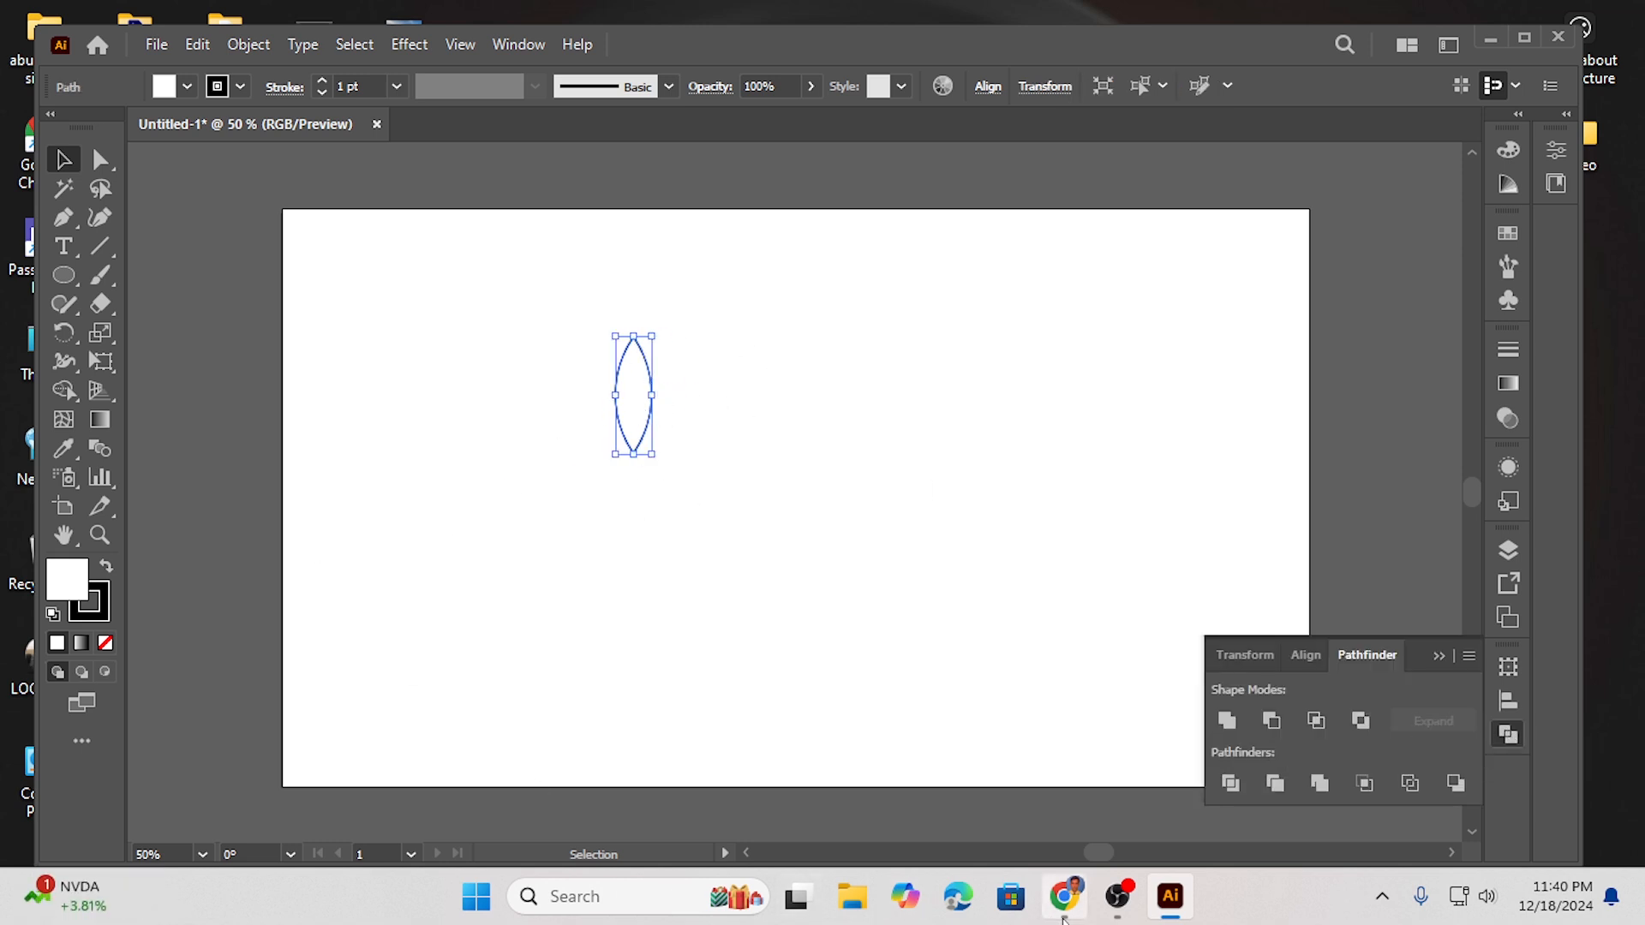
# - Move the leaf off the artboard and duplicate it right beside itself
pyautogui.moveTo(1103, 855); pyautogui.dragTo(1097, 856)
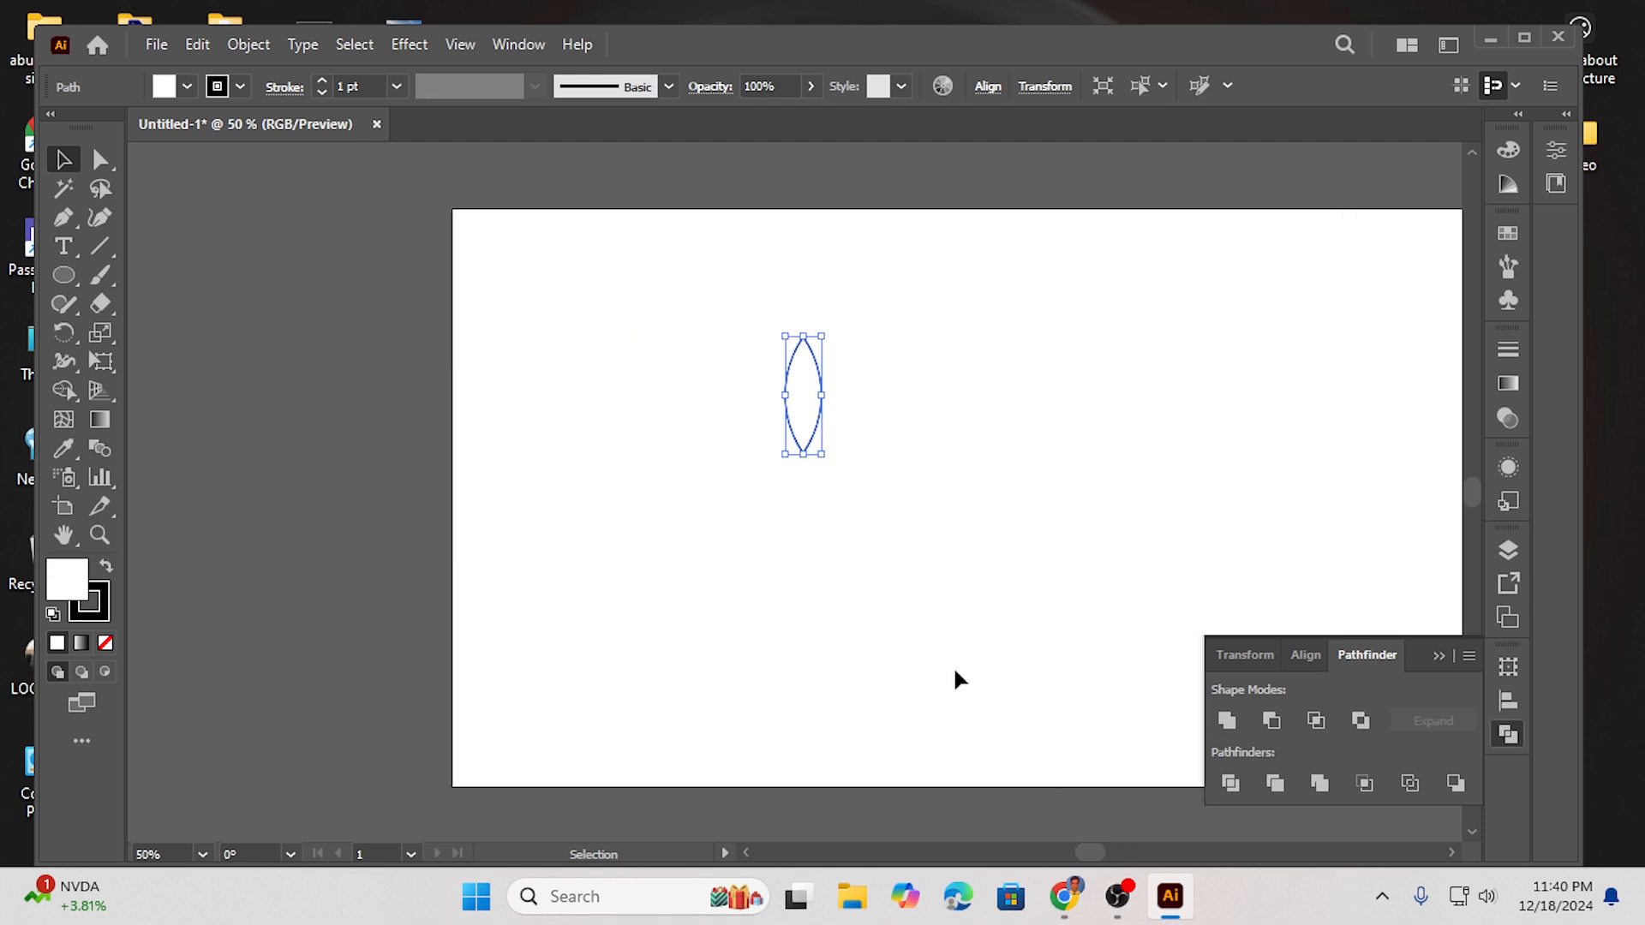
pyautogui.moveTo(804, 414); pyautogui.dragTo(319, 456)
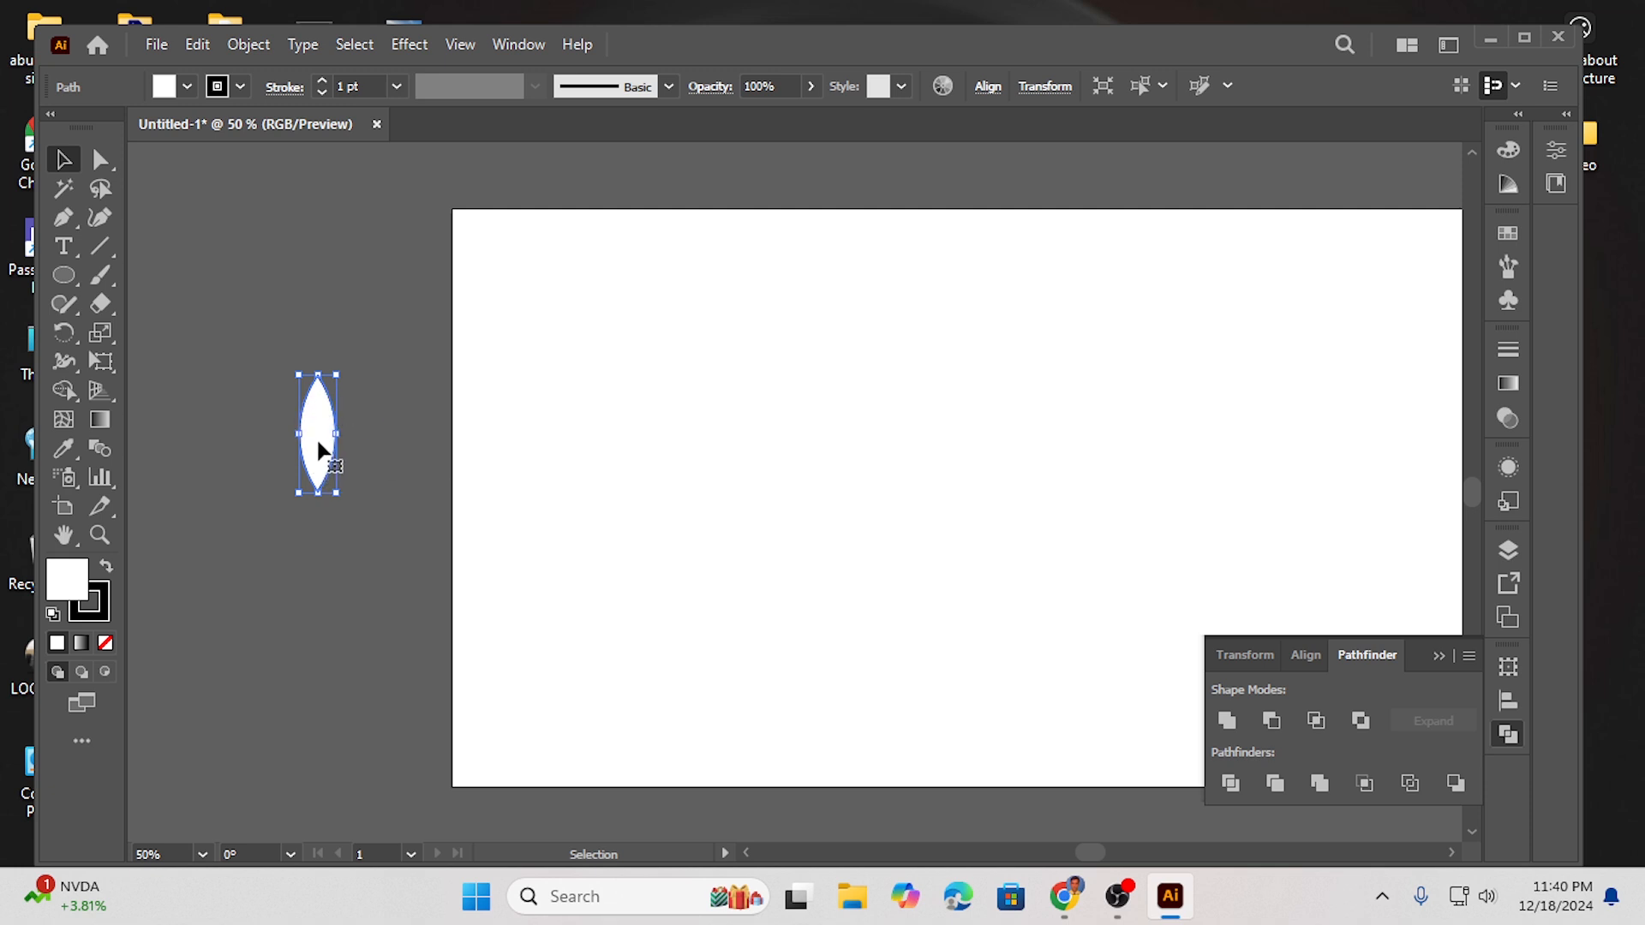
pyautogui.keyDown('alt'); pyautogui.moveTo(332, 443); pyautogui.dragTo(405, 497); pyautogui.keyUp('alt')
pyautogui.moveTo(347, 378); pyautogui.dragTo(370, 443)
pyautogui.click(236, 413)
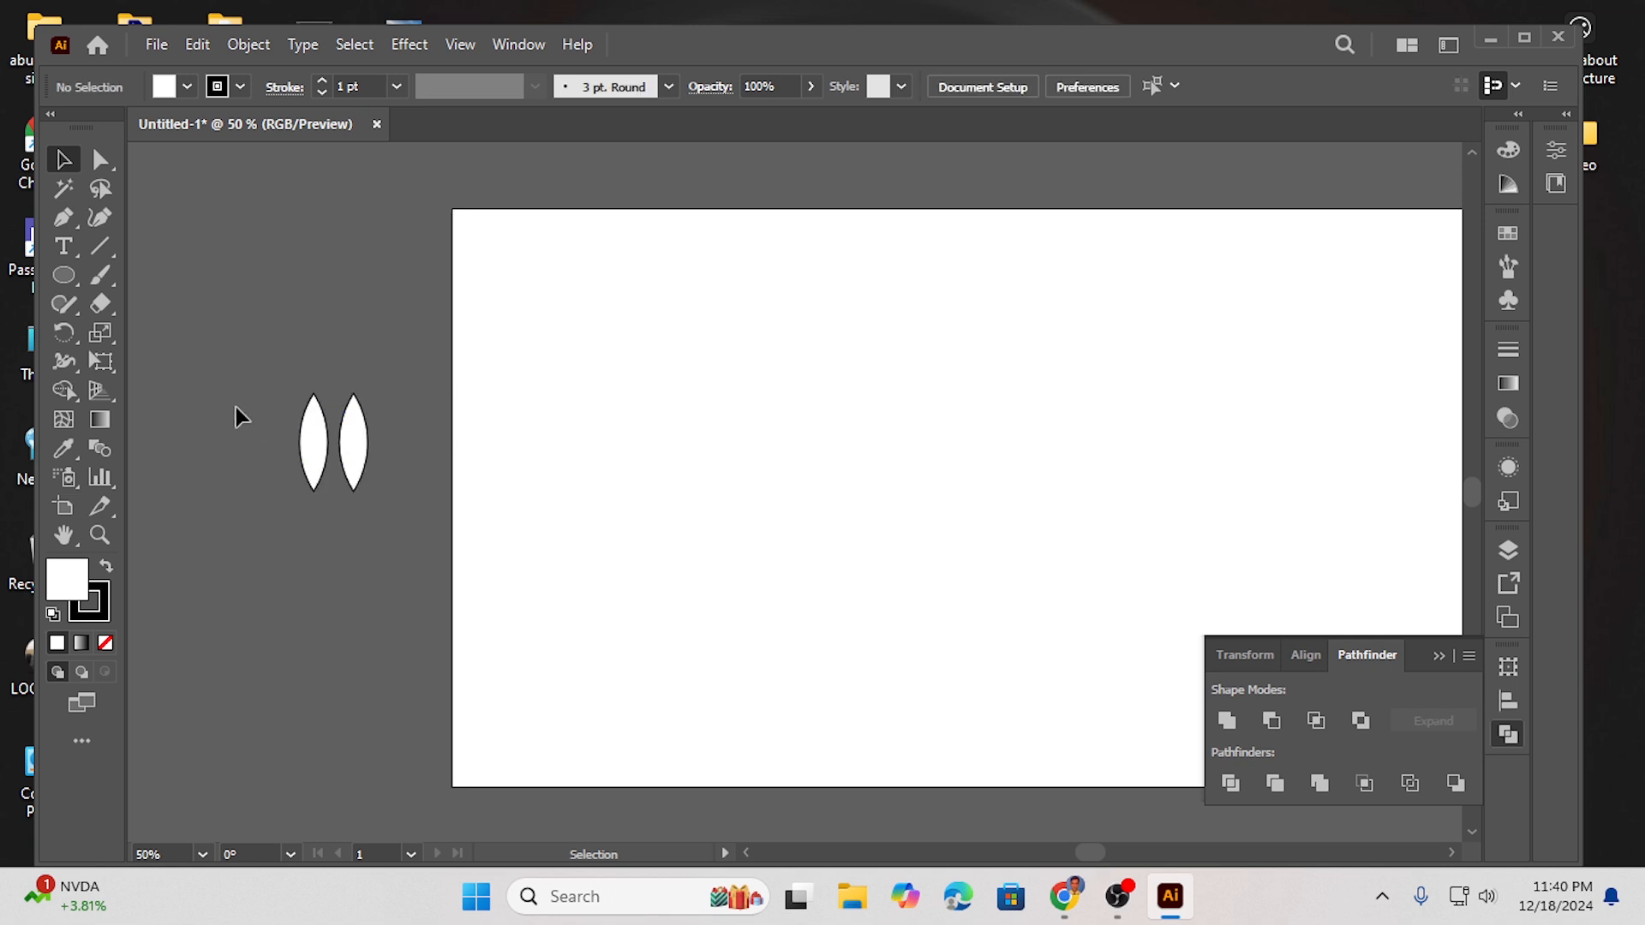
# - Rotate the two leaves outward in opposite directions to form a V shape
pyautogui.click(318, 463)
pyautogui.moveTo(279, 500); pyautogui.dragTo(301, 513)
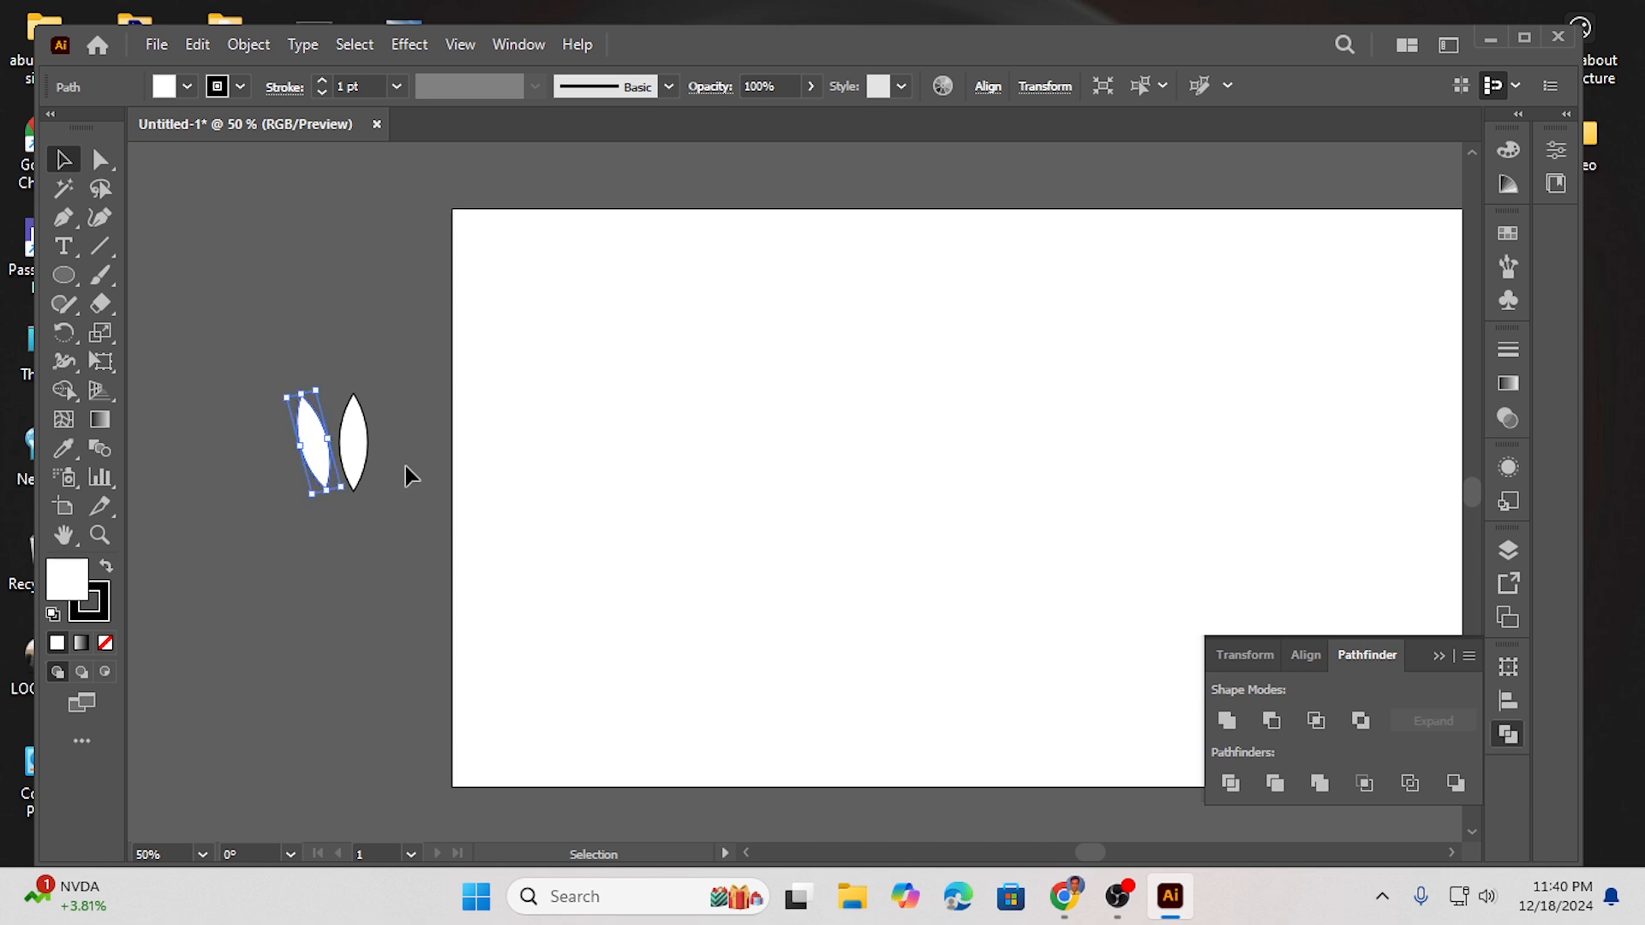
pyautogui.click(351, 484)
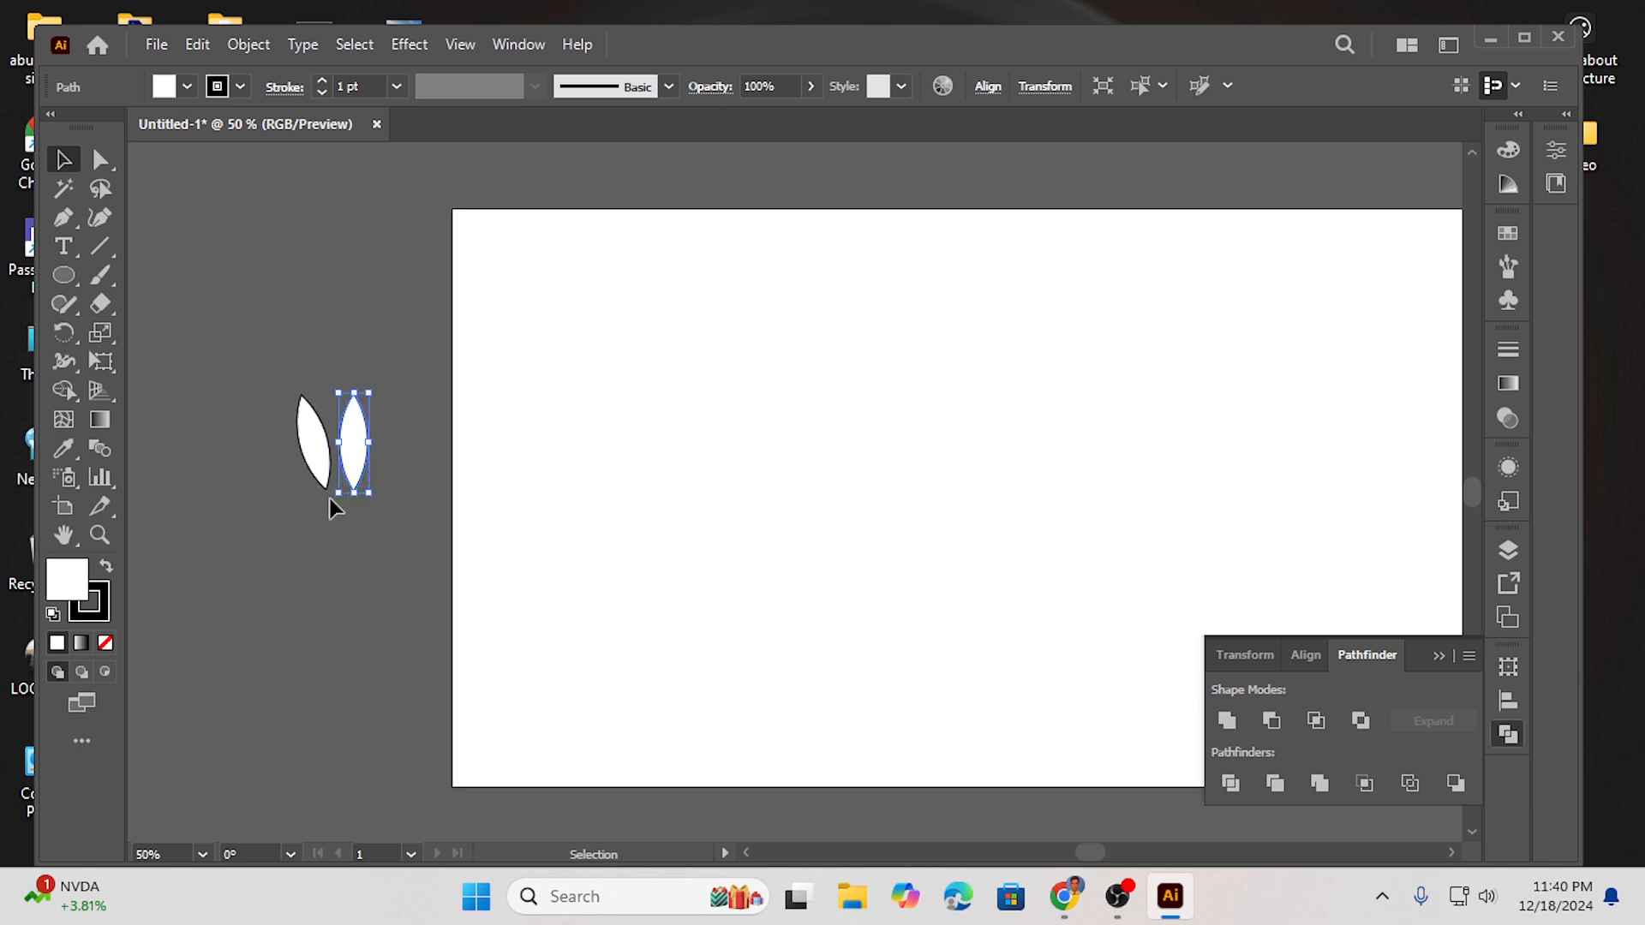
pyautogui.moveTo(322, 499); pyautogui.dragTo(352, 452)
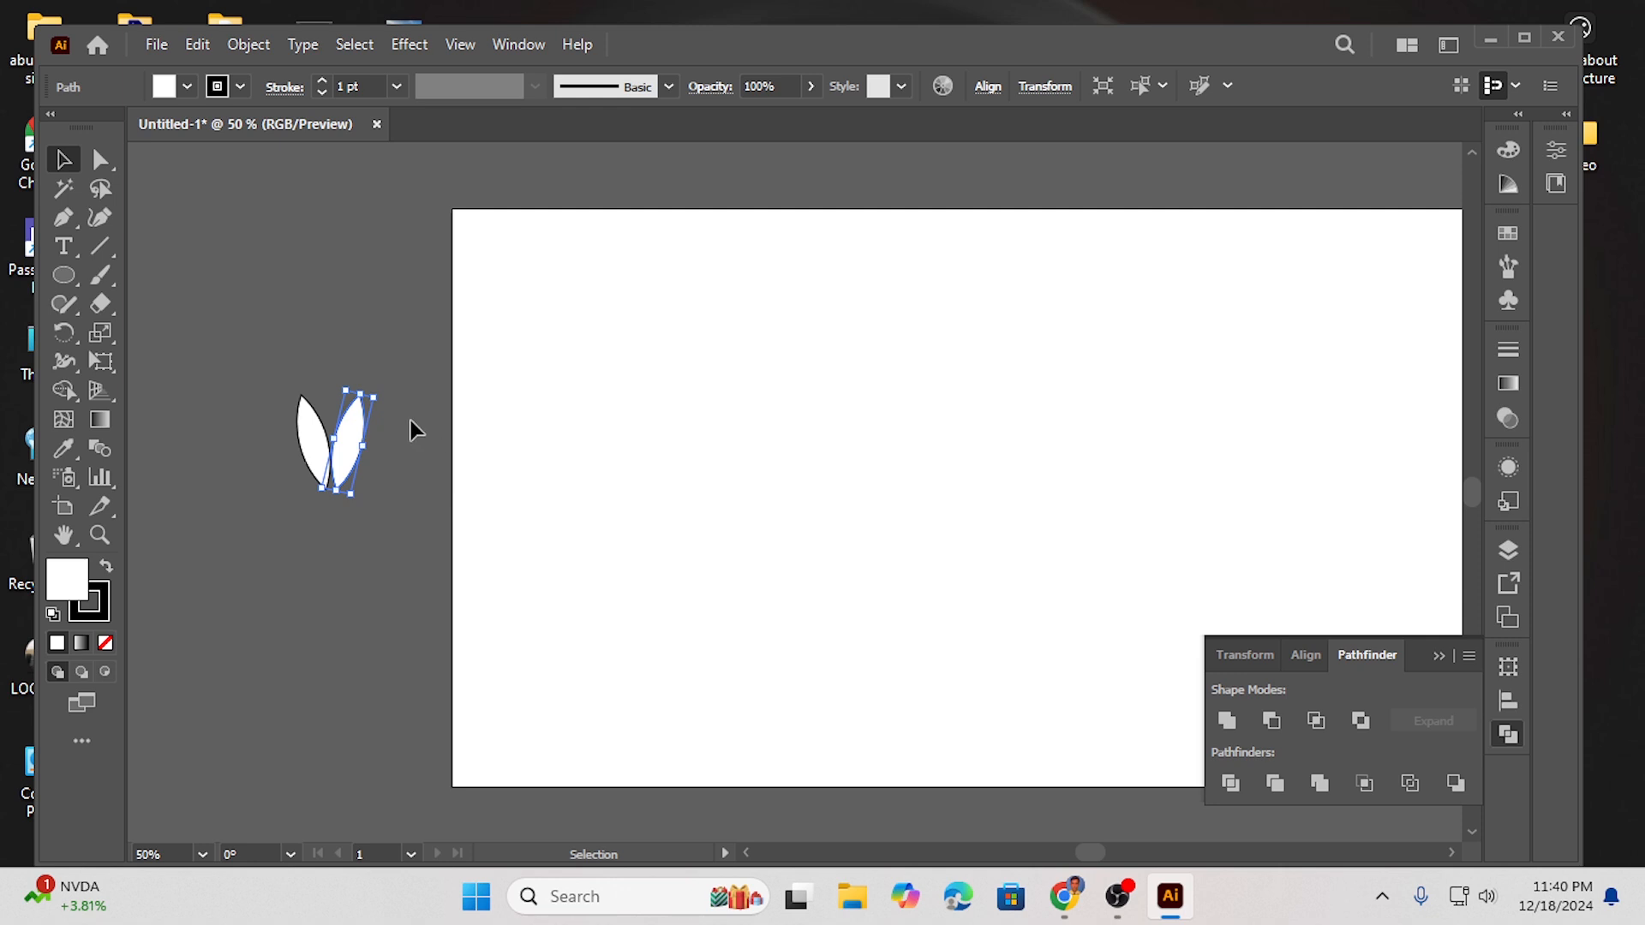
pyautogui.click(409, 420)
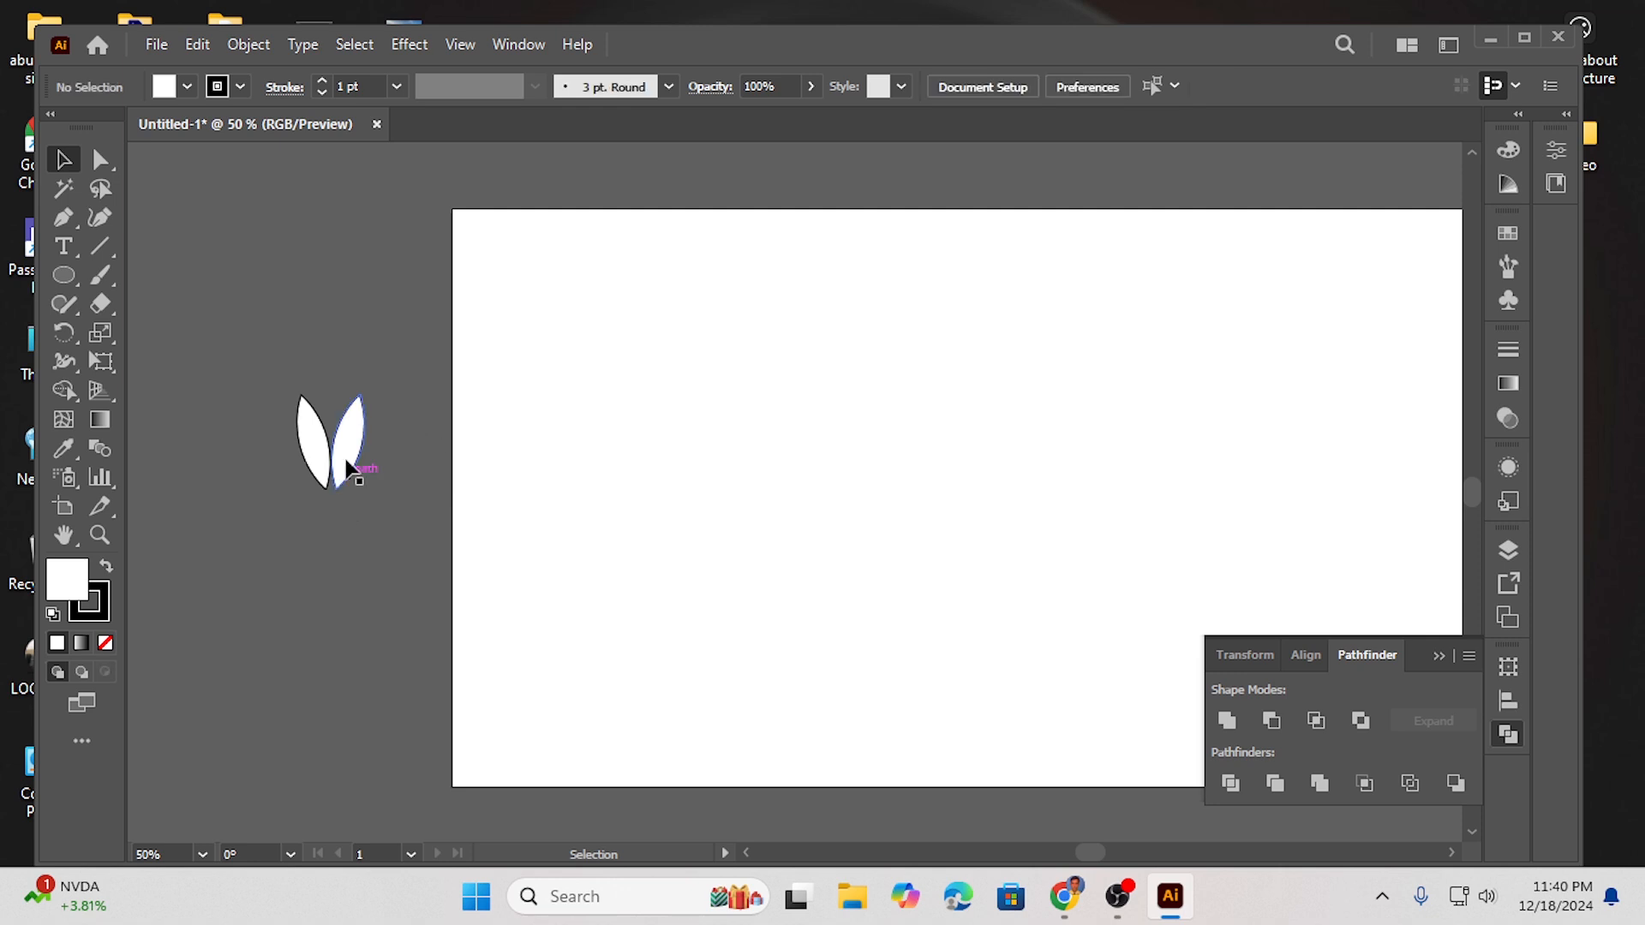
# - Refine the leaves' rotation and position so their bottom tips meet
pyautogui.click(310, 427)
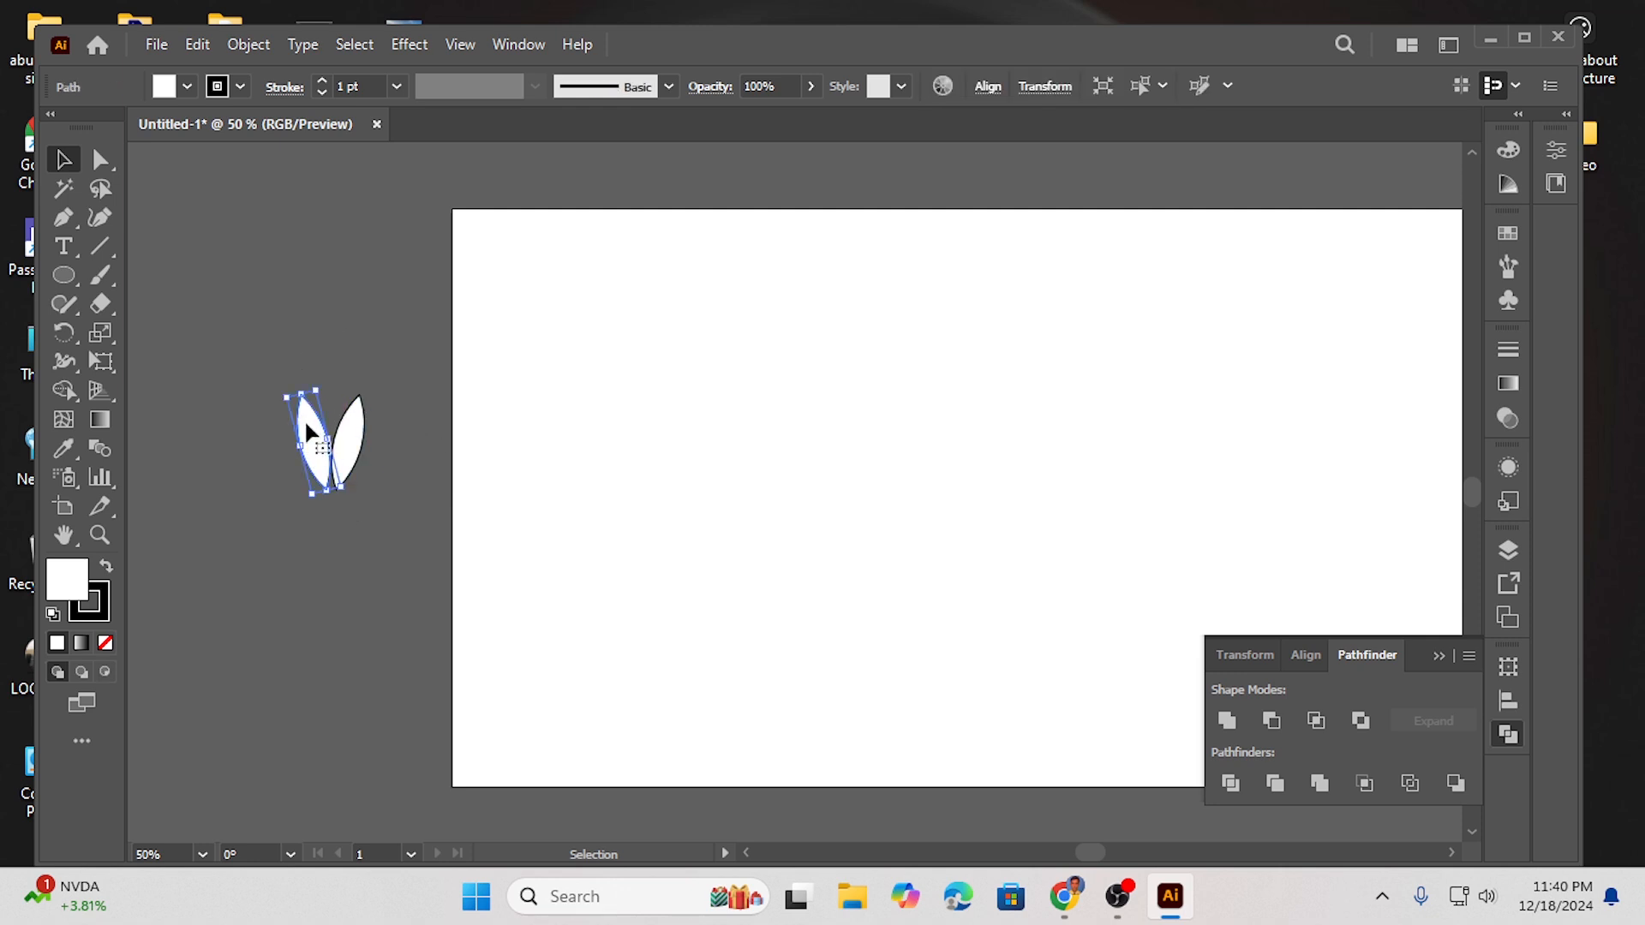
pyautogui.moveTo(273, 398); pyautogui.dragTo(305, 442)
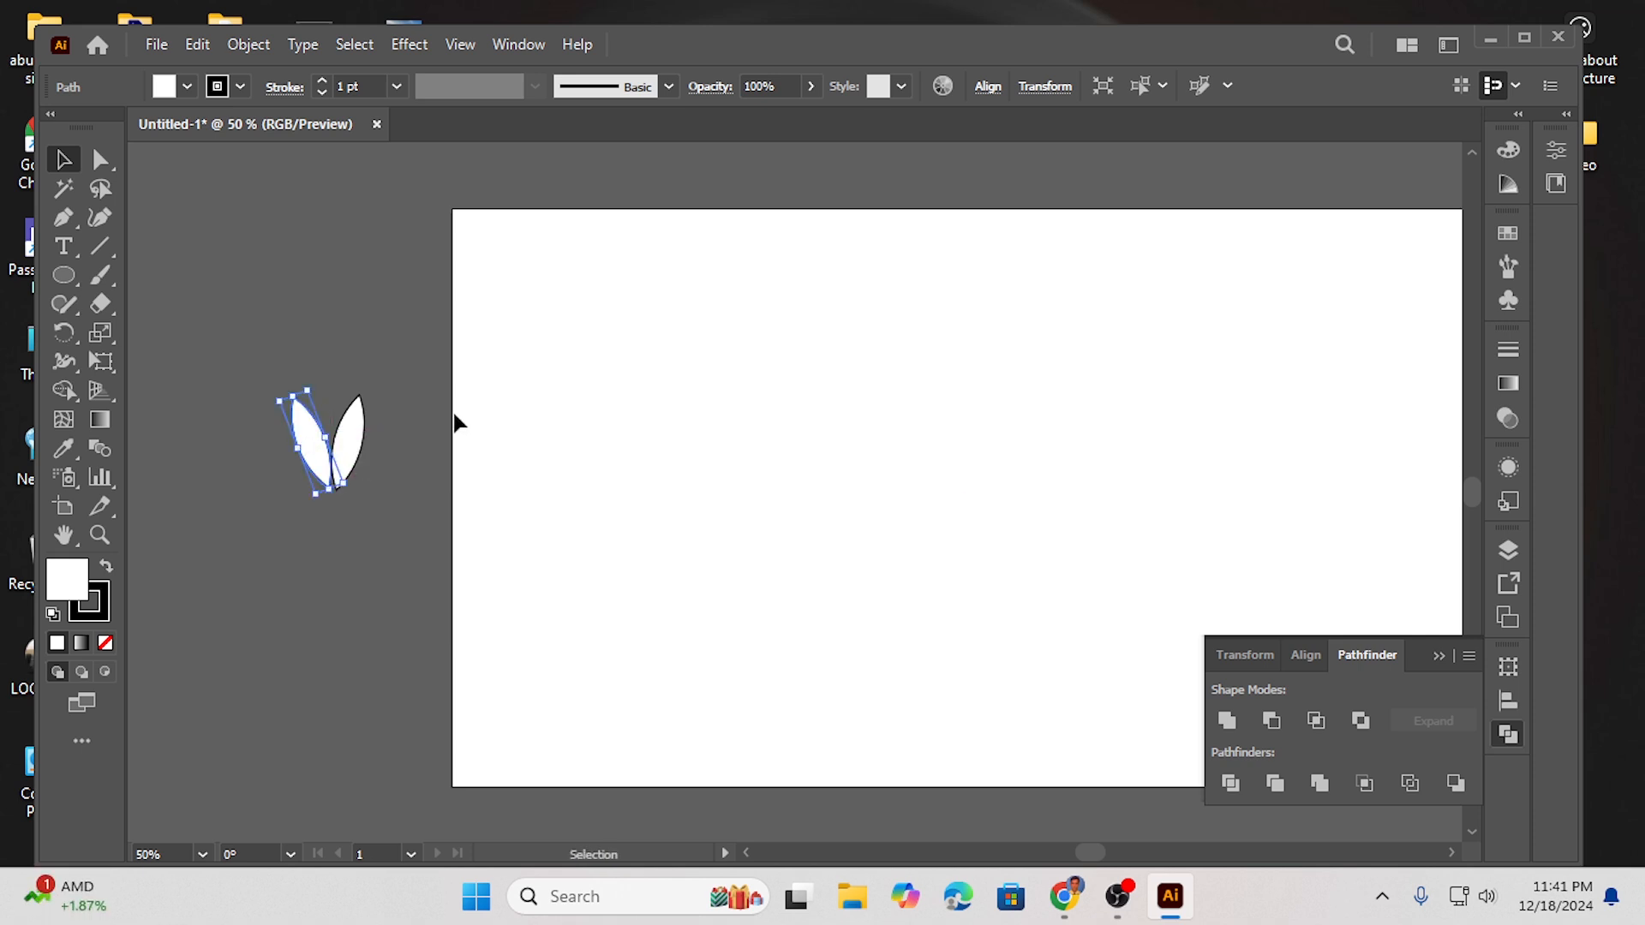
pyautogui.click(394, 391)
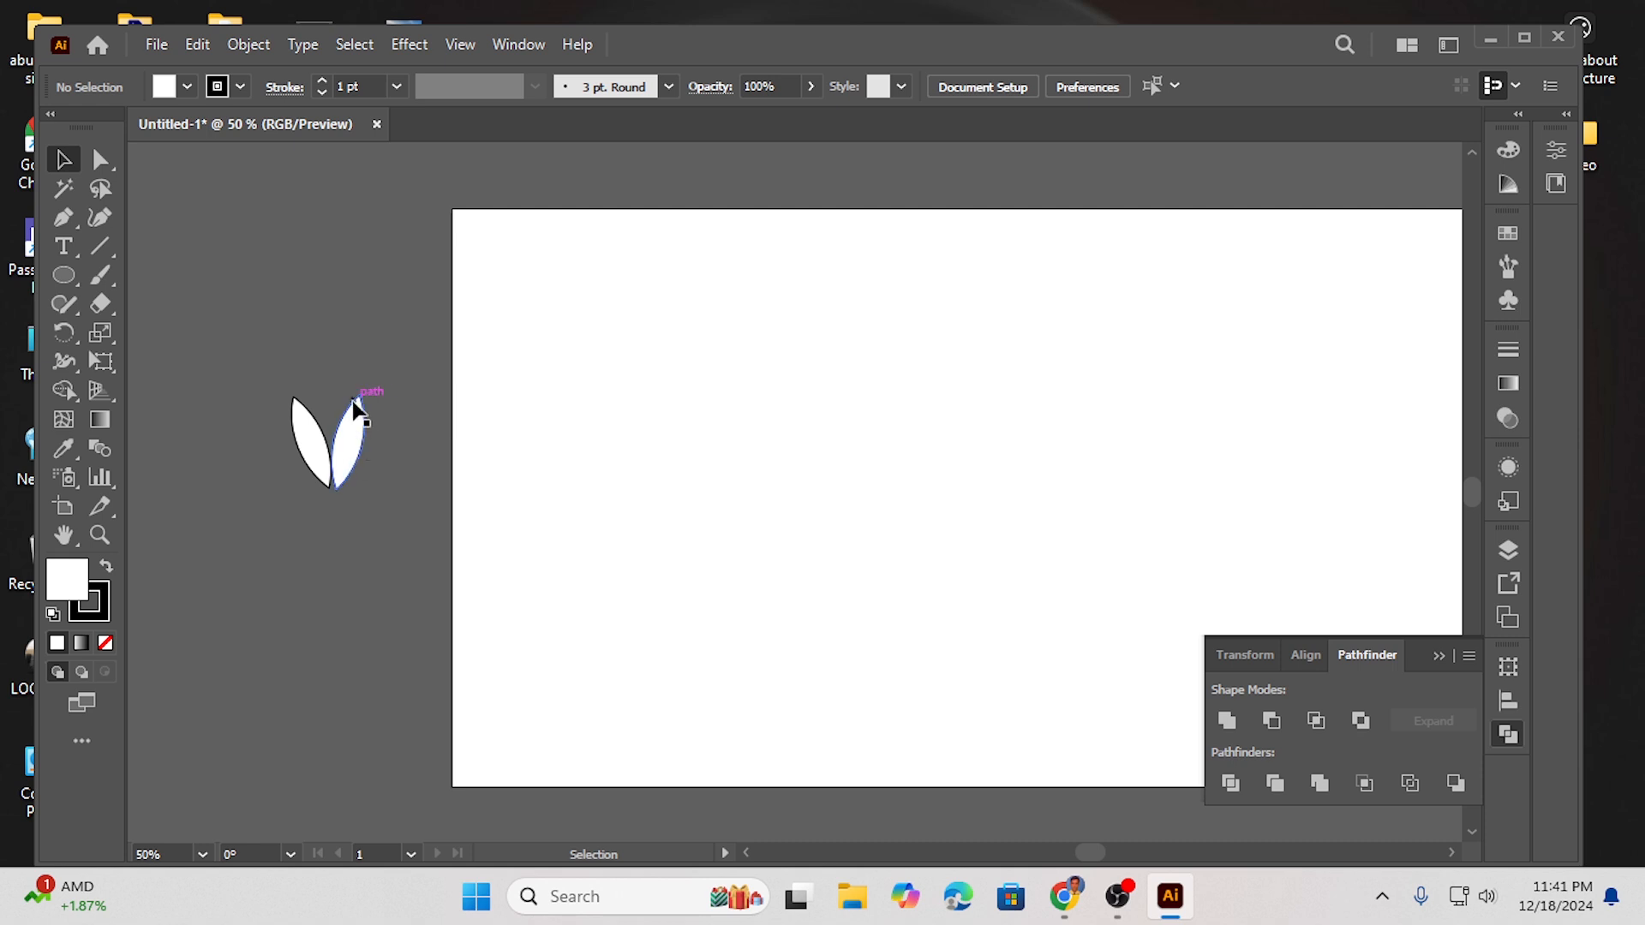
pyautogui.moveTo(250, 388); pyautogui.dragTo(377, 467)
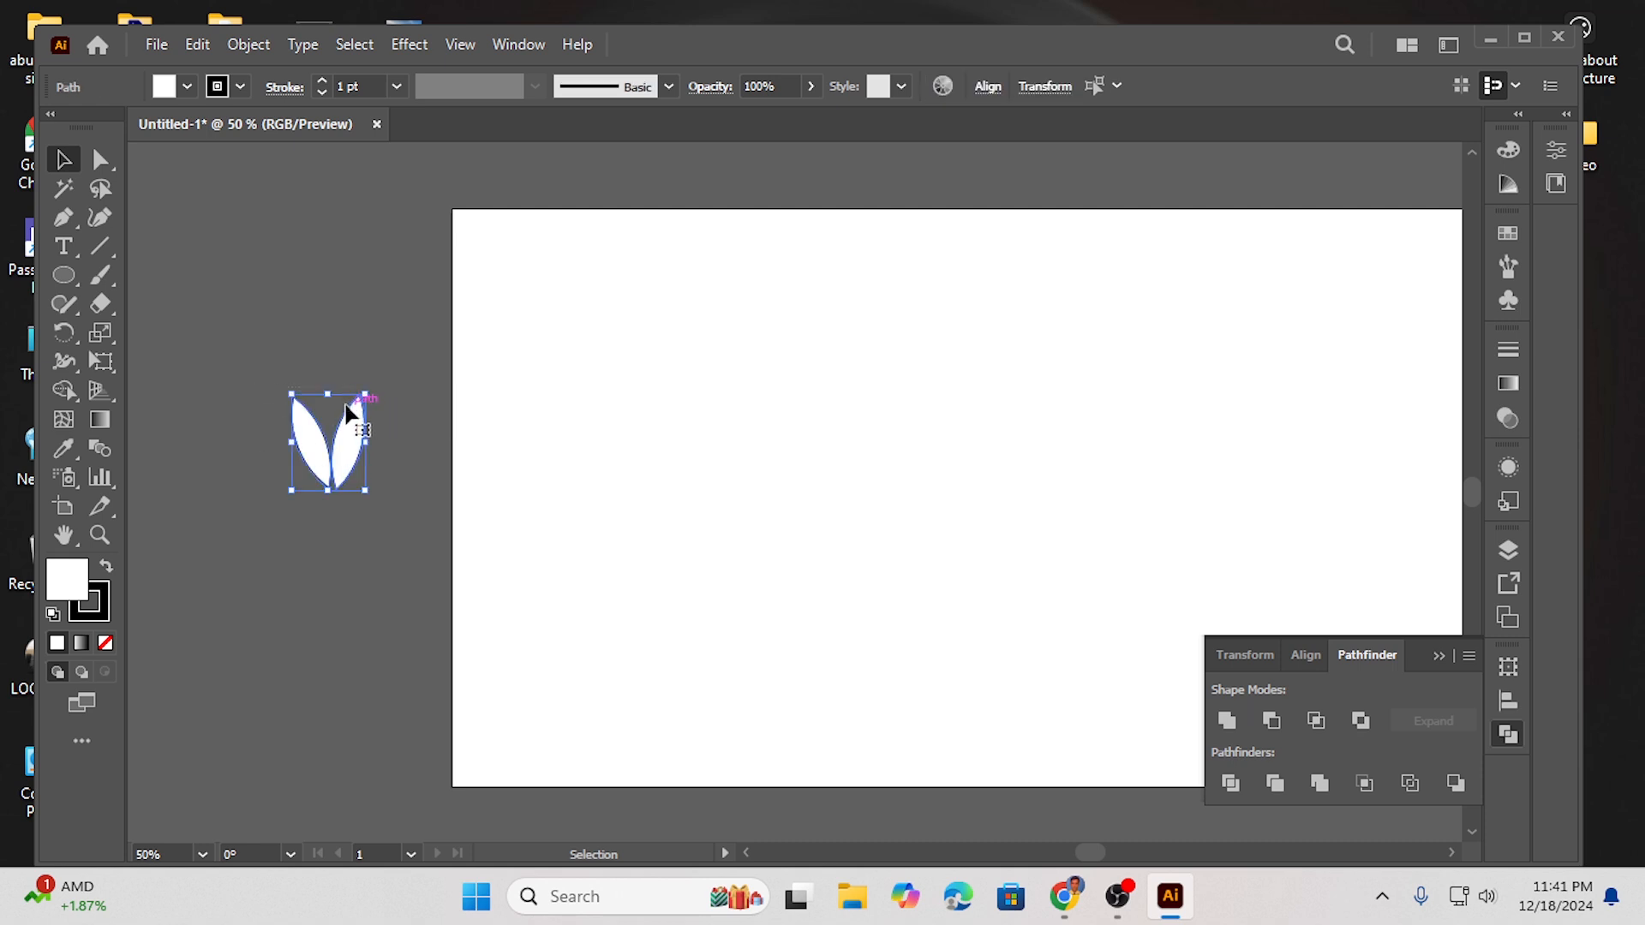
pyautogui.moveTo(329, 396); pyautogui.dragTo(347, 437)
pyautogui.click(377, 408)
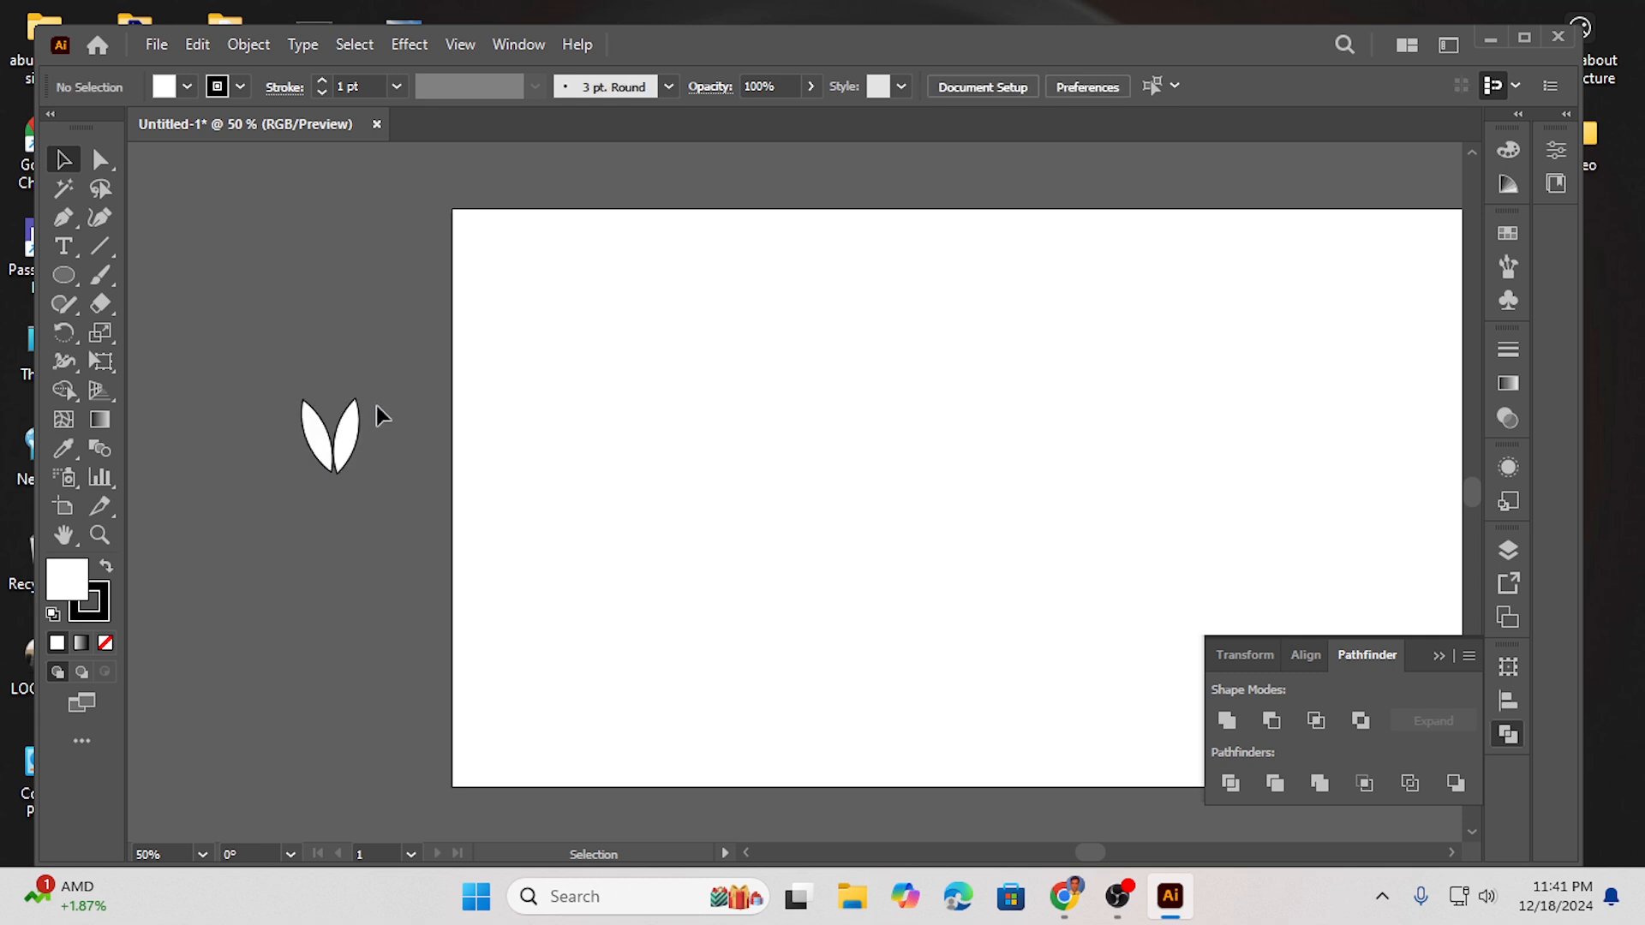
pyautogui.click(356, 432)
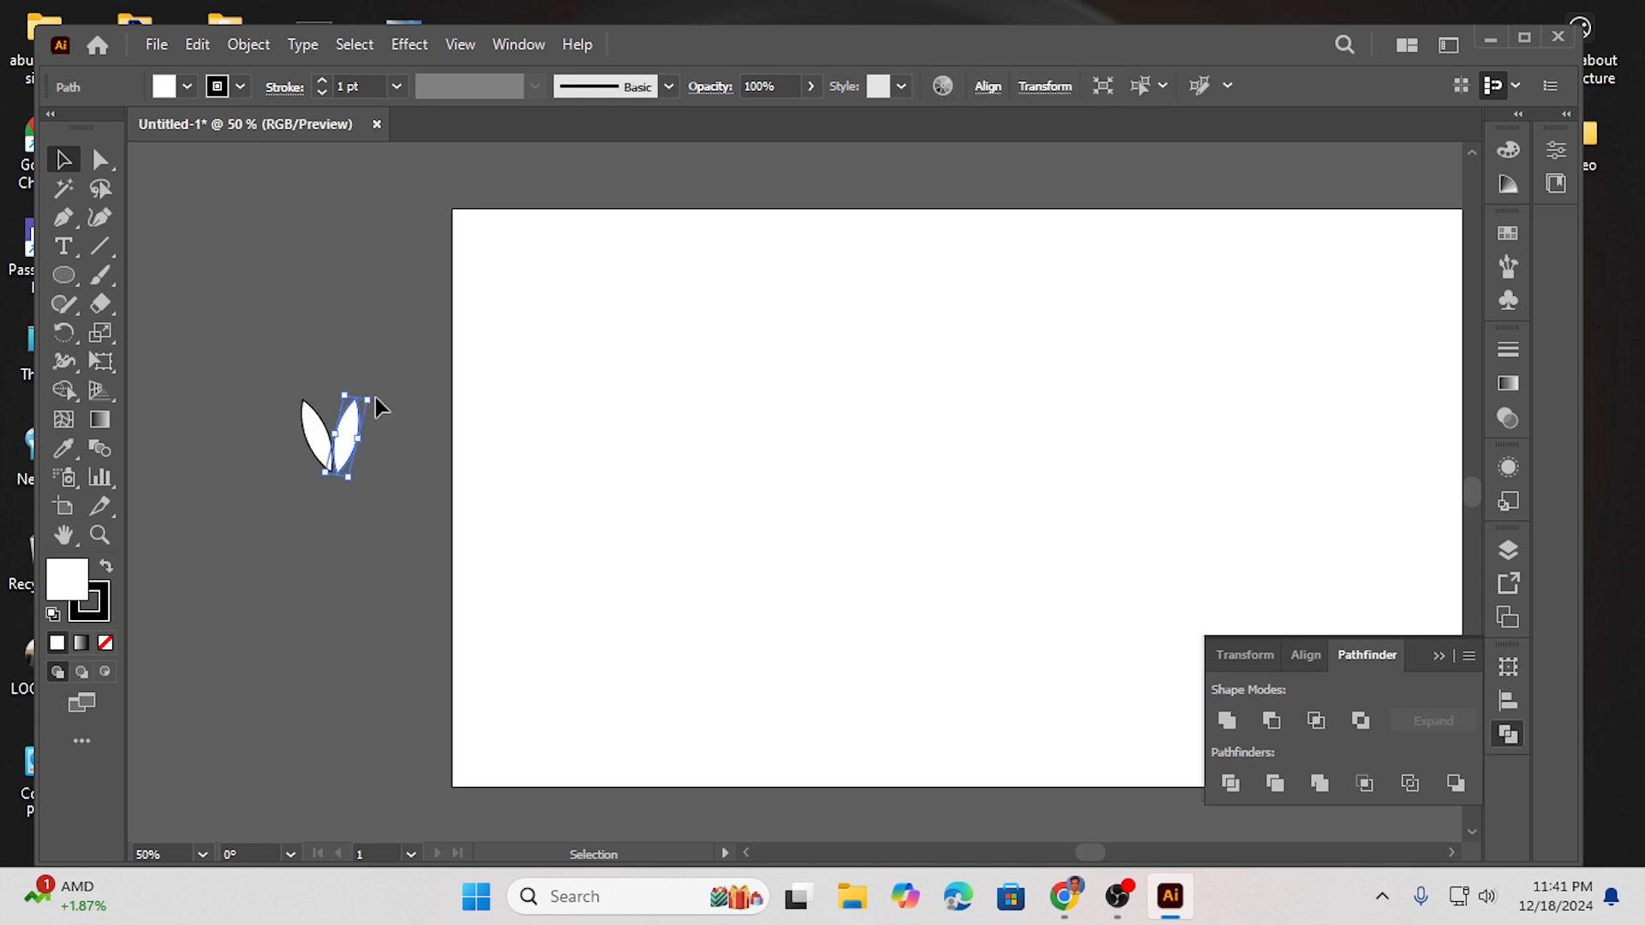
pyautogui.moveTo(377, 397); pyautogui.dragTo(344, 451)
pyautogui.click(396, 444)
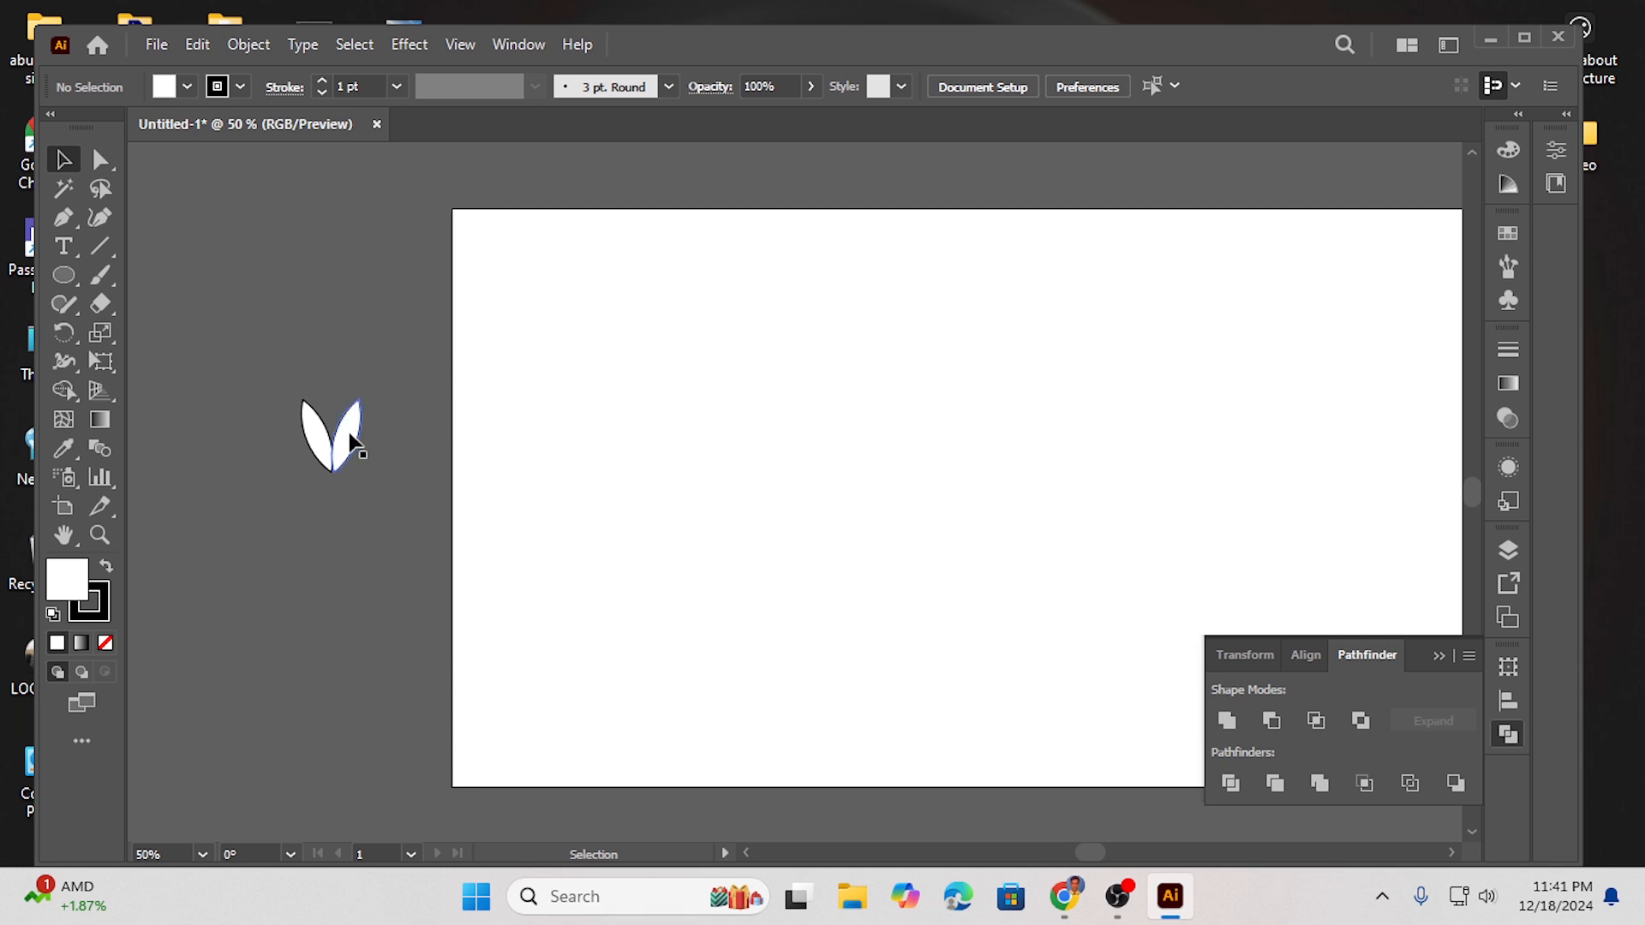
# - Select both leaves and fill them with black
pyautogui.click(182, 84)
pyautogui.moveTo(236, 381); pyautogui.dragTo(412, 492)
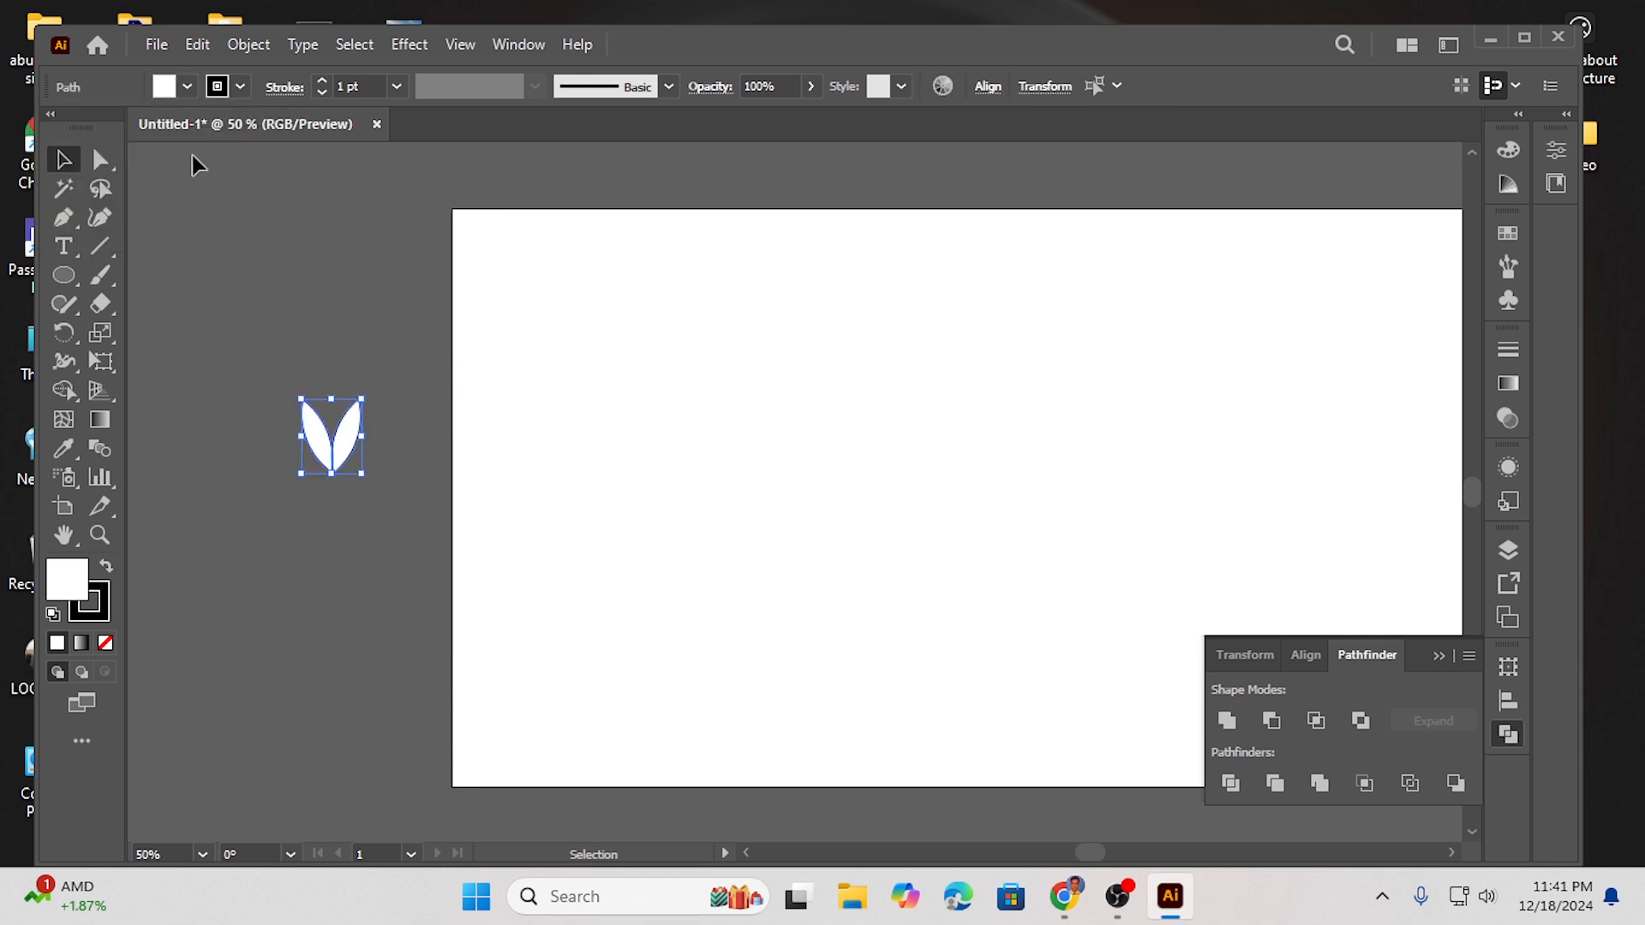
pyautogui.click(180, 83)
pyautogui.click(67, 127)
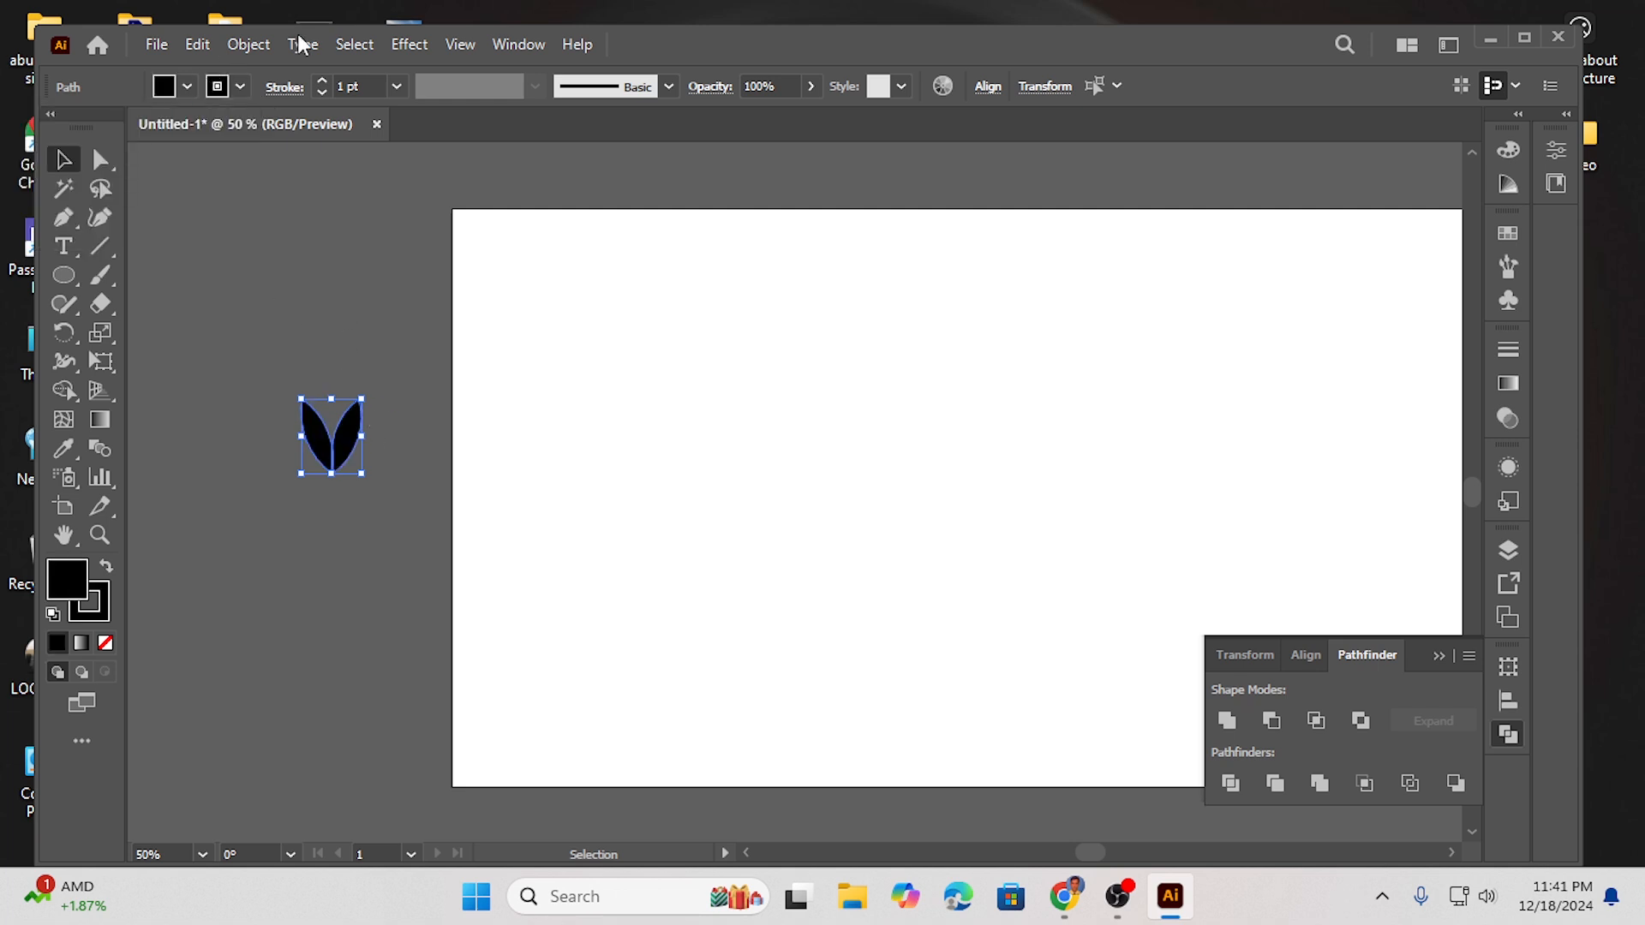
# - Copy the two black leaves, paste the copy in front and shift it slightly downward
pyautogui.click(194, 46)
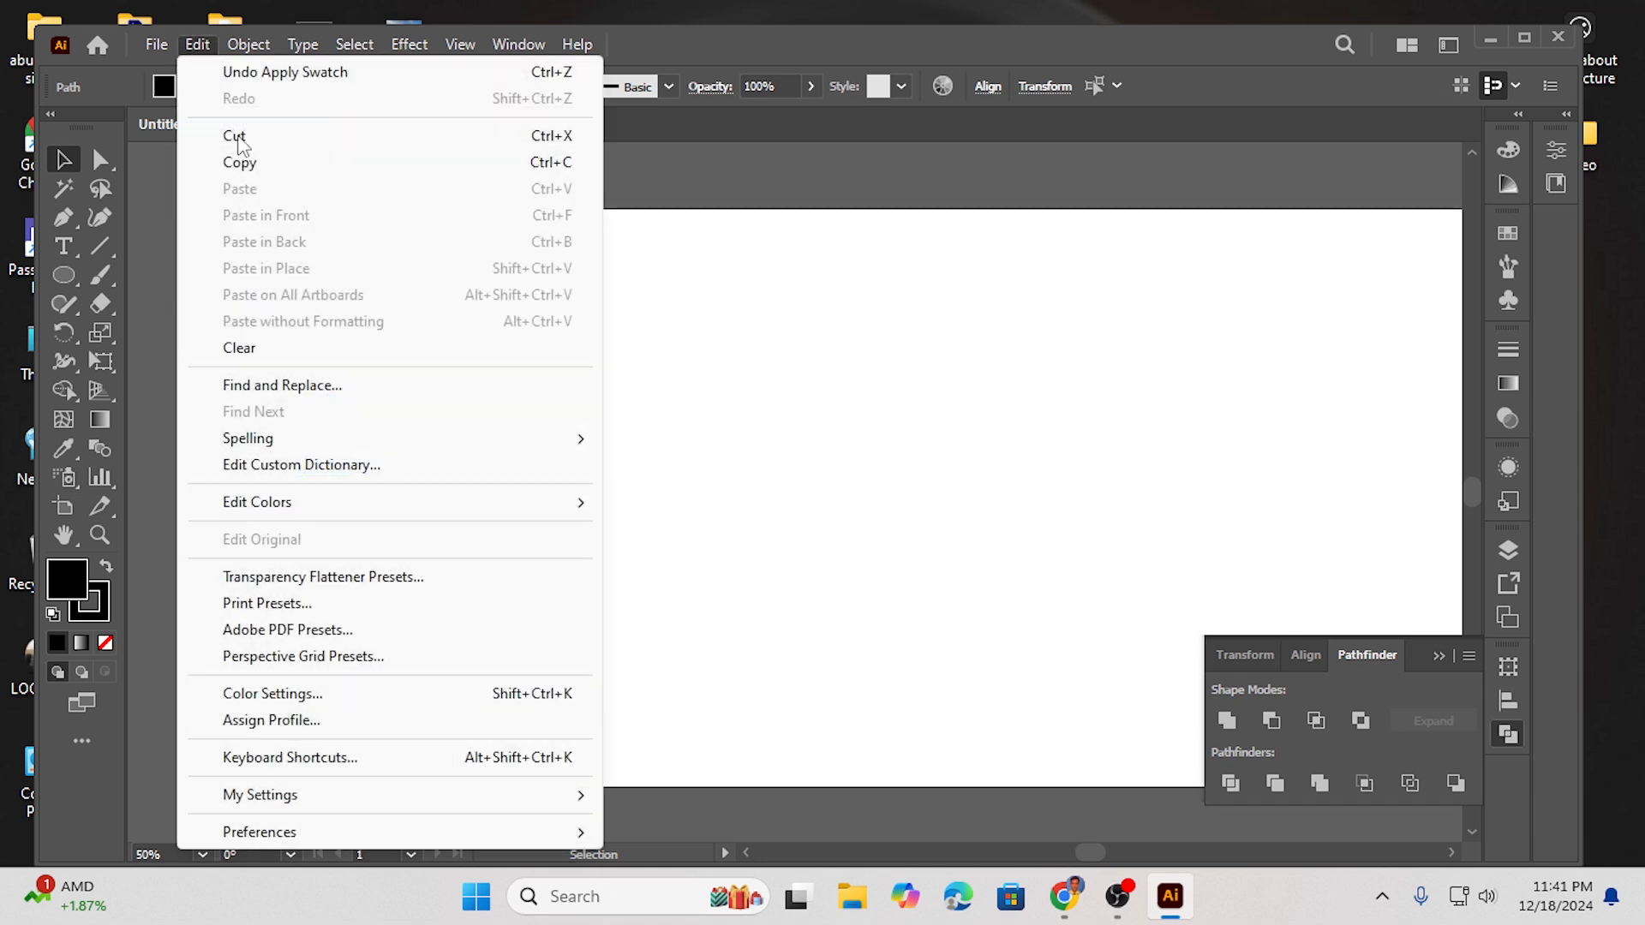
pyautogui.click(241, 164)
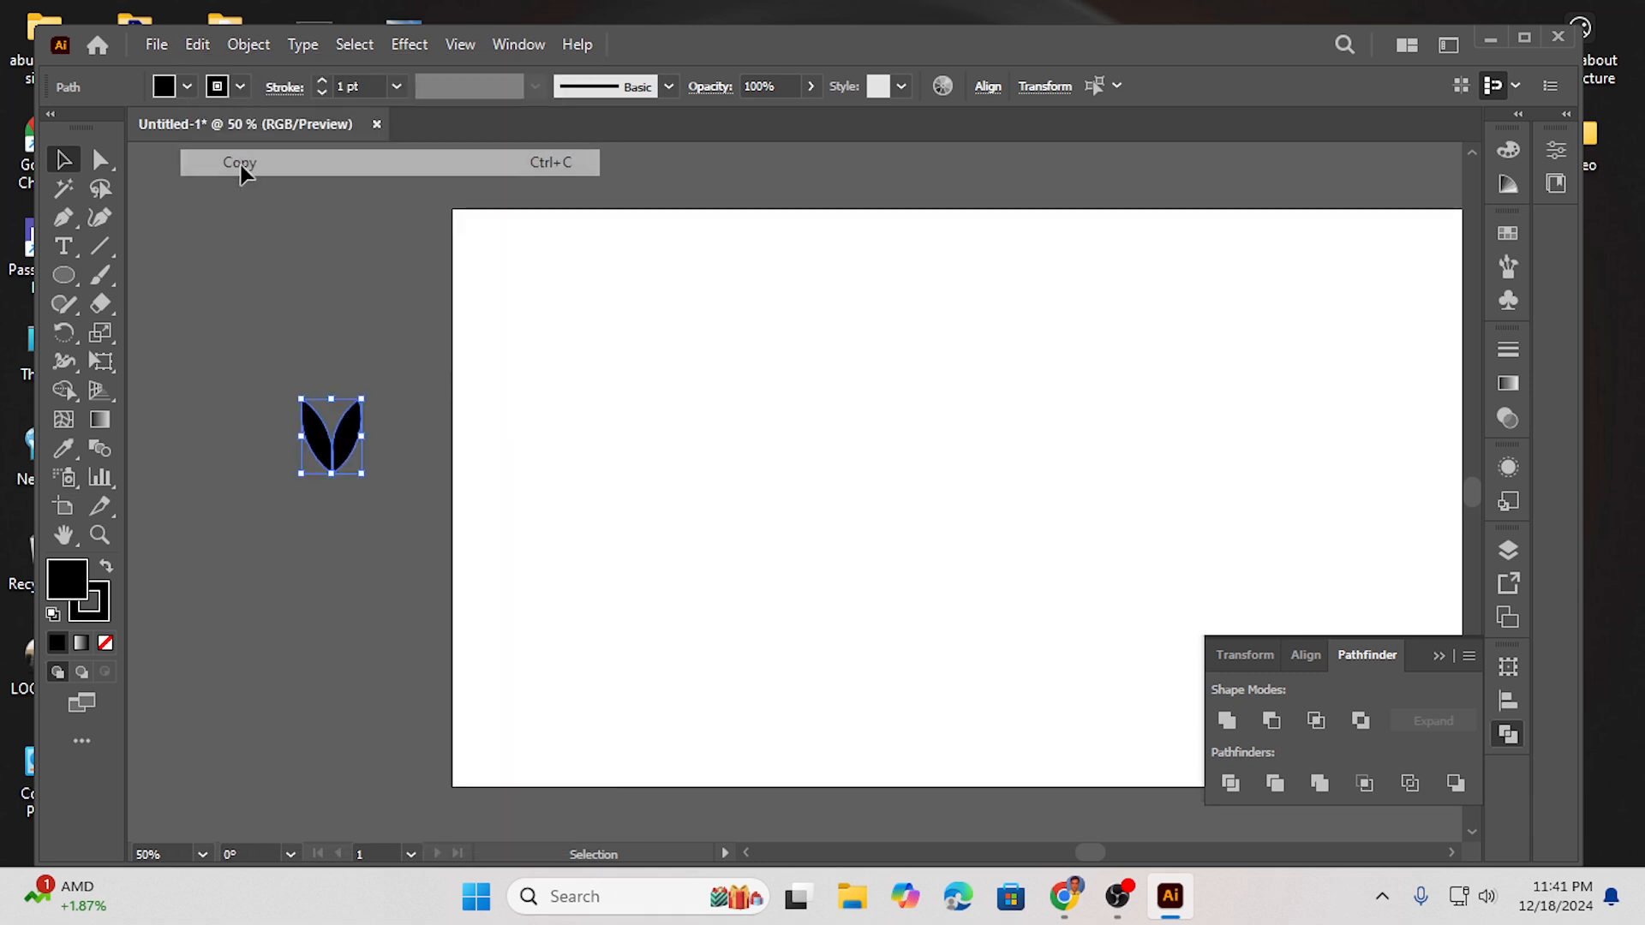
pyautogui.click(202, 48)
pyautogui.click(264, 216)
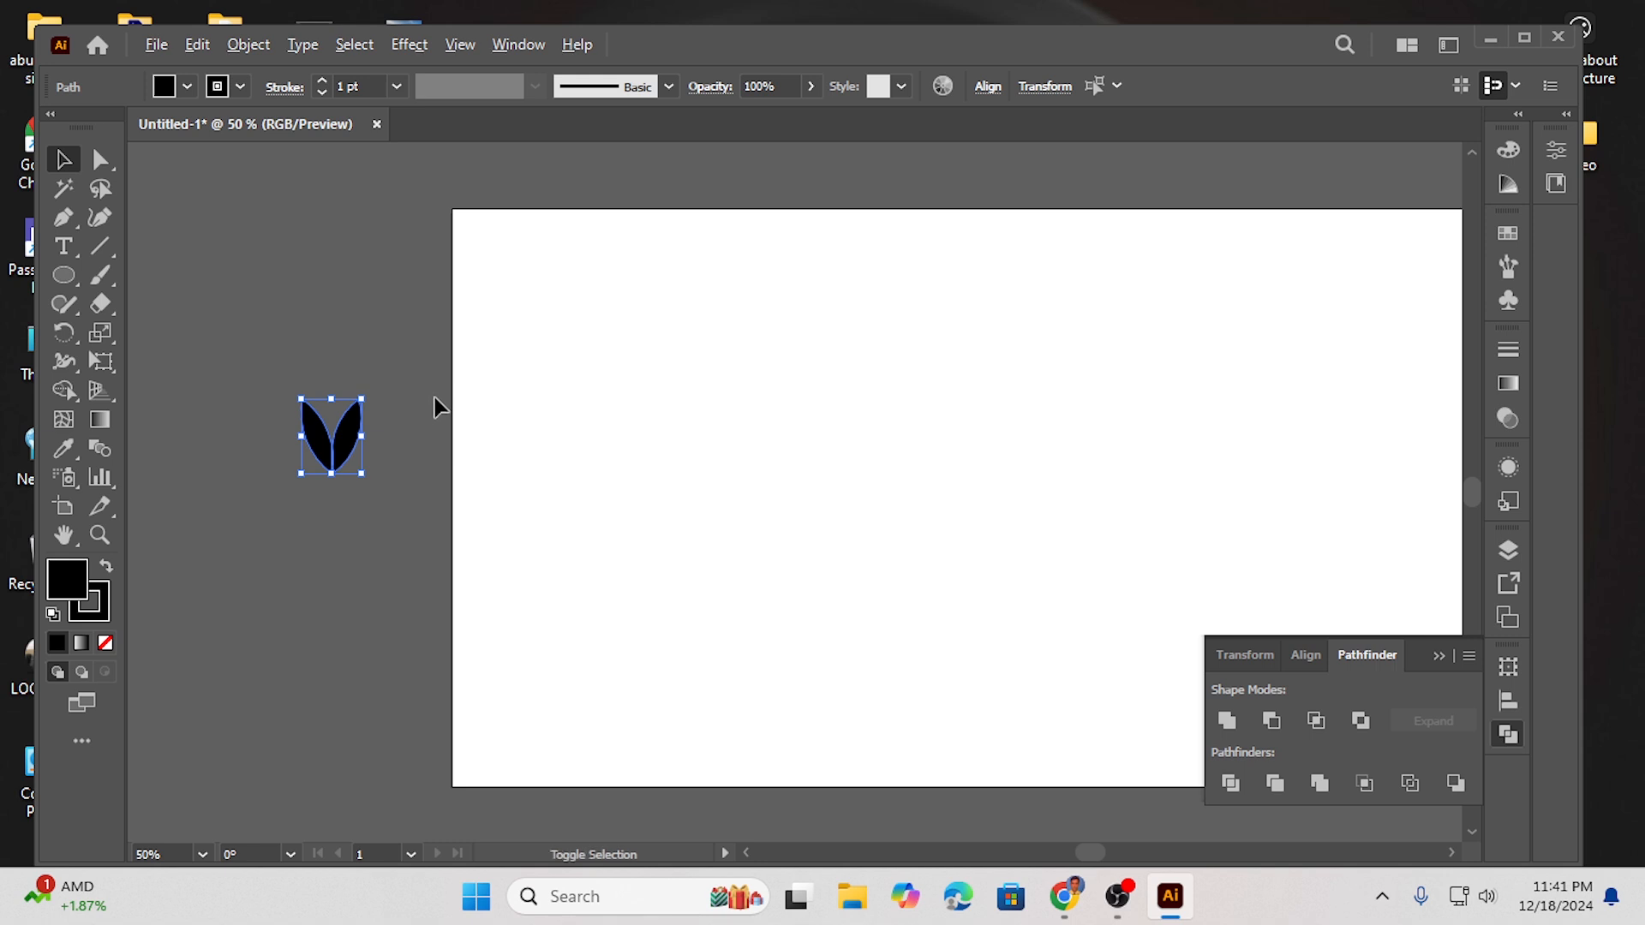
pyautogui.moveTo(331, 398); pyautogui.dragTo(332, 413)
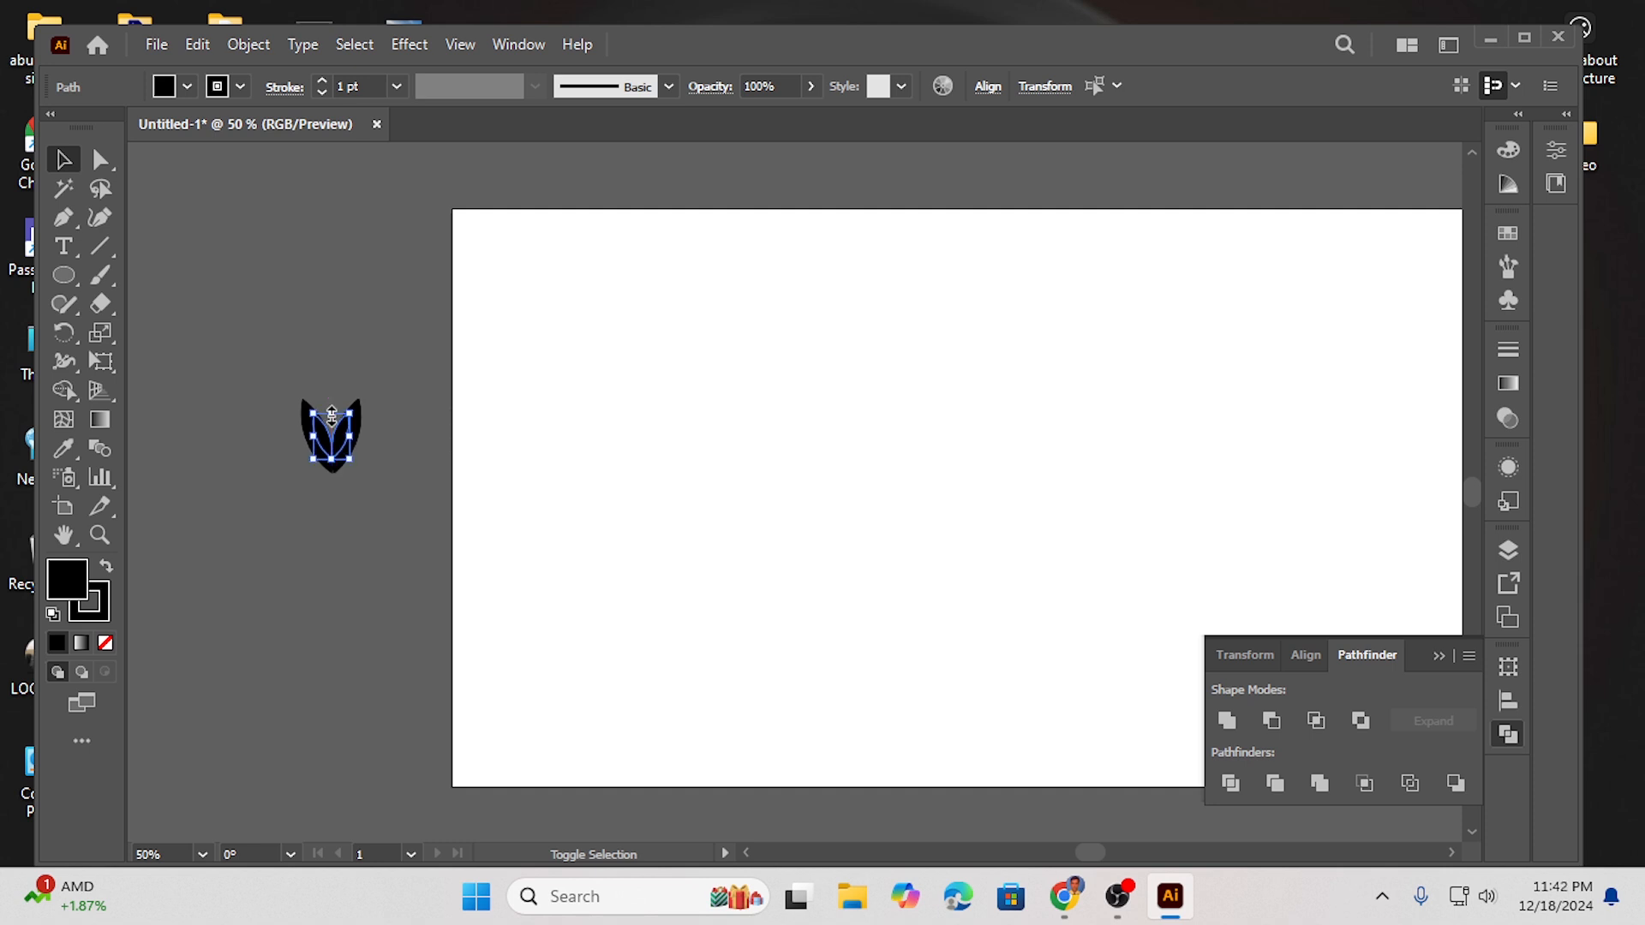
# - Fill the pasted leaf copy with white and nudge it a little further down inside the black leaves
pyautogui.click(188, 85)
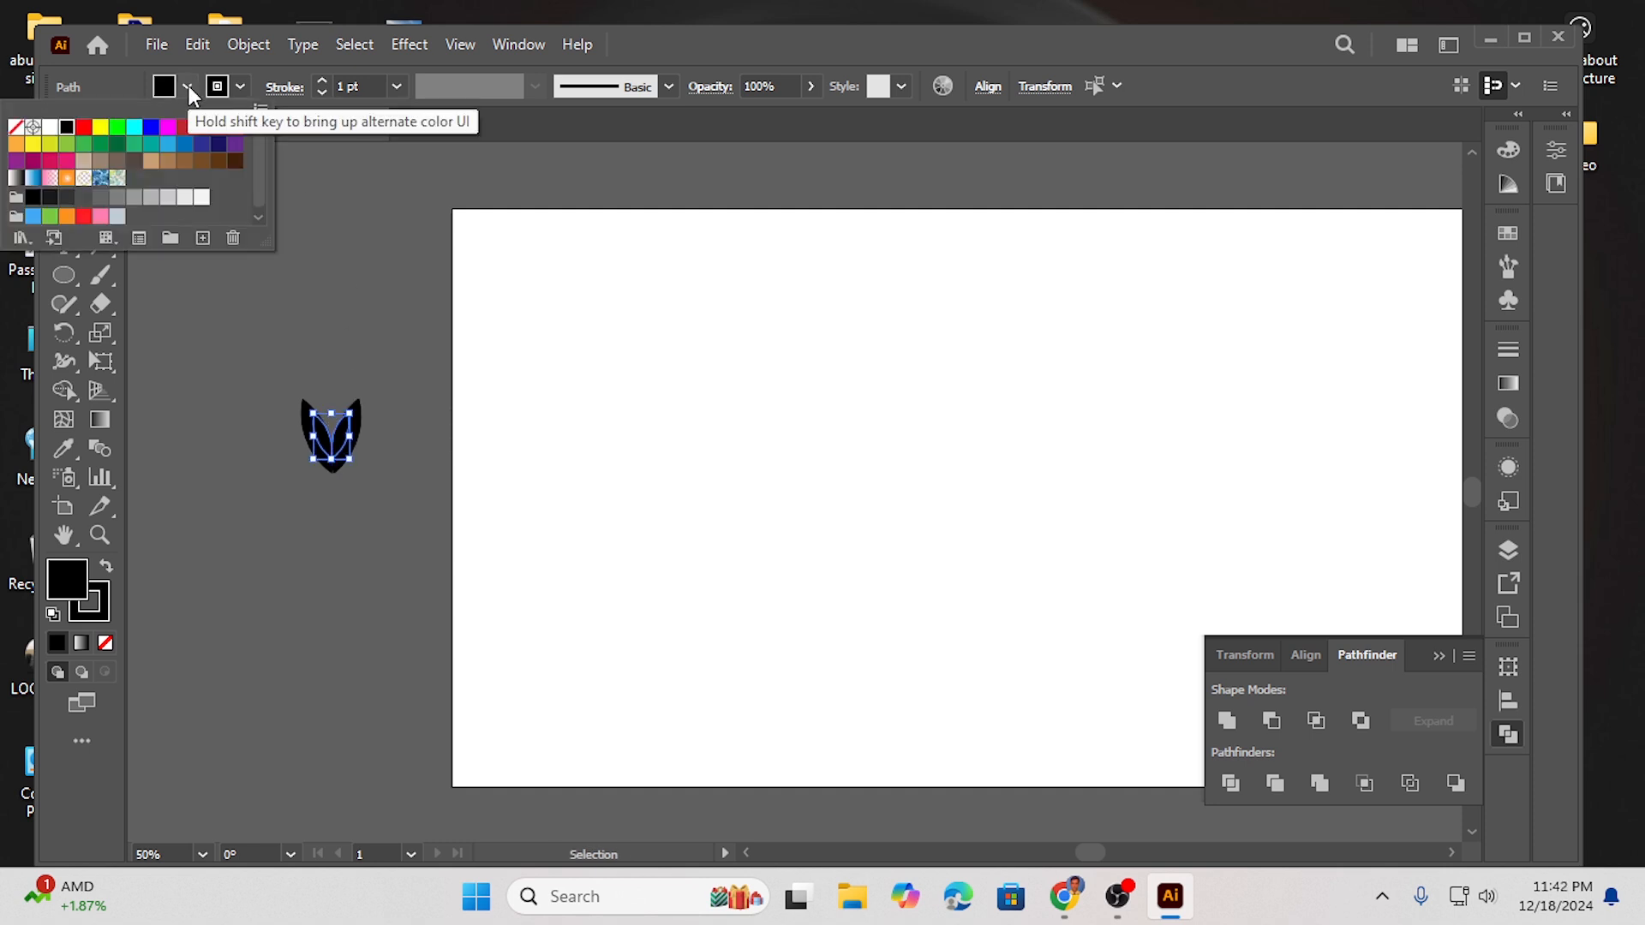
pyautogui.click(50, 128)
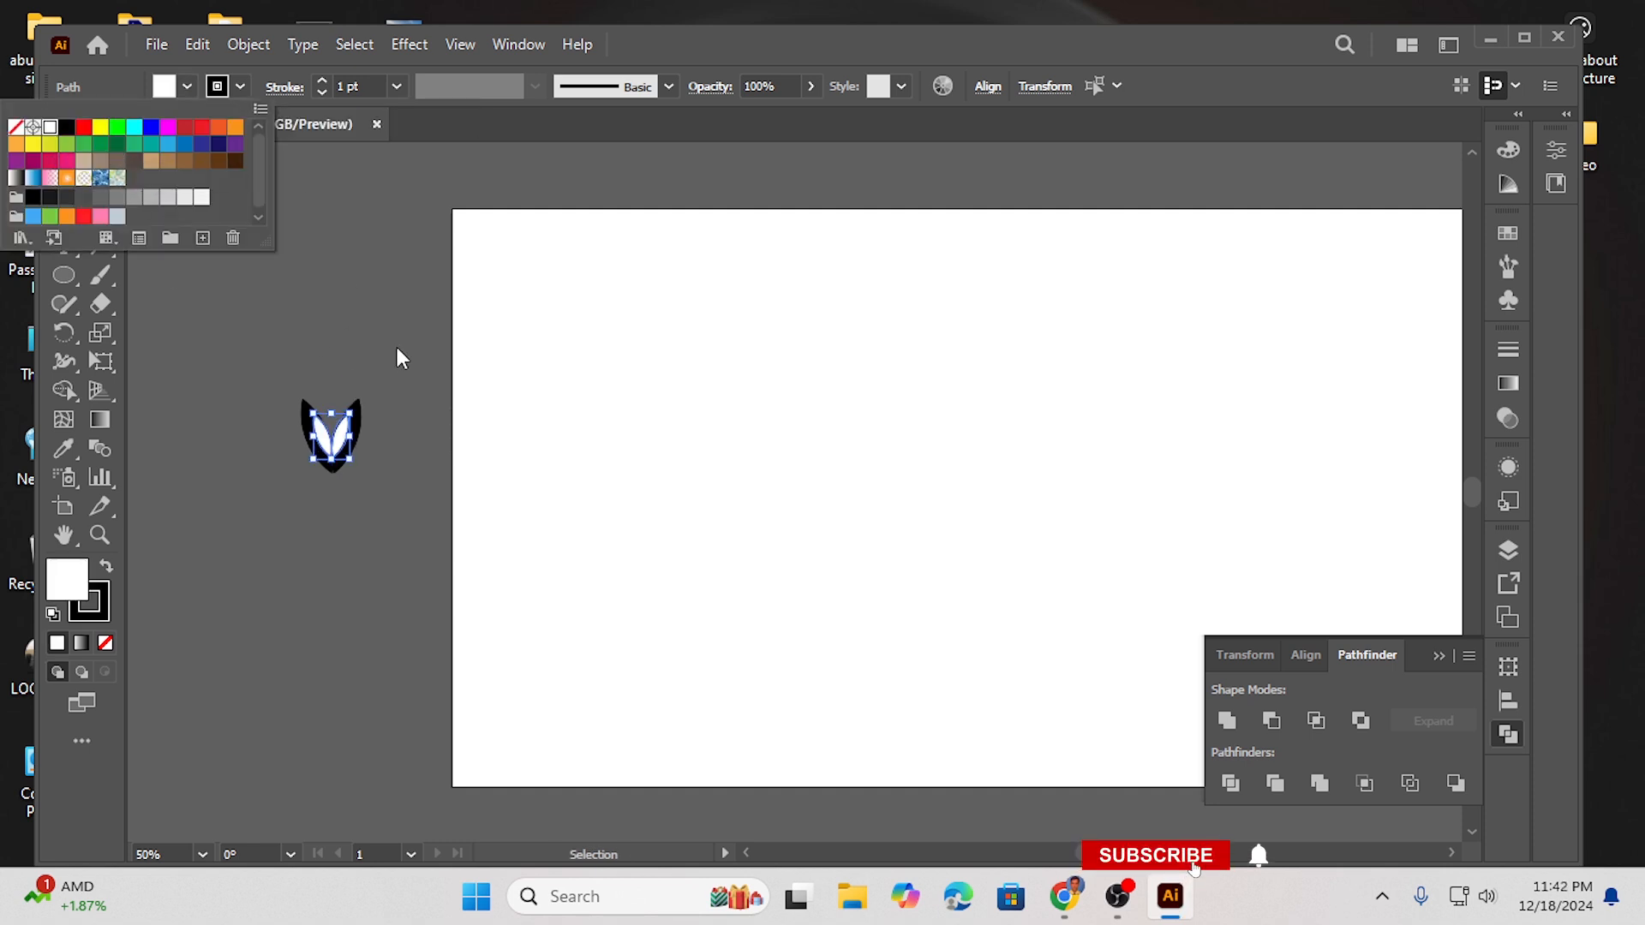
pyautogui.click(335, 457)
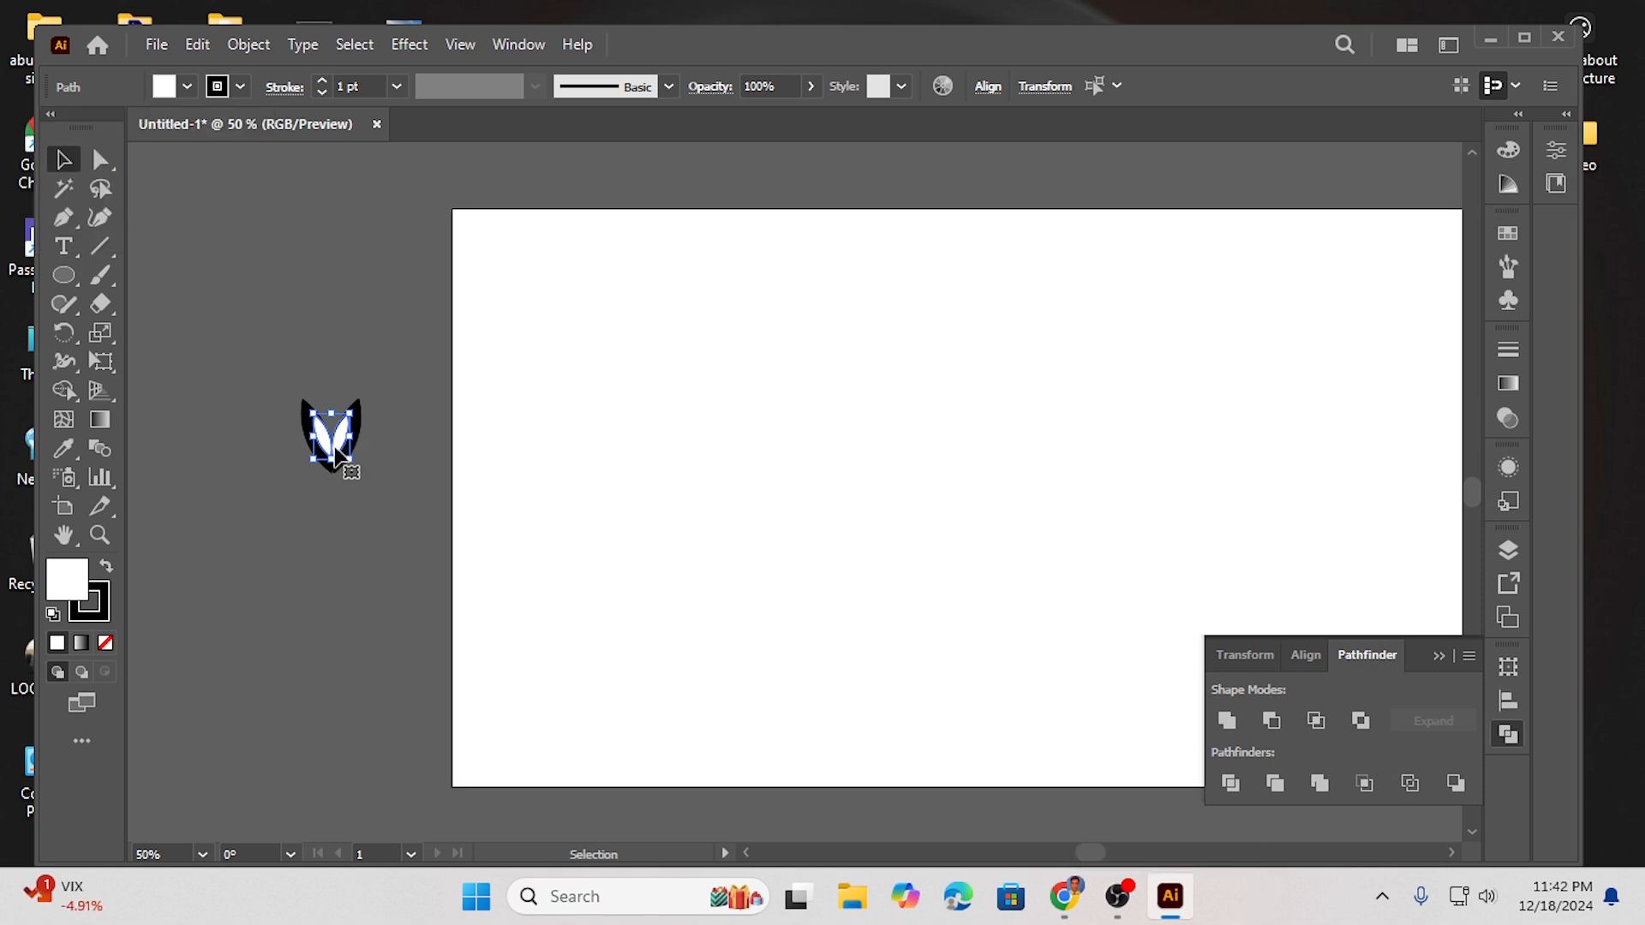
pyautogui.moveTo(326, 446); pyautogui.dragTo(327, 463)
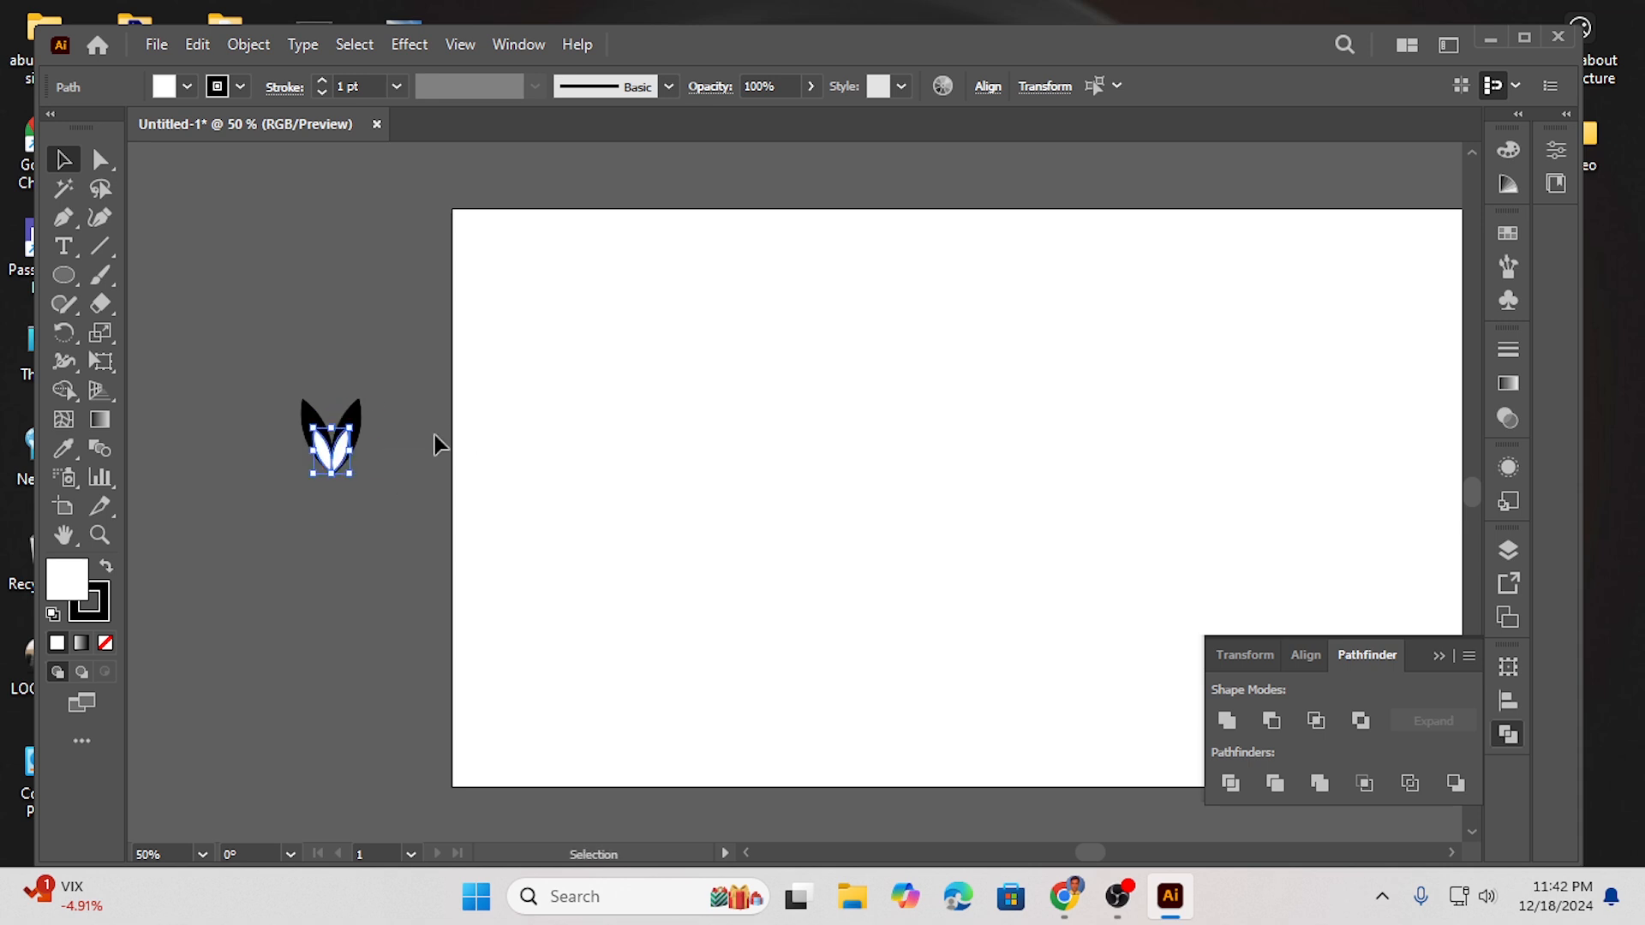
pyautogui.click(245, 430)
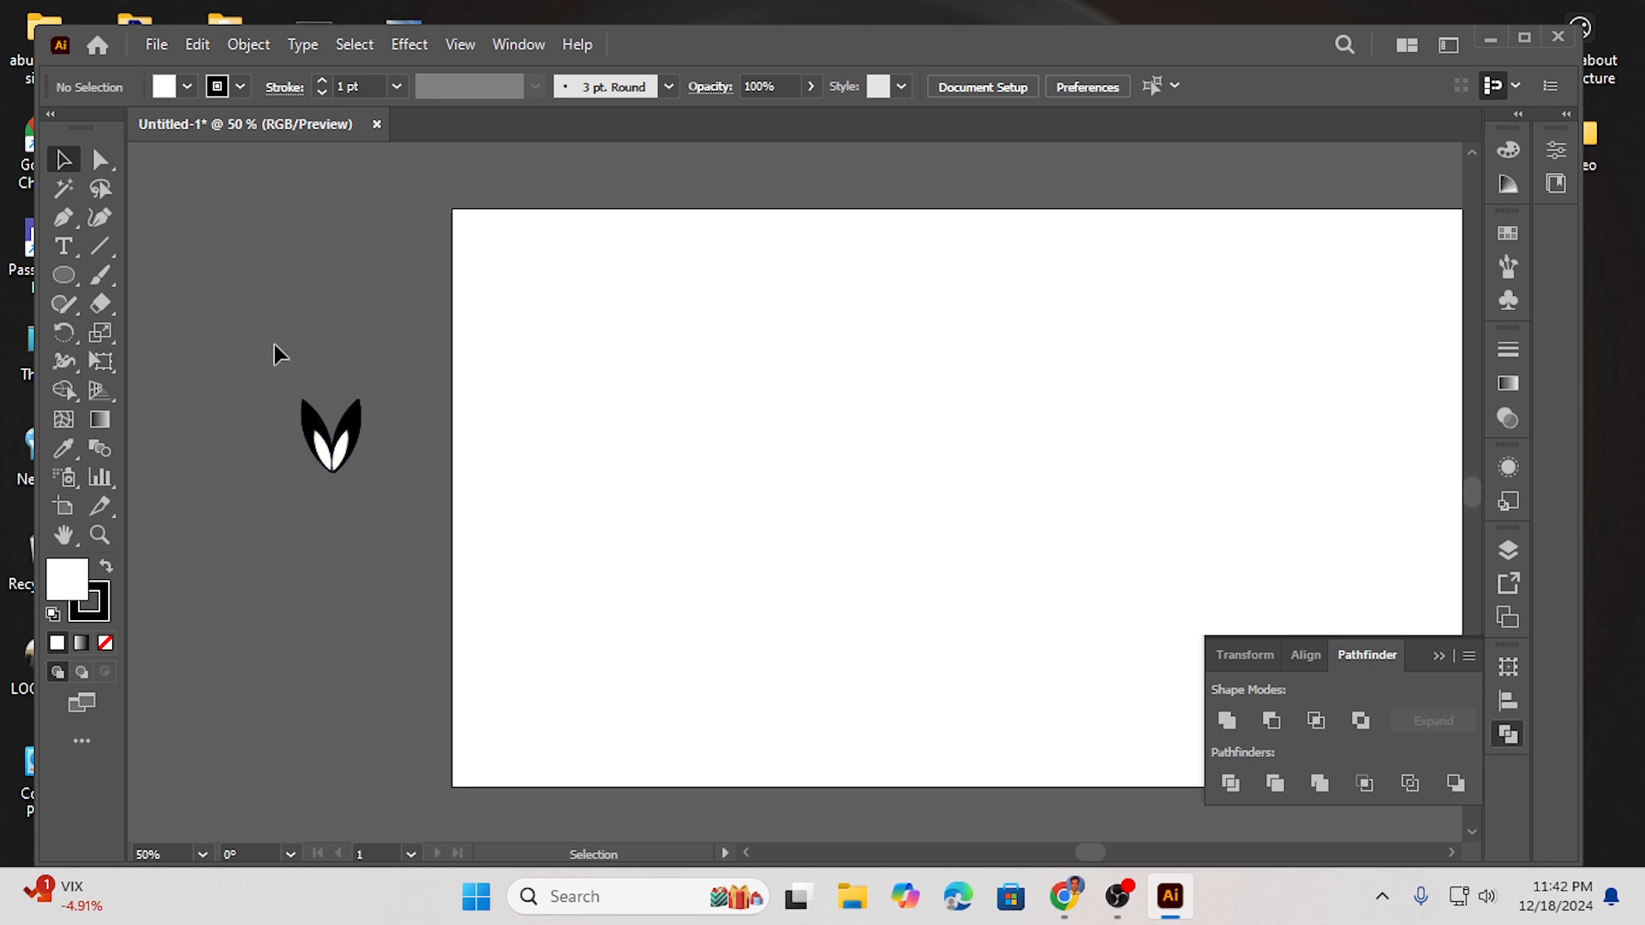
# - Group the black and white leaf shapes together
pyautogui.click(330, 435)
pyautogui.rightClick(331, 435)
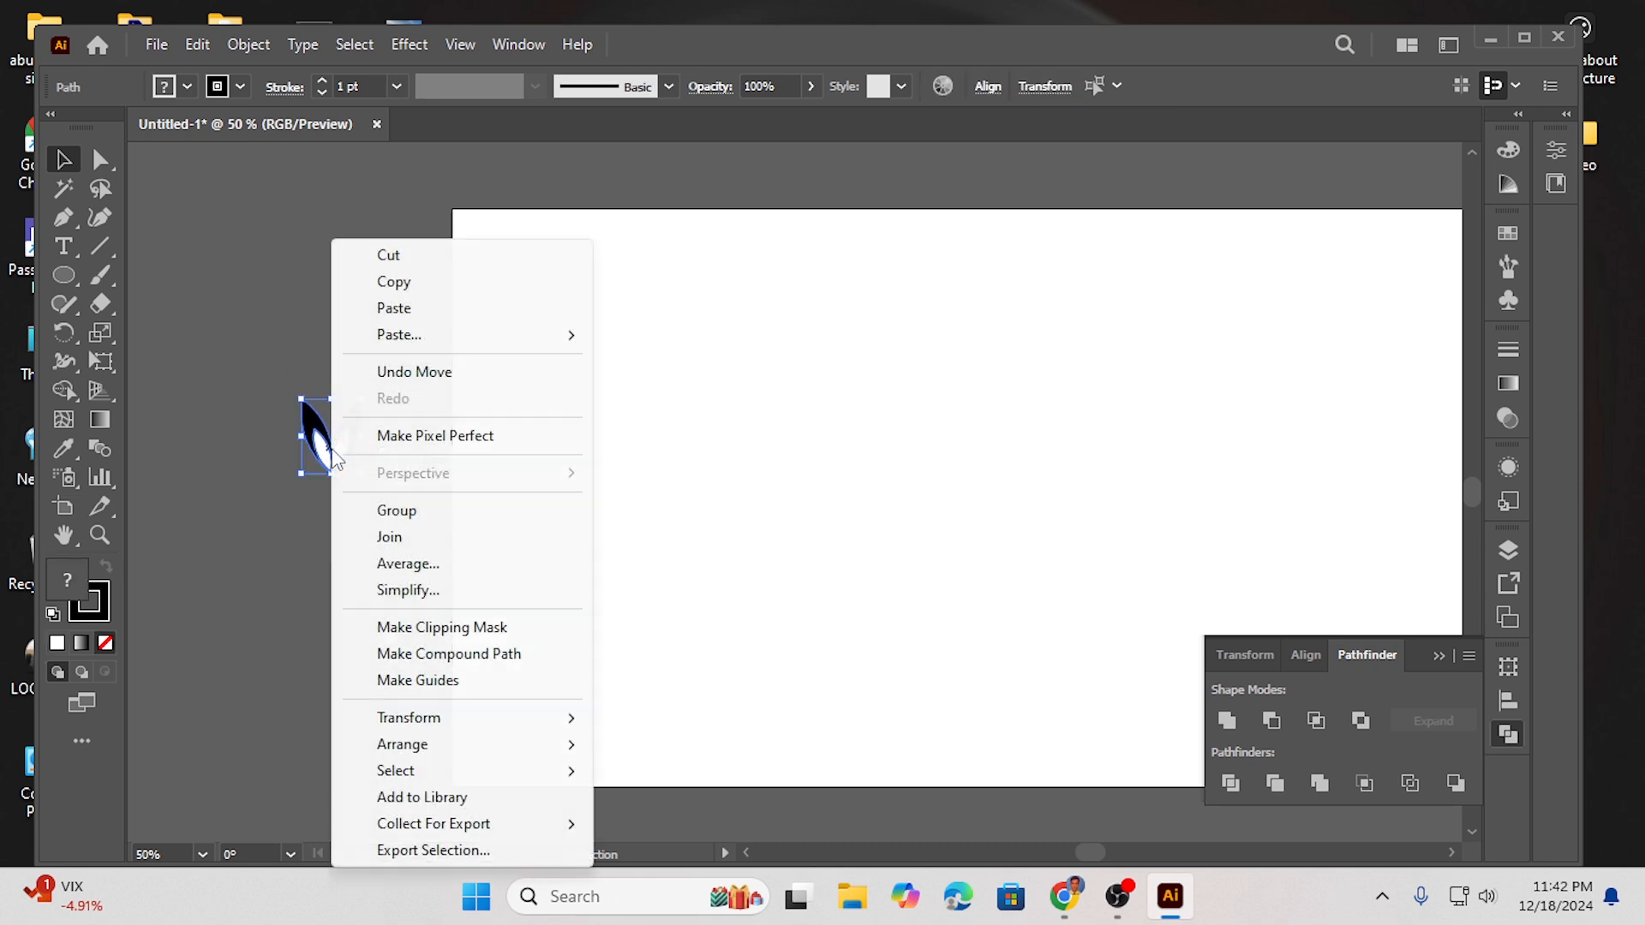
pyautogui.click(394, 510)
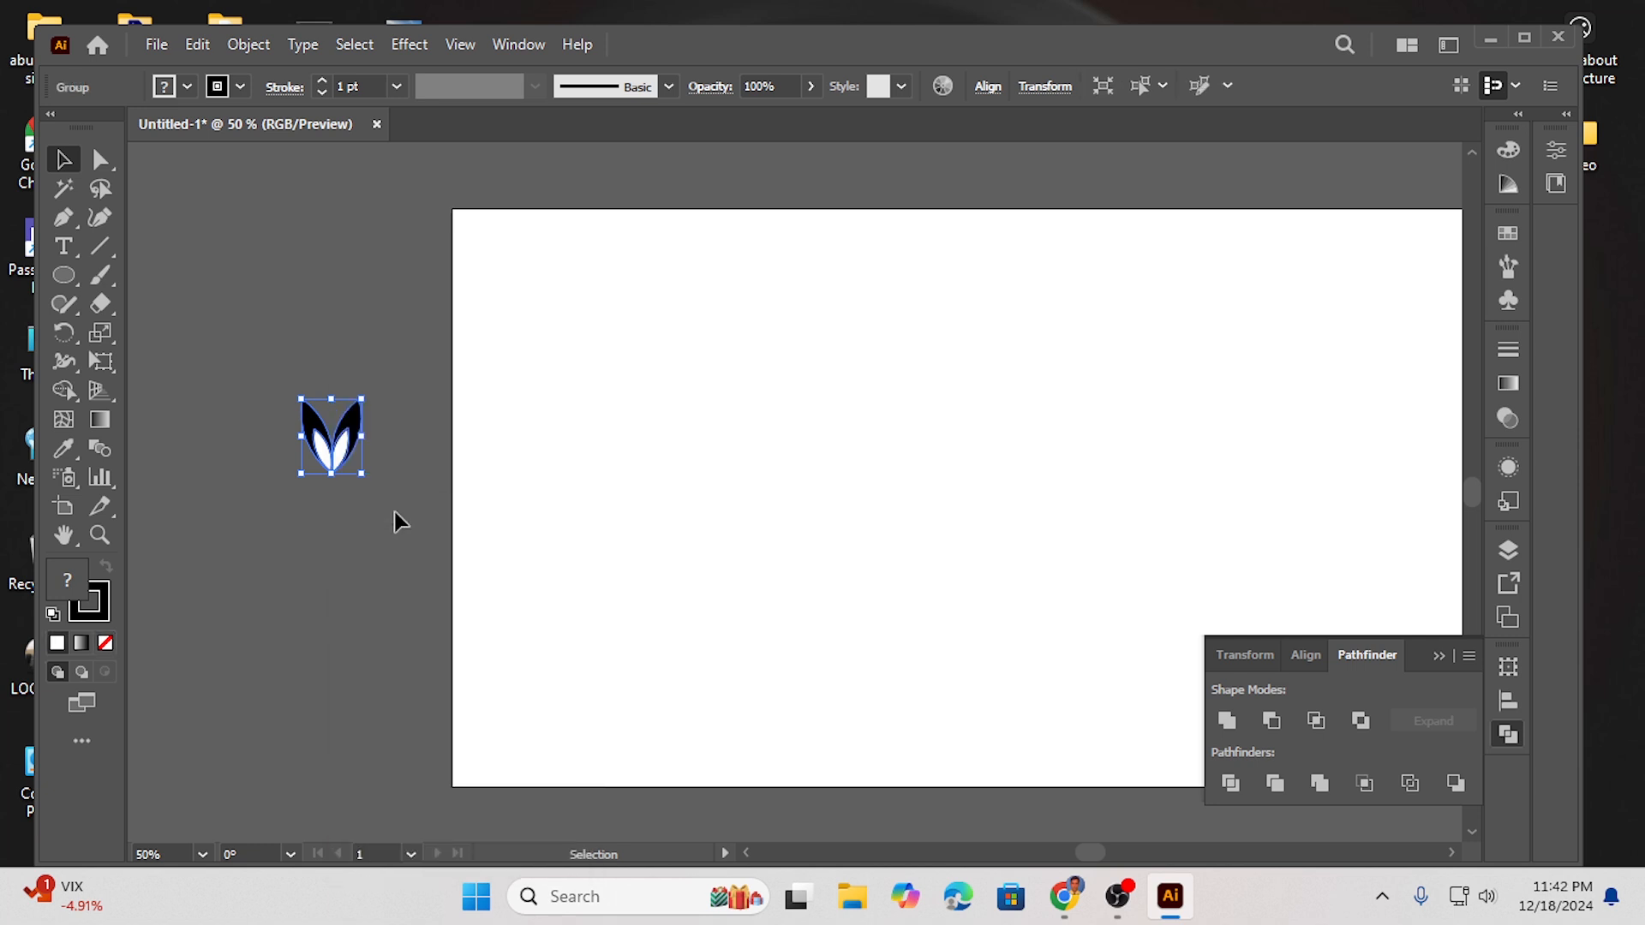
pyautogui.click(215, 478)
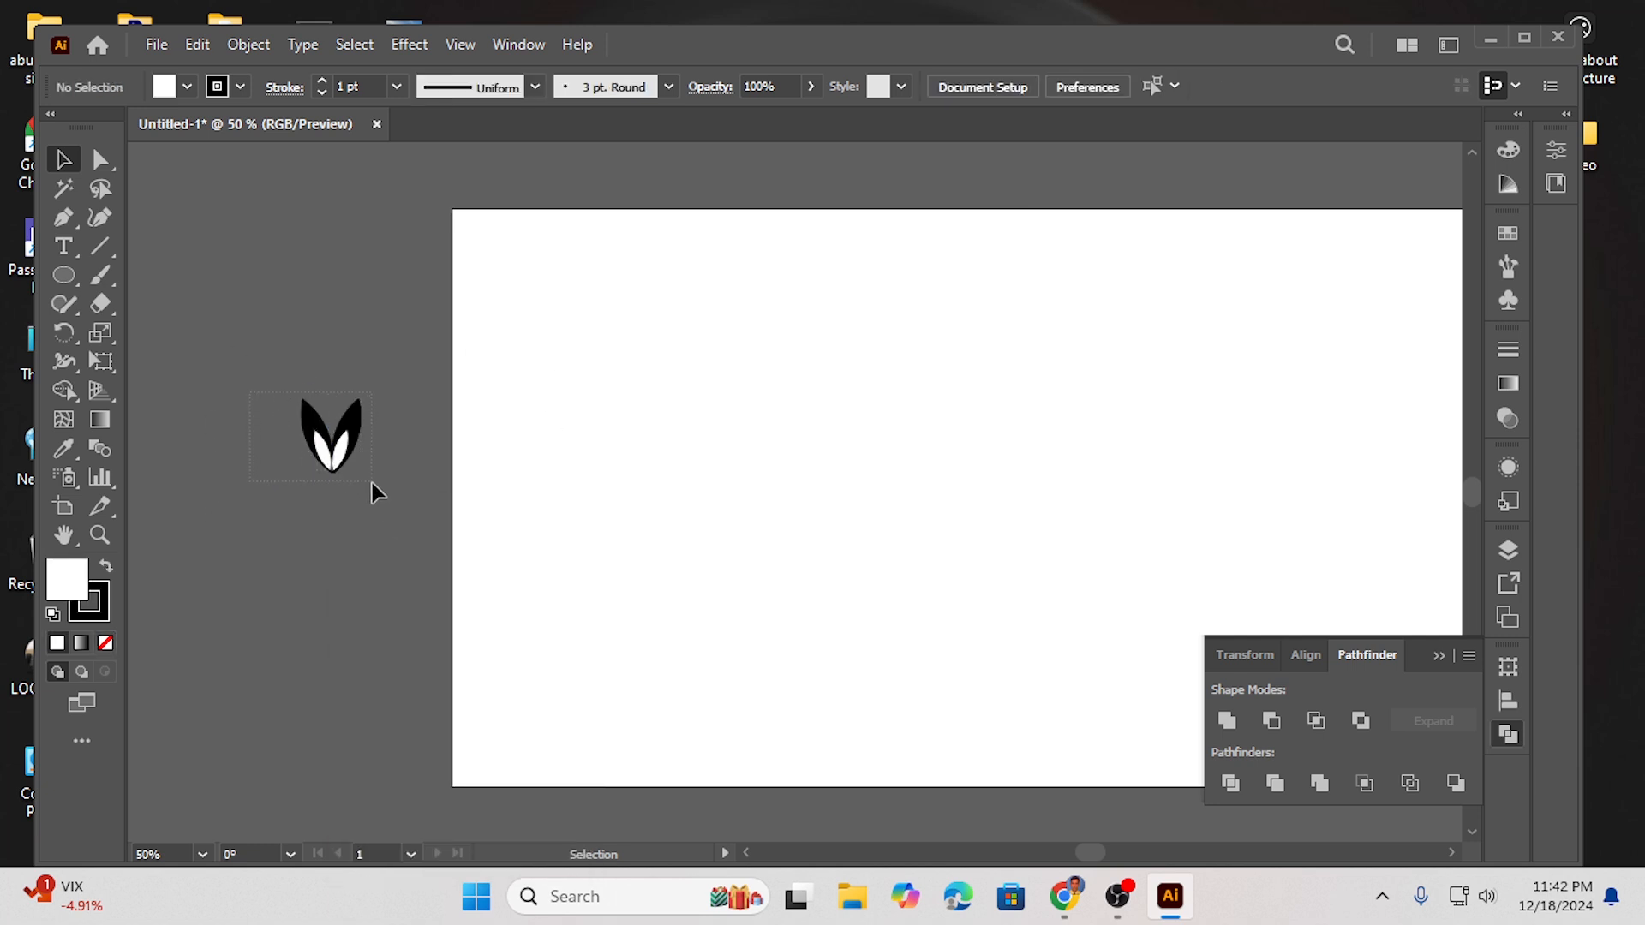
# - Move the leaf group down and open a Transform effect on it with 1 copy
pyautogui.click(351, 454)
pyautogui.moveTo(334, 466); pyautogui.dragTo(325, 750)
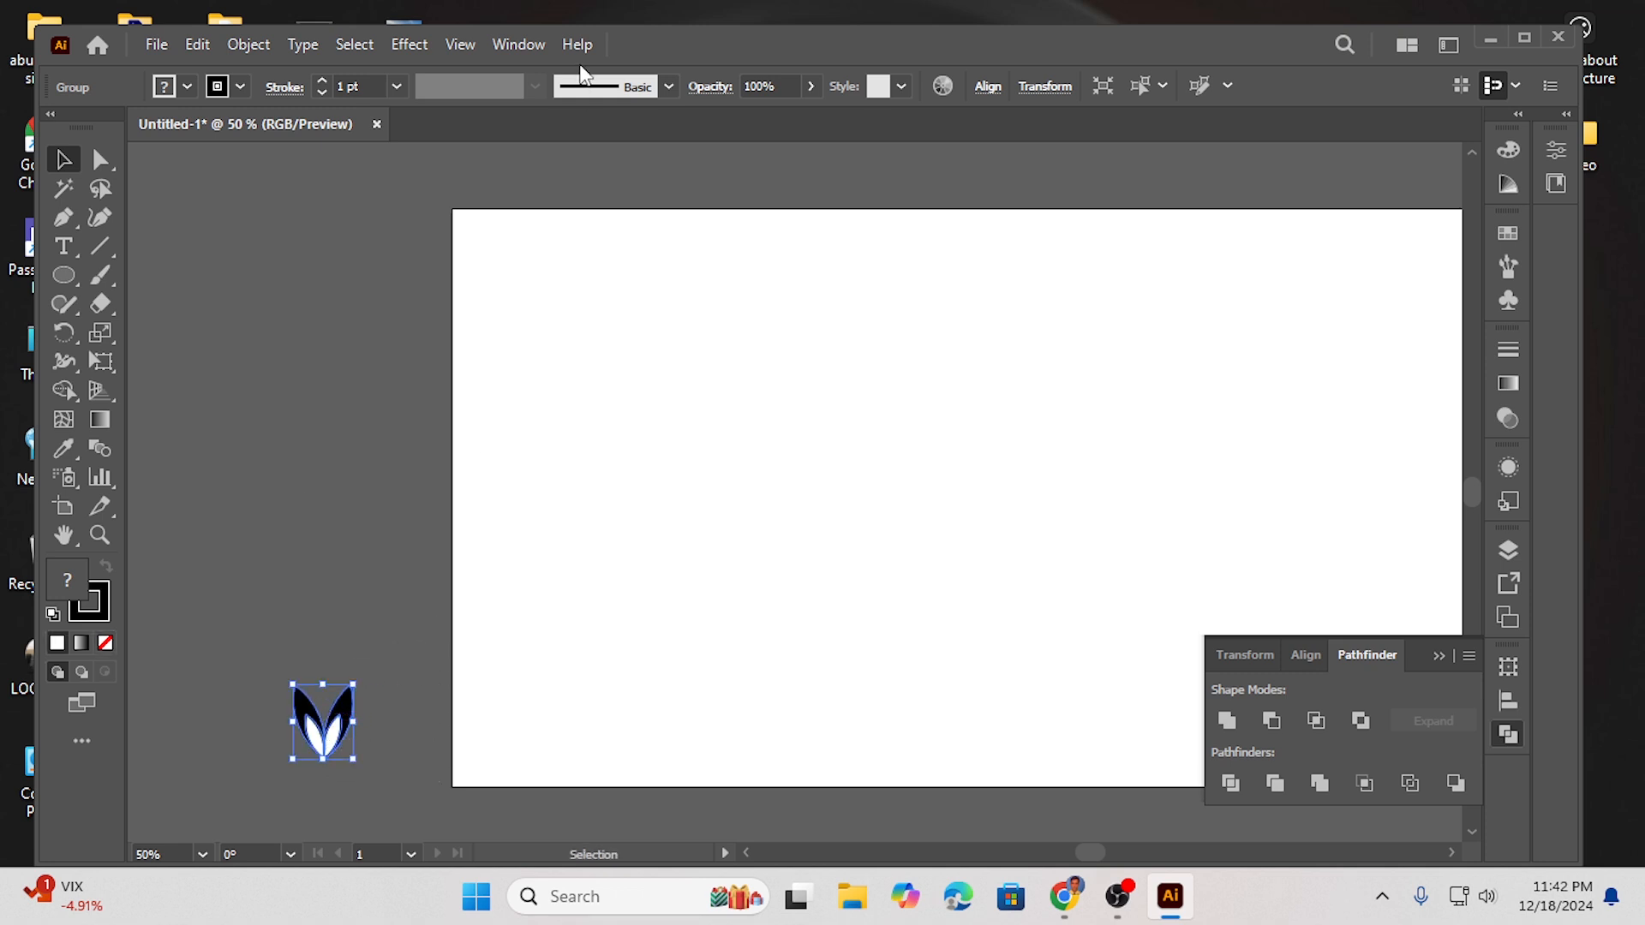
pyautogui.click(411, 45)
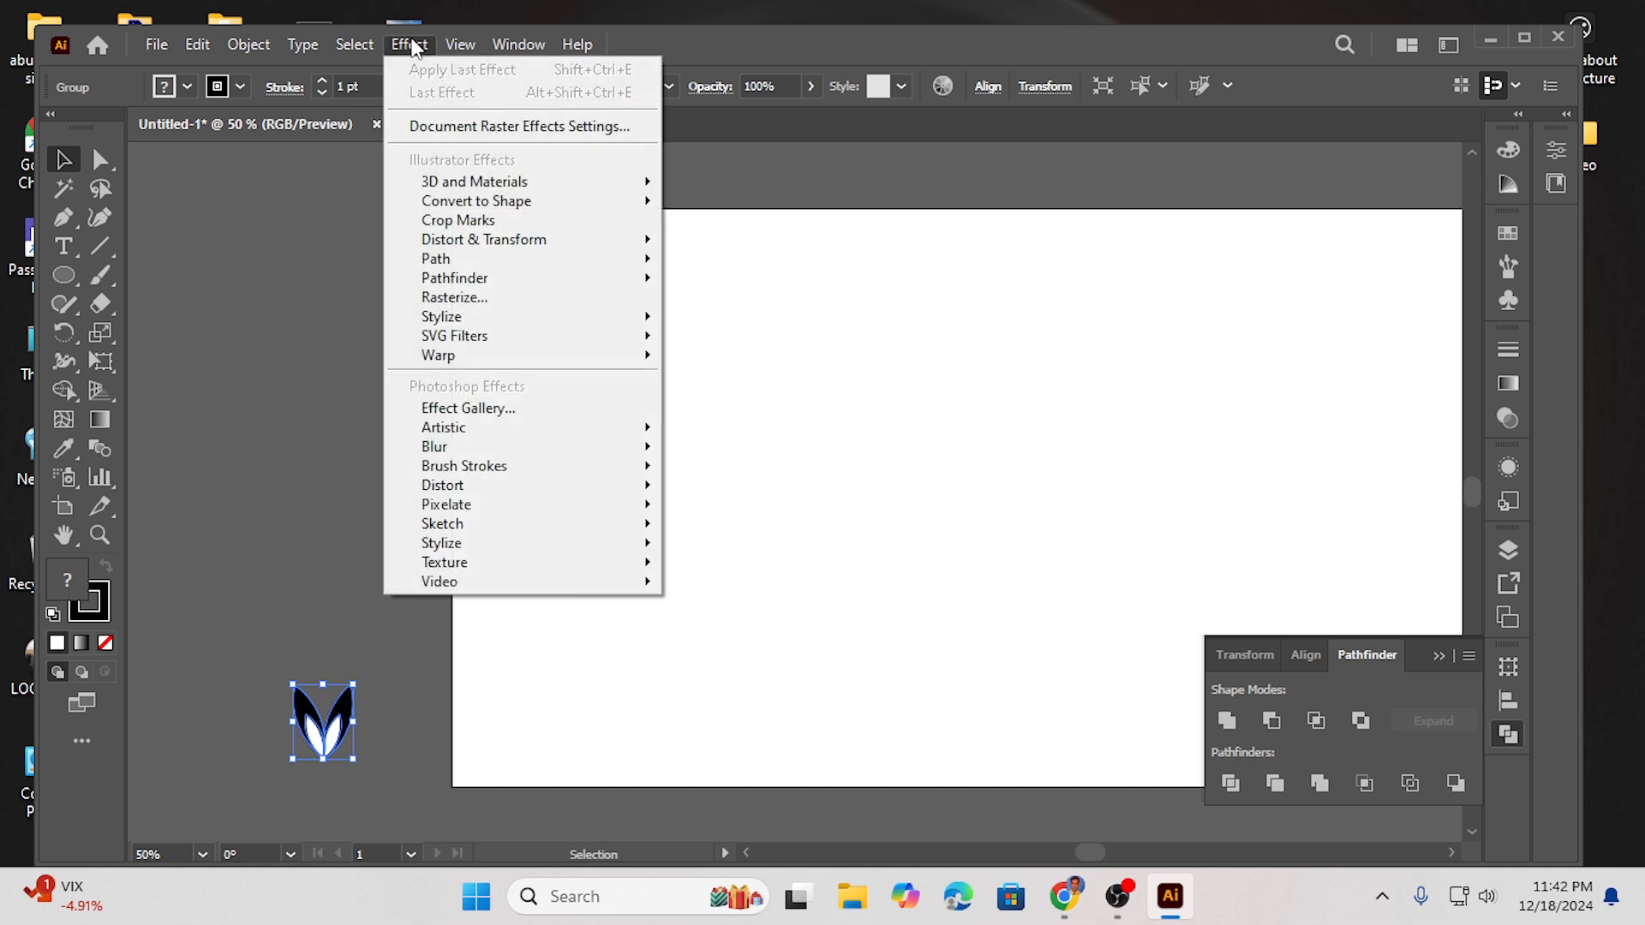
pyautogui.moveTo(512, 249)
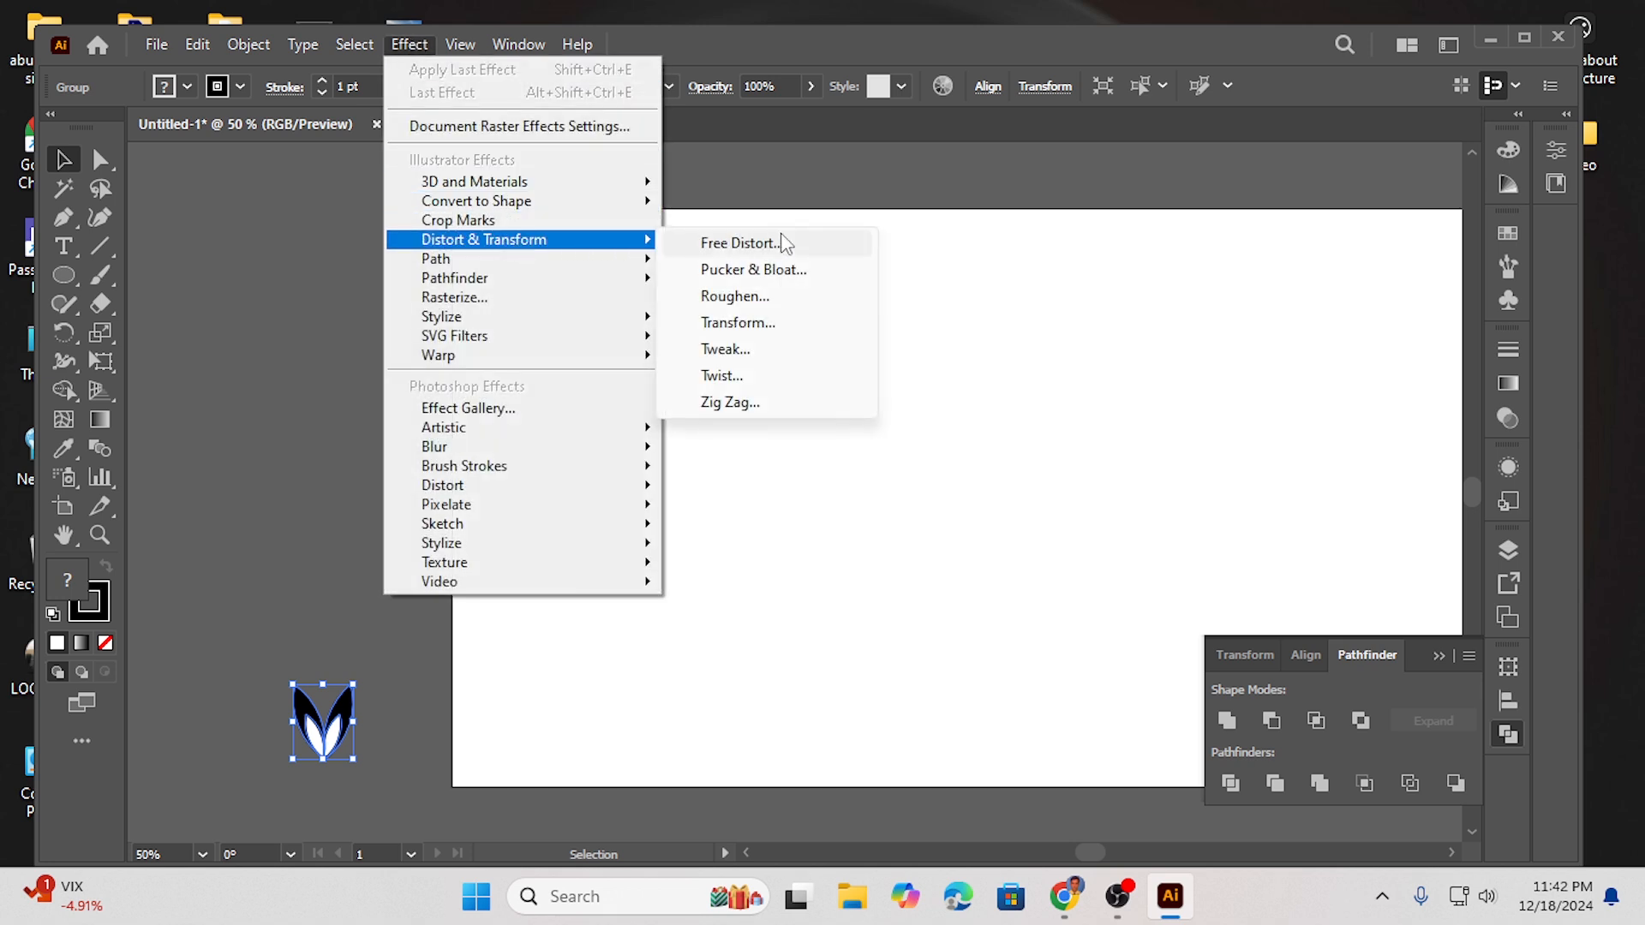
pyautogui.click(742, 323)
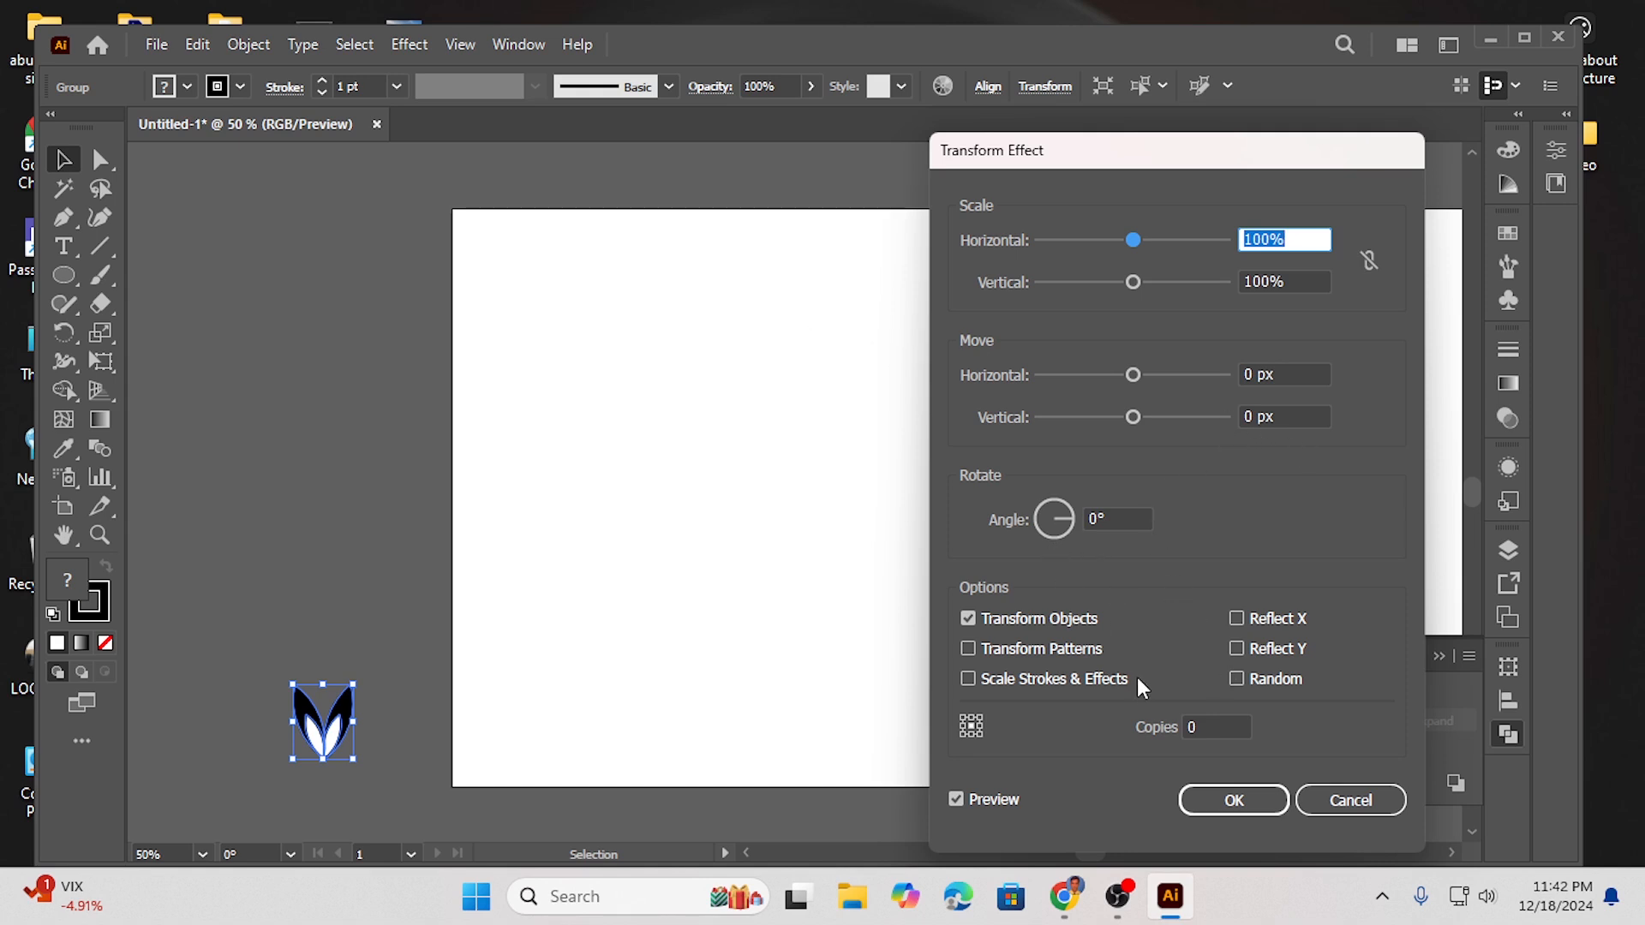
pyautogui.click(1197, 726)
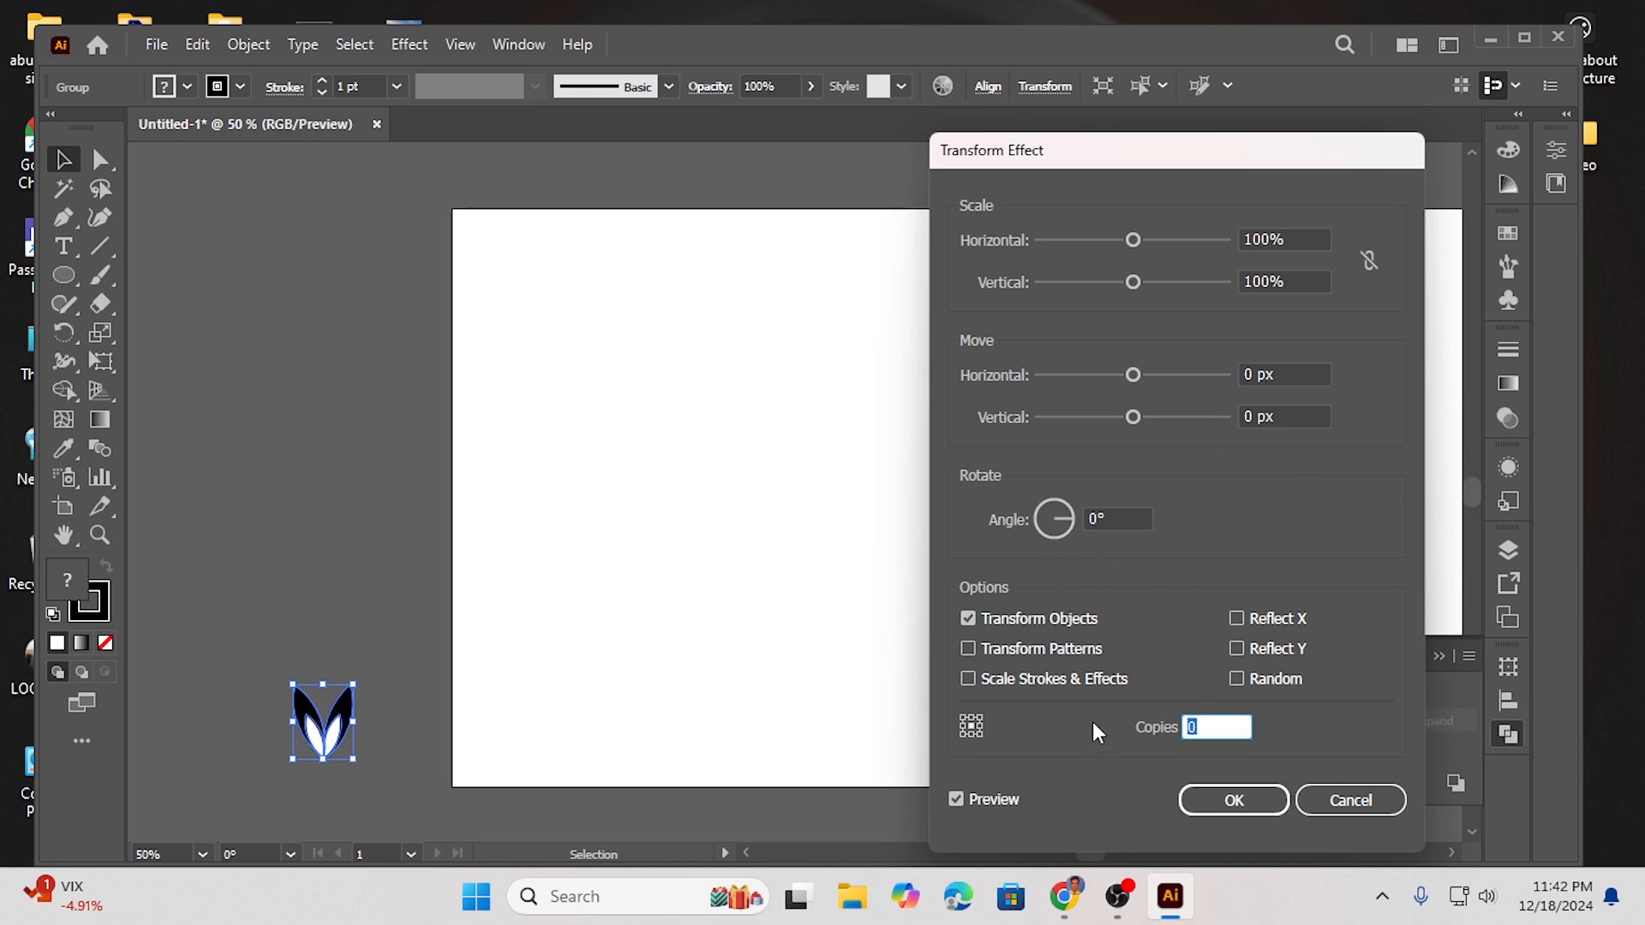
pyautogui.write('1')
# - Set the Transform effect's vertical move to -69 px
pyautogui.click(1259, 418)
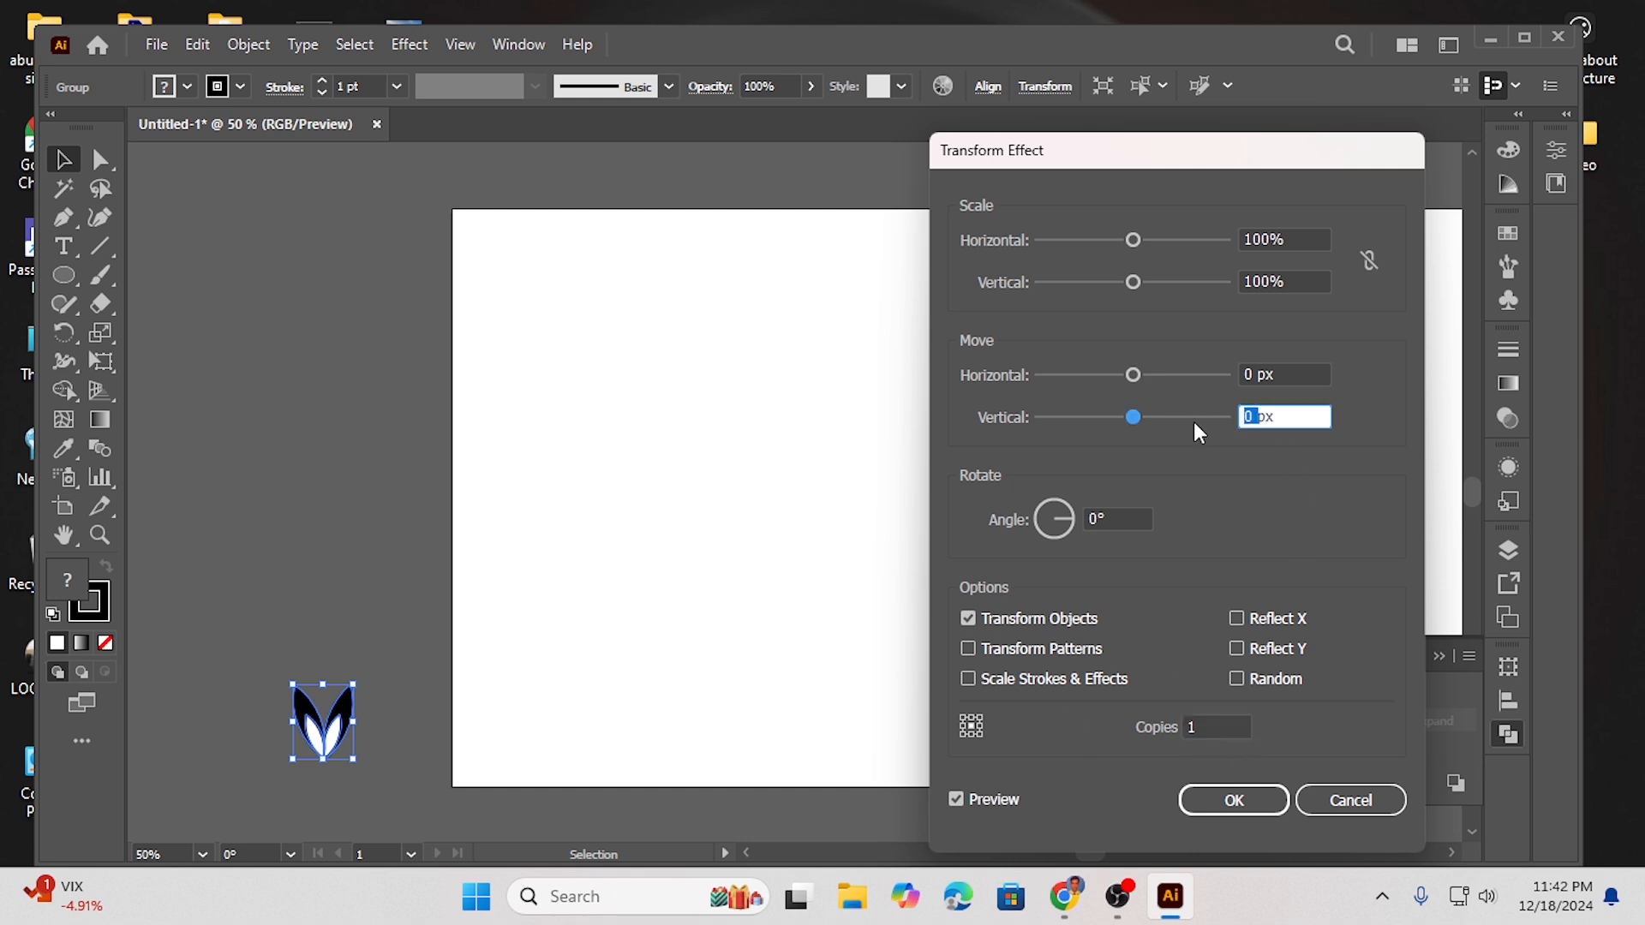
pyautogui.press('Down')
pyautogui.press('Down')
pyautogui.press('Down')
pyautogui.press('Down')
pyautogui.press('Down')
pyautogui.press('Down')
pyautogui.press('Down')
pyautogui.press('Down')
pyautogui.press('Down')
pyautogui.press('Down')
pyautogui.press('Down')
pyautogui.press('Down')
pyautogui.press('Down')
pyautogui.press('Down')
pyautogui.press('Down')
pyautogui.press('Down')
pyautogui.press('Down')
pyautogui.press('Down')
pyautogui.press('Down')
pyautogui.press('Down')
pyautogui.press('Down')
pyautogui.press('Down')
pyautogui.press('Down')
pyautogui.press('Down')
pyautogui.press('Down')
pyautogui.press('Down')
pyautogui.press('Down')
pyautogui.press('Down')
pyautogui.press('Down')
pyautogui.press('Down')
pyautogui.press('Down')
pyautogui.press('Down')
pyautogui.press('Down')
pyautogui.press('Down')
pyautogui.press('Down')
pyautogui.press('Down')
pyautogui.press('Down')
pyautogui.press('Down')
pyautogui.press('Down')
pyautogui.press('Down')
pyautogui.press('Down')
pyautogui.press('Down')
pyautogui.press('Down')
pyautogui.press('Down')
pyautogui.press('Down')
pyautogui.press('Down')
pyautogui.press('Down')
pyautogui.press('Down')
pyautogui.press('Down')
pyautogui.press('Down')
pyautogui.press('Down')
pyautogui.press('Down')
pyautogui.press('Down')
pyautogui.press('Down')
pyautogui.press('Down')
pyautogui.press('Down')
pyautogui.press('Down')
pyautogui.press('Down')
pyautogui.press('Down')
pyautogui.press('Down')
pyautogui.press('Down')
pyautogui.press('Down')
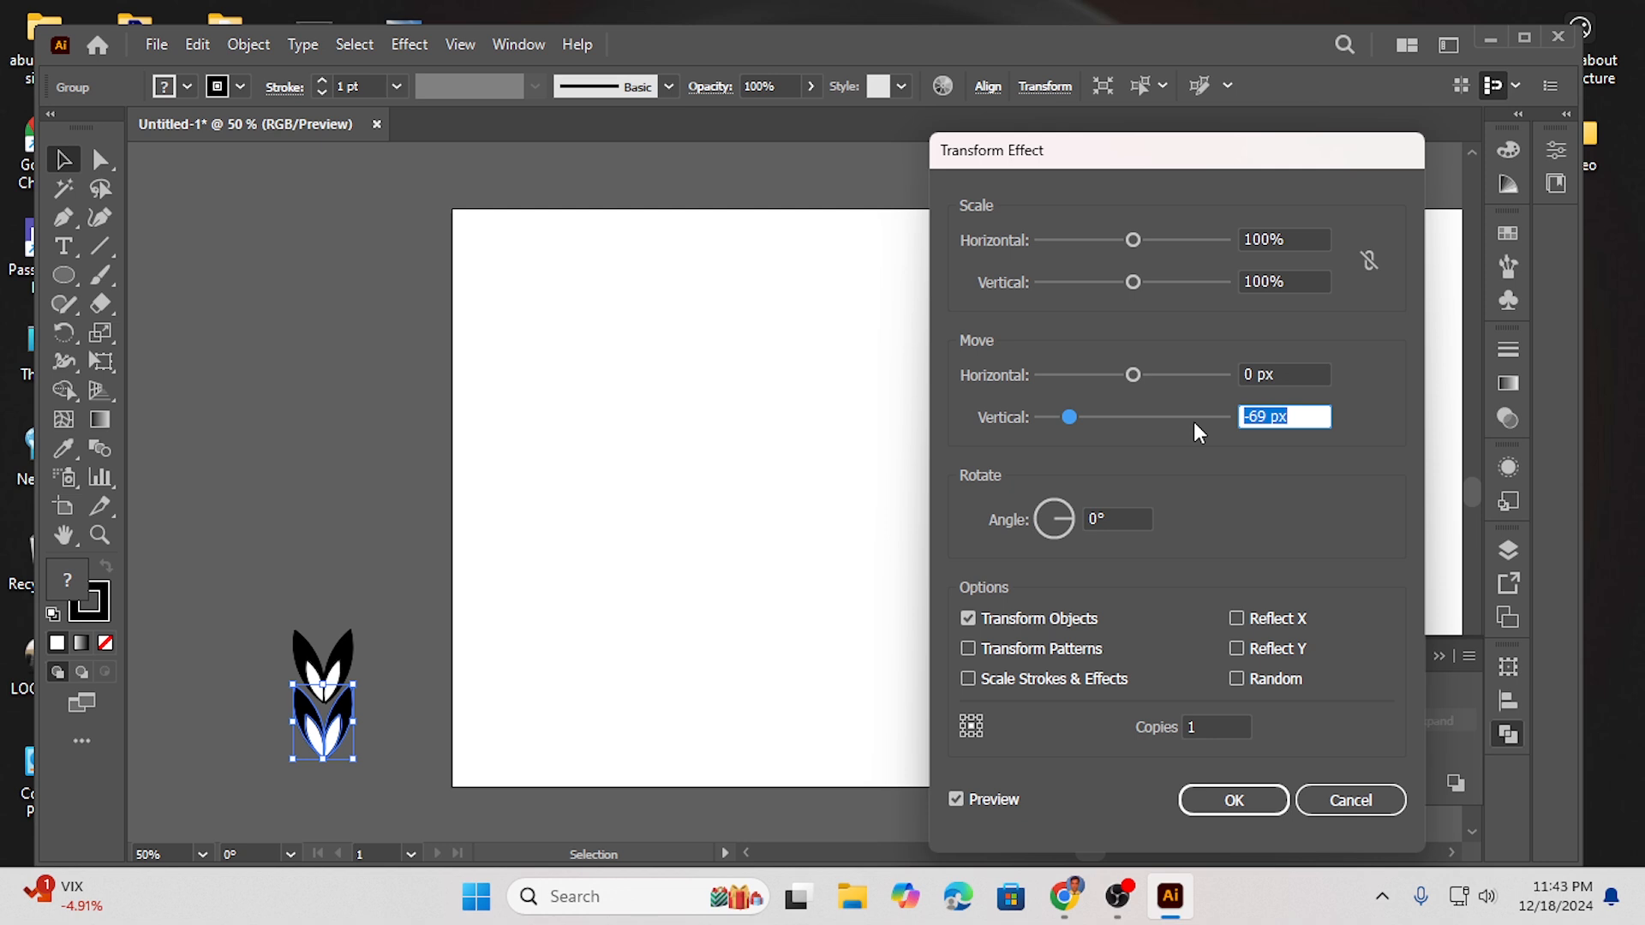
# - Increase the number of copies and apply the Transform effect
pyautogui.click(1216, 727)
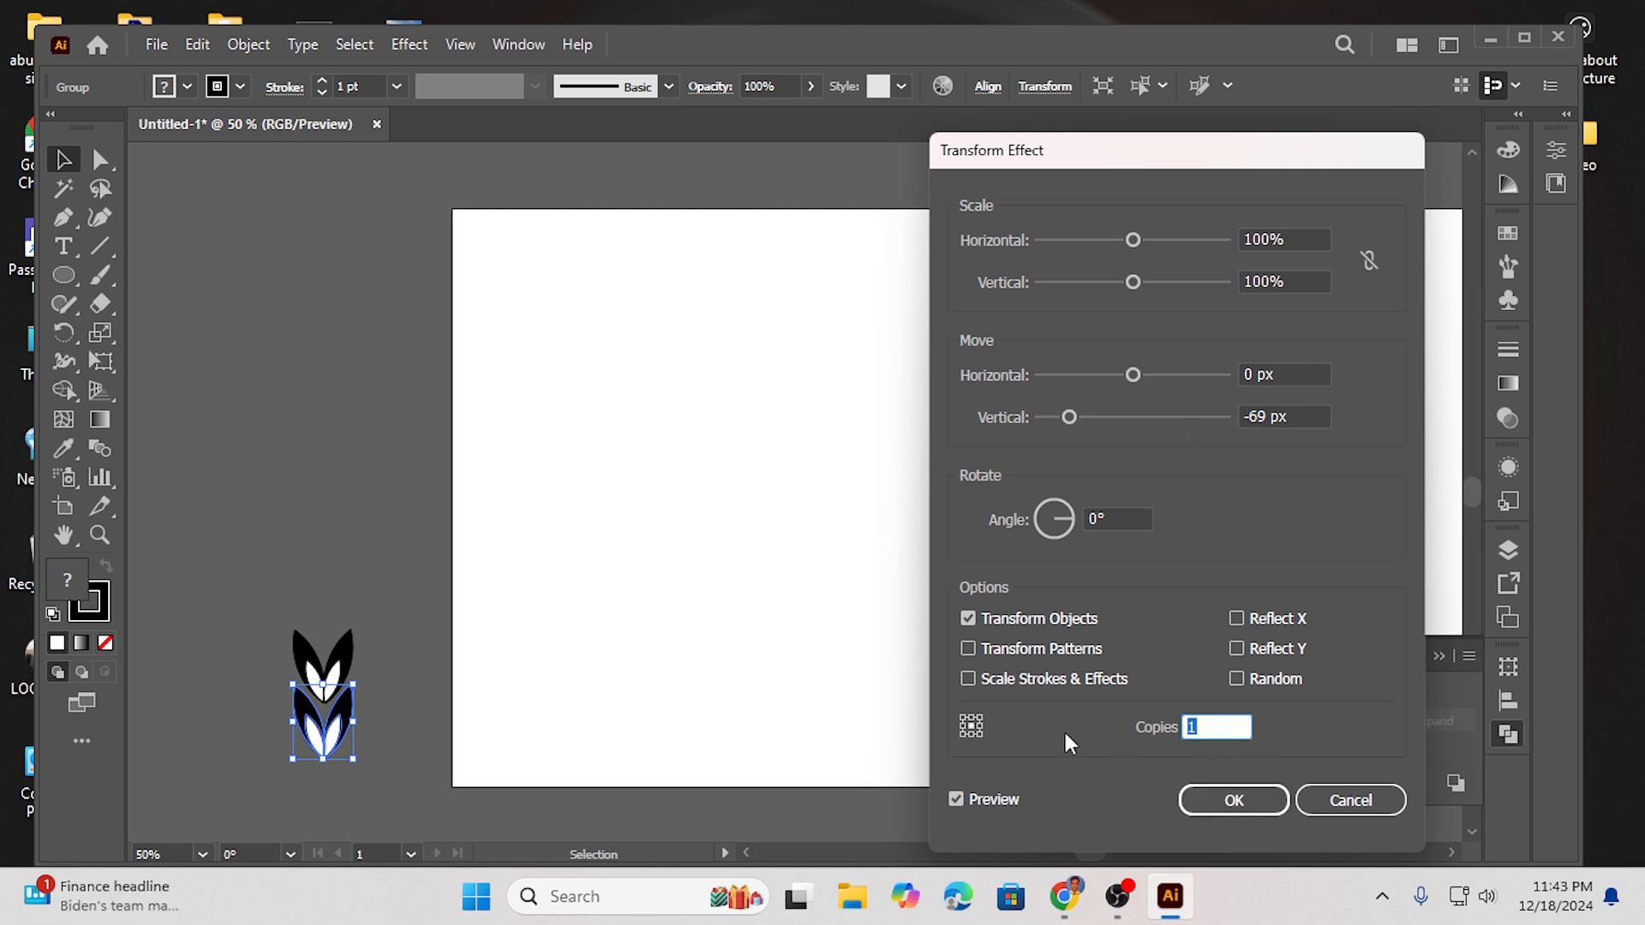
pyautogui.write('1')
pyautogui.press('Return')
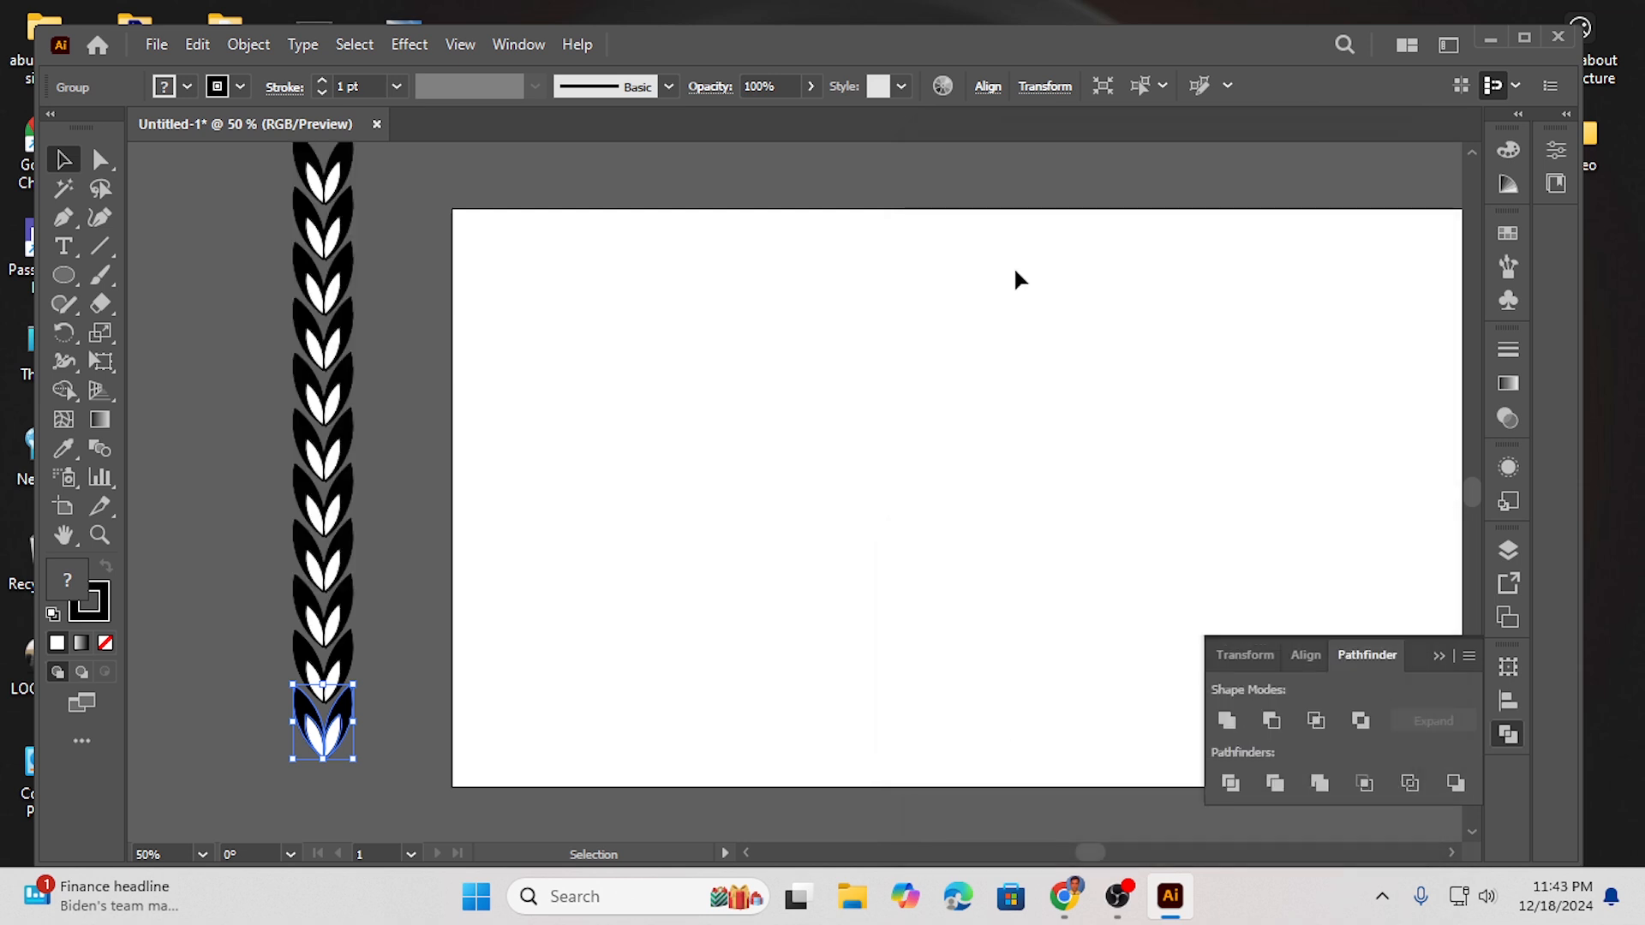
# - Undo the Transform effect and the move of the leaf group
pyautogui.scroll(2, 466, 445)
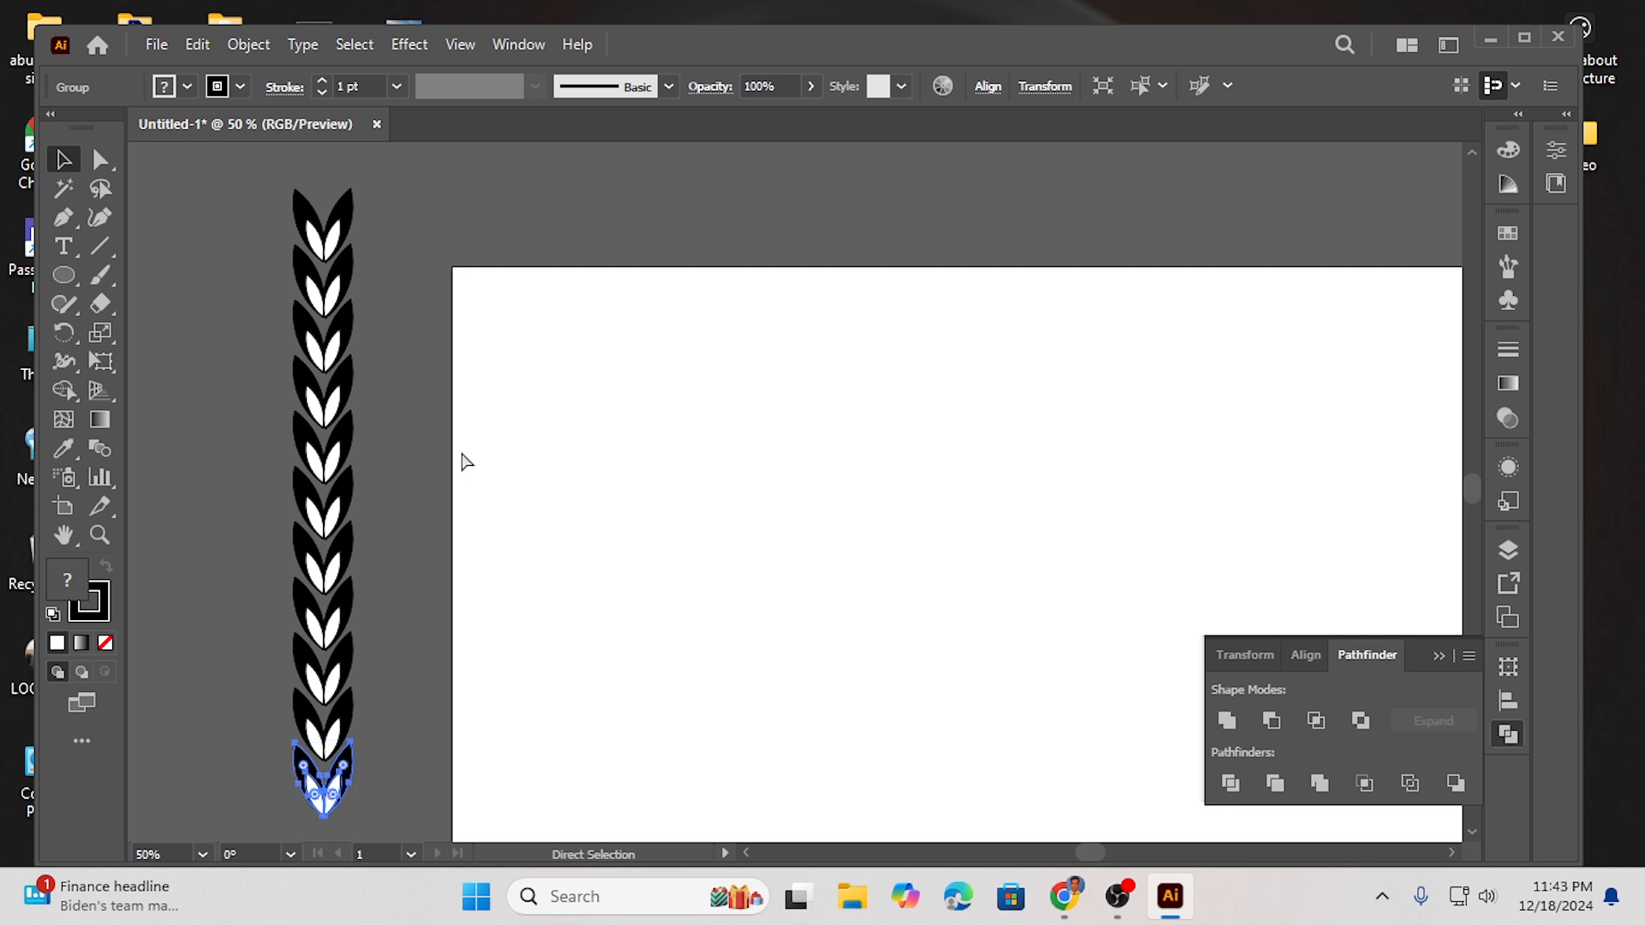
pyautogui.hotkey('ctrl', 'z')
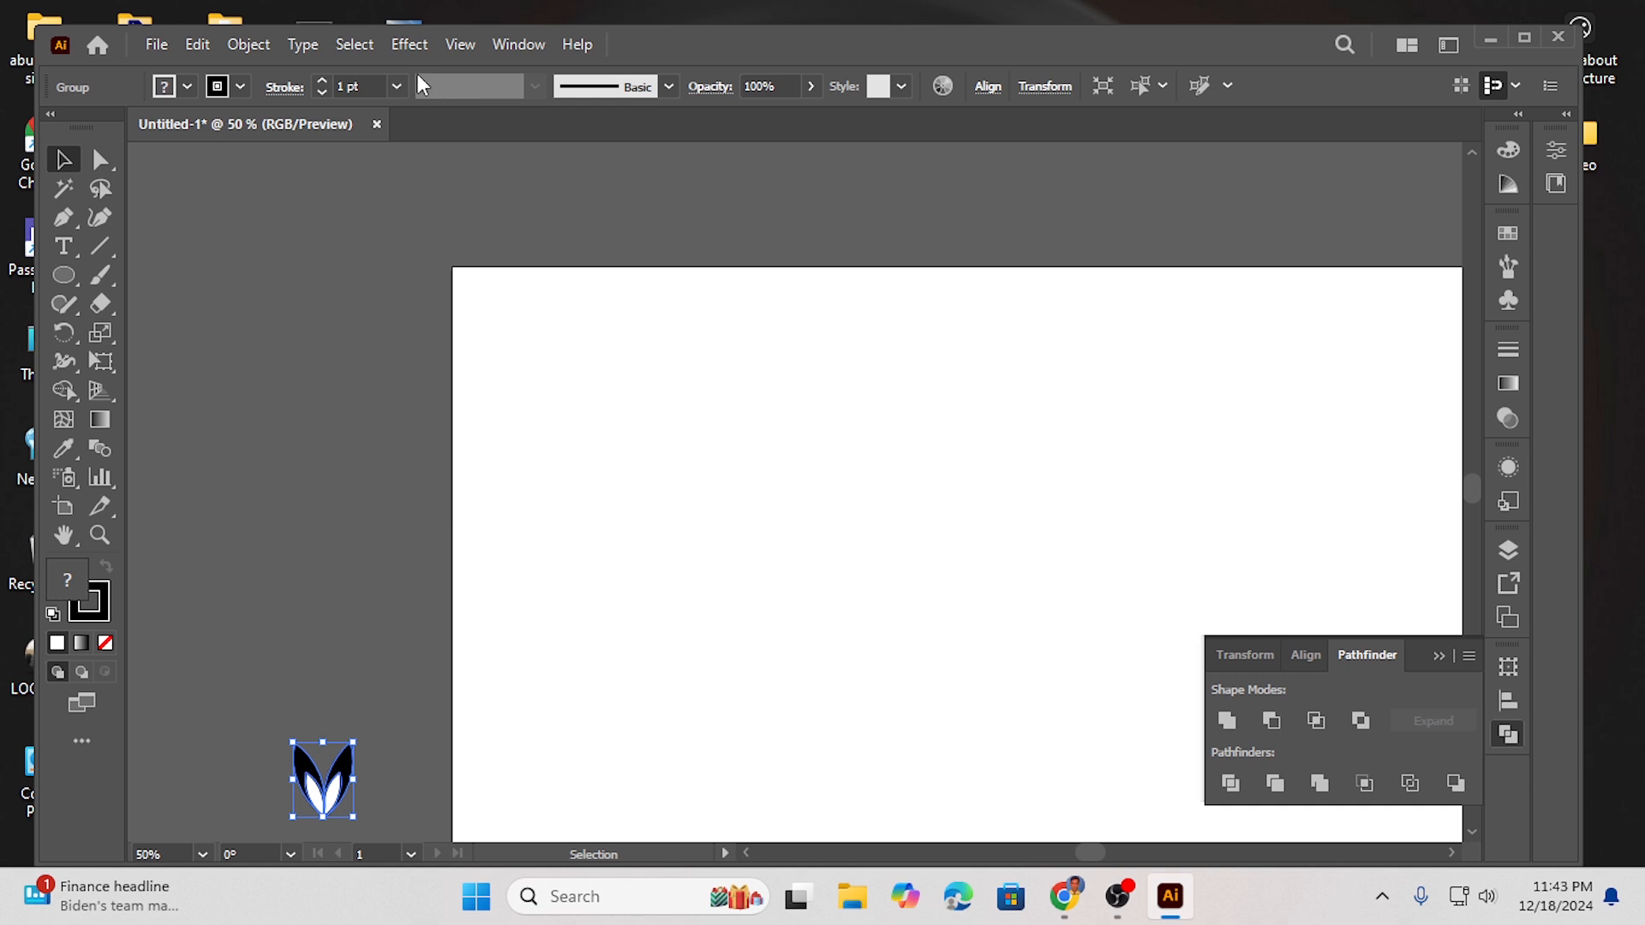
pyautogui.hotkey('ctrl', 'z')
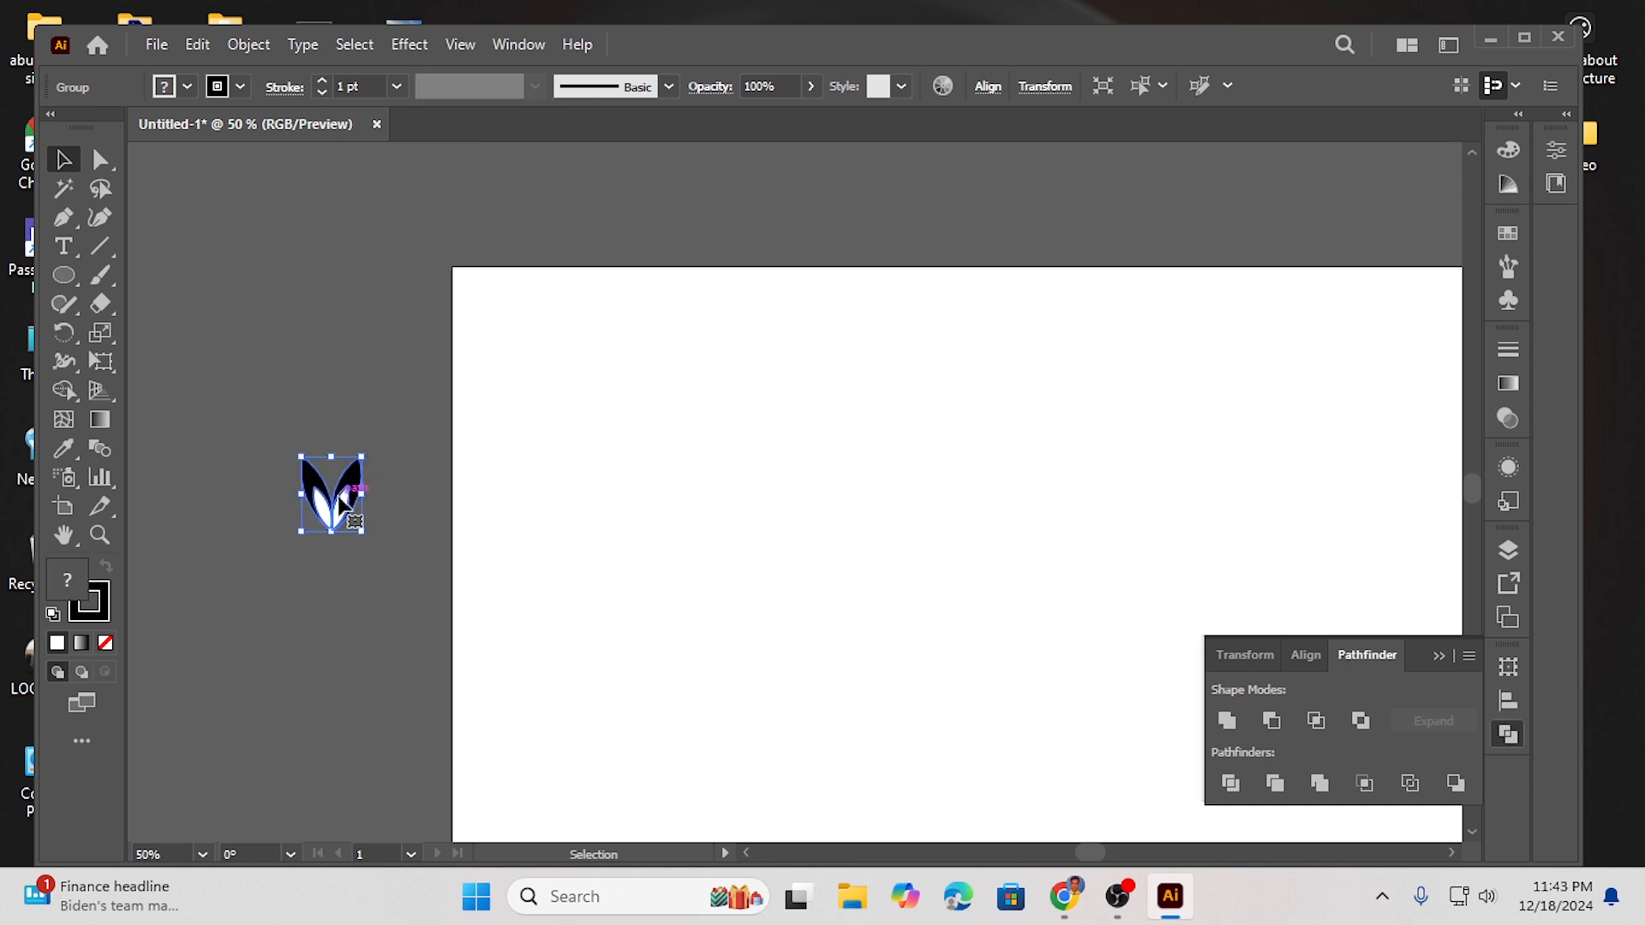
# - Move the leaf group near the bottom and open a Transform effect on it with 1 copy
pyautogui.moveTo(336, 503); pyautogui.dragTo(341, 756)
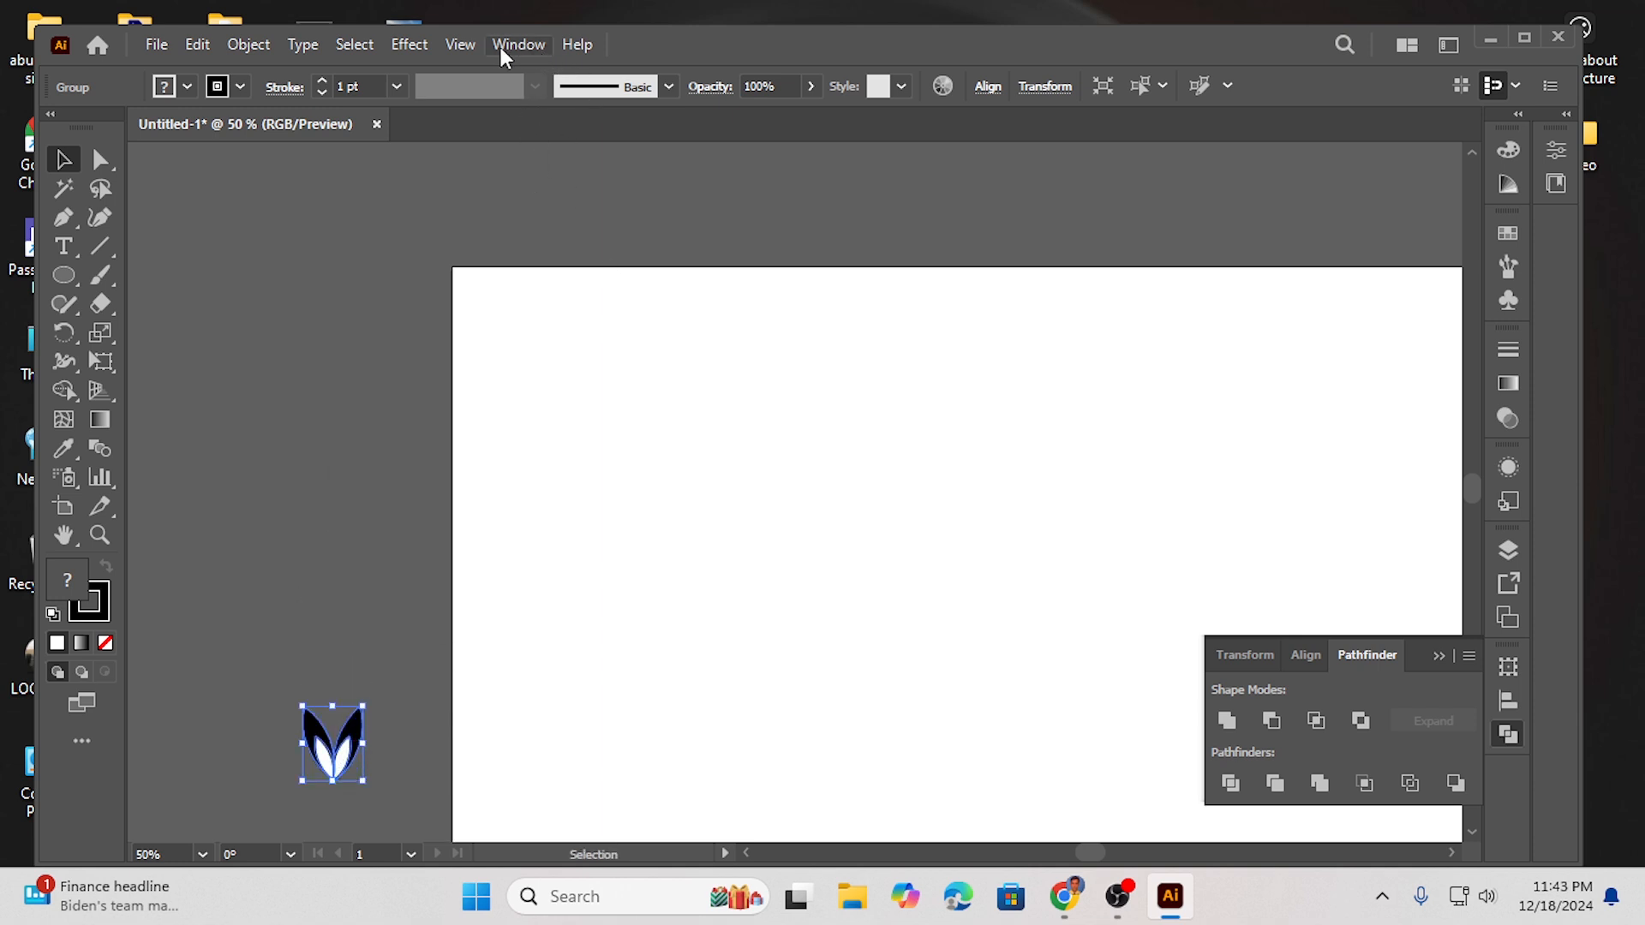
pyautogui.click(420, 47)
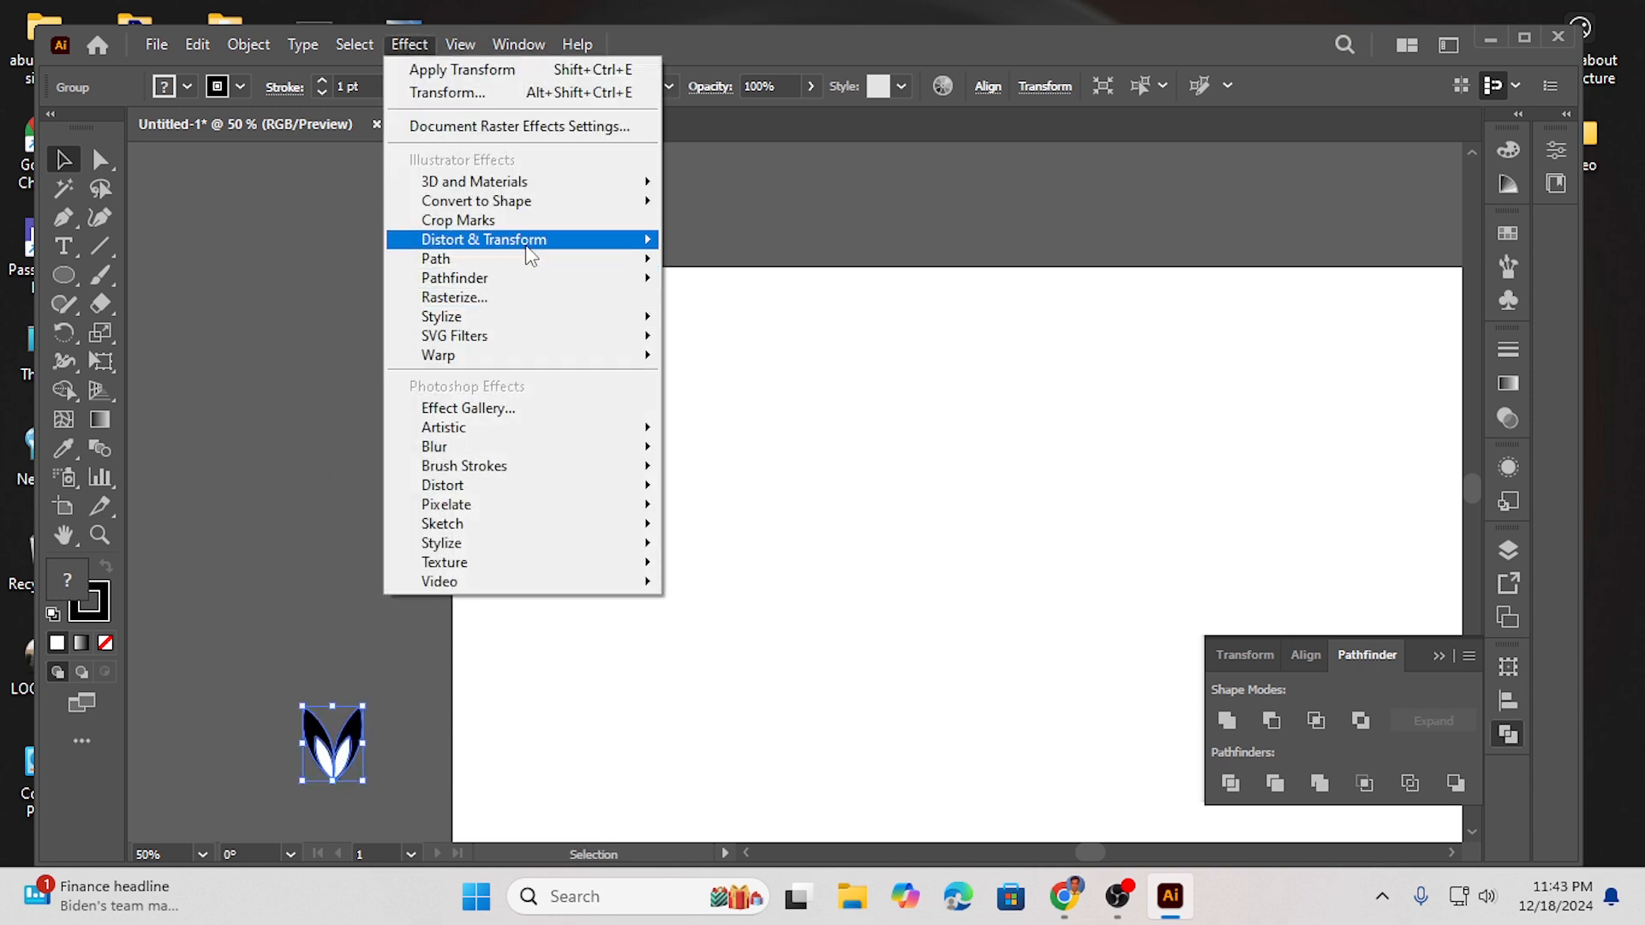
pyautogui.moveTo(529, 253)
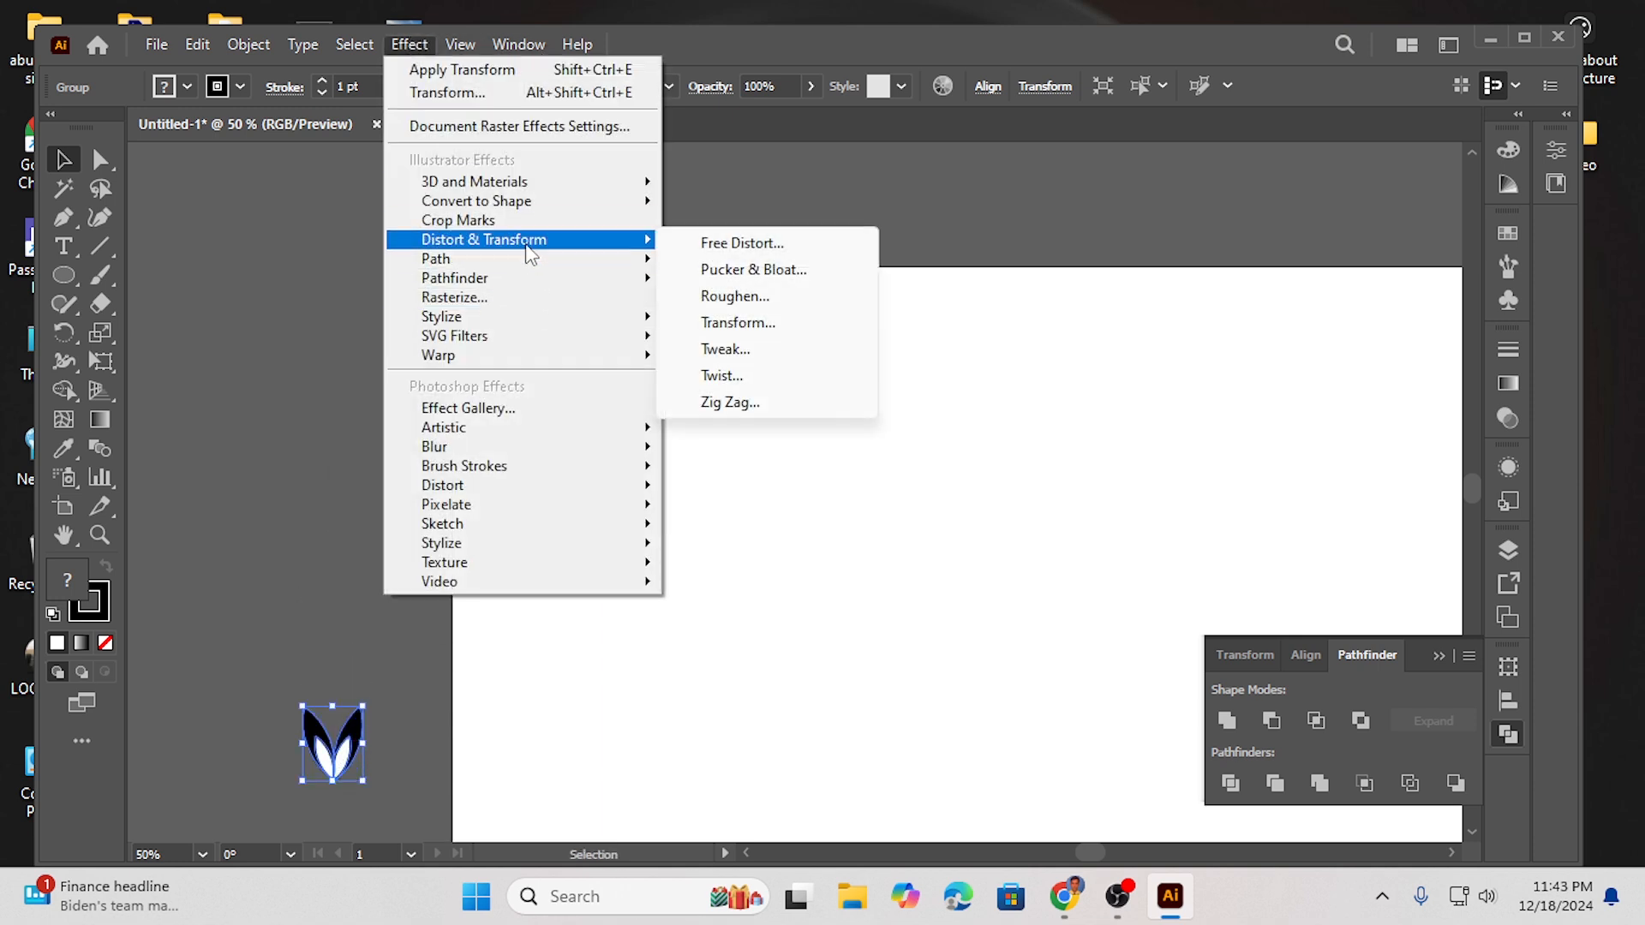
pyautogui.click(739, 323)
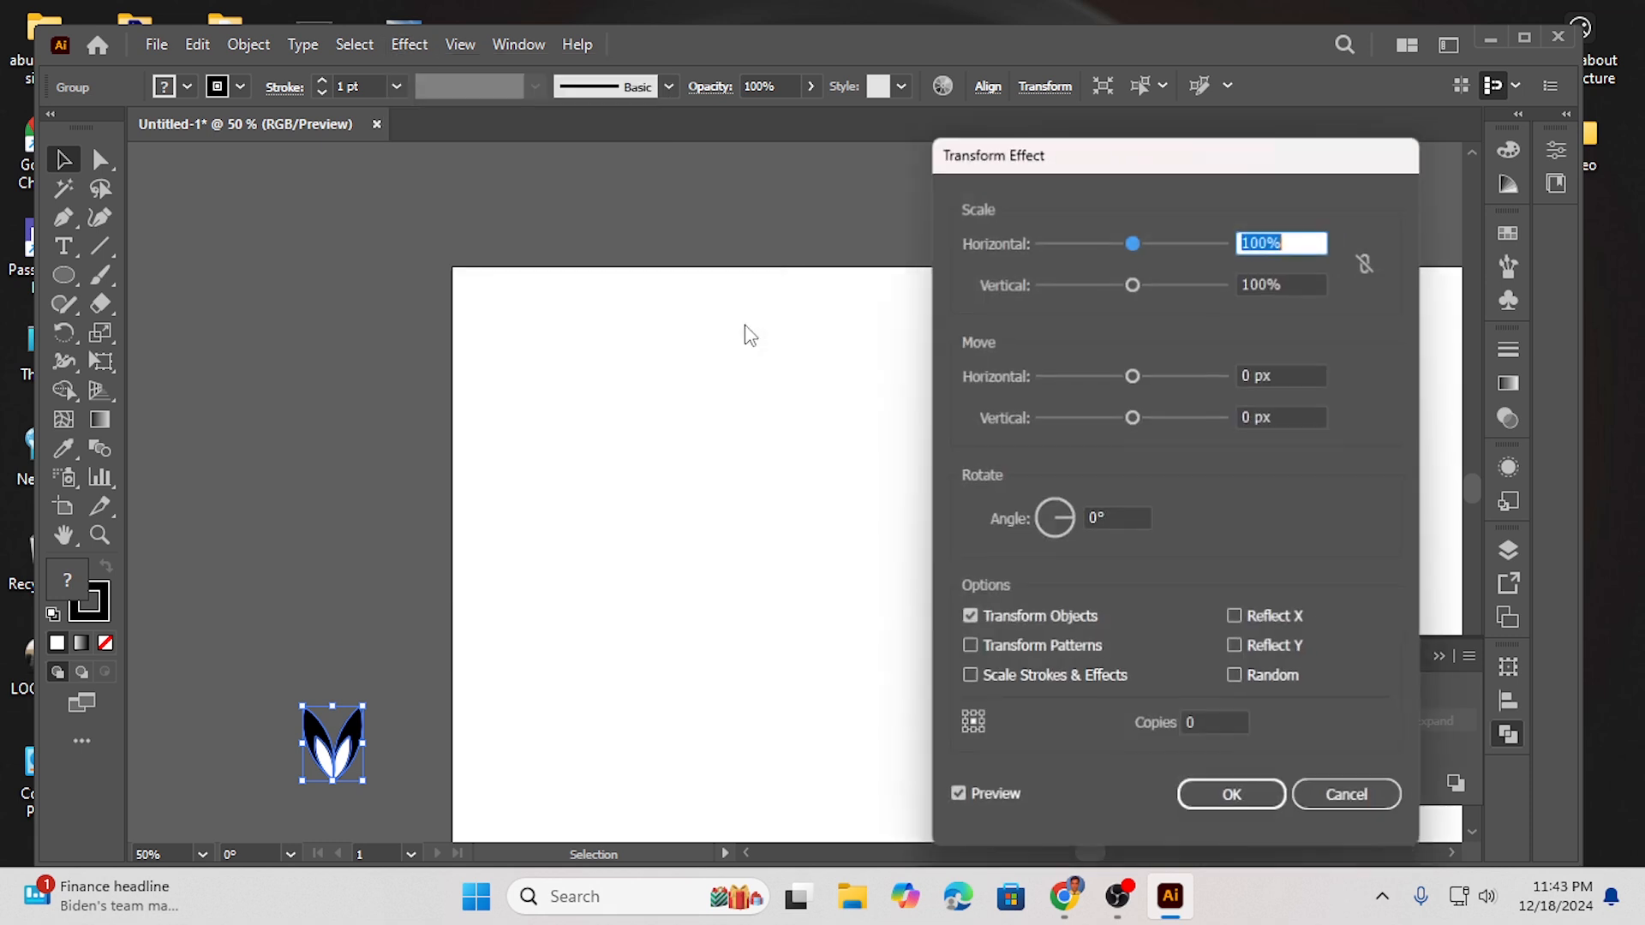
pyautogui.click(1216, 727)
pyautogui.write('1')
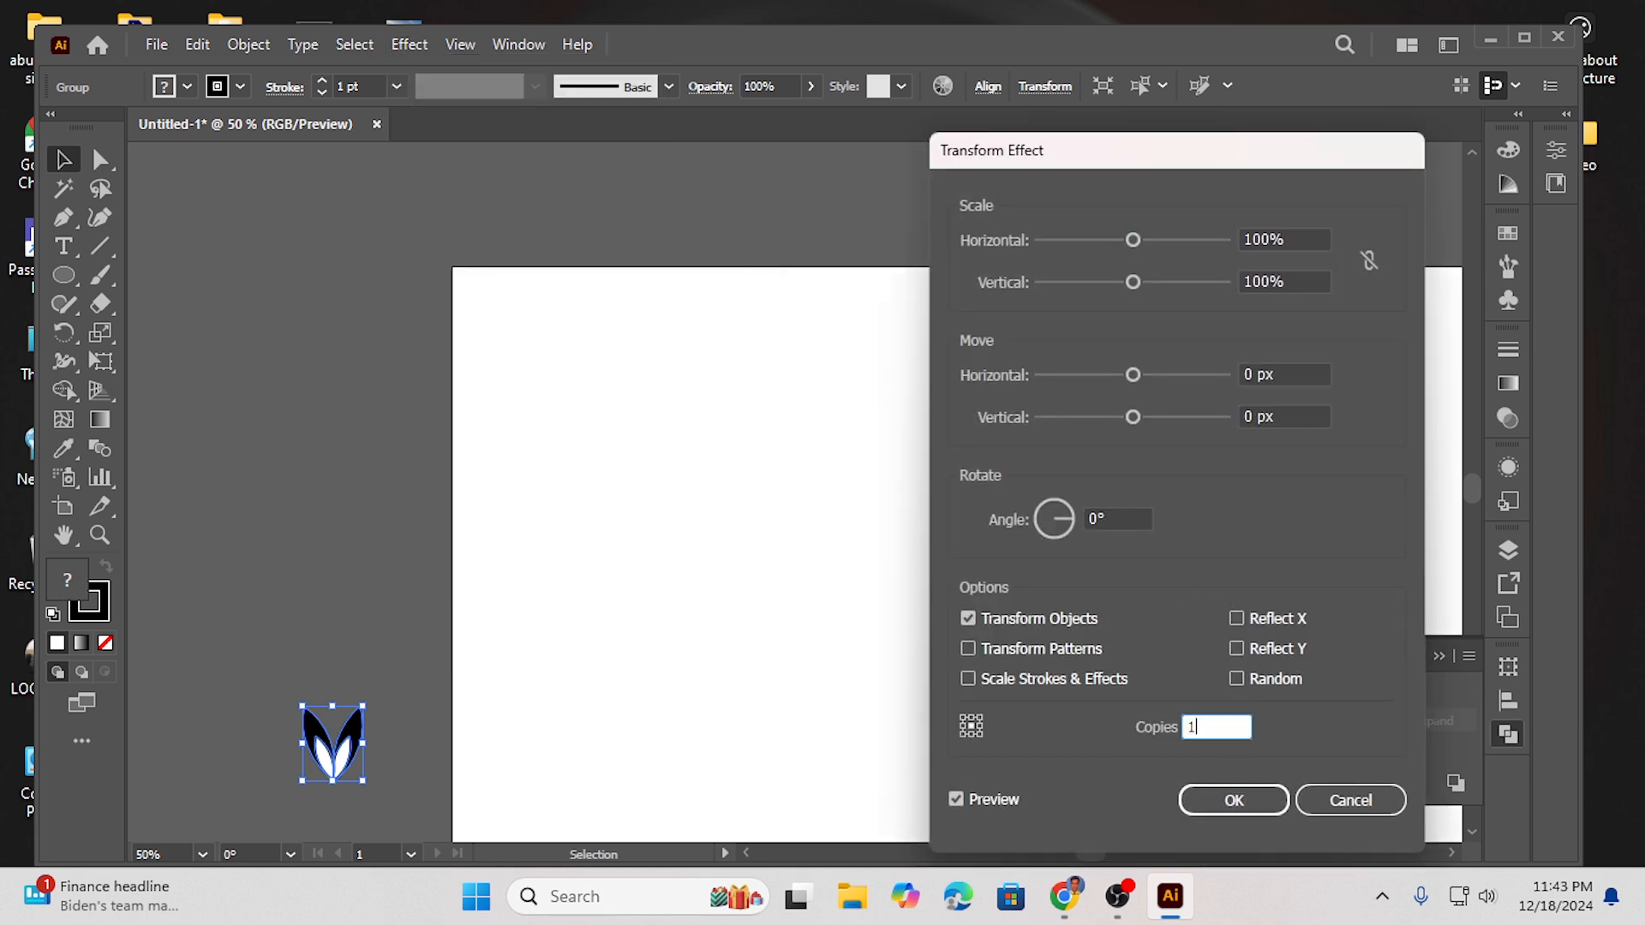
# - Set the Transform effect's vertical move to -70 px
pyautogui.click(1253, 418)
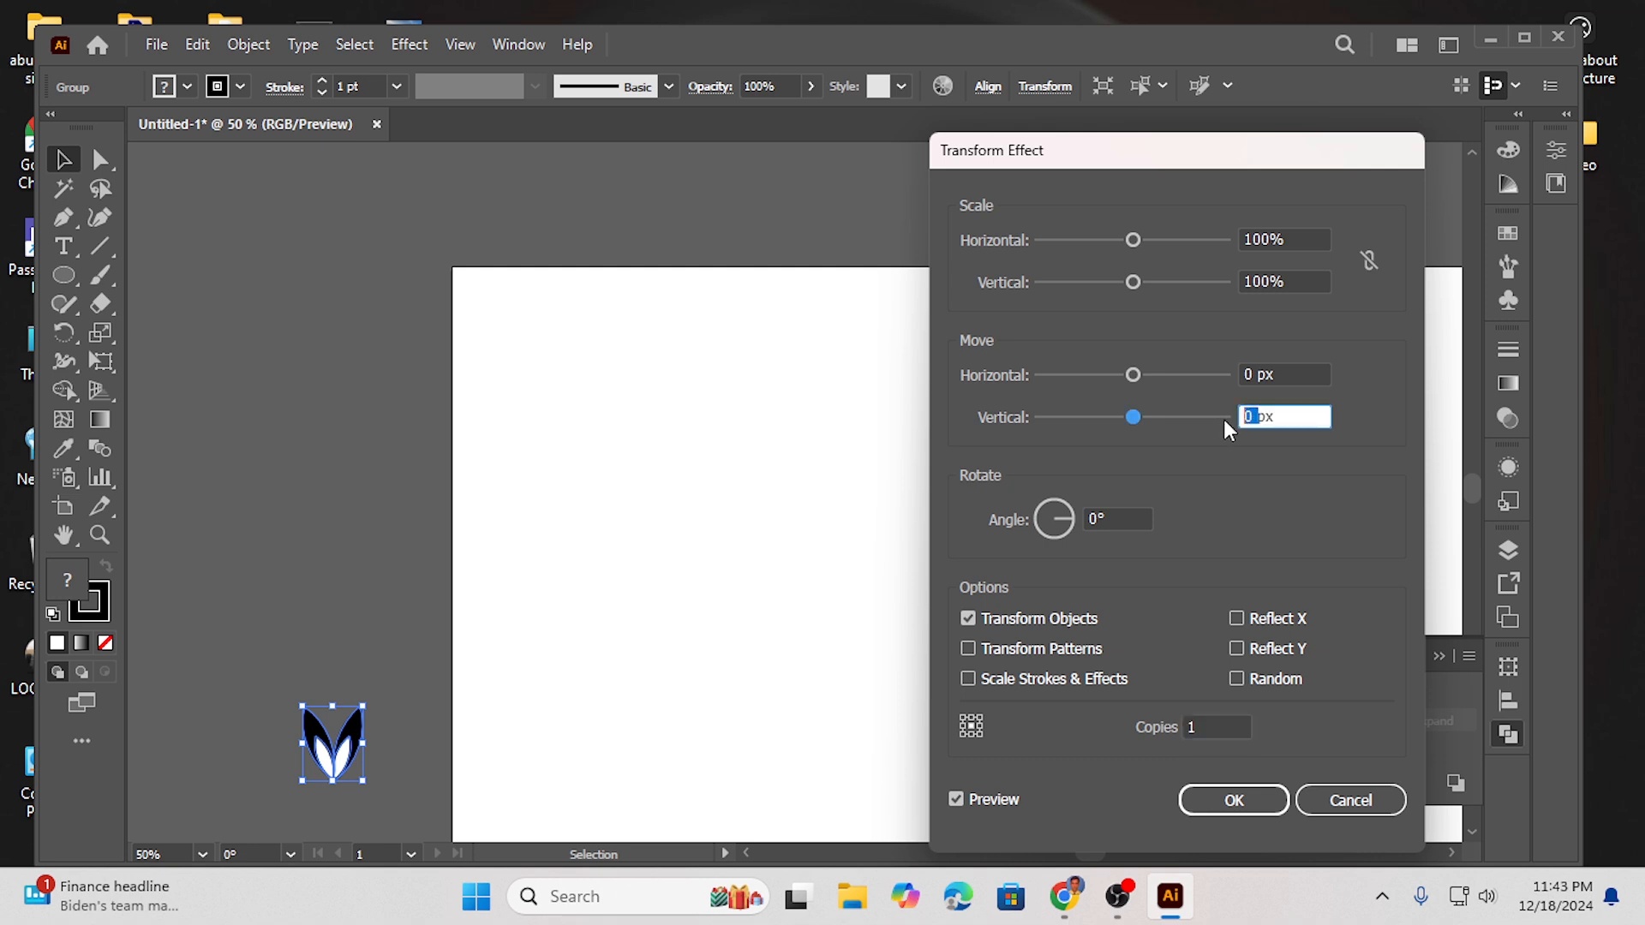
pyautogui.press('Down')
pyautogui.press('Down')
pyautogui.press('Down')
pyautogui.press('Down')
pyautogui.press('Down')
pyautogui.press('Down')
pyautogui.press('Down')
pyautogui.press('Down')
pyautogui.press('Down')
pyautogui.press('Down')
pyautogui.press('Down')
pyautogui.press('Down')
pyautogui.press('Down')
pyautogui.press('Down')
pyautogui.press('Down')
pyautogui.press('Down')
pyautogui.press('Down')
pyautogui.press('Down')
pyautogui.press('Down')
pyautogui.press('Down')
pyautogui.press('Down')
pyautogui.press('Down')
pyautogui.press('Down')
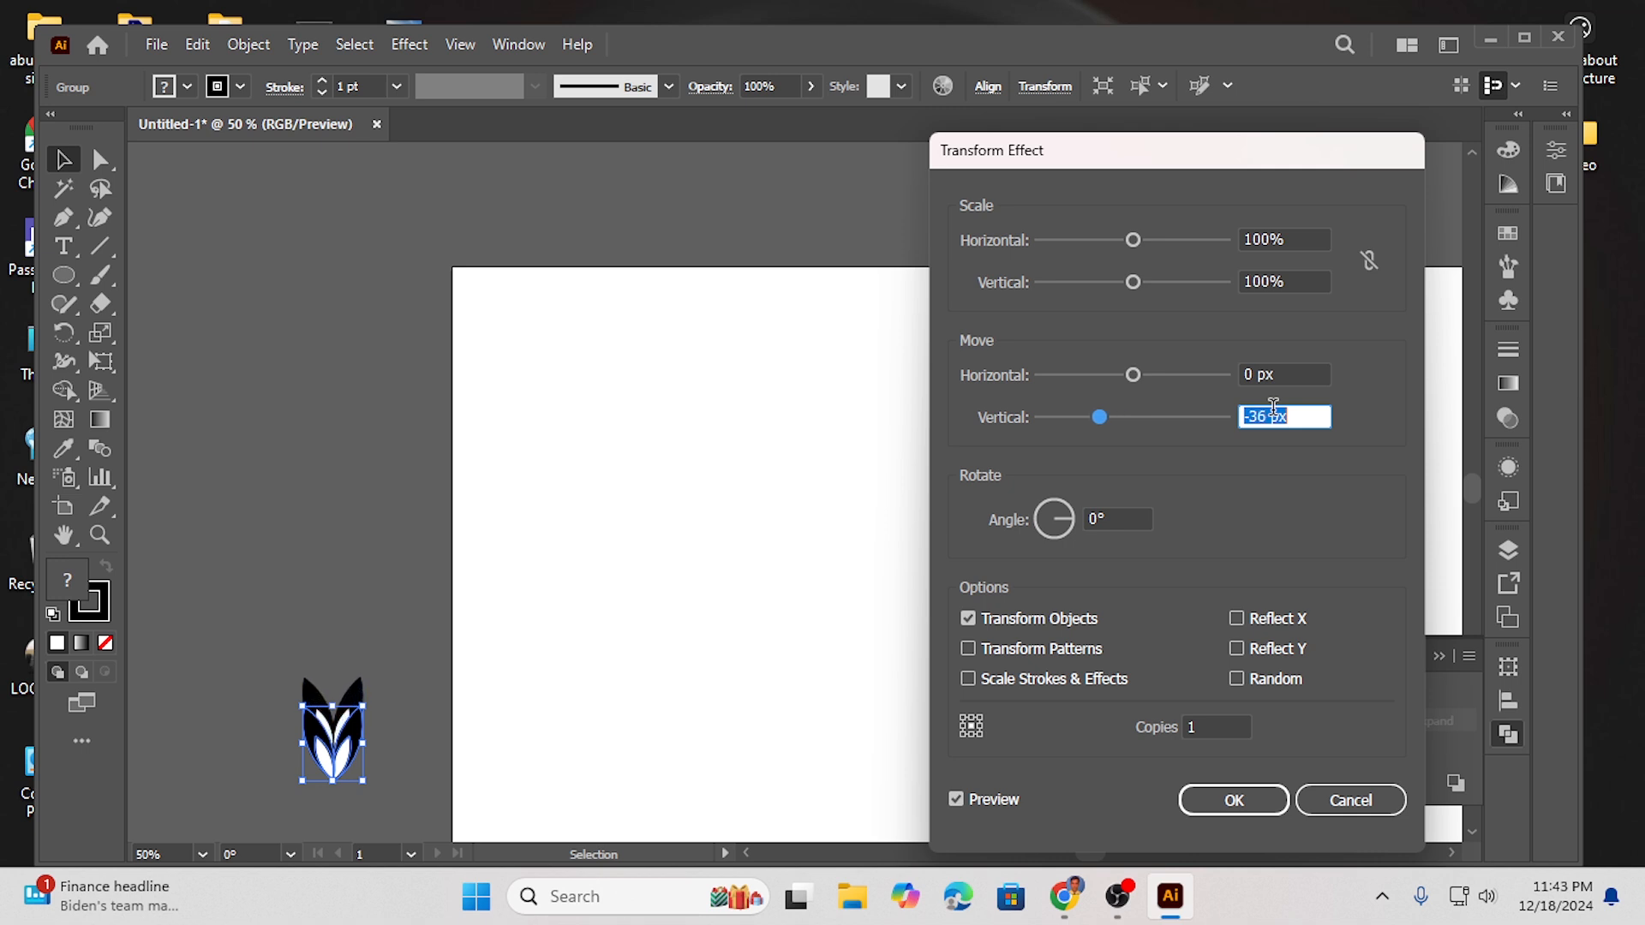
pyautogui.press('Down')
pyautogui.press('Down')
pyautogui.press('Down')
pyautogui.press('Down')
pyautogui.press('Down')
pyautogui.press('Down')
pyautogui.press('Down')
pyautogui.press('Down')
pyautogui.press('Down')
pyautogui.press('Down')
pyautogui.press('Down')
pyautogui.press('Down')
pyautogui.press('Down')
pyautogui.press('Down')
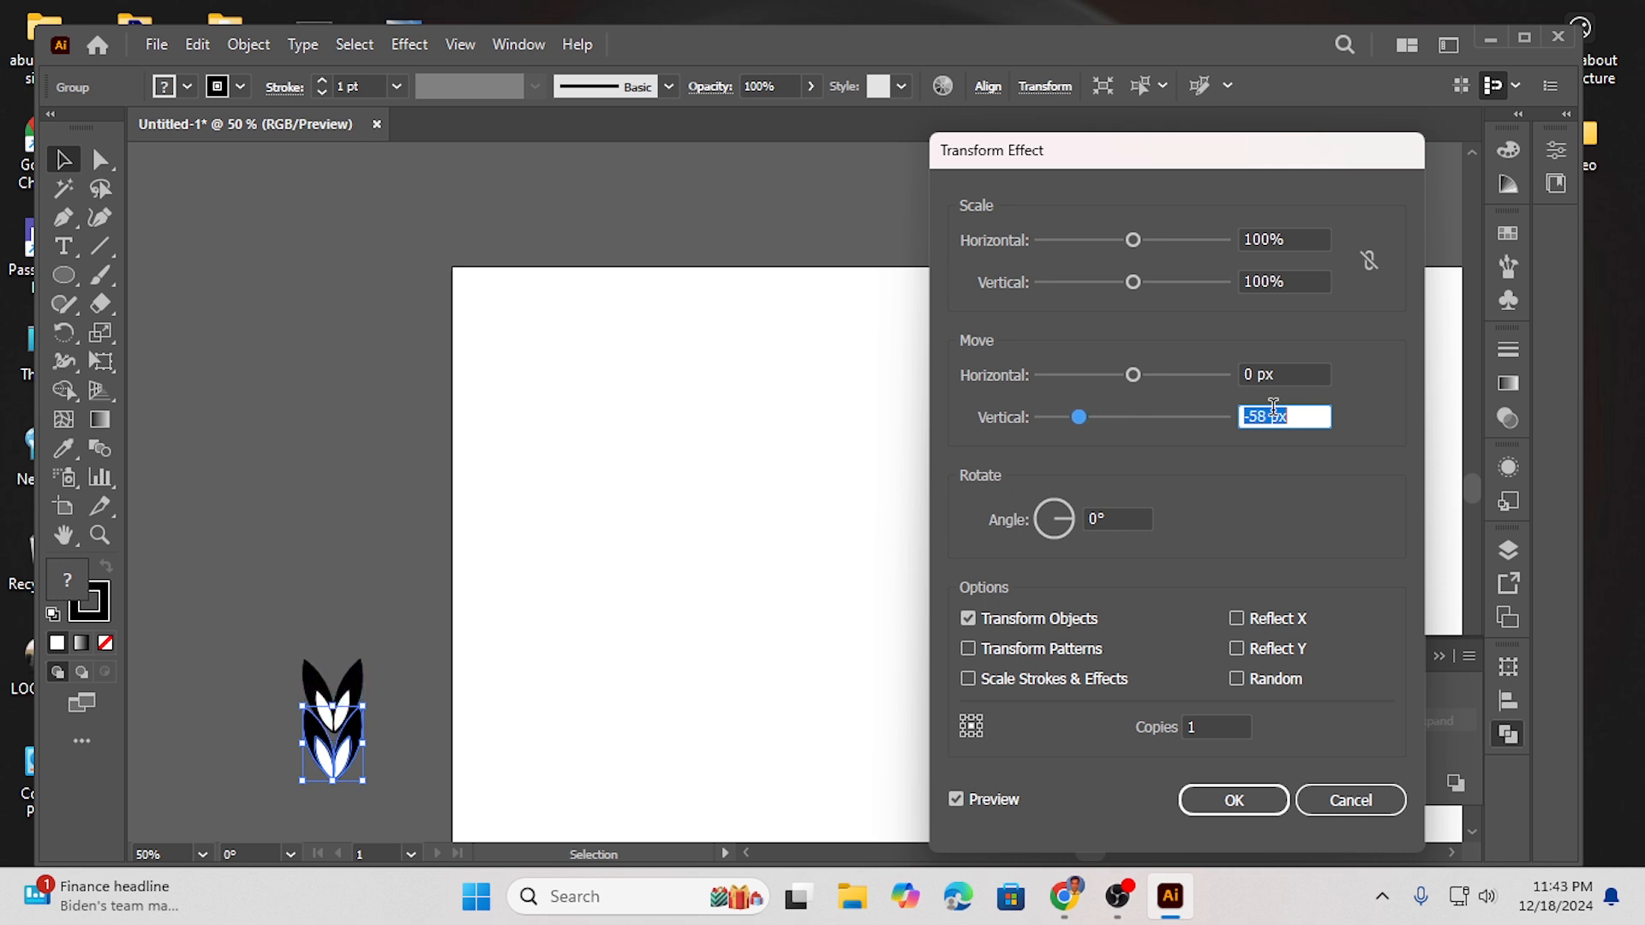
pyautogui.press('Down')
pyautogui.press('Down')
pyautogui.press('Down')
pyautogui.press('Down')
pyautogui.press('Down')
pyautogui.press('Down')
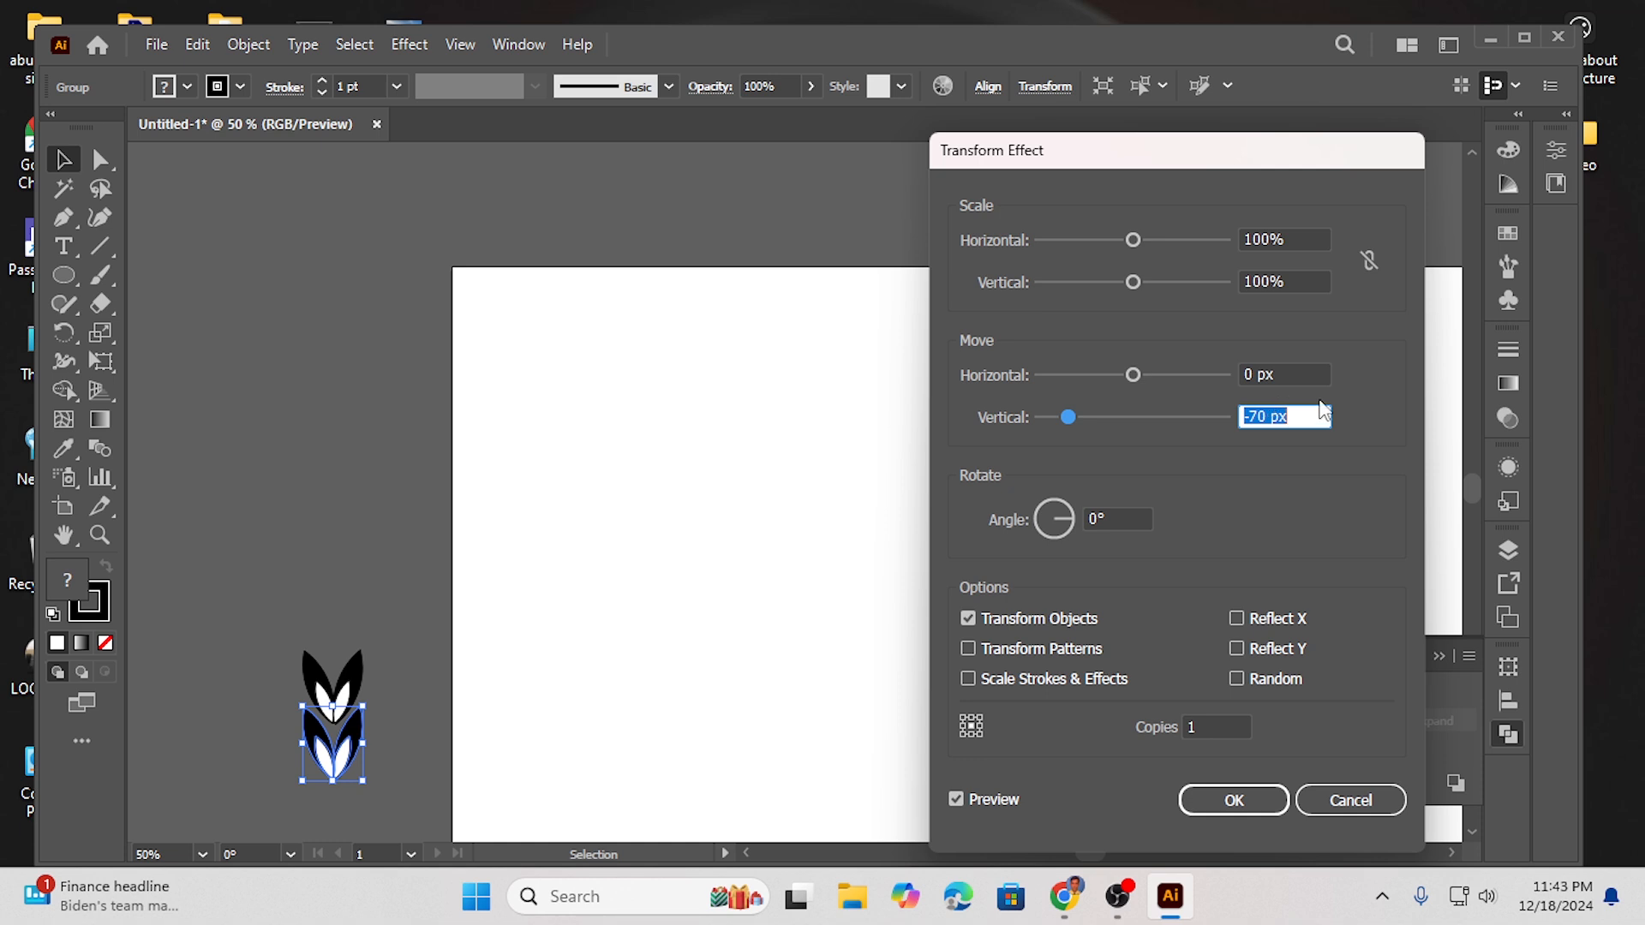
# - Apply the Transform effect with 10 copies and 98% horizontal scale, and move the leaf branch onto the artboard
pyautogui.click(1228, 724)
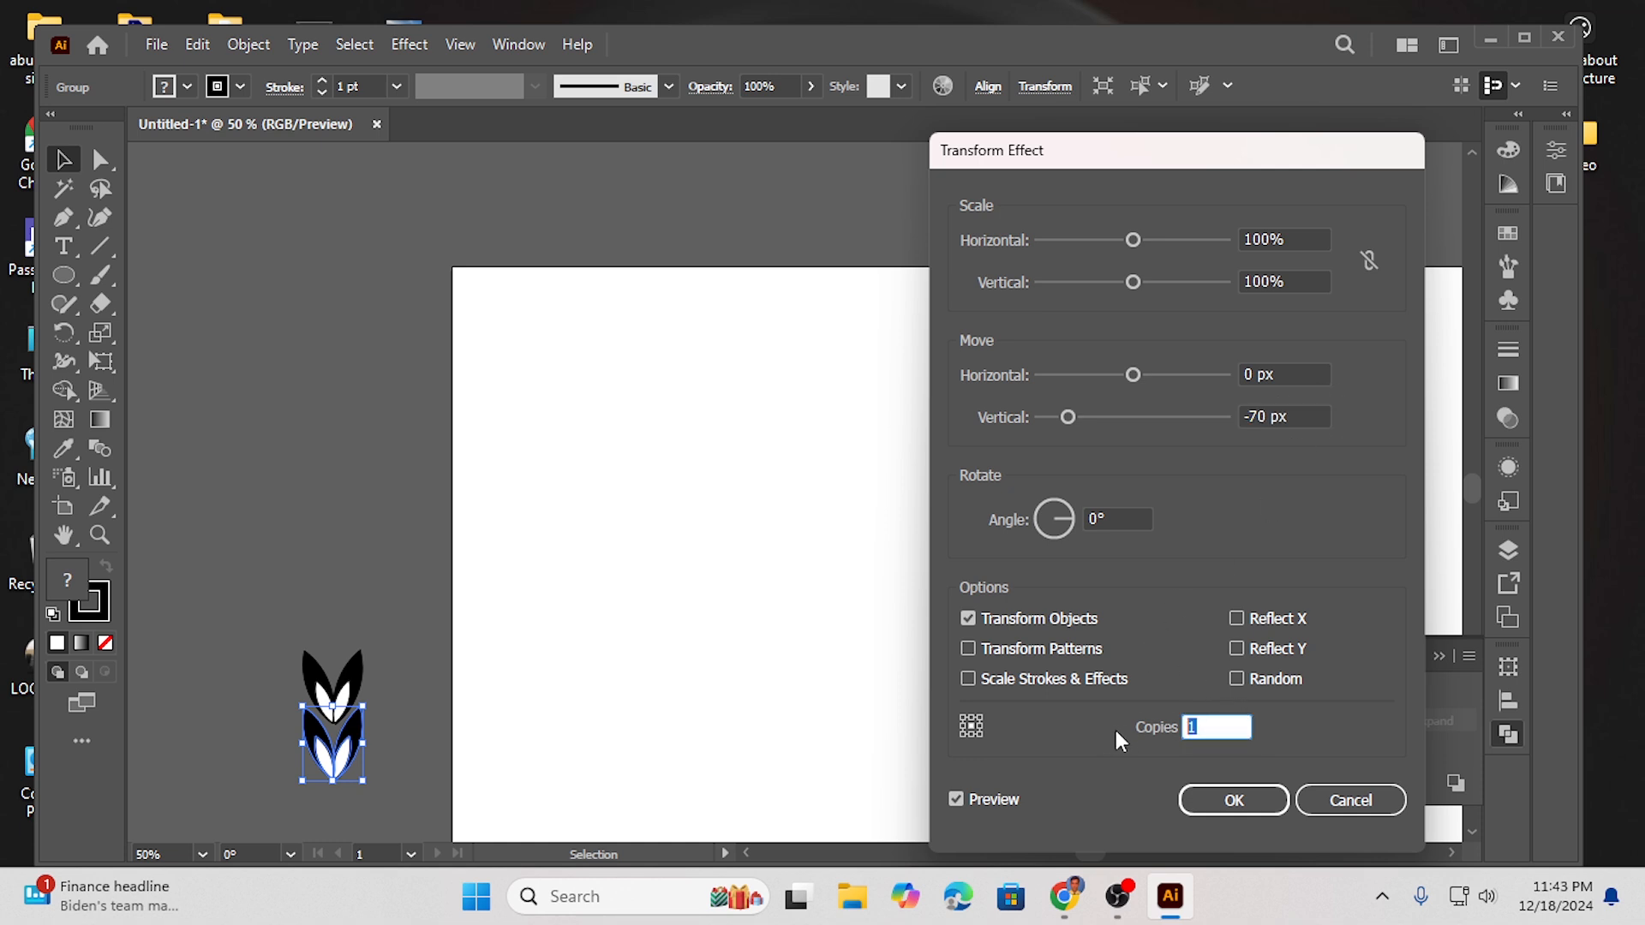
pyautogui.write('0')
pyautogui.click(1271, 240)
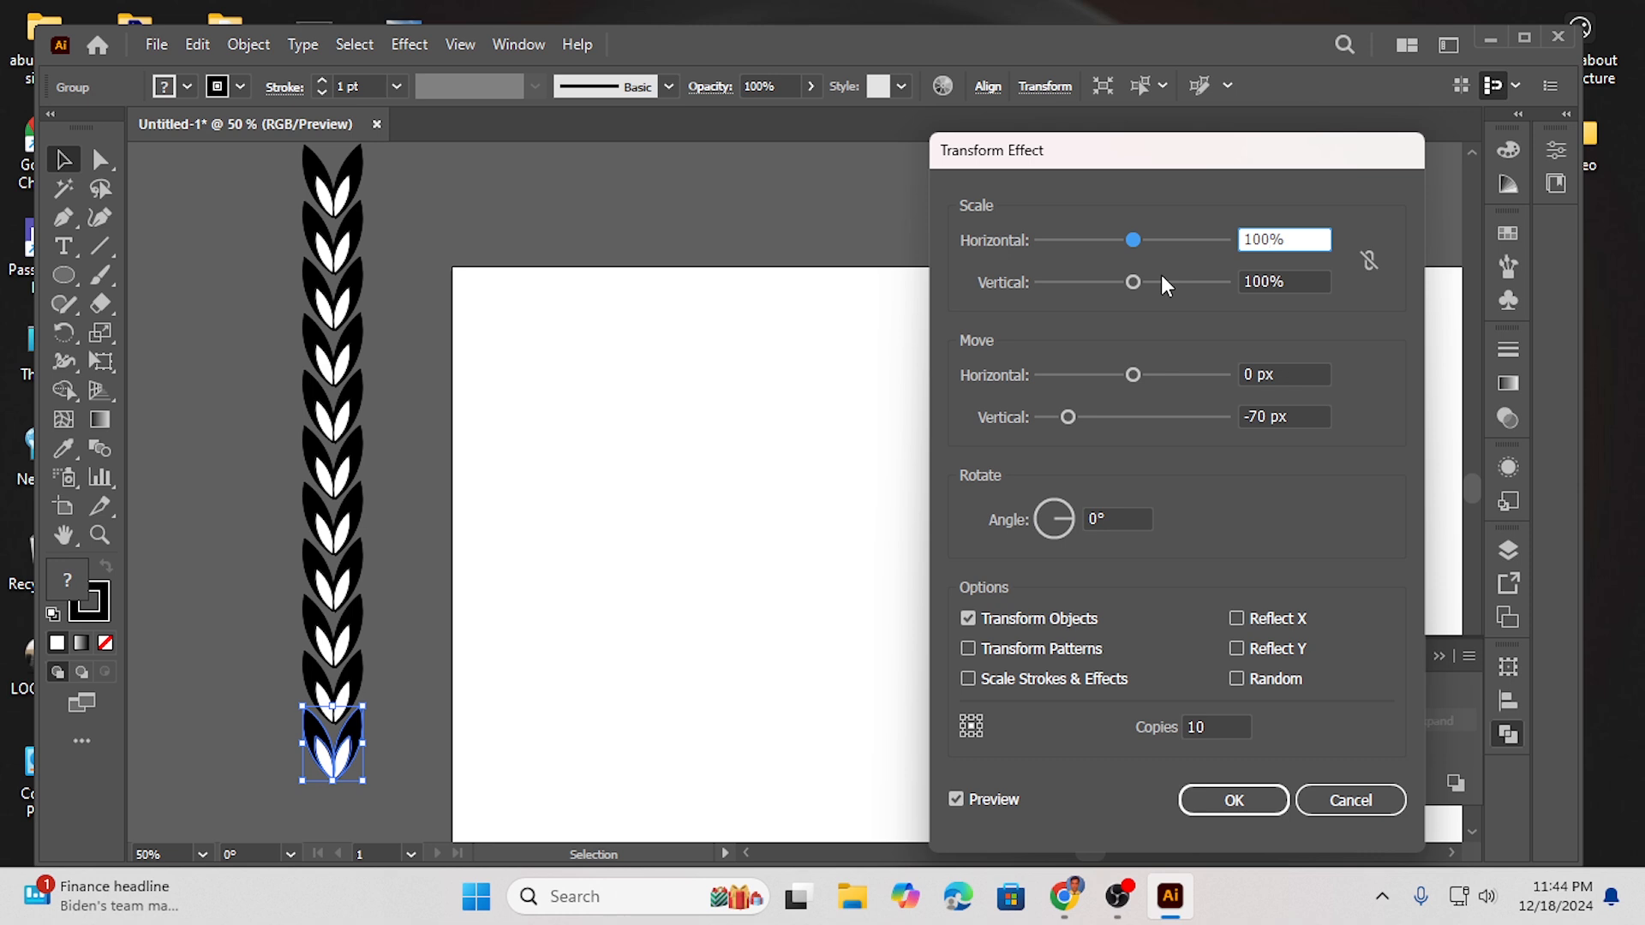
pyautogui.press('Down')
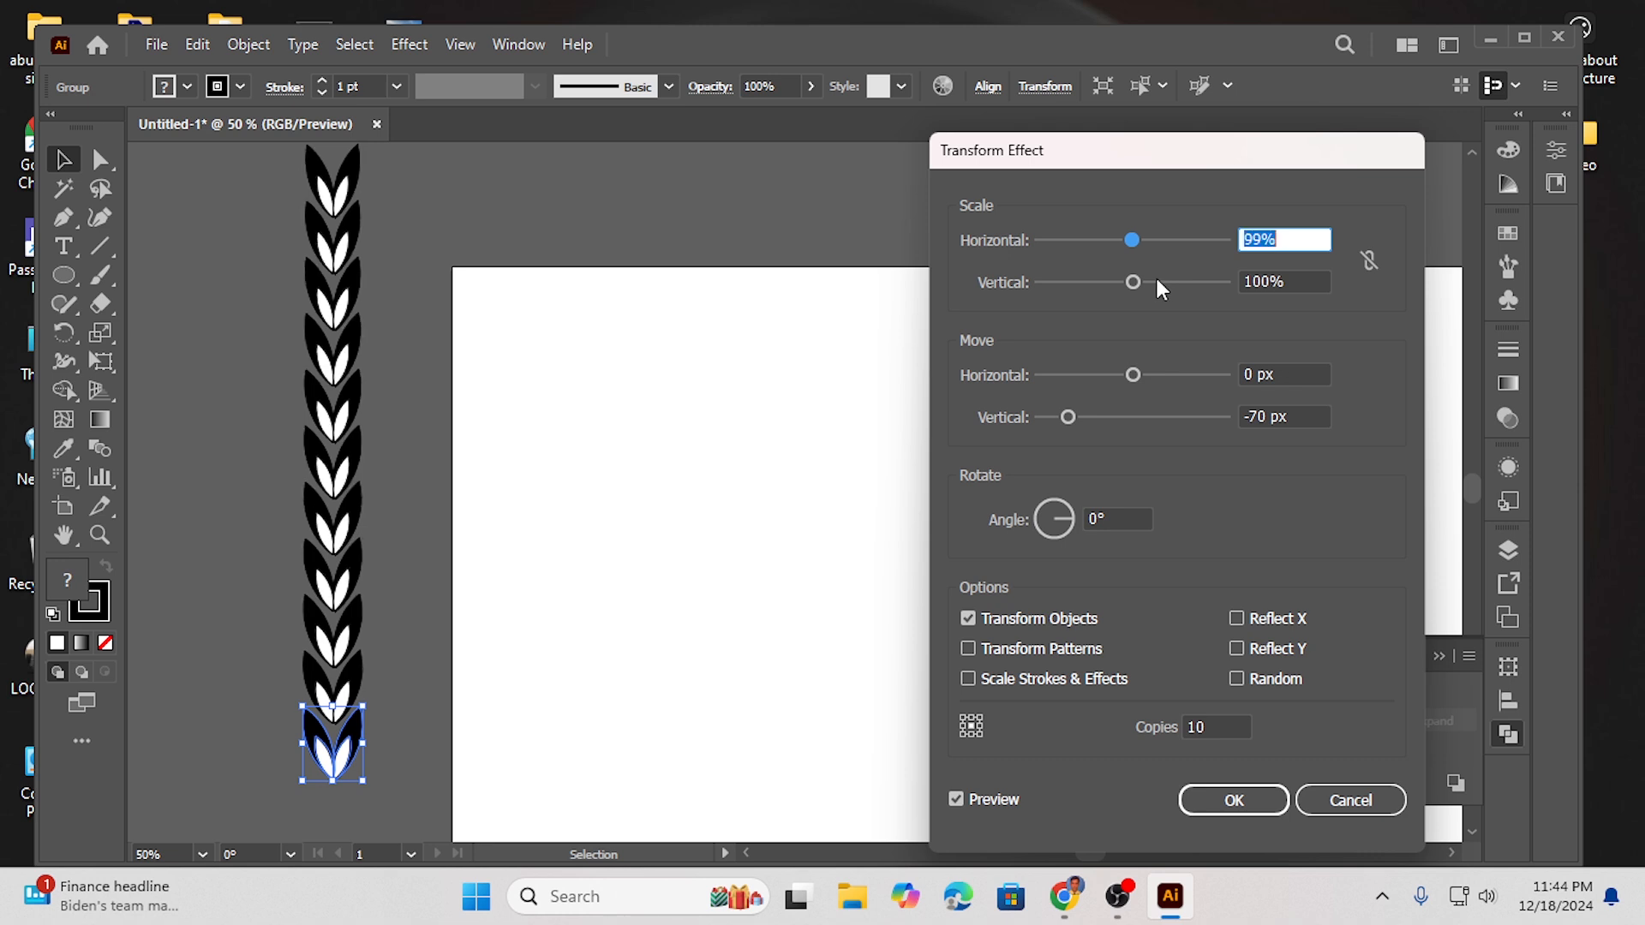
pyautogui.press('Down')
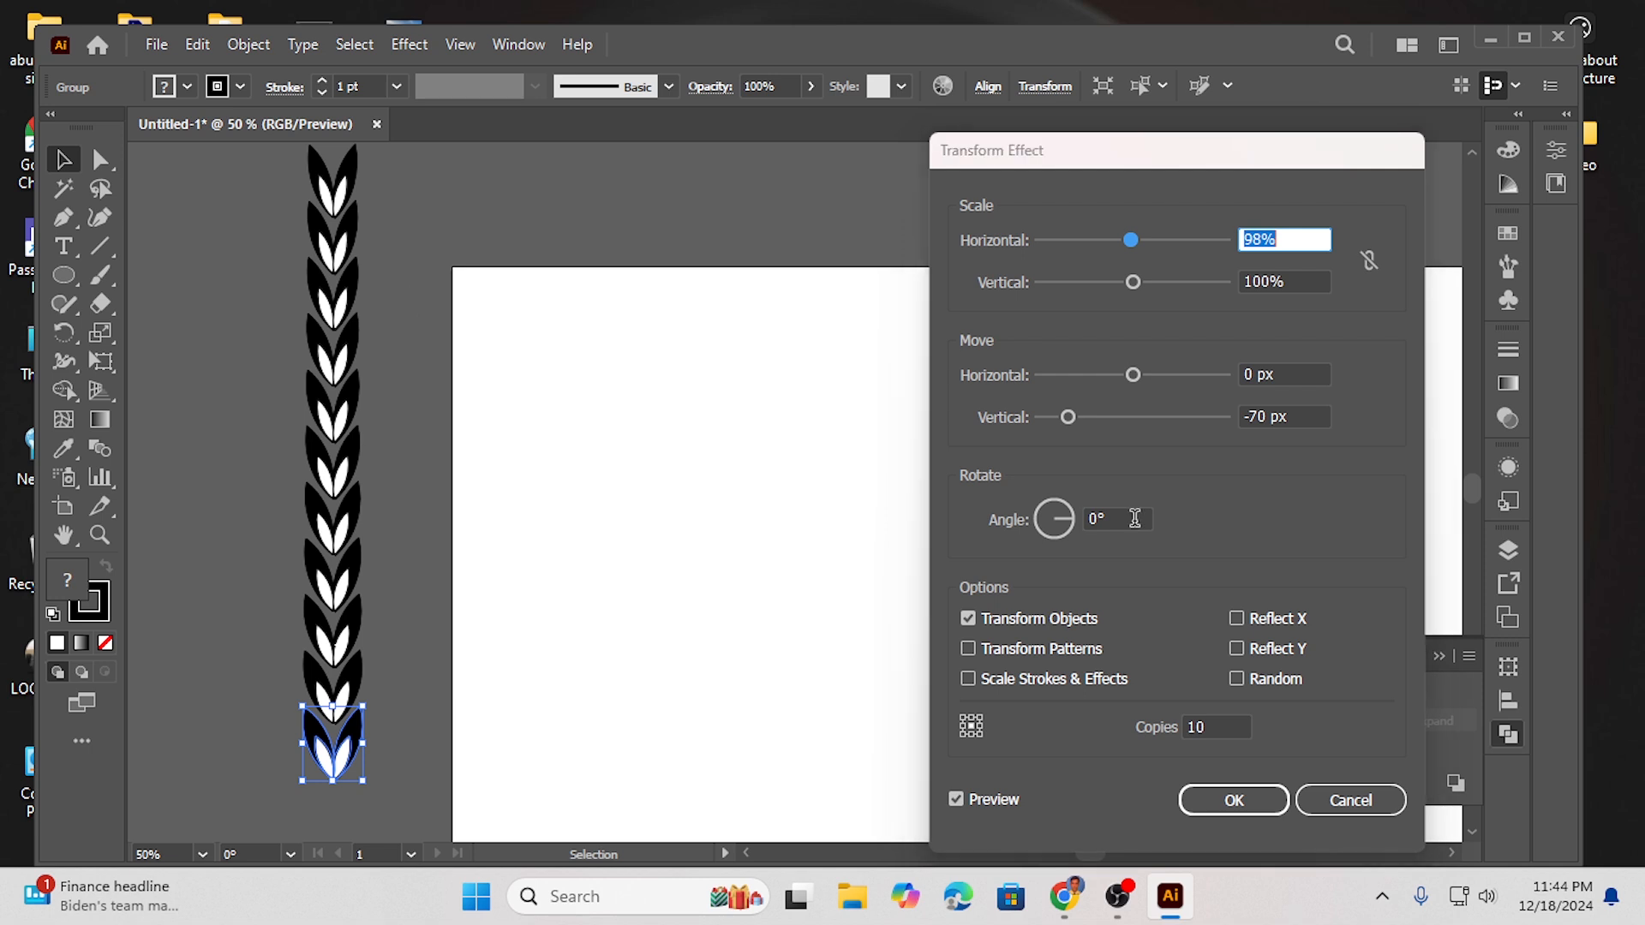
pyautogui.click(1236, 806)
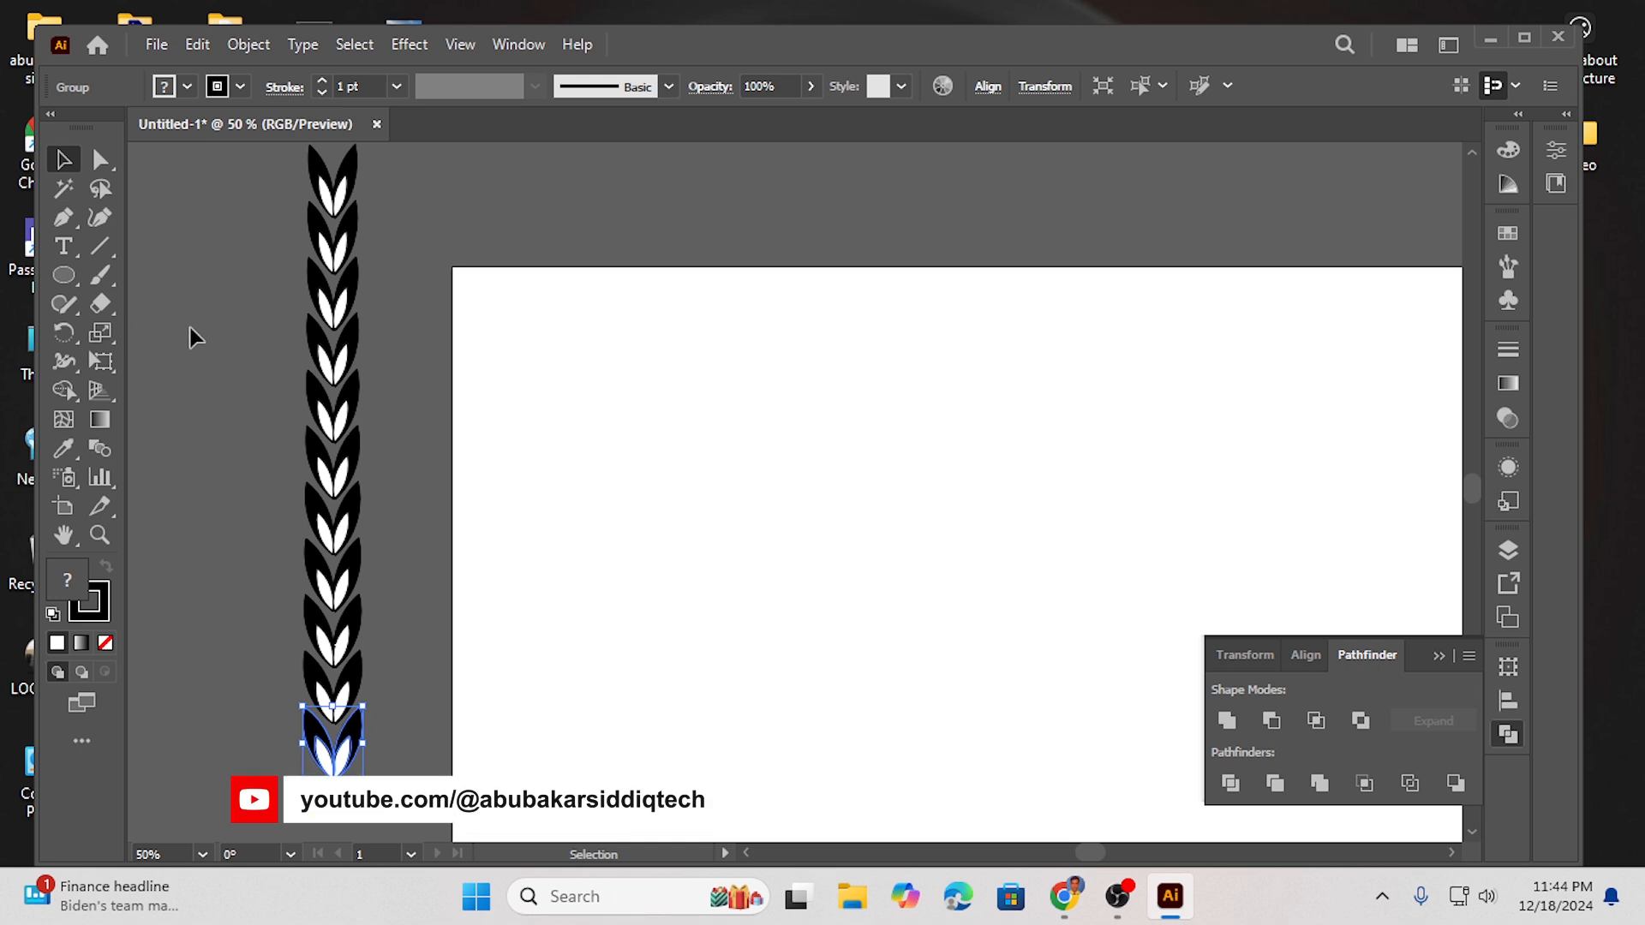
pyautogui.moveTo(354, 380); pyautogui.dragTo(683, 417)
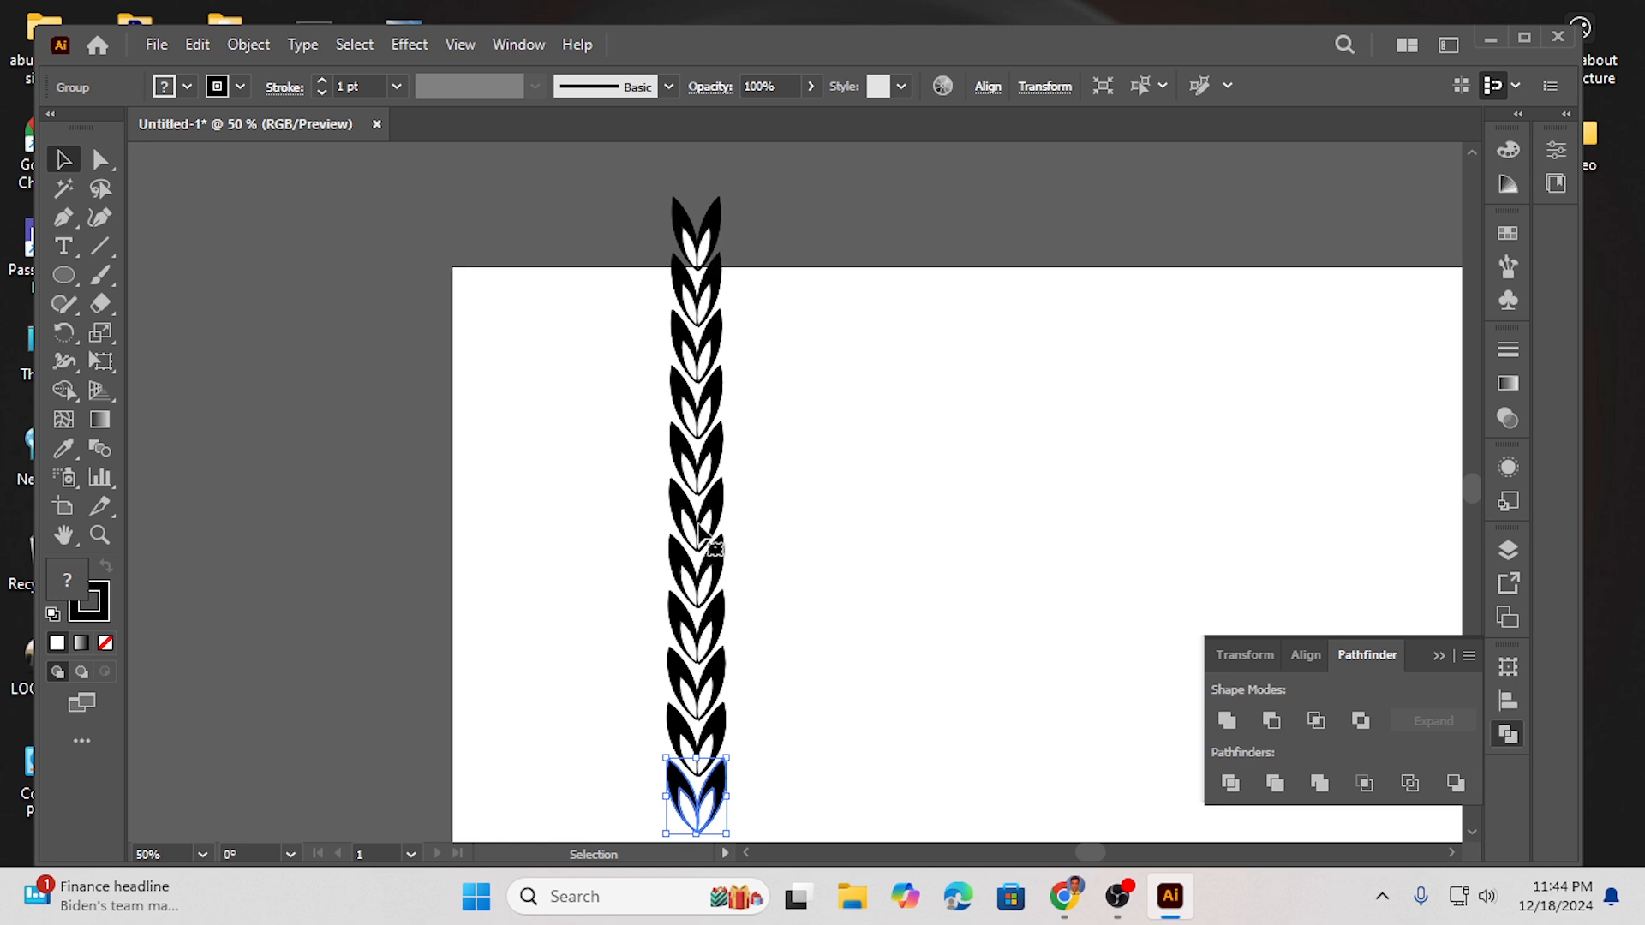
pyautogui.rightClick(699, 811)
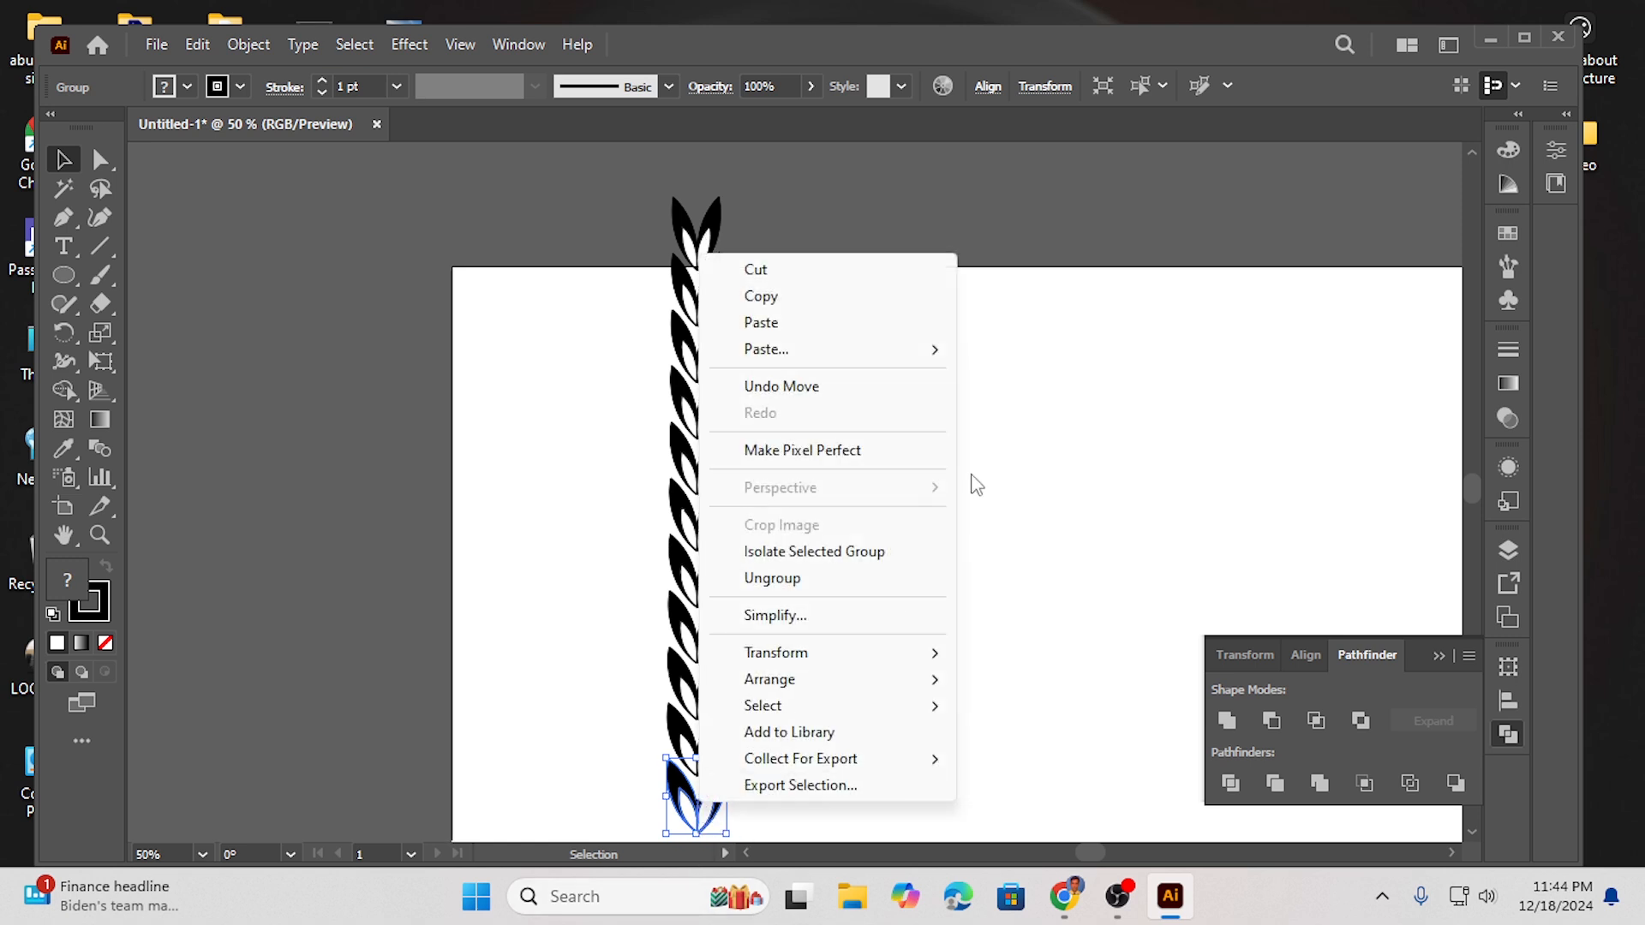
pyautogui.click(787, 580)
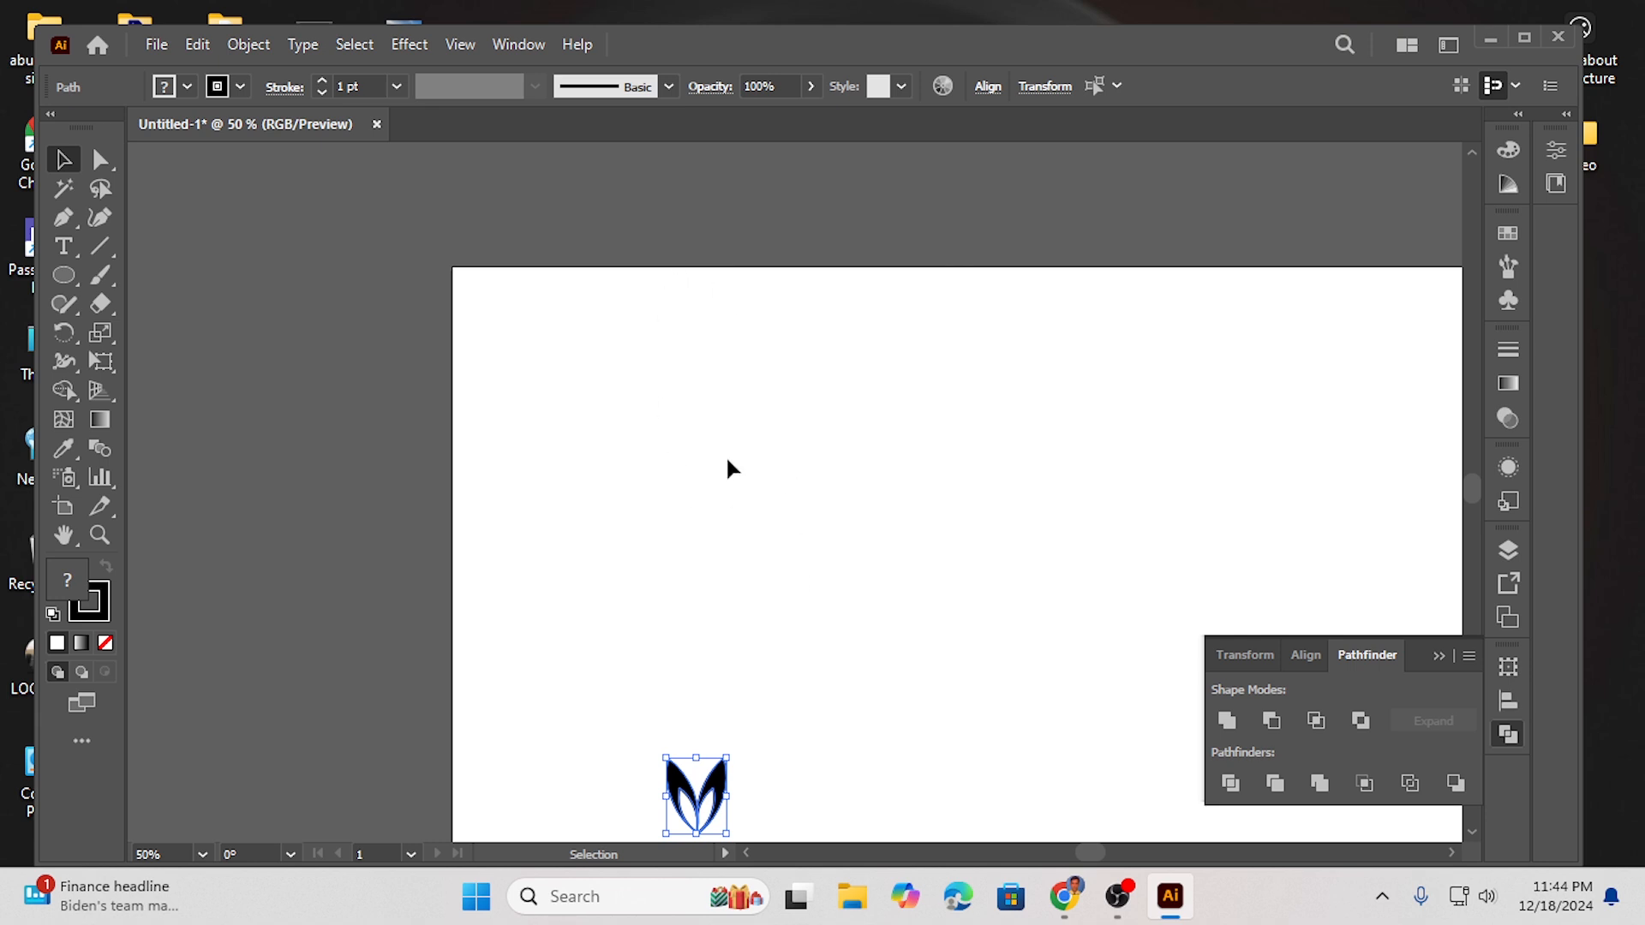
pyautogui.press('a')
pyautogui.hotkey('ctrl', 'z')
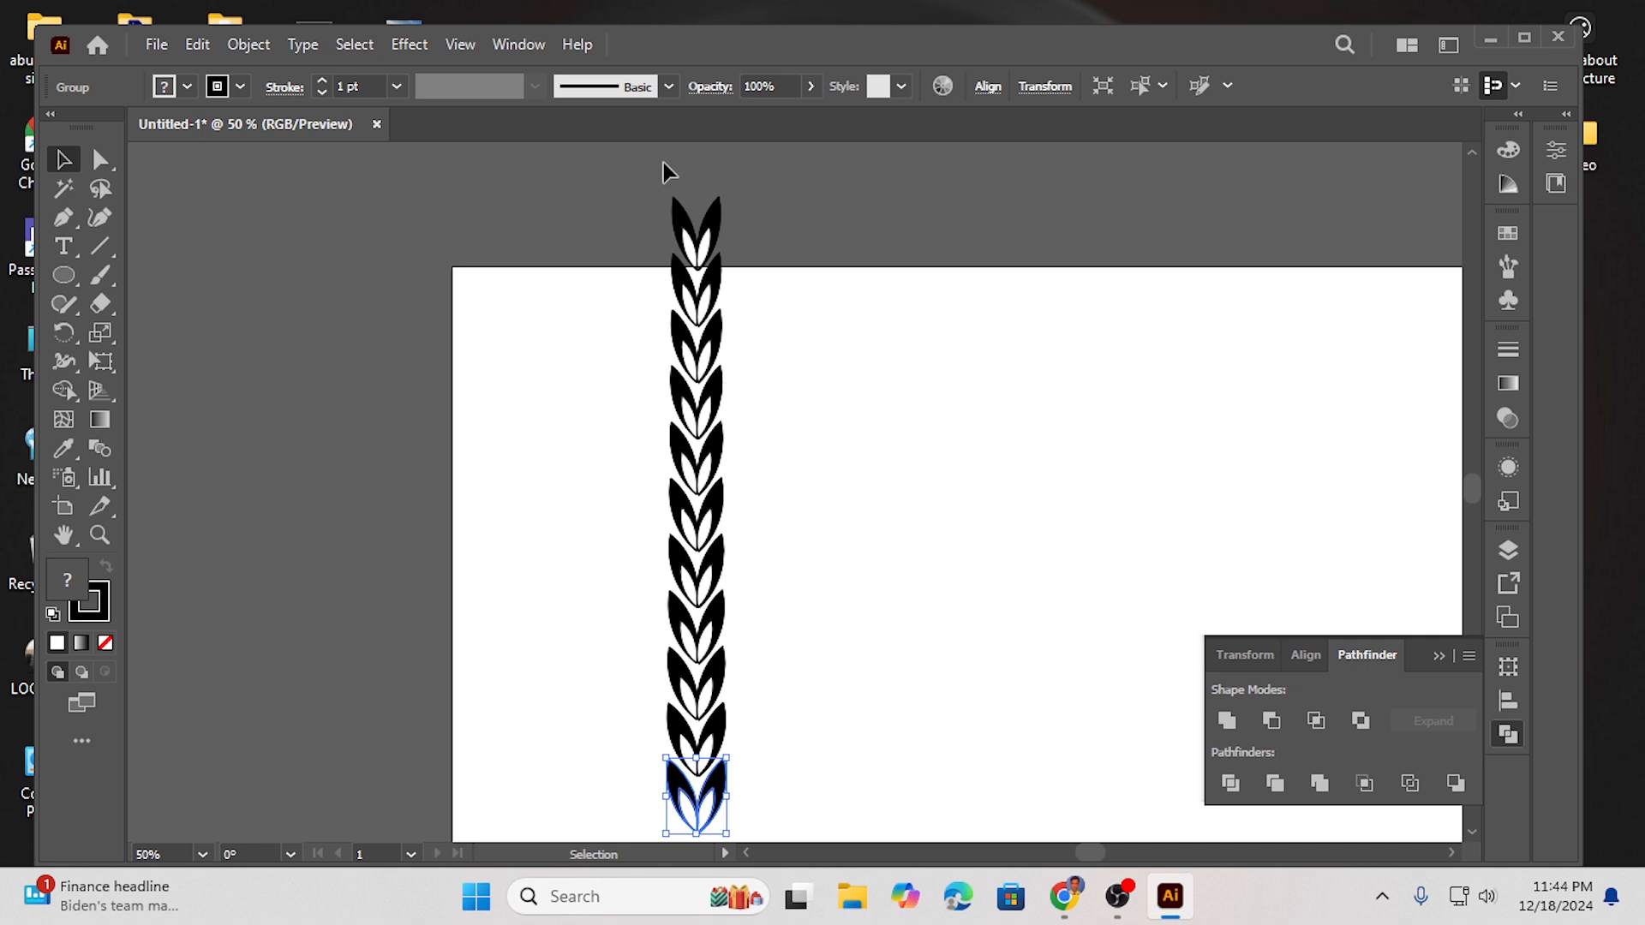
# - Draw a vertical line segment down the center of the leaf branch as its stem
pyautogui.click(1439, 656)
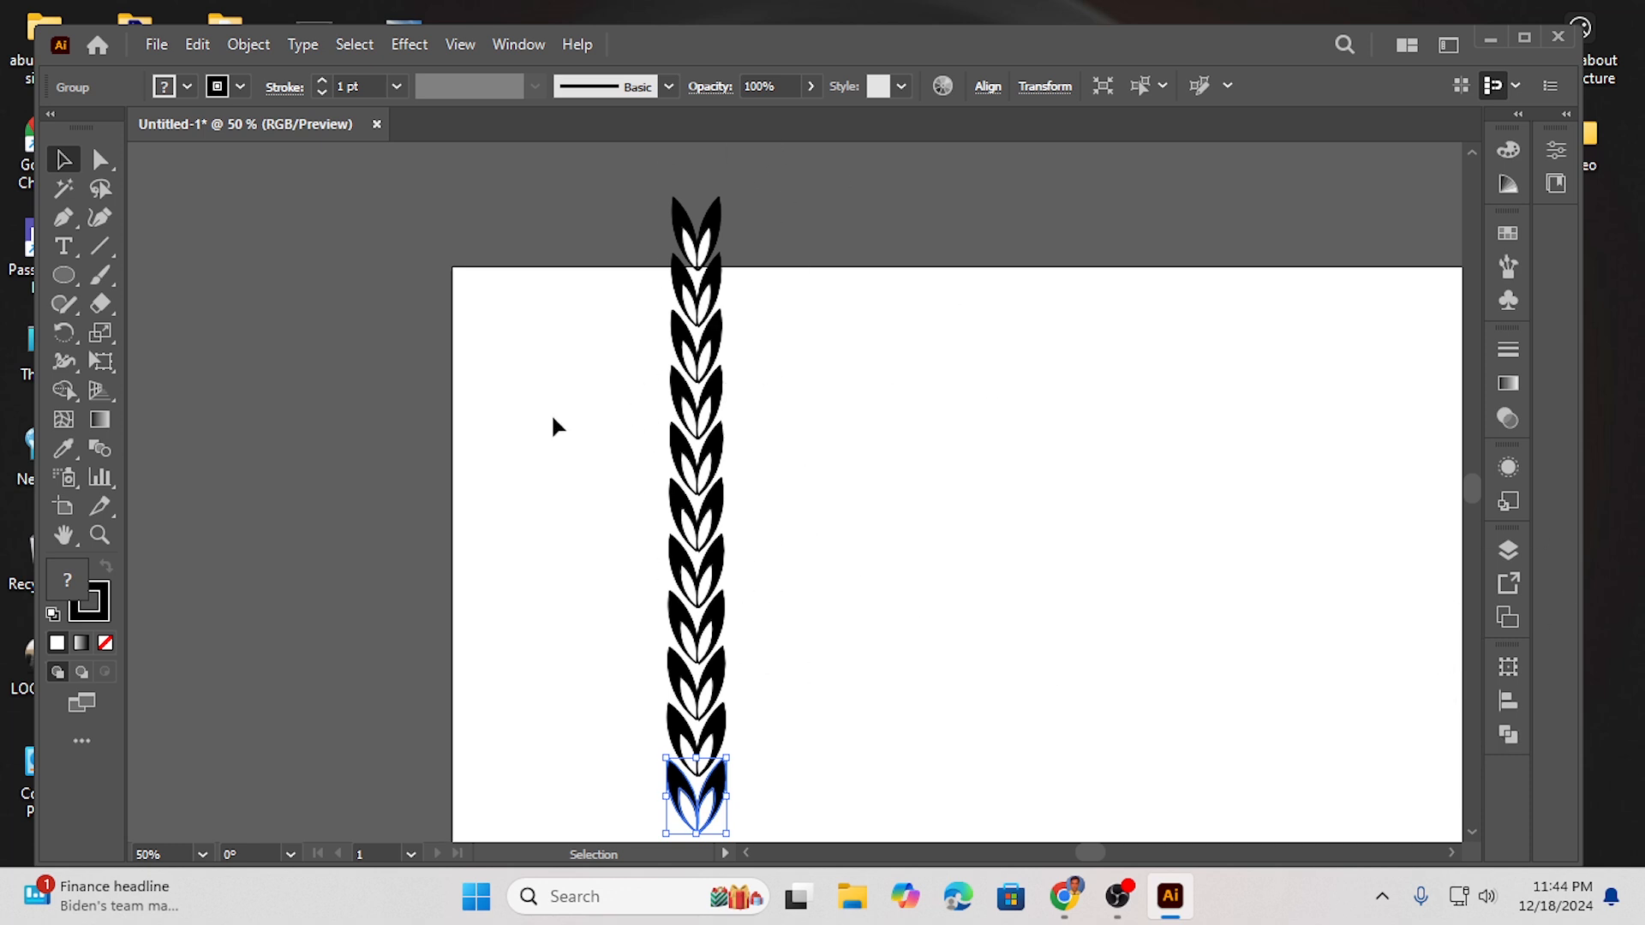
pyautogui.click(99, 248)
pyautogui.moveTo(696, 199); pyautogui.dragTo(694, 815)
pyautogui.scroll(3, 796, 426)
pyautogui.scroll(1, 797, 411)
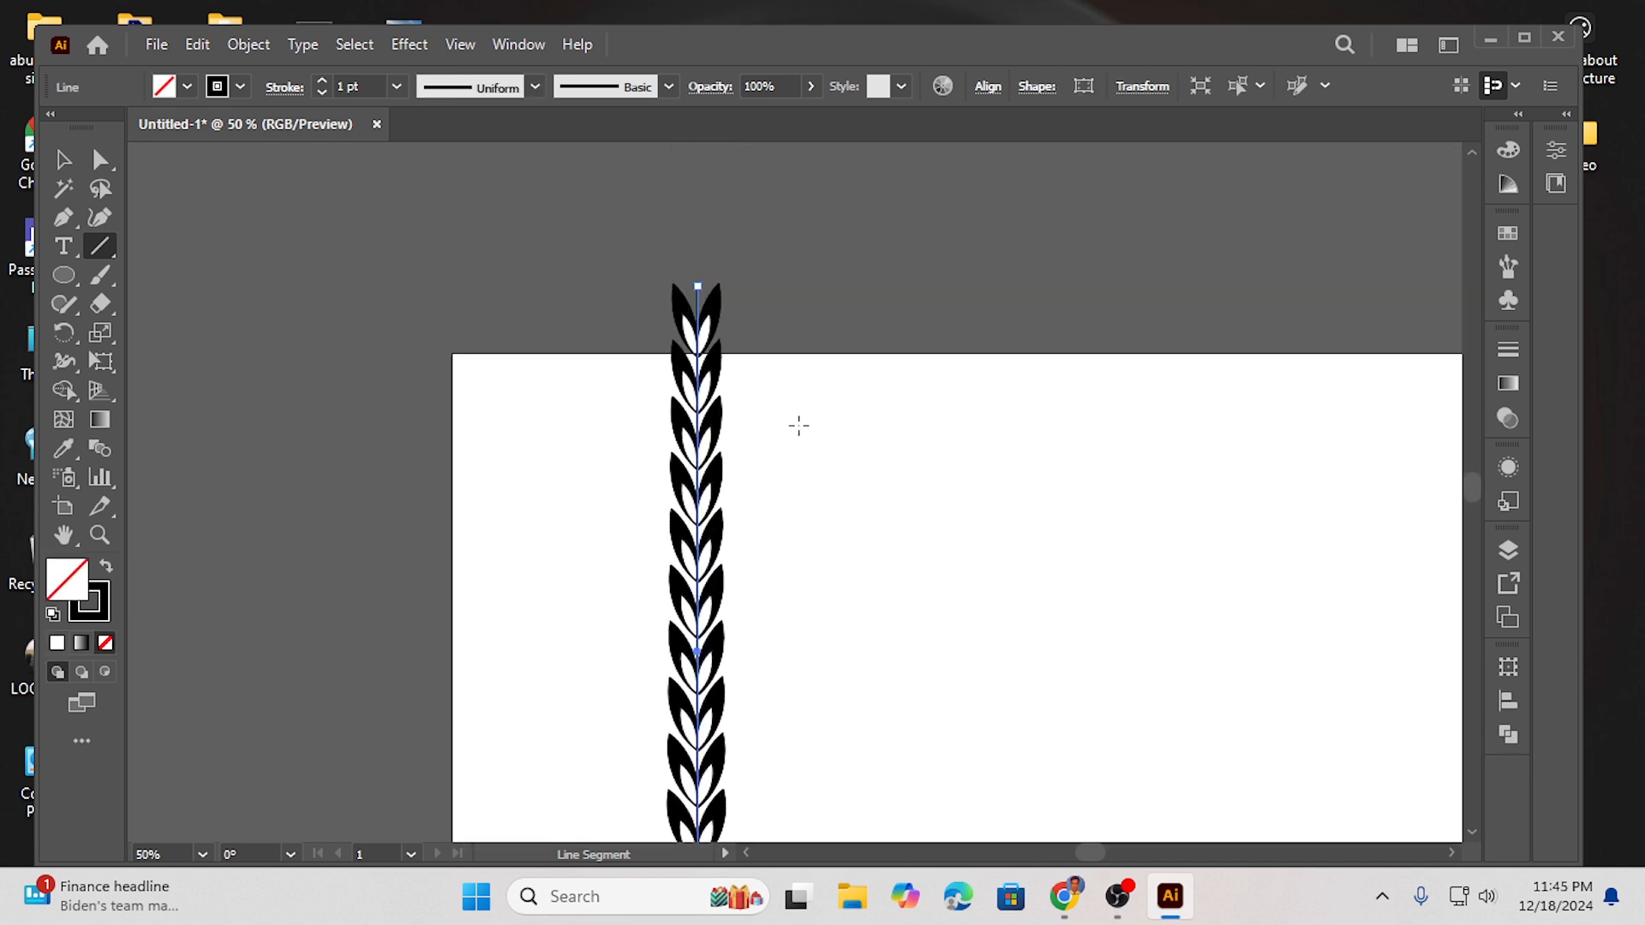
pyautogui.moveTo(701, 291); pyautogui.dragTo(698, 296)
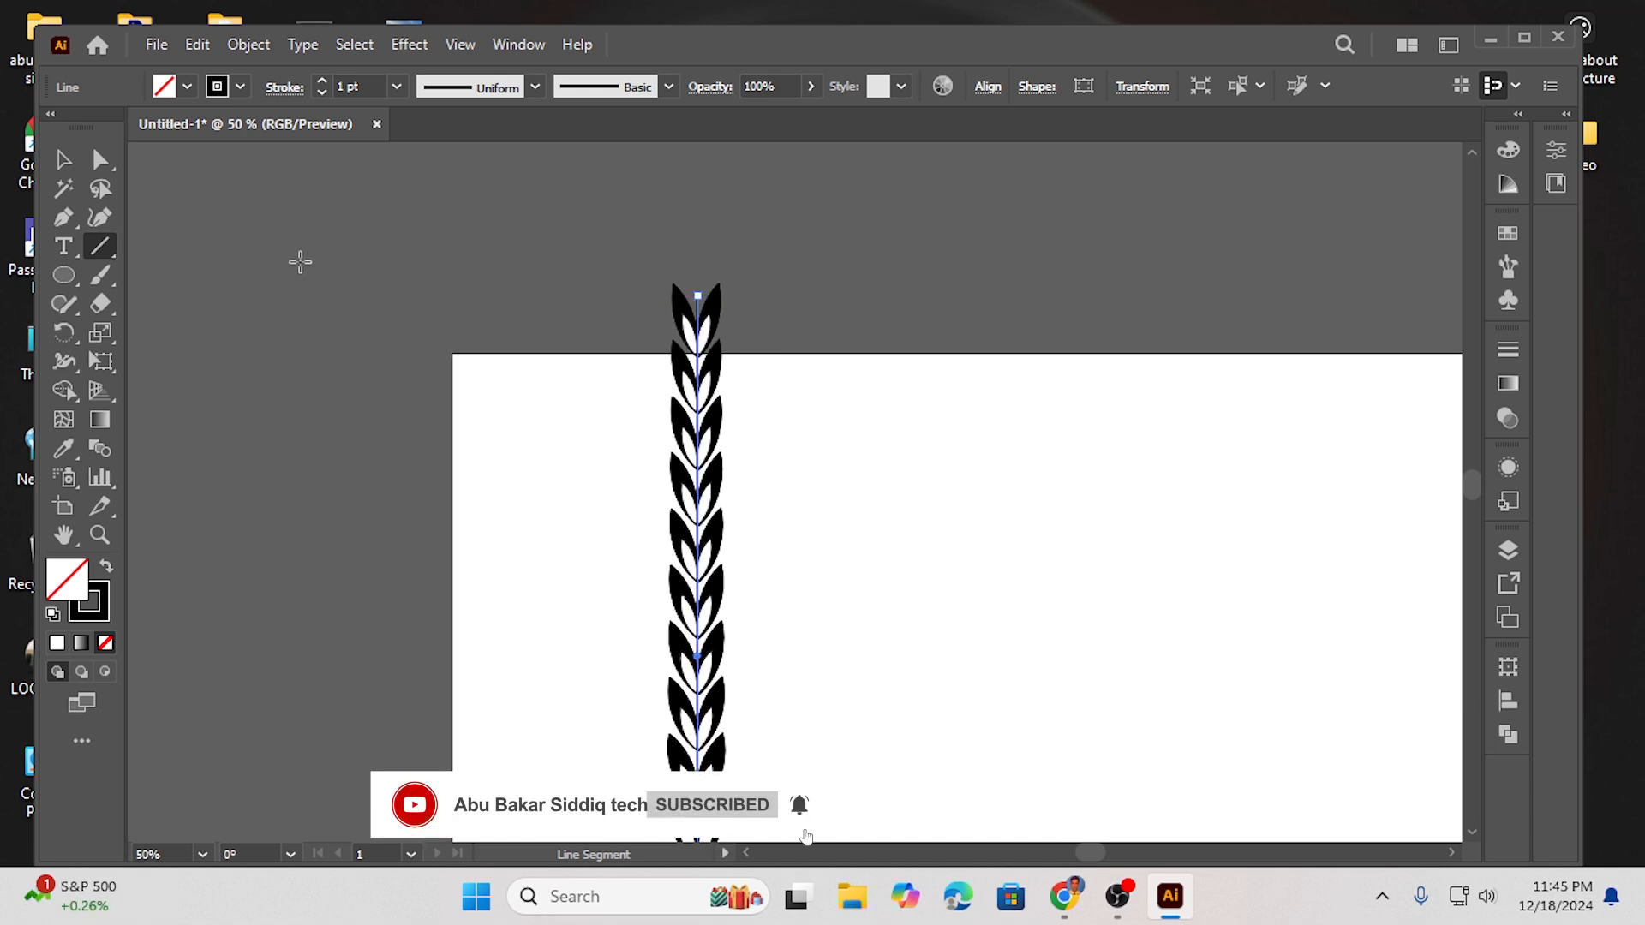
# - Build a new leaf shape by intersecting a circle with an overlapping duplicate to its right
pyautogui.click(64, 275)
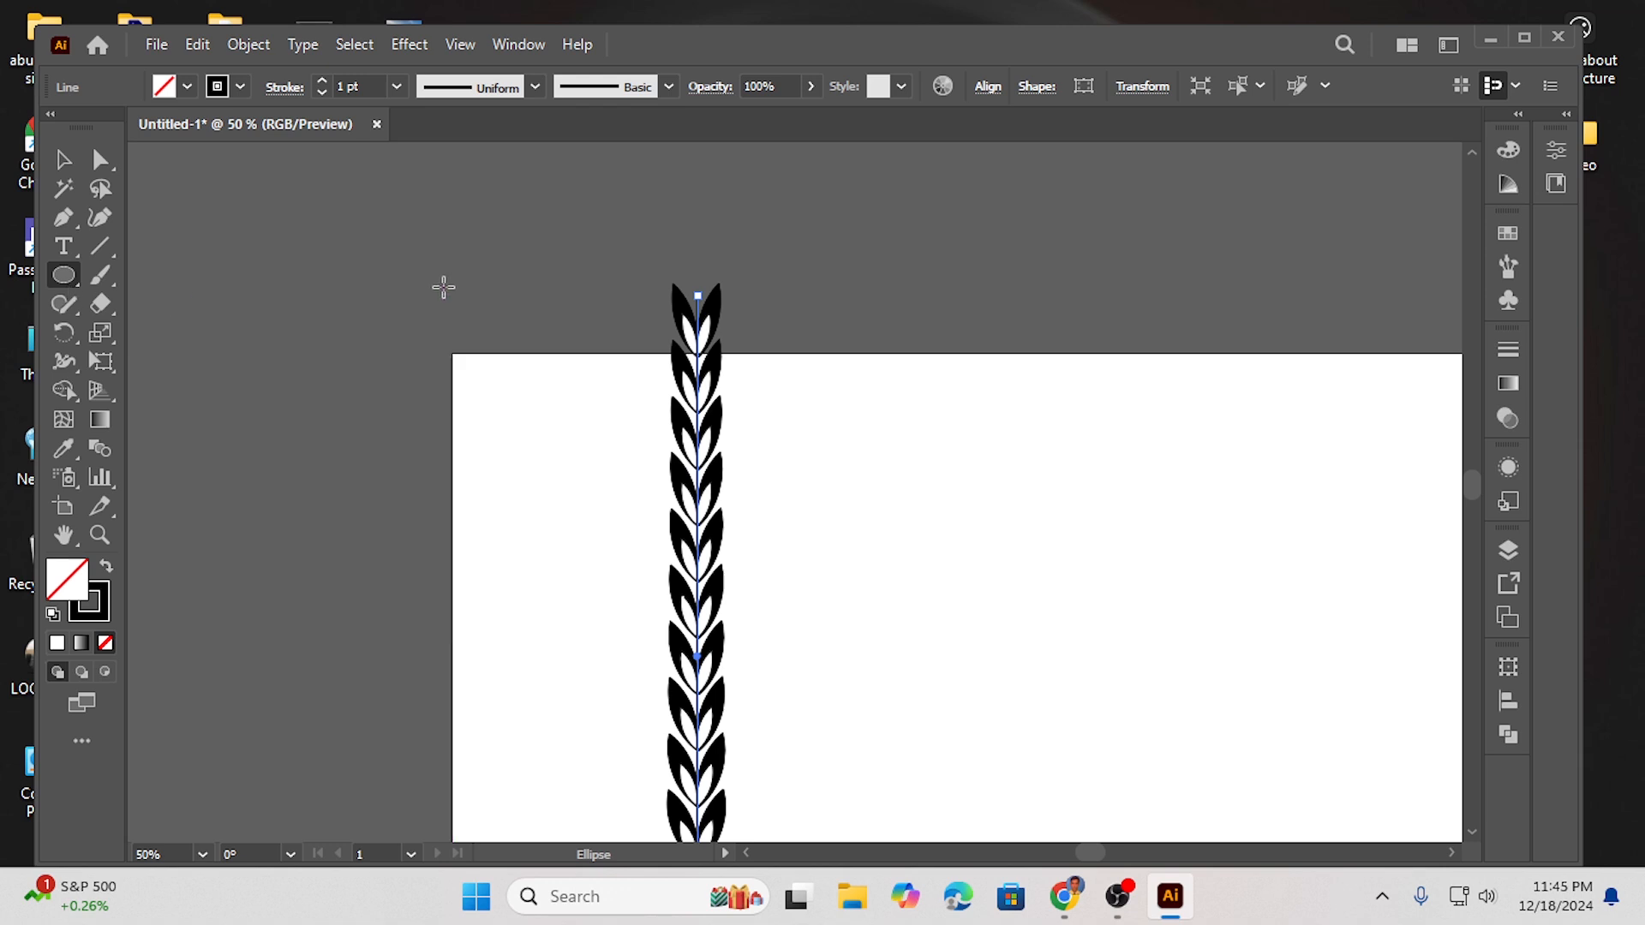
pyautogui.moveTo(320, 275); pyautogui.dragTo(377, 332)
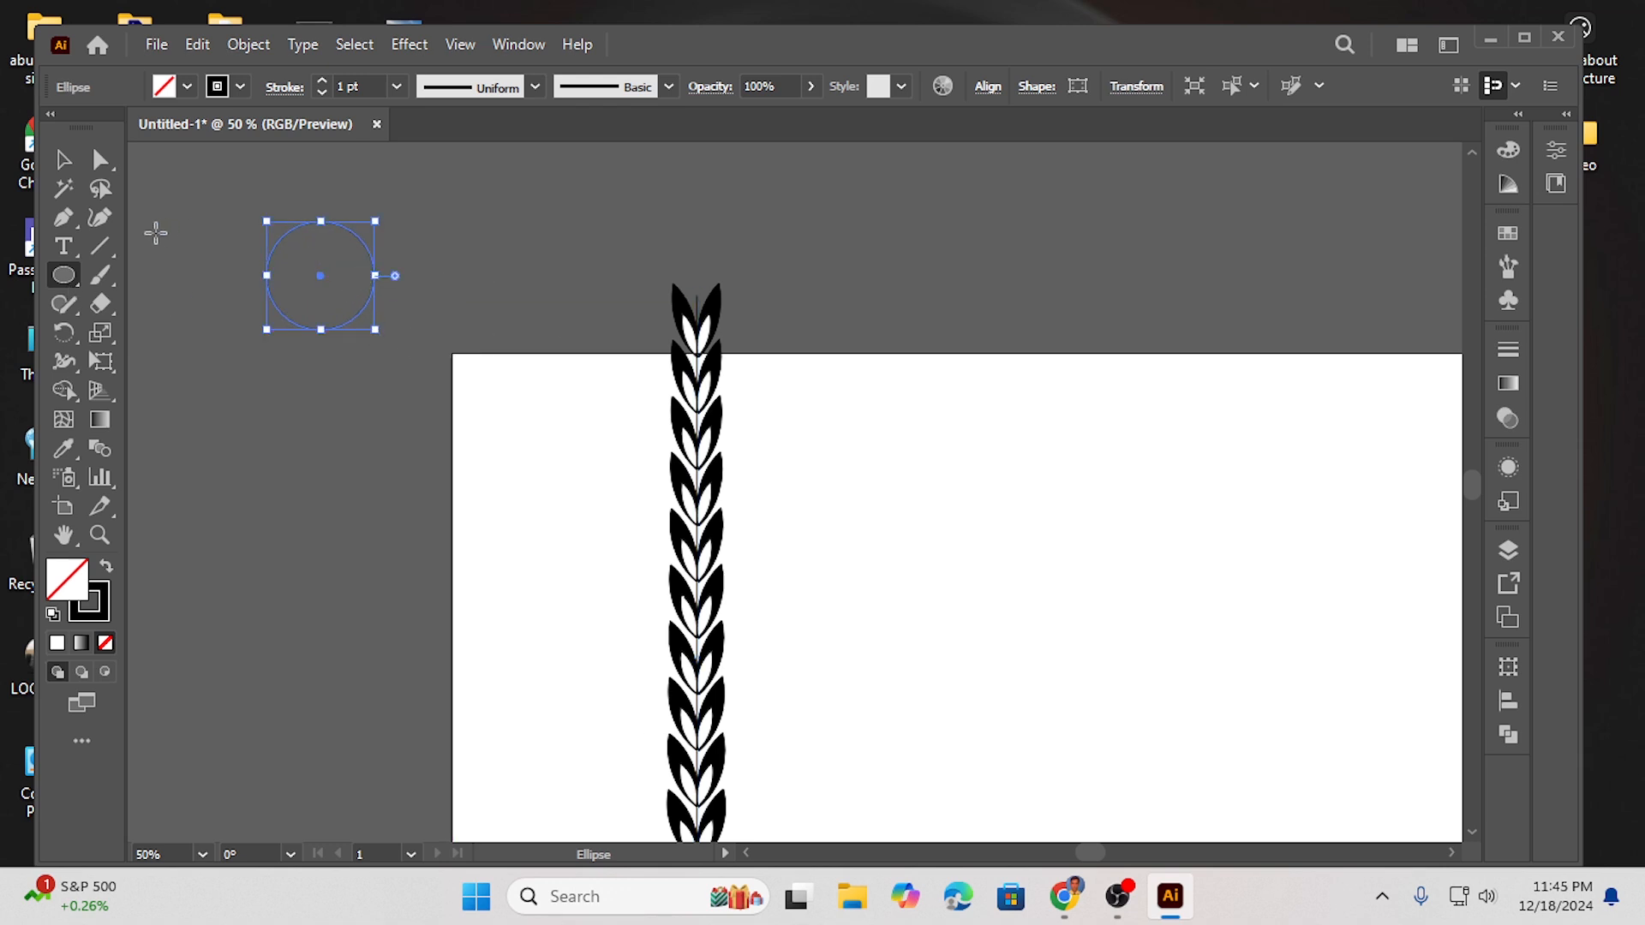
pyautogui.click(65, 163)
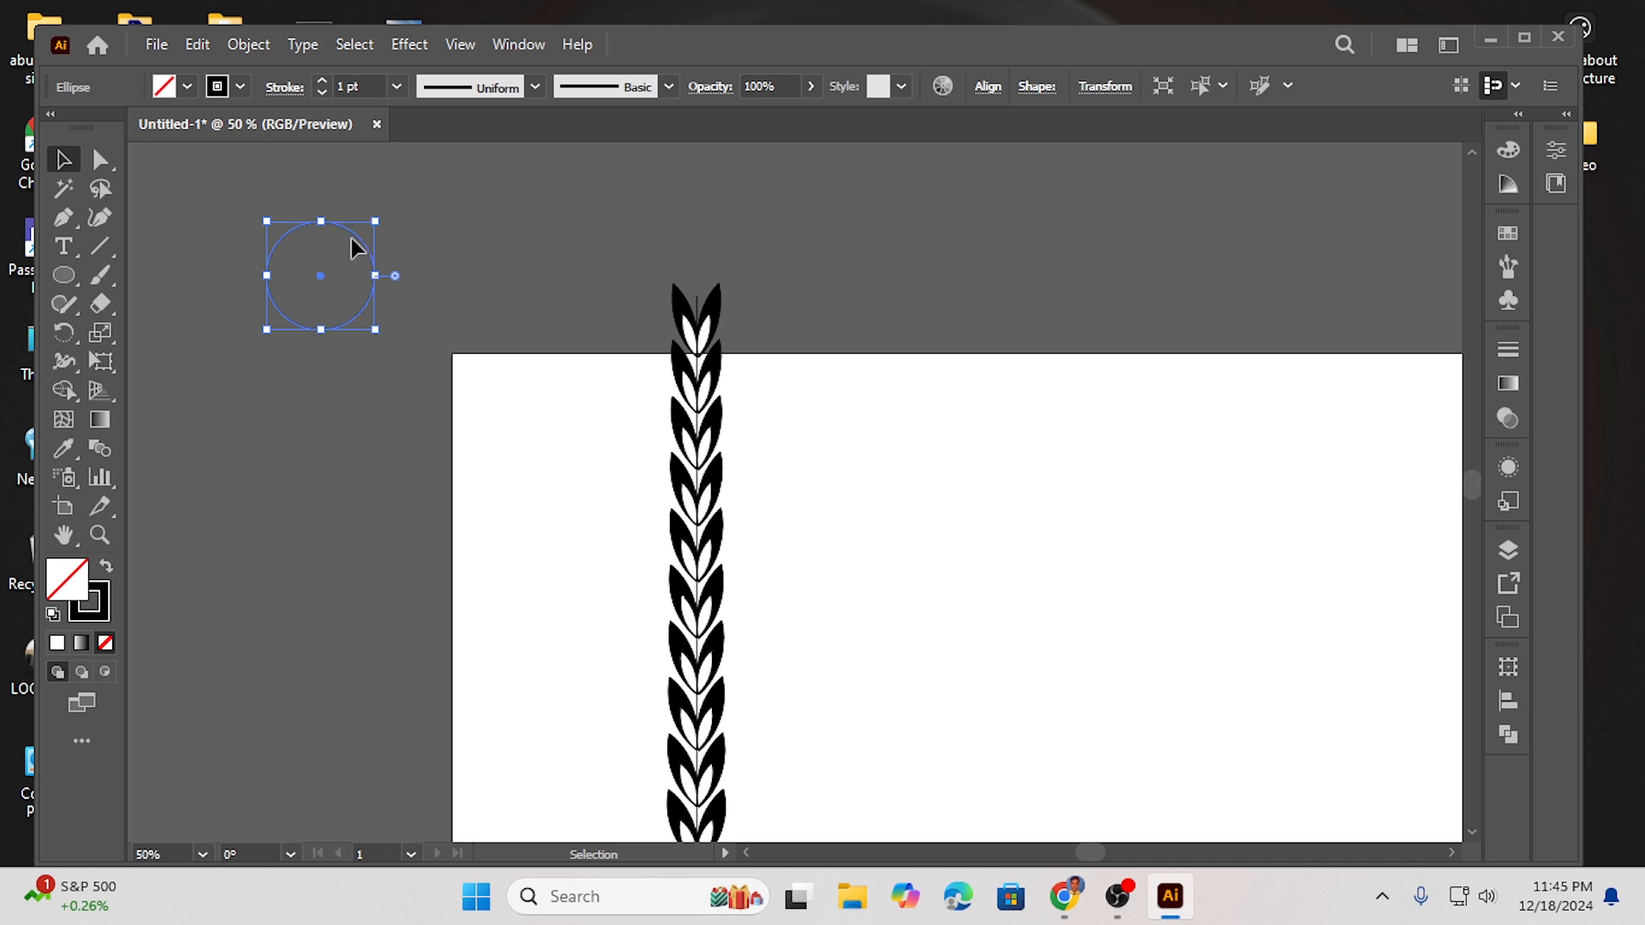
pyautogui.moveTo(360, 247); pyautogui.dragTo(446, 246)
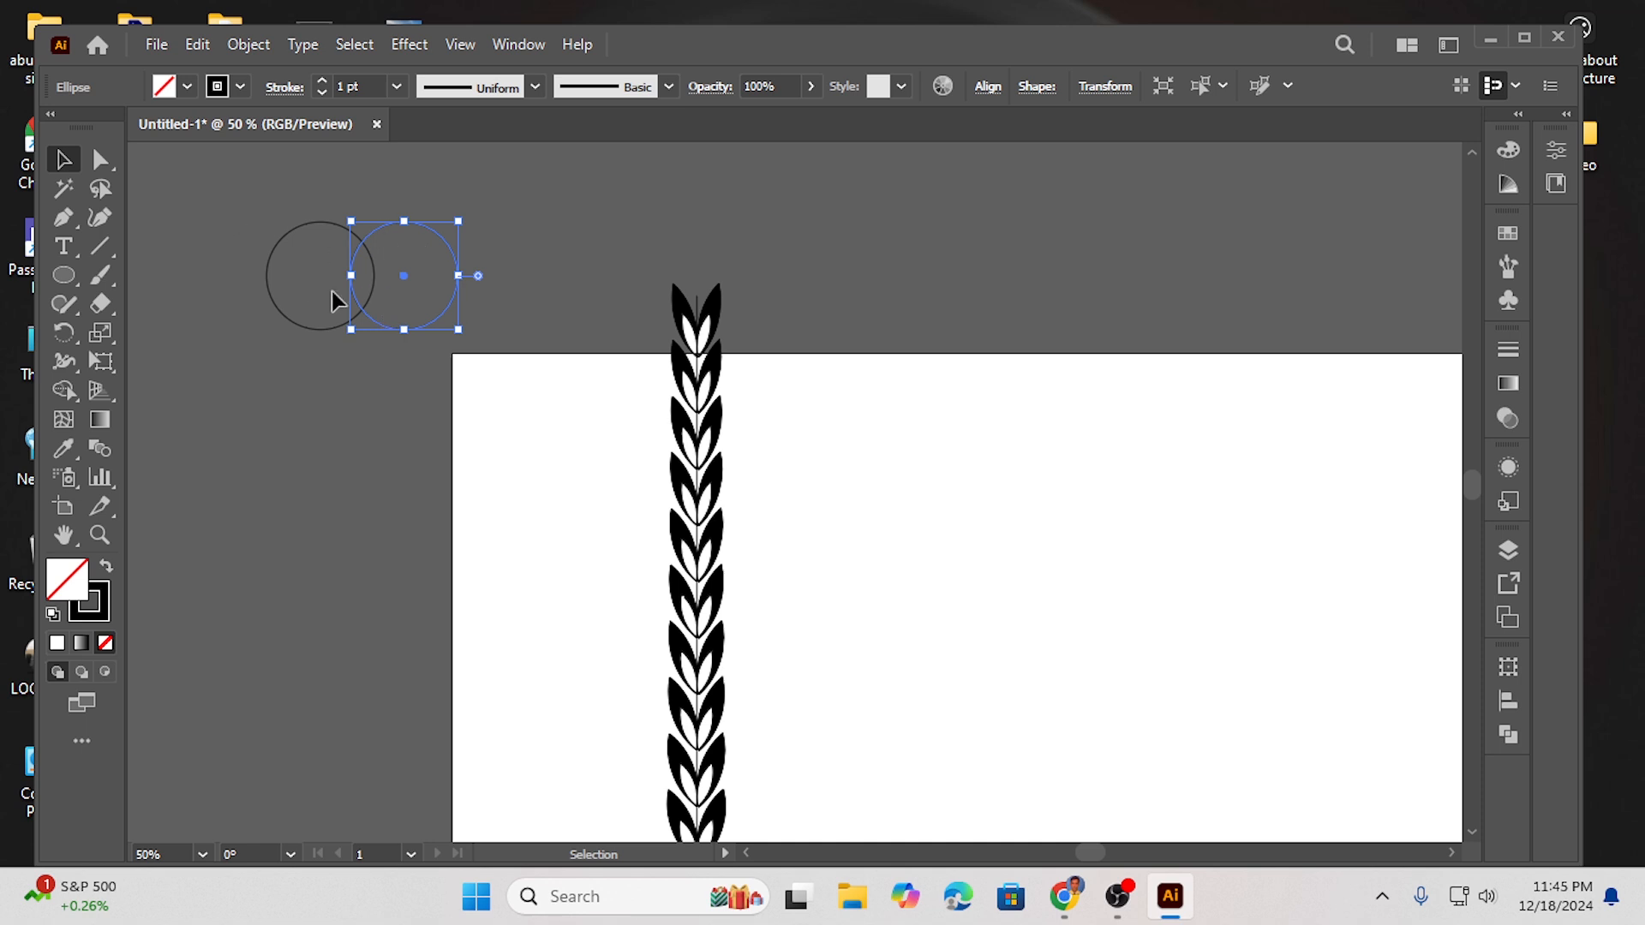
pyautogui.moveTo(237, 233); pyautogui.dragTo(473, 357)
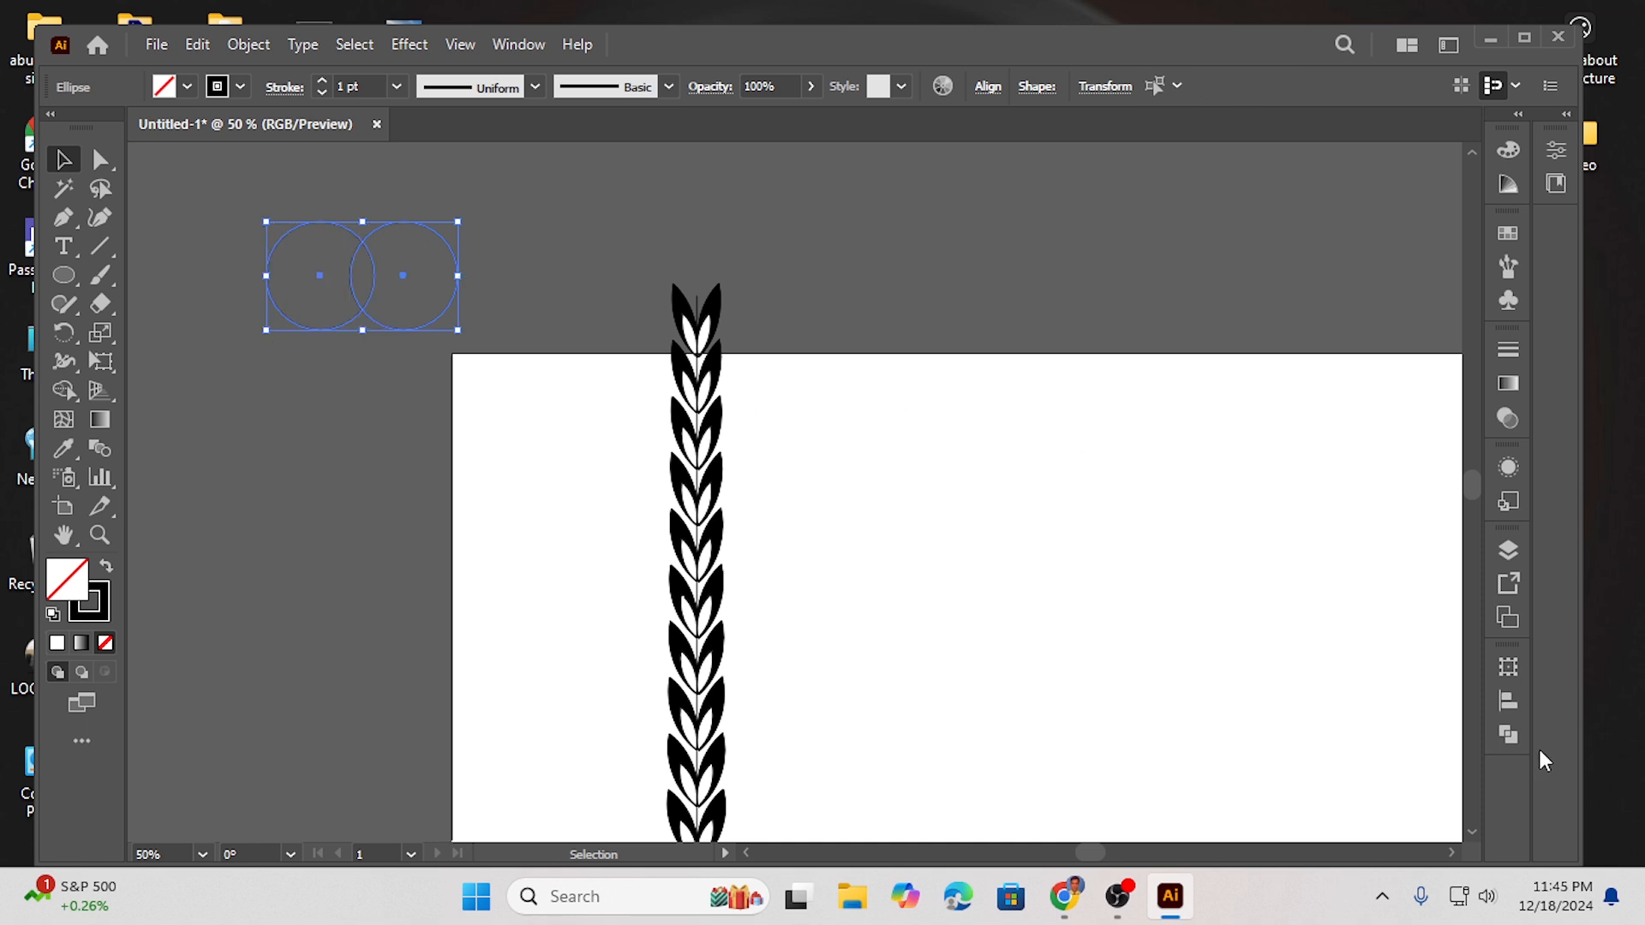
pyautogui.click(1515, 739)
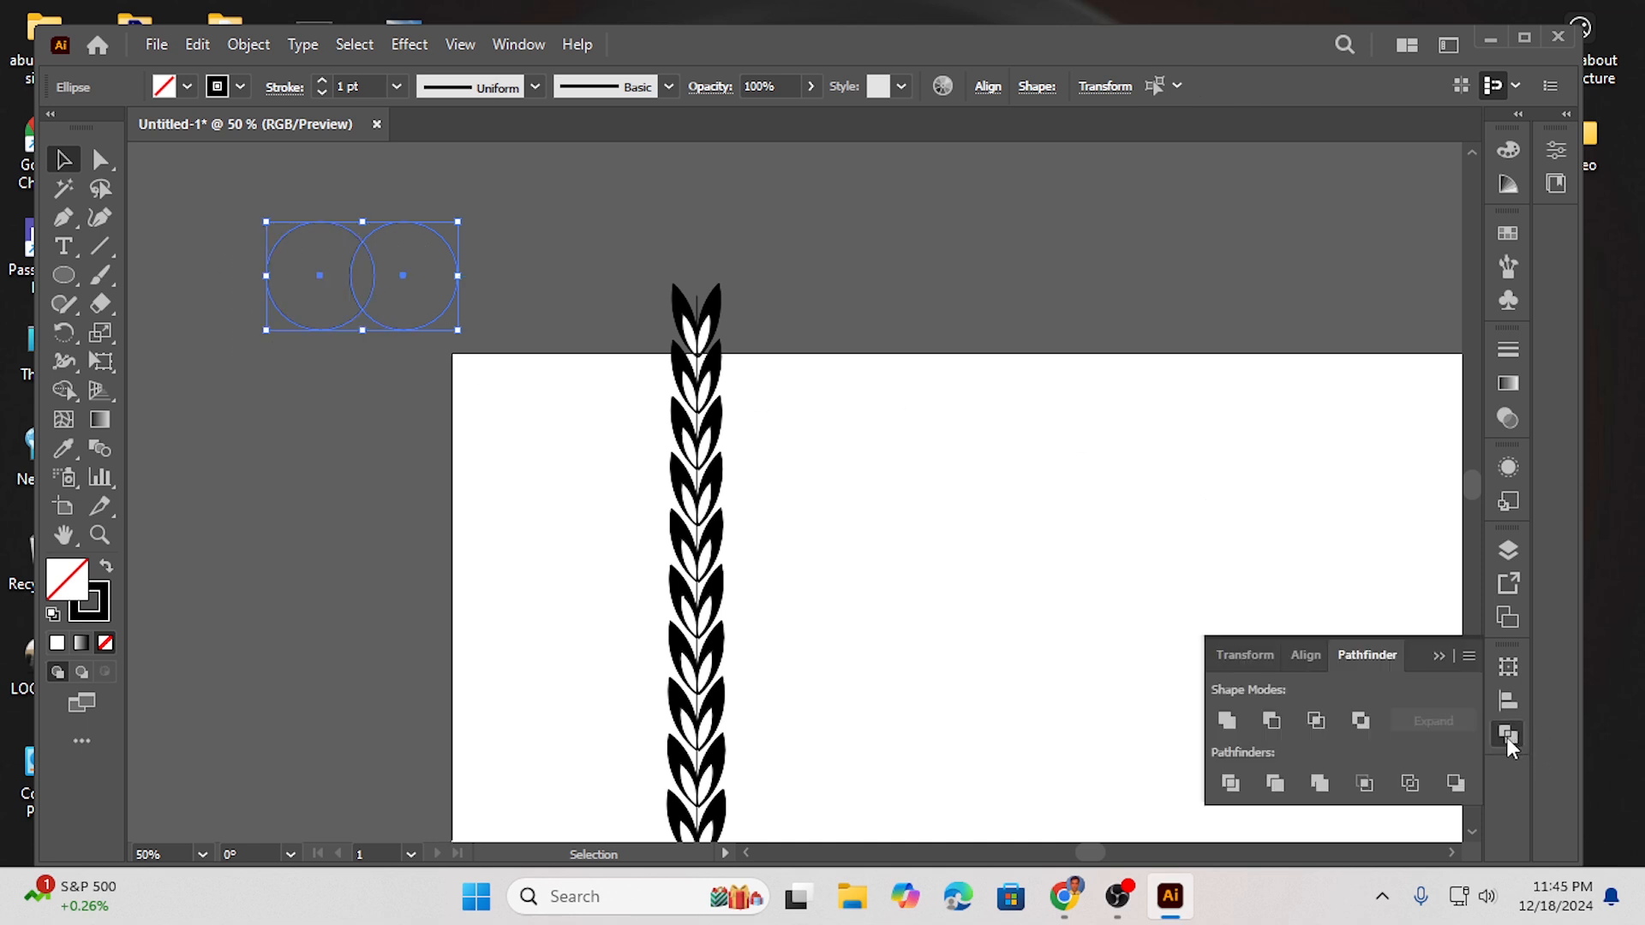
pyautogui.click(1317, 721)
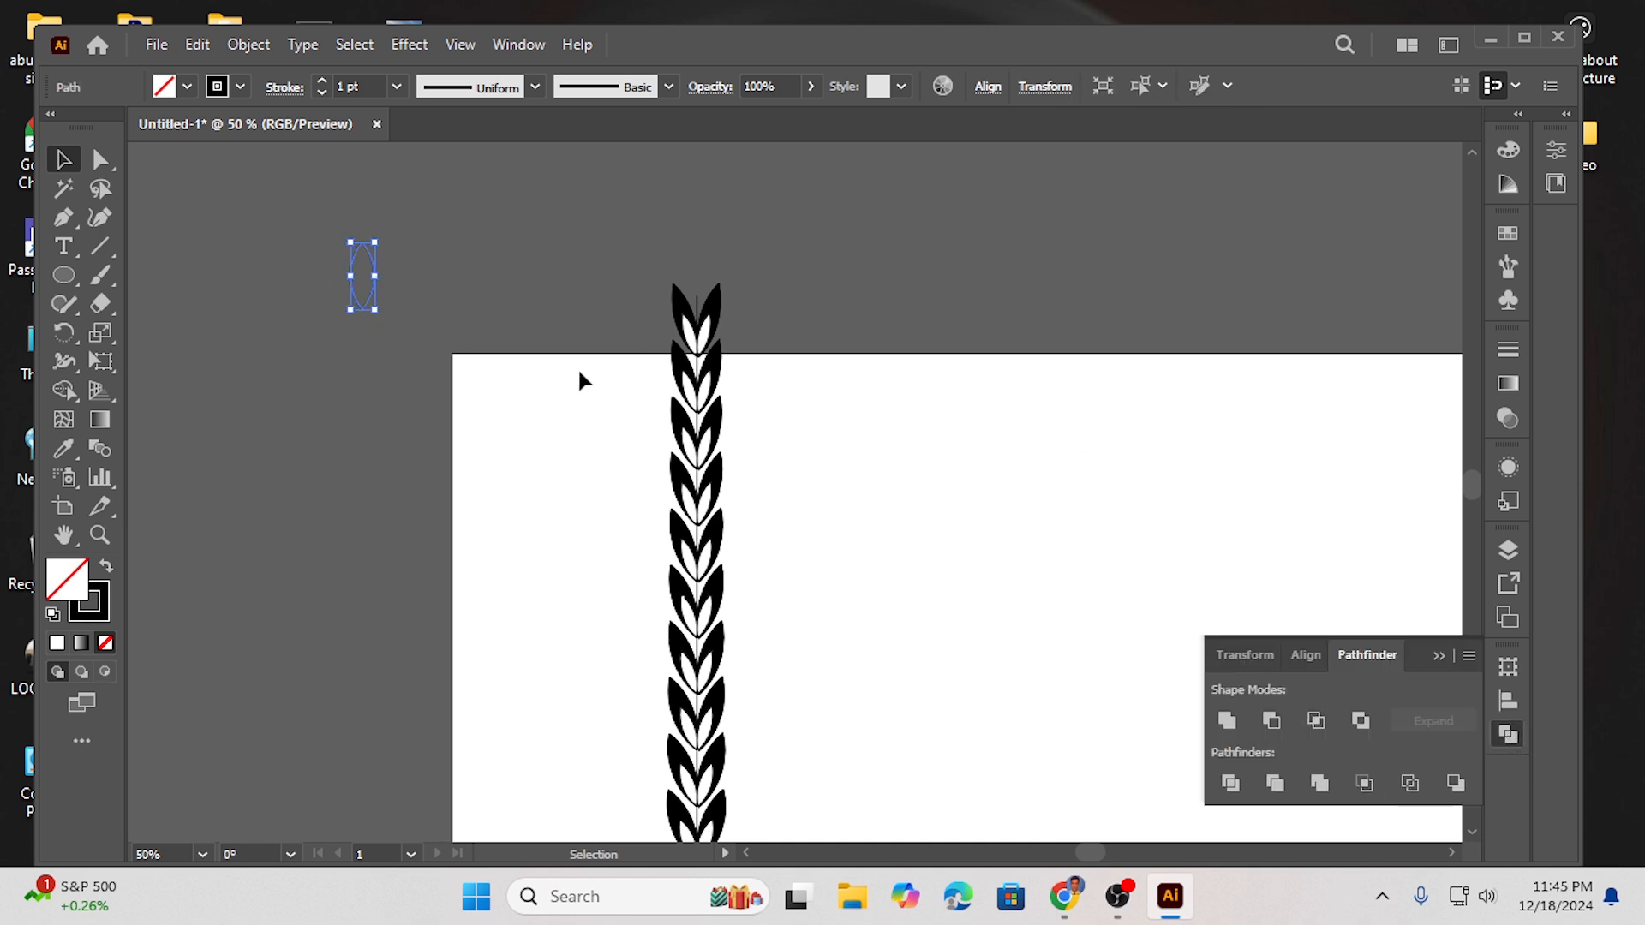
# - Fill the new leaf shape with black
pyautogui.click(186, 88)
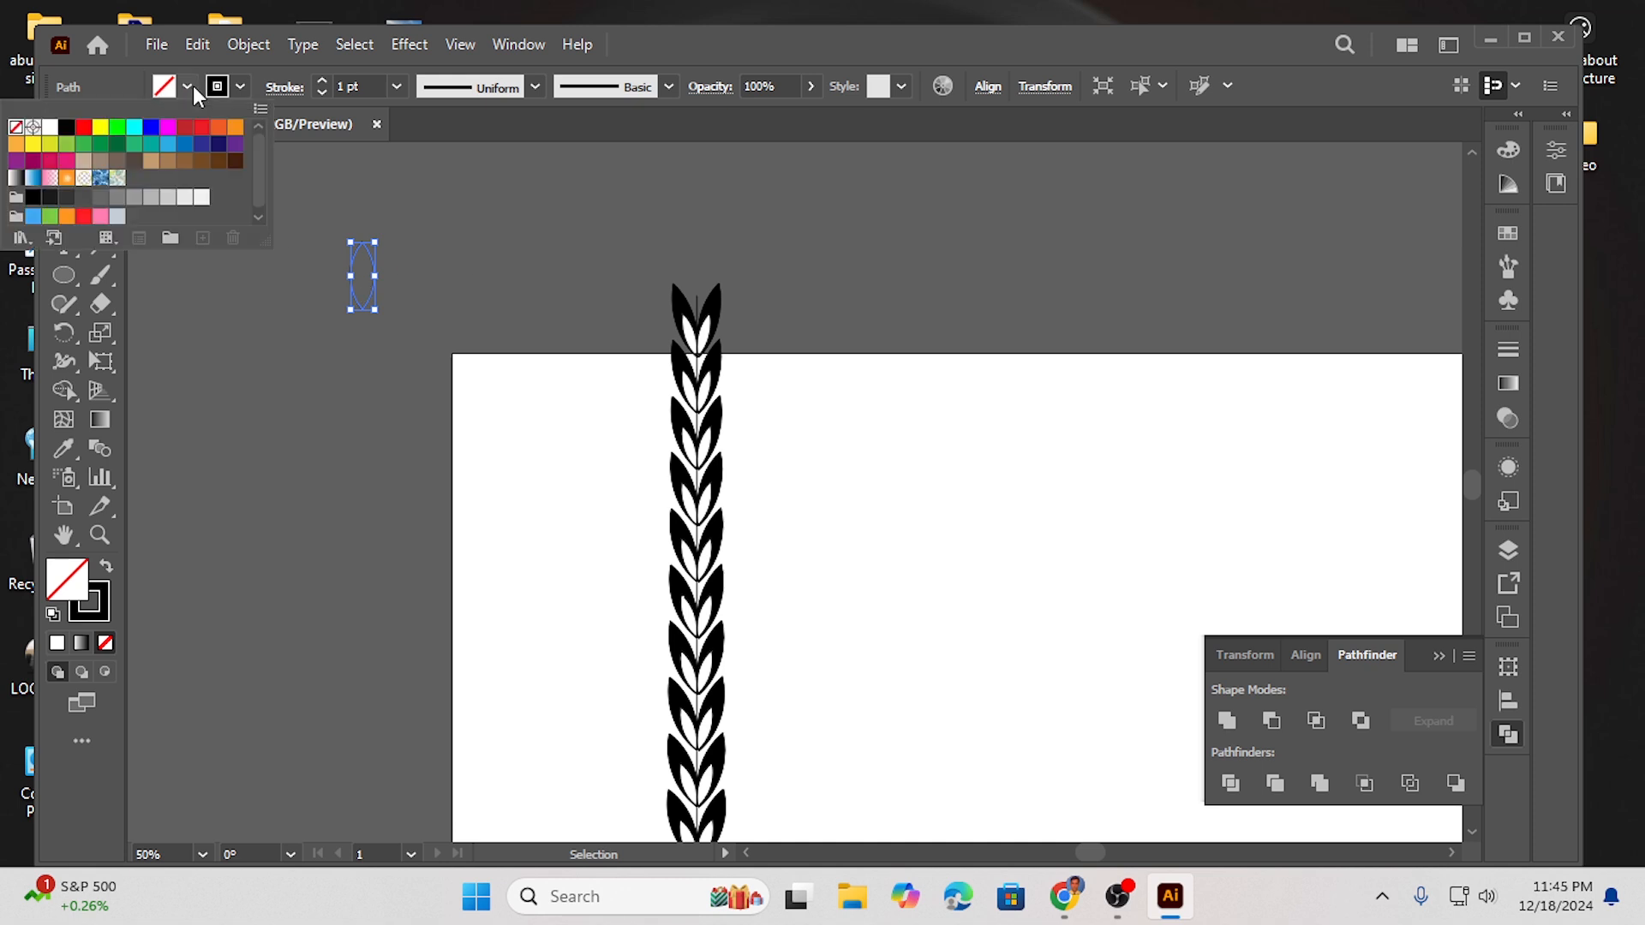
pyautogui.click(65, 127)
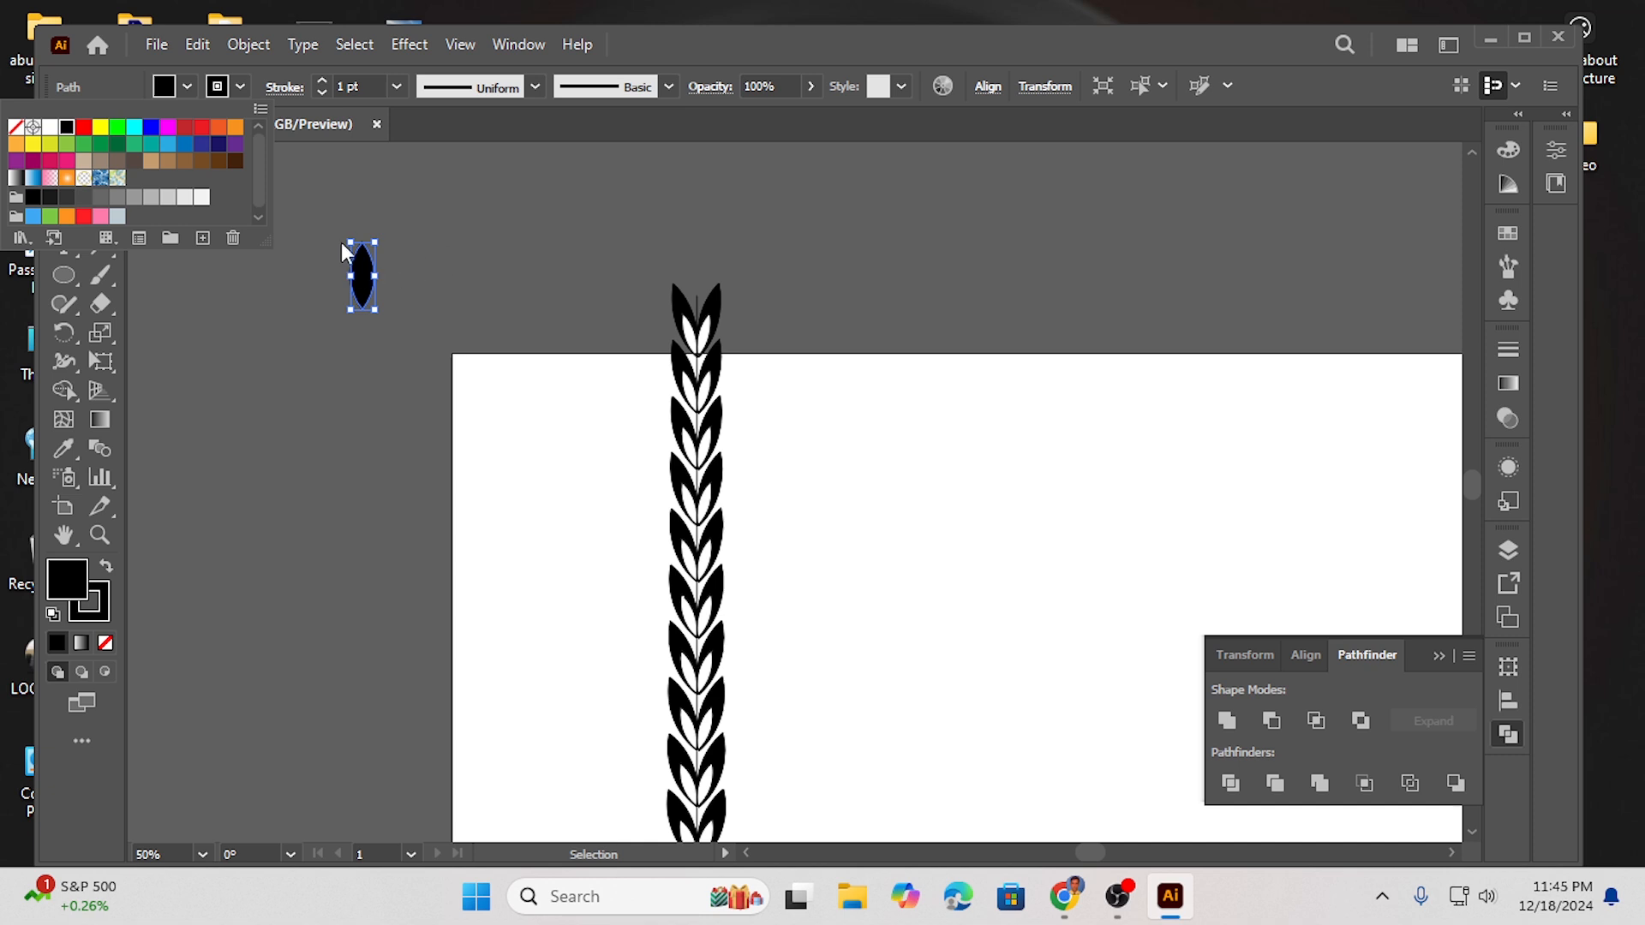
pyautogui.click(425, 229)
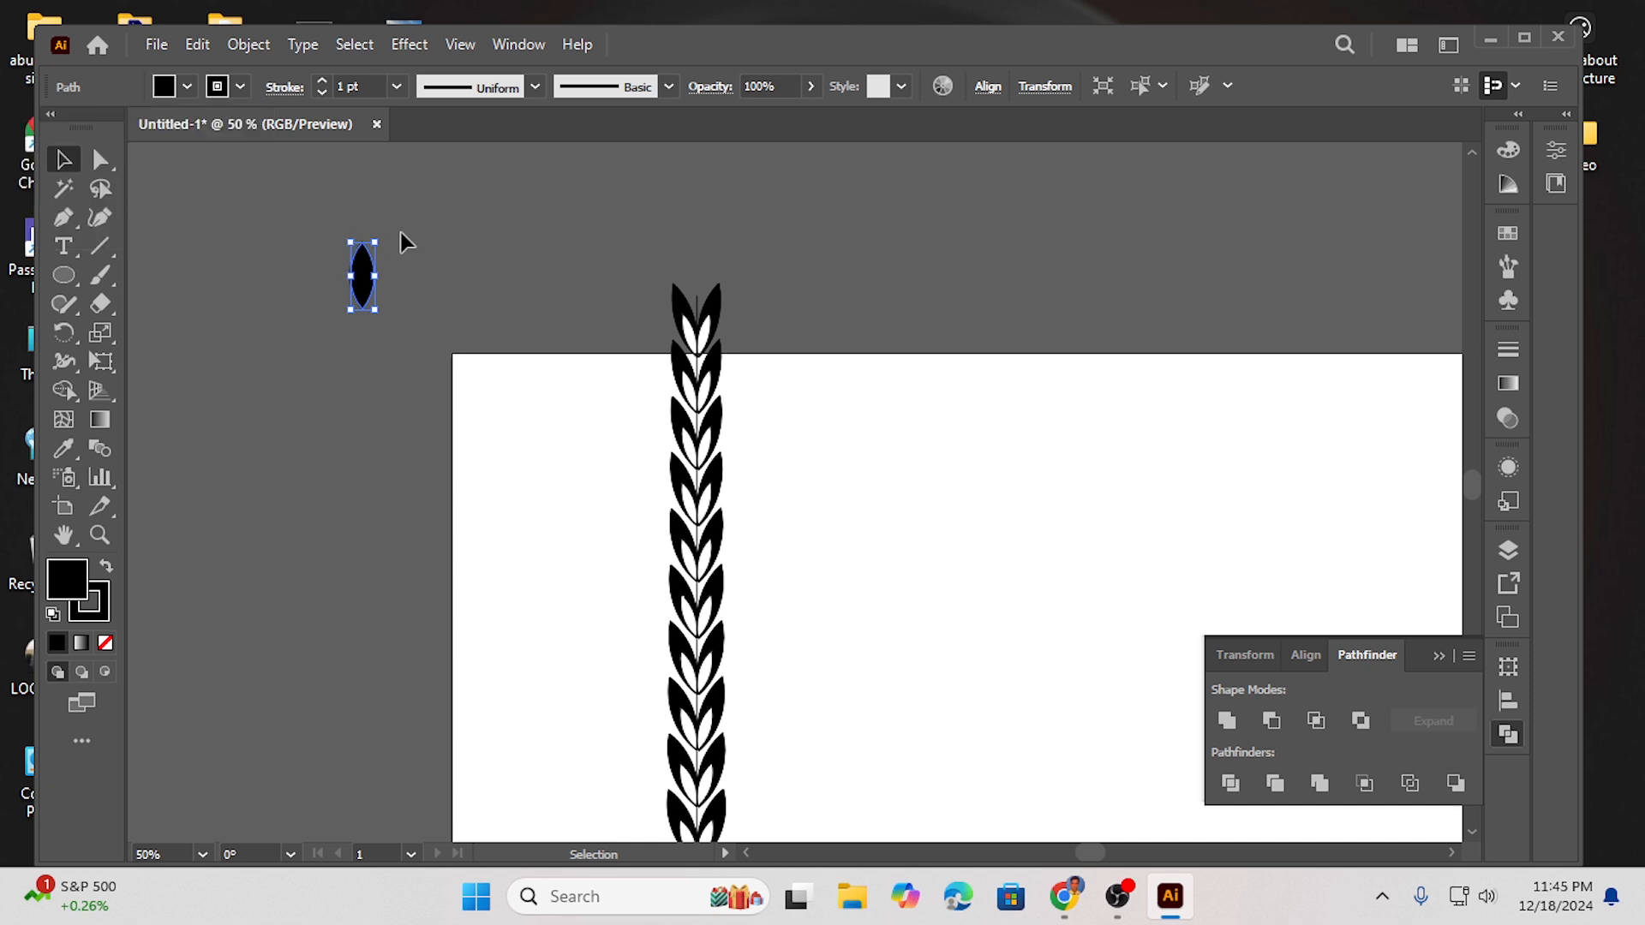
# - Move the new leaf onto the top tip of the branch
pyautogui.click(337, 248)
pyautogui.click(335, 288)
pyautogui.moveTo(349, 241); pyautogui.dragTo(694, 278)
pyautogui.click(319, 255)
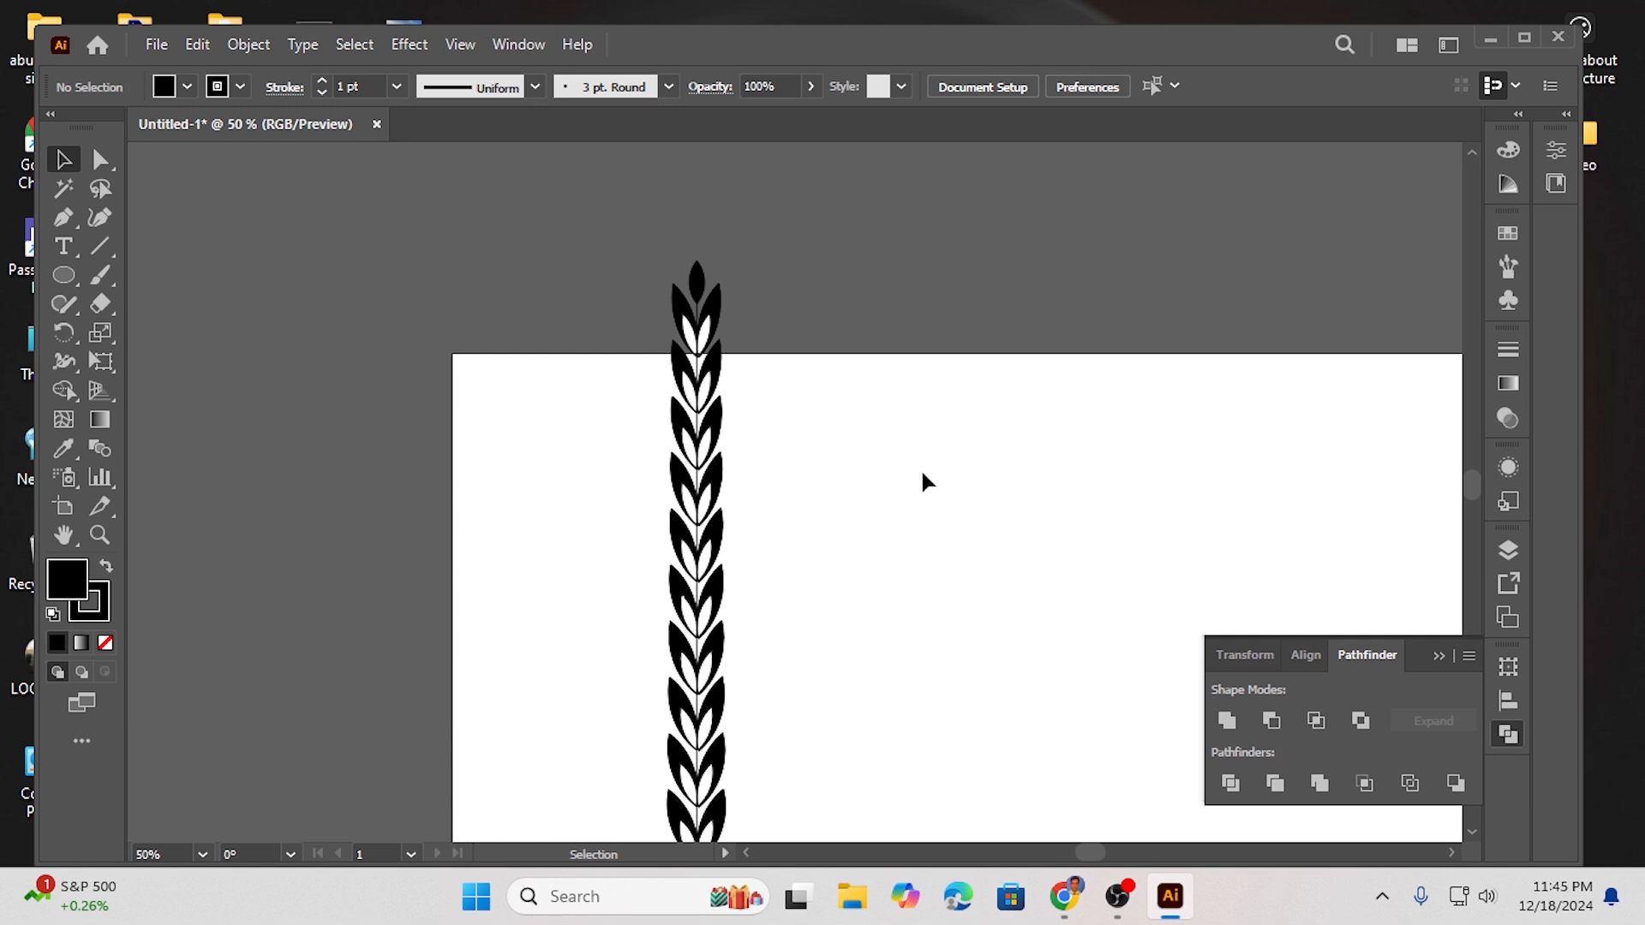
# - Save the whole branch as a new Art Brush with upward direction, then delete the original branch artwork
pyautogui.click(1441, 656)
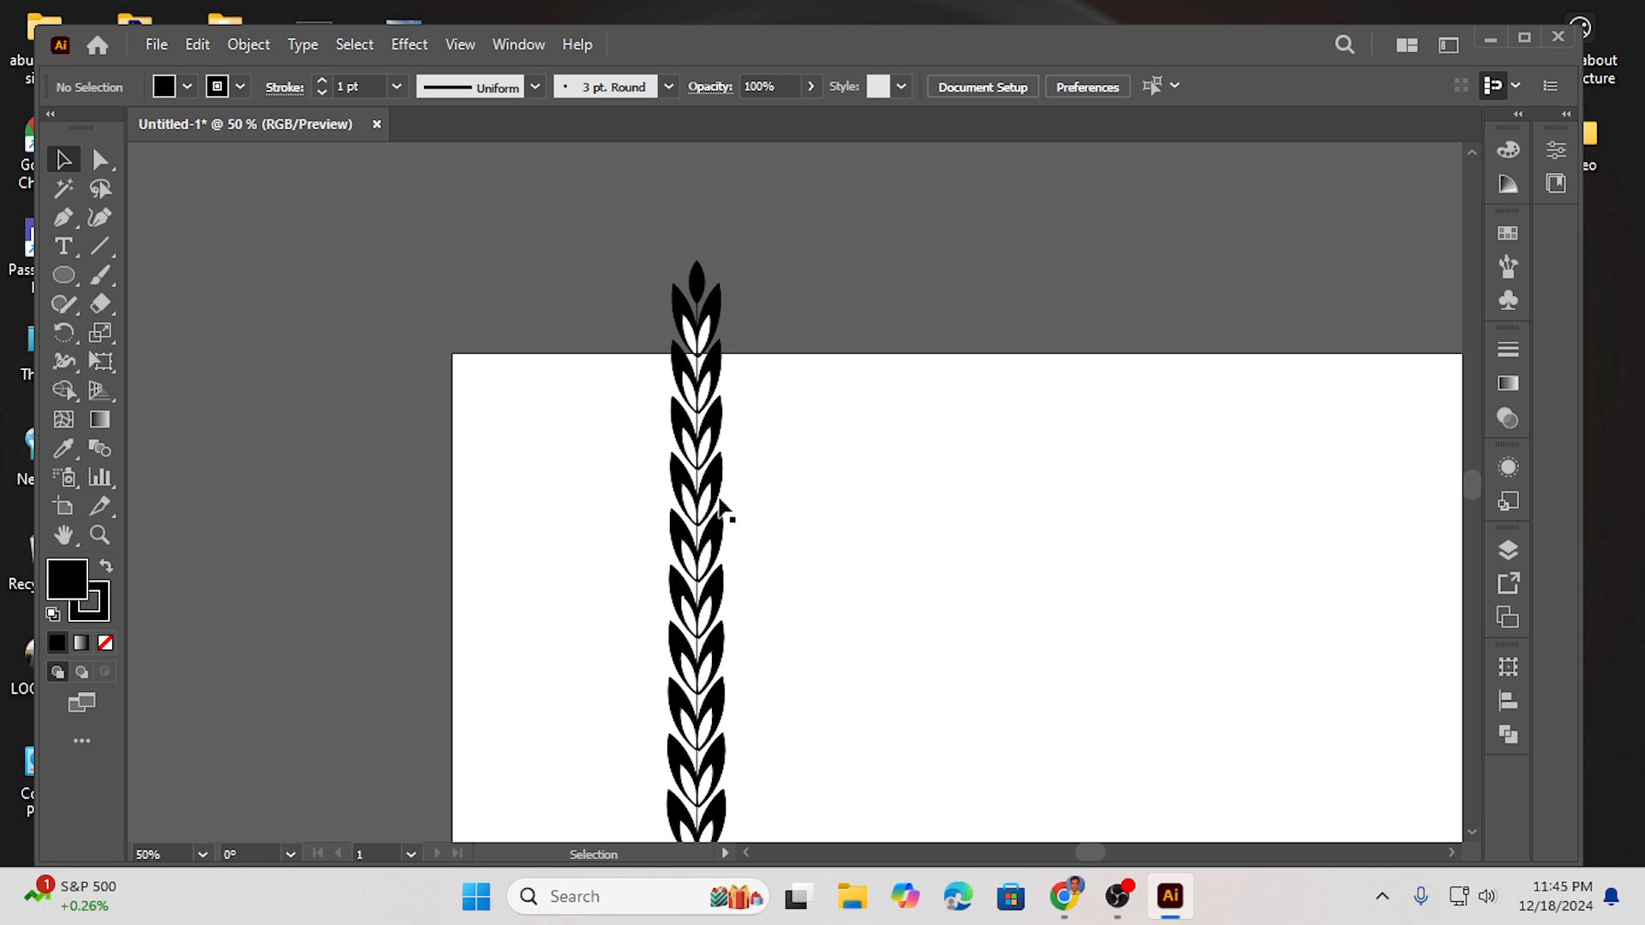
pyautogui.moveTo(640, 257); pyautogui.dragTo(738, 338)
pyautogui.moveTo(625, 248); pyautogui.dragTo(837, 683)
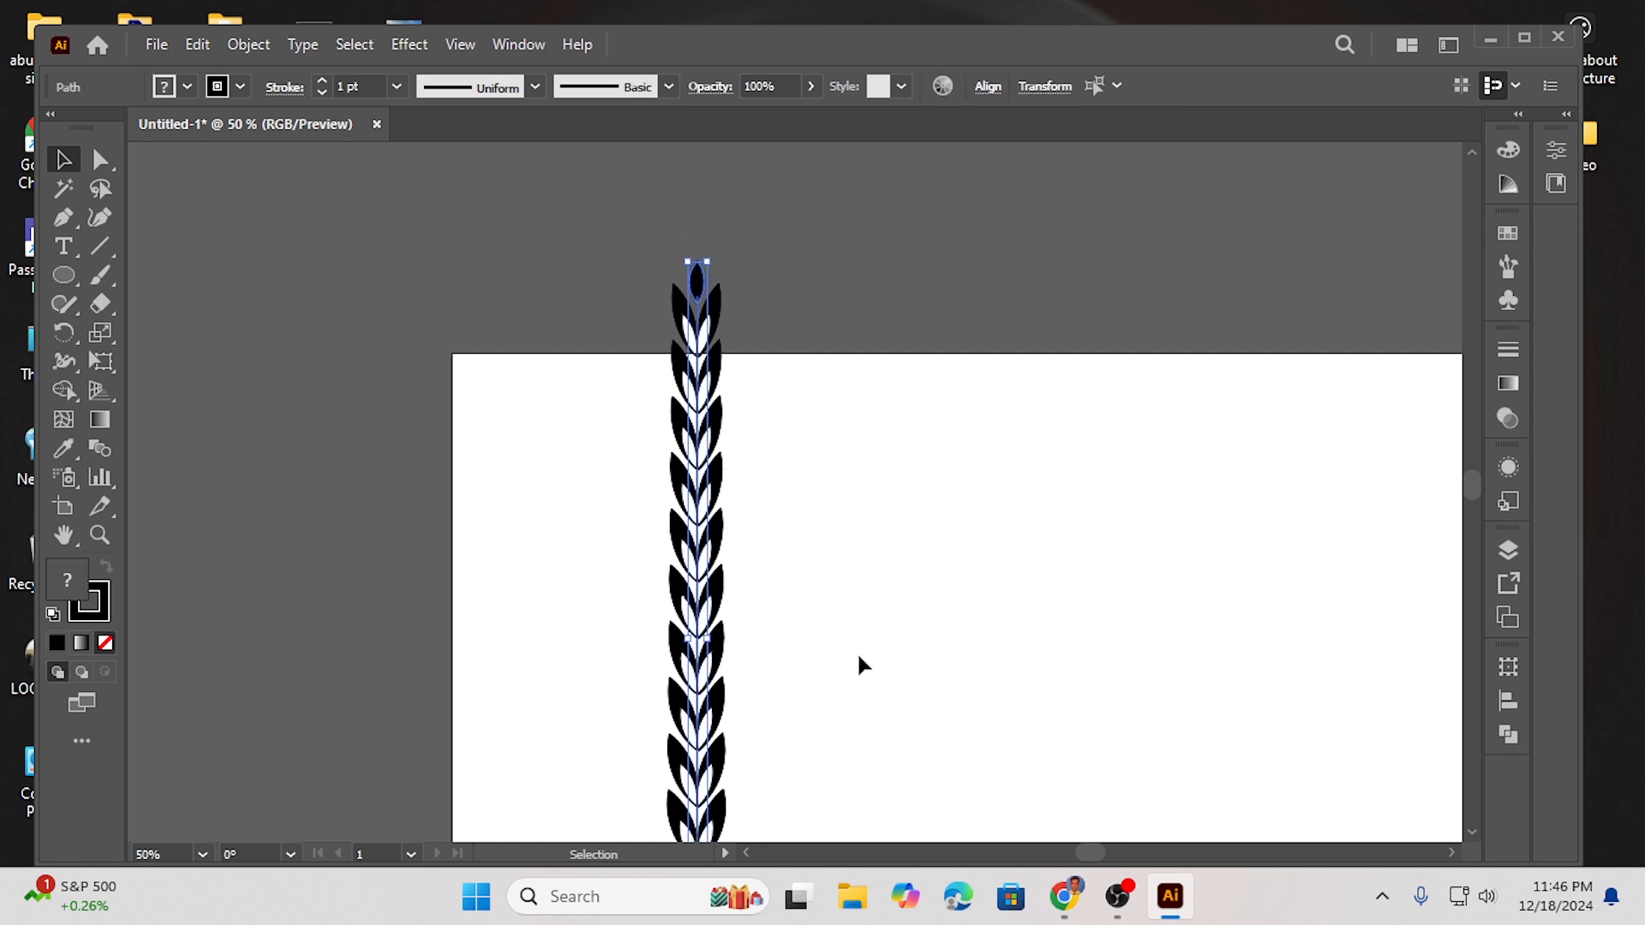
pyautogui.scroll(-2, 905, 583)
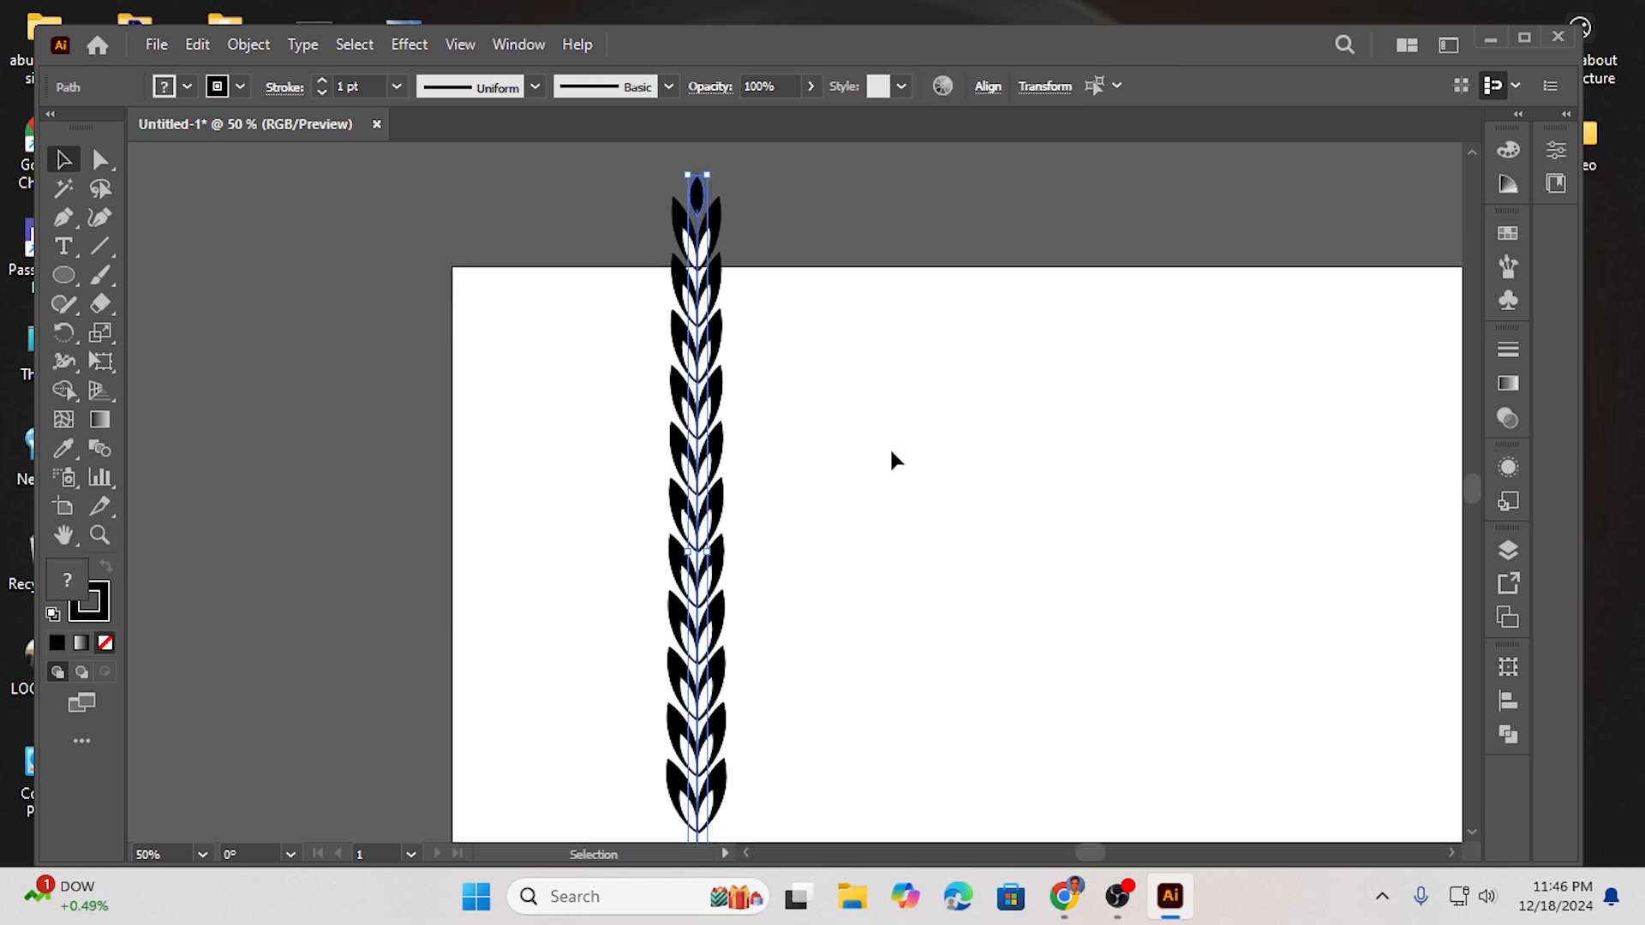
pyautogui.scroll(-1, 728, 378)
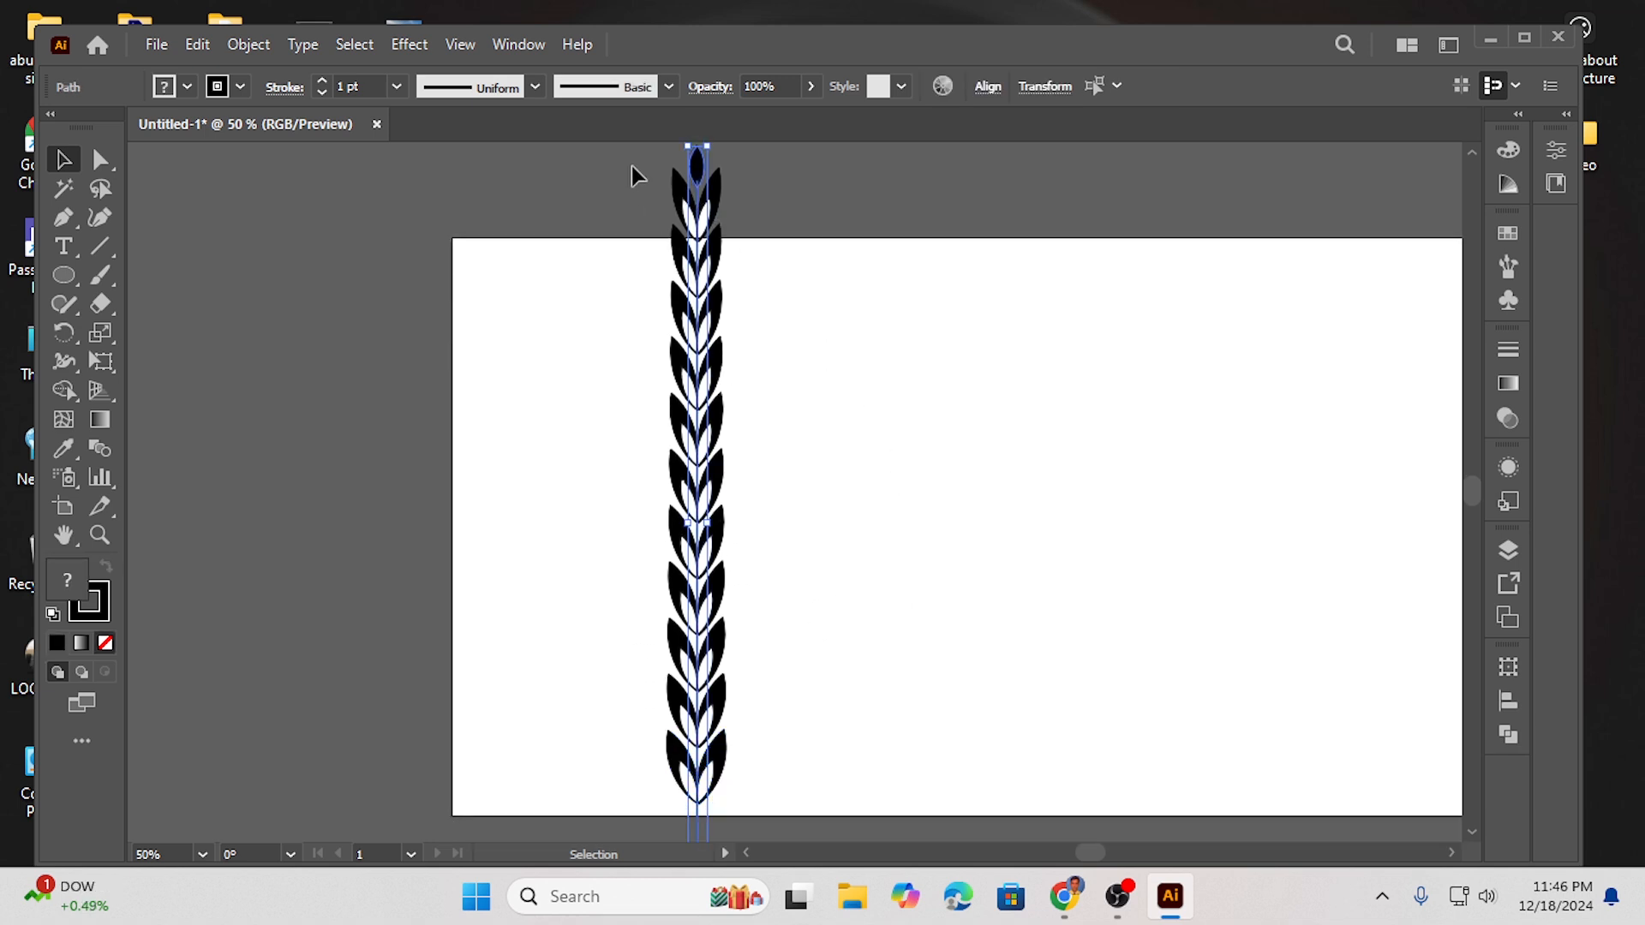
pyautogui.moveTo(743, 275); pyautogui.dragTo(795, 810)
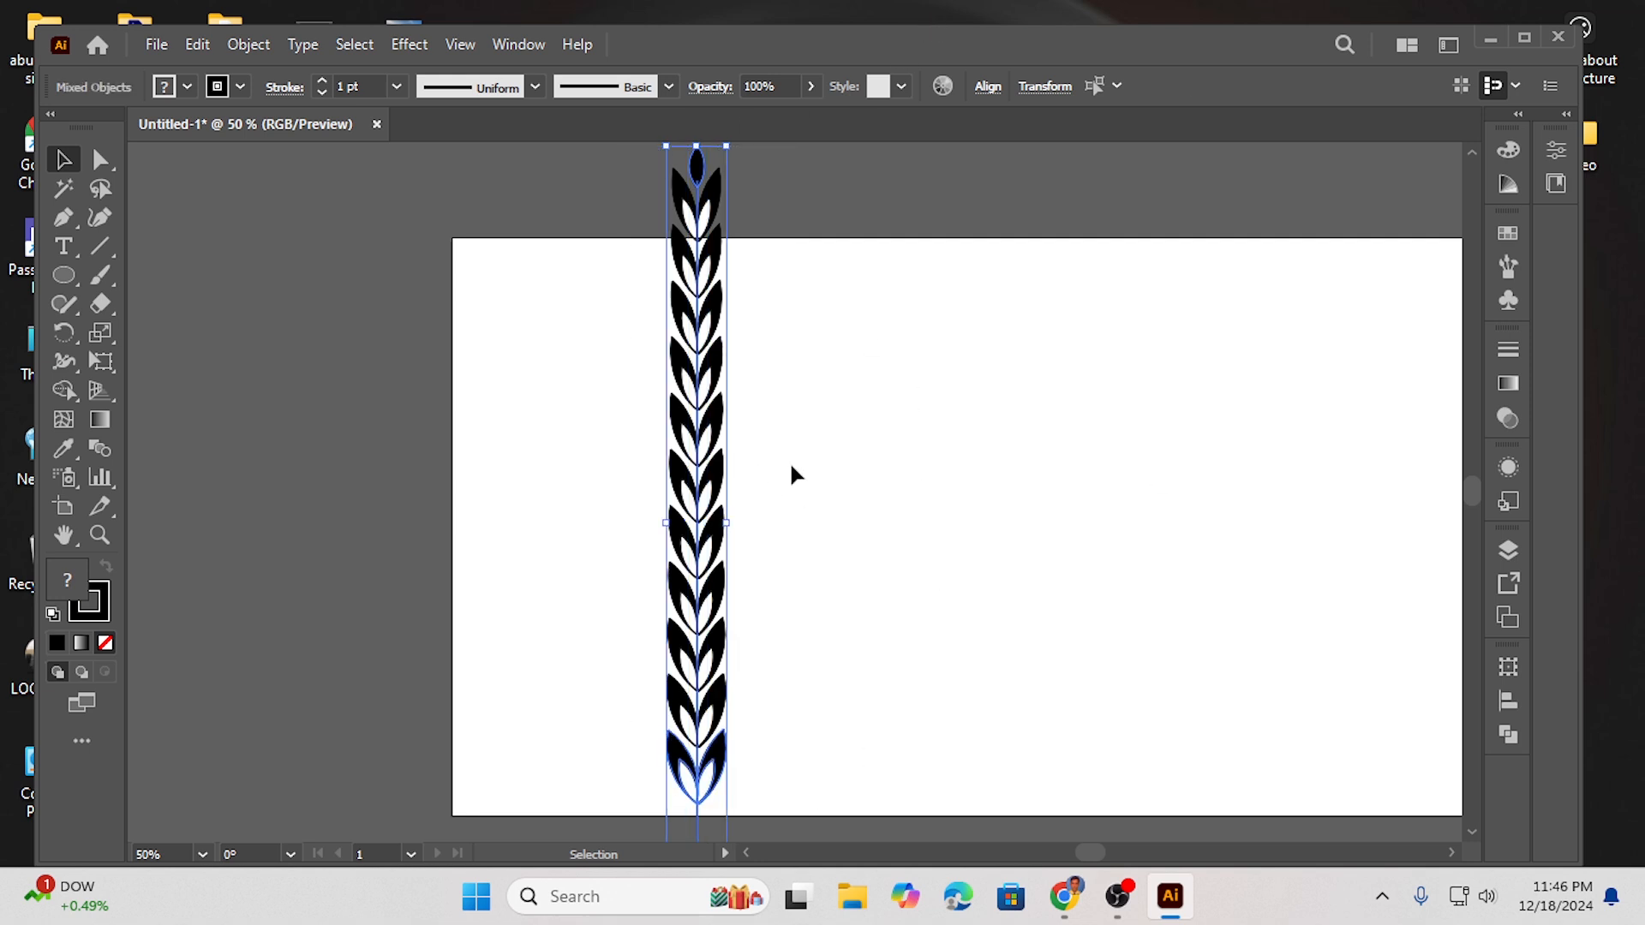
pyautogui.click(1511, 265)
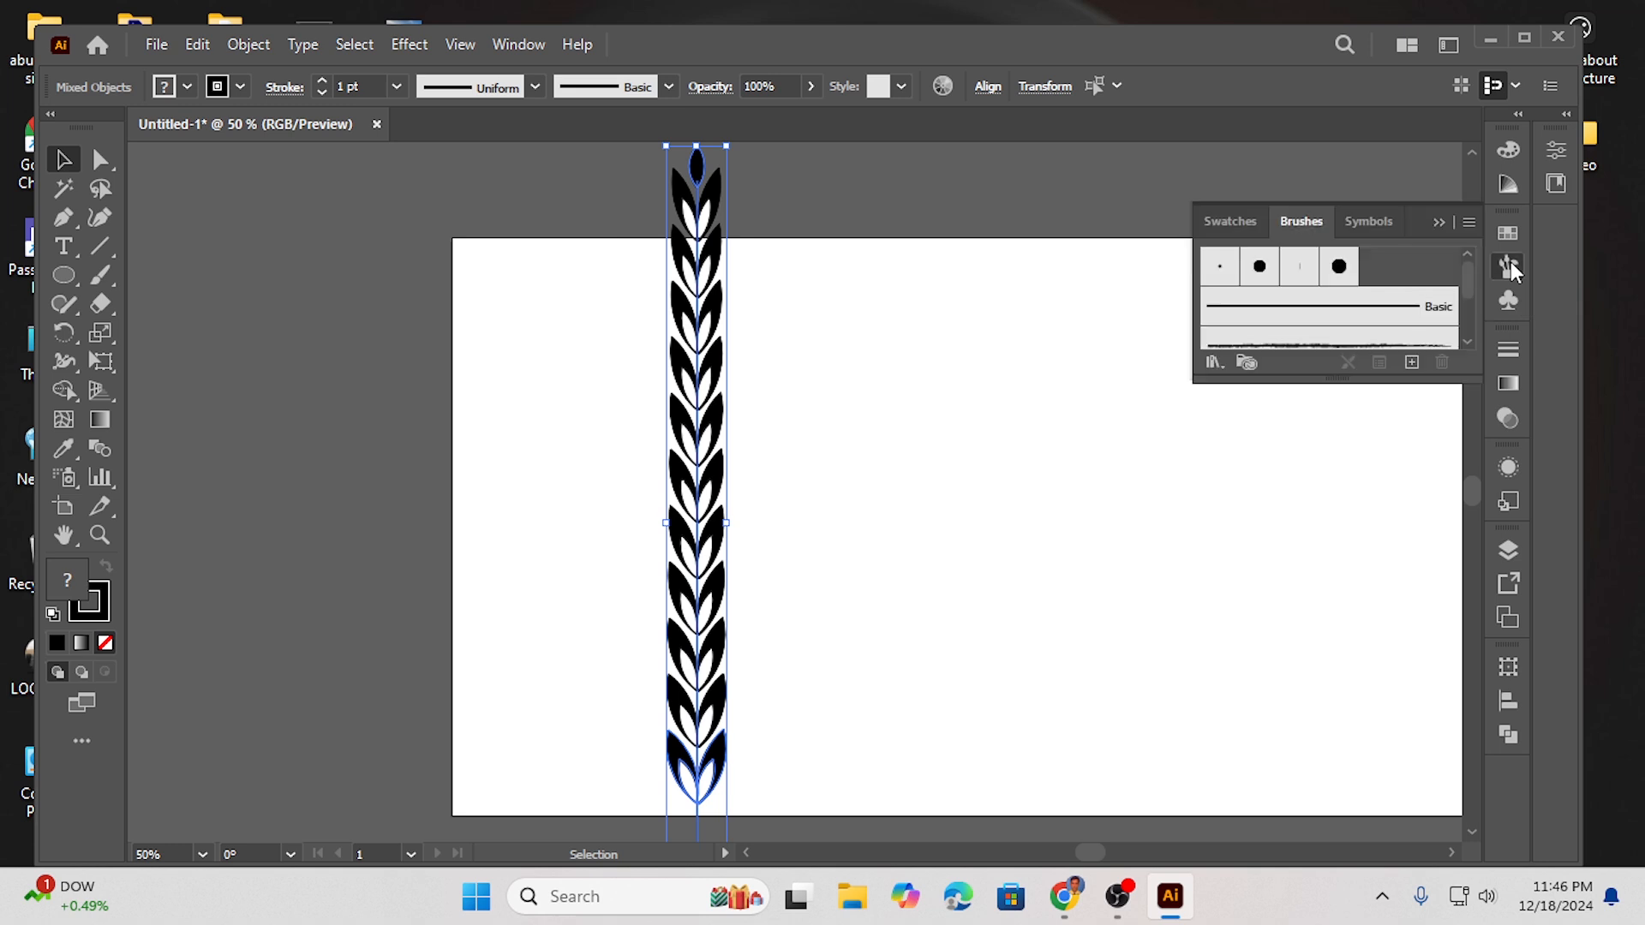
pyautogui.click(1412, 363)
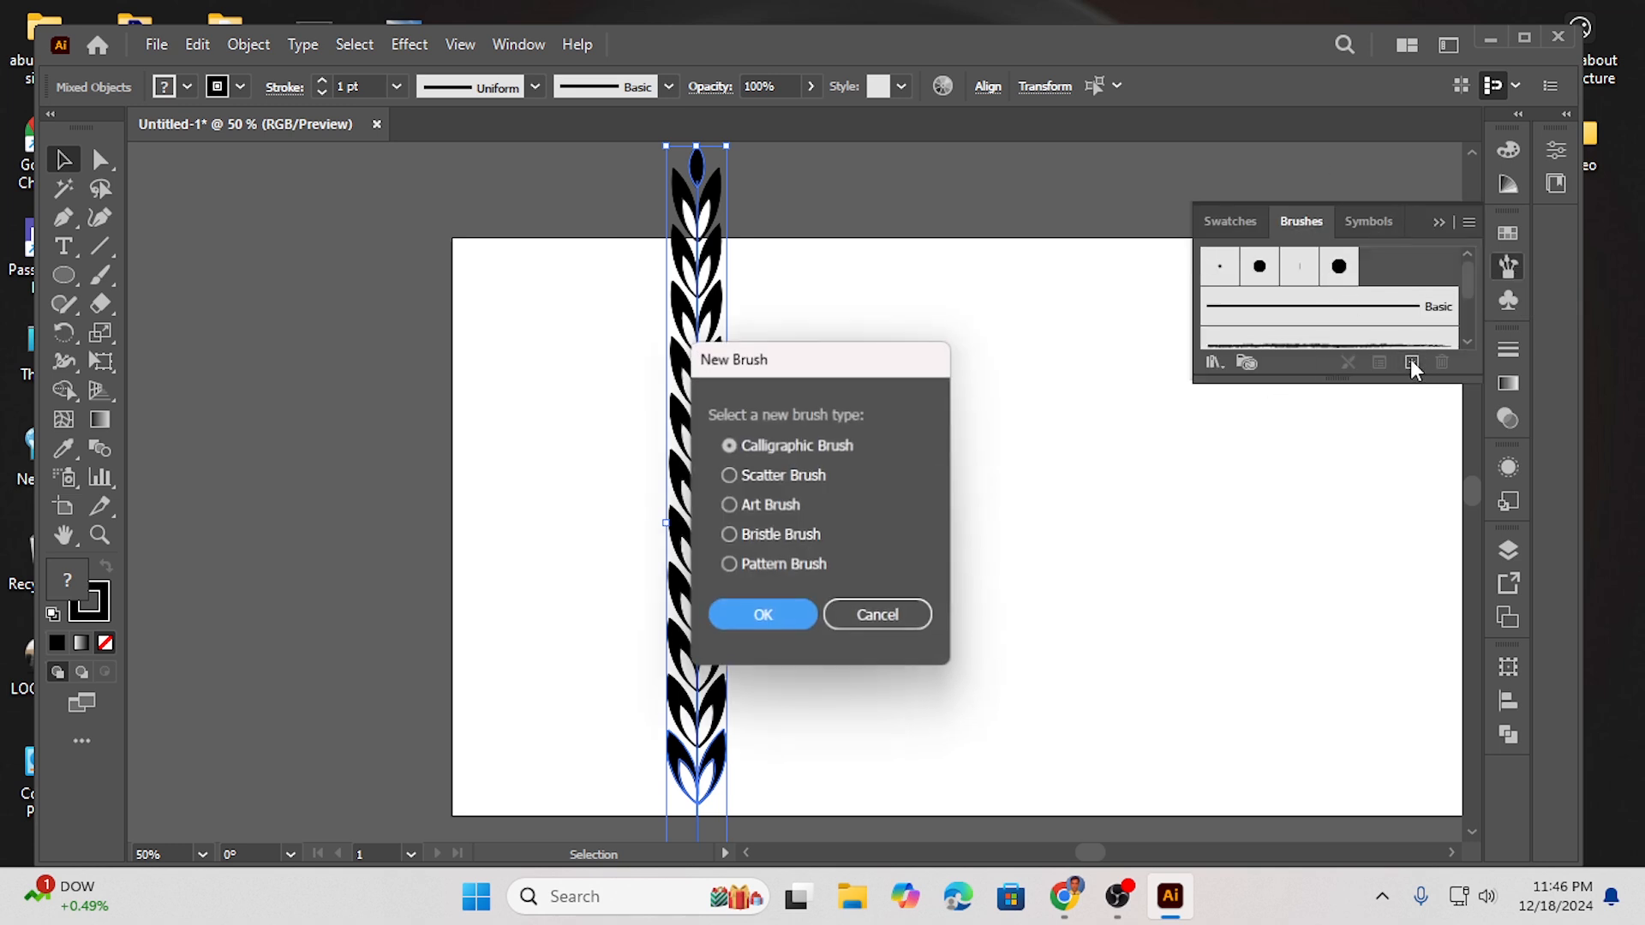
pyautogui.click(761, 506)
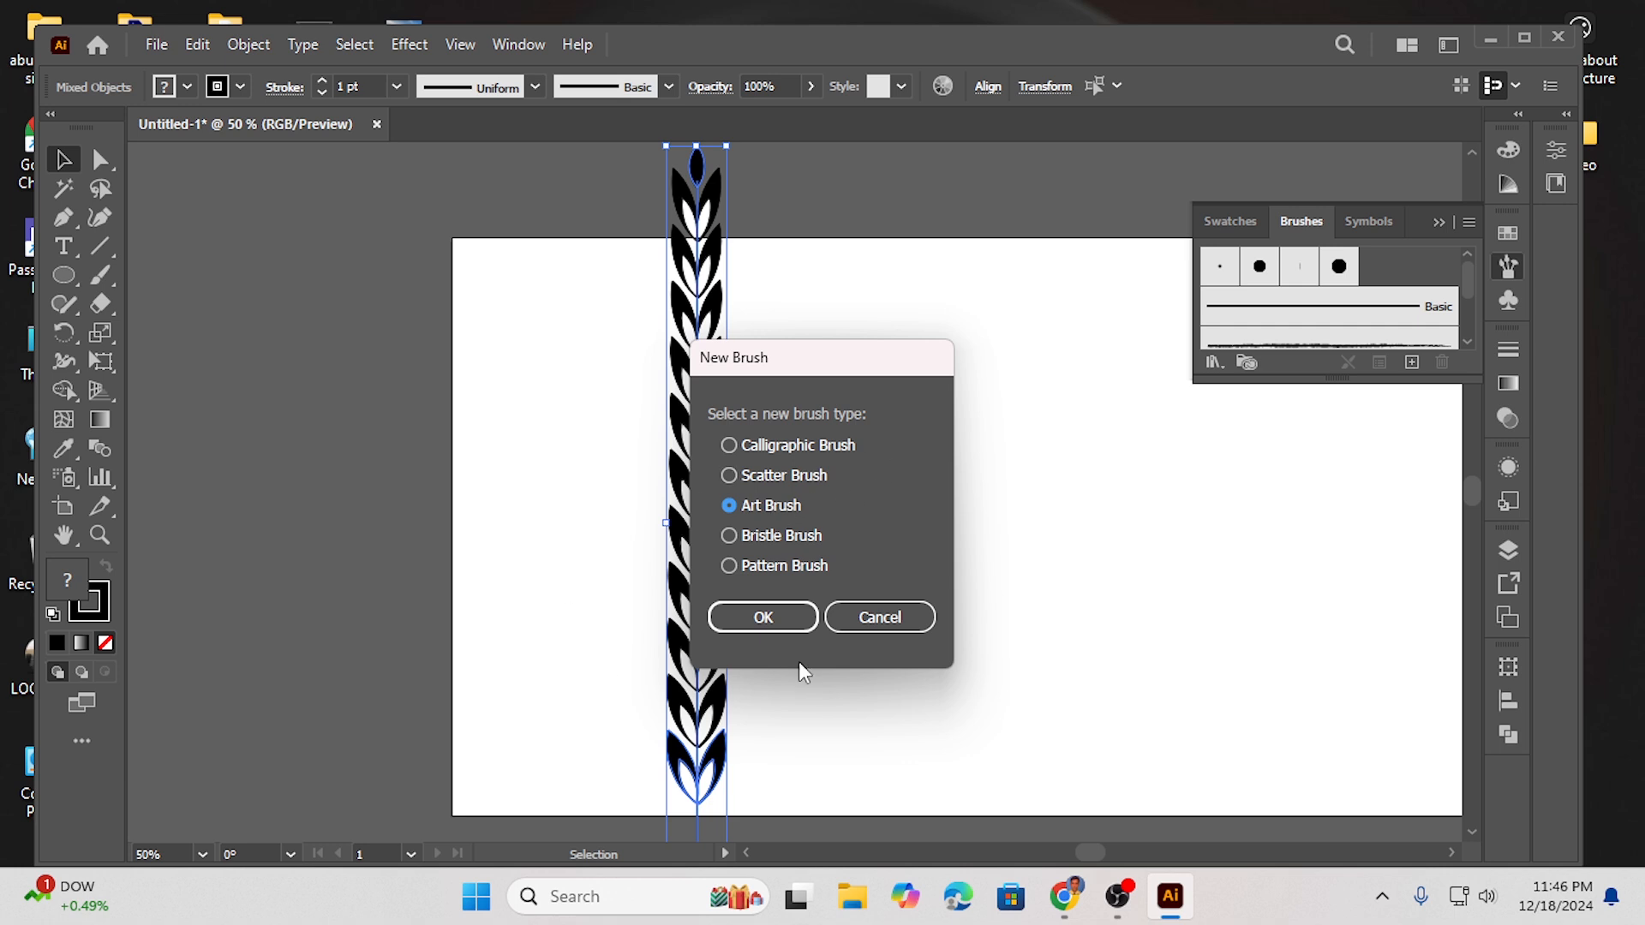
pyautogui.click(761, 619)
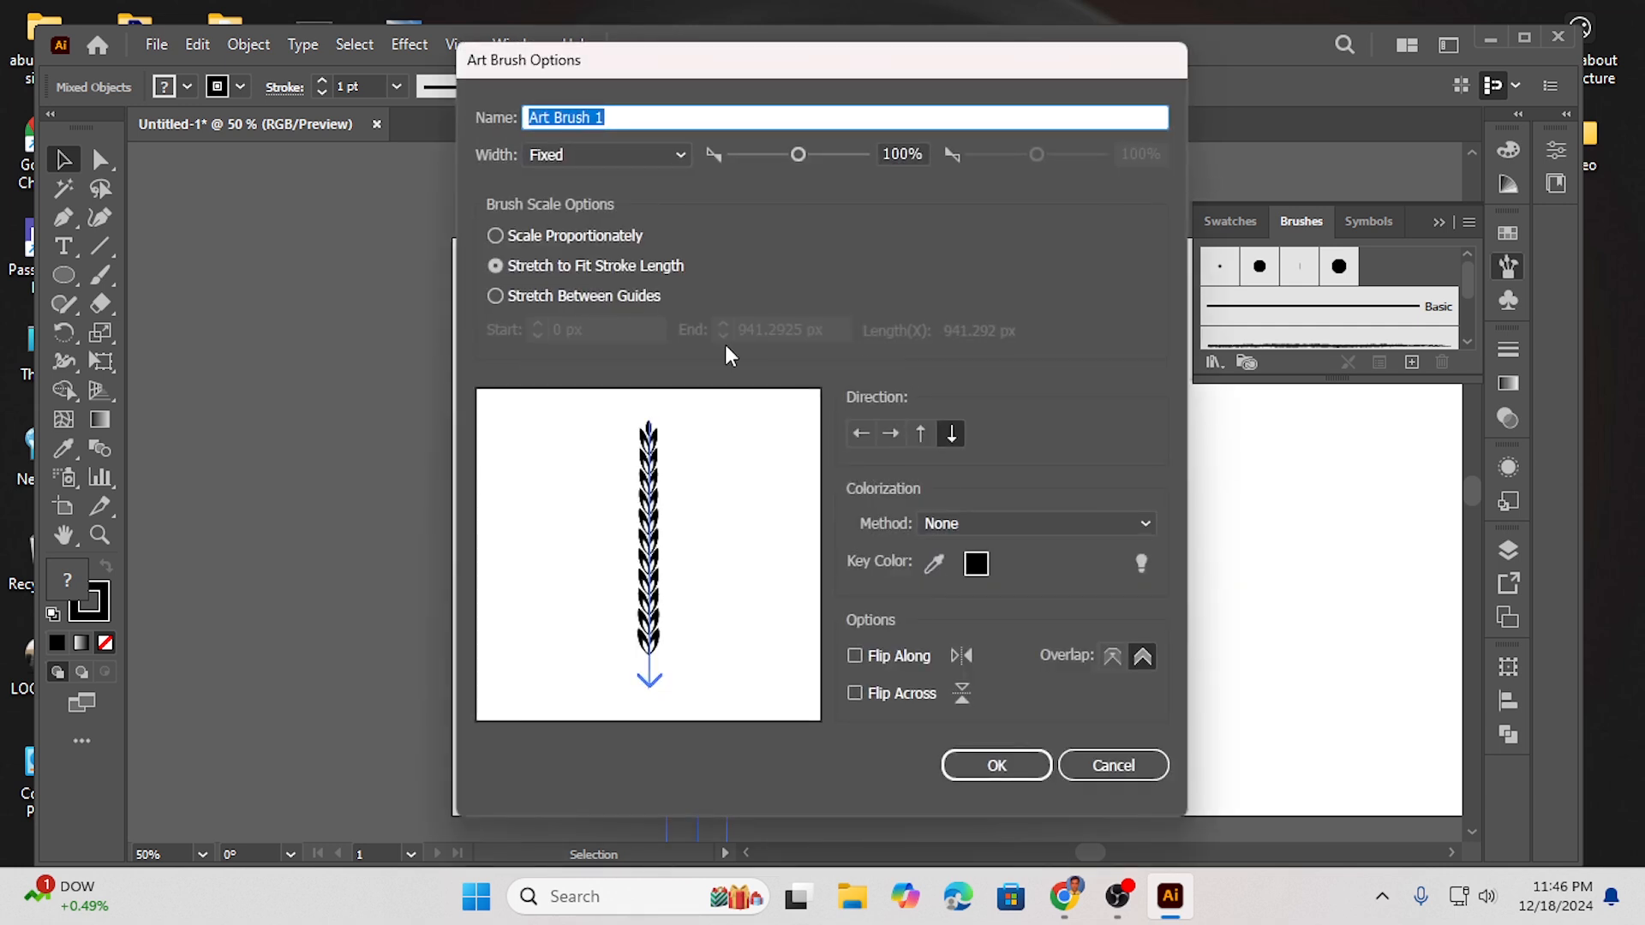
pyautogui.click(922, 431)
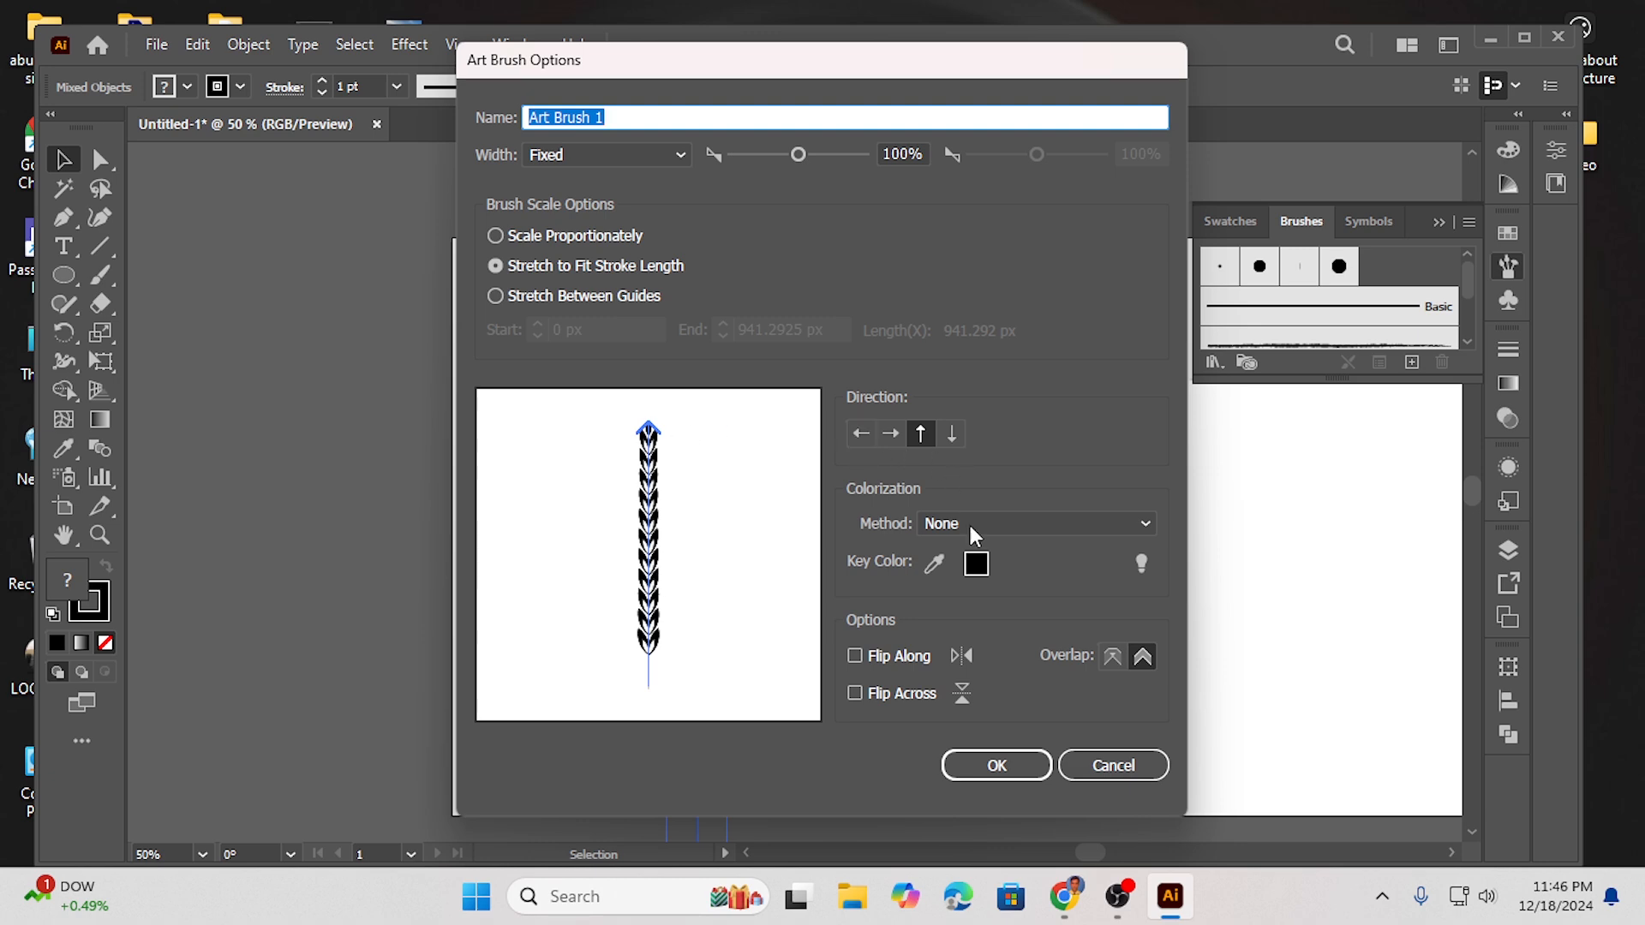
pyautogui.click(1001, 765)
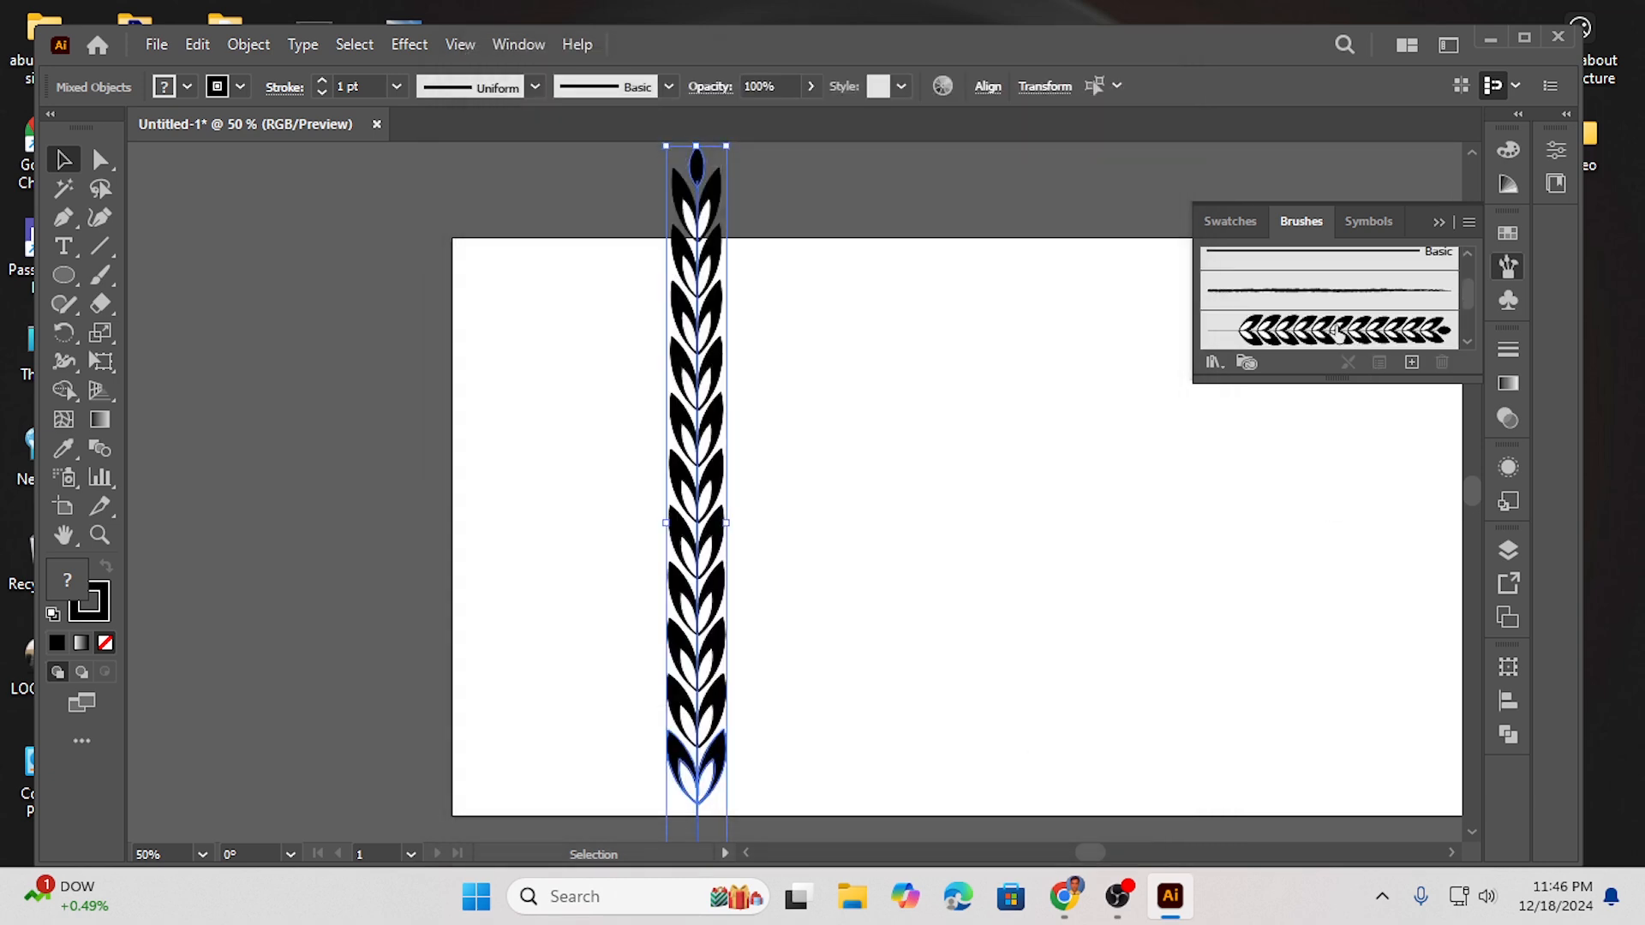
pyautogui.press('Delete')
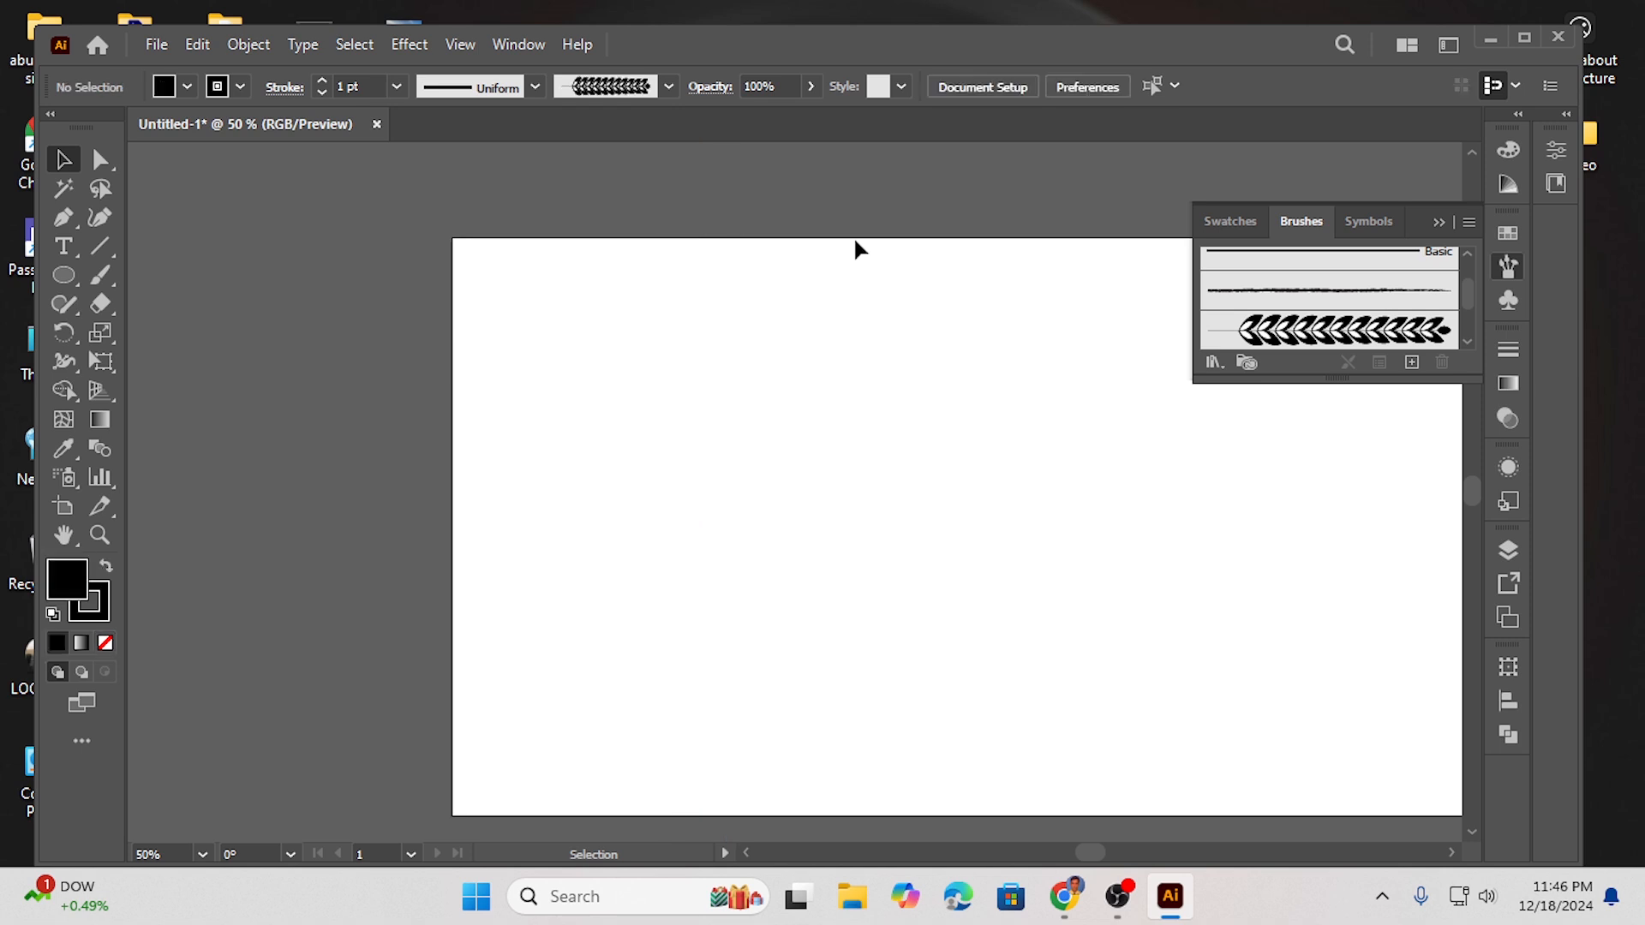
# - Draw a large circle on the artboard and set its fill to none
pyautogui.click(63, 280)
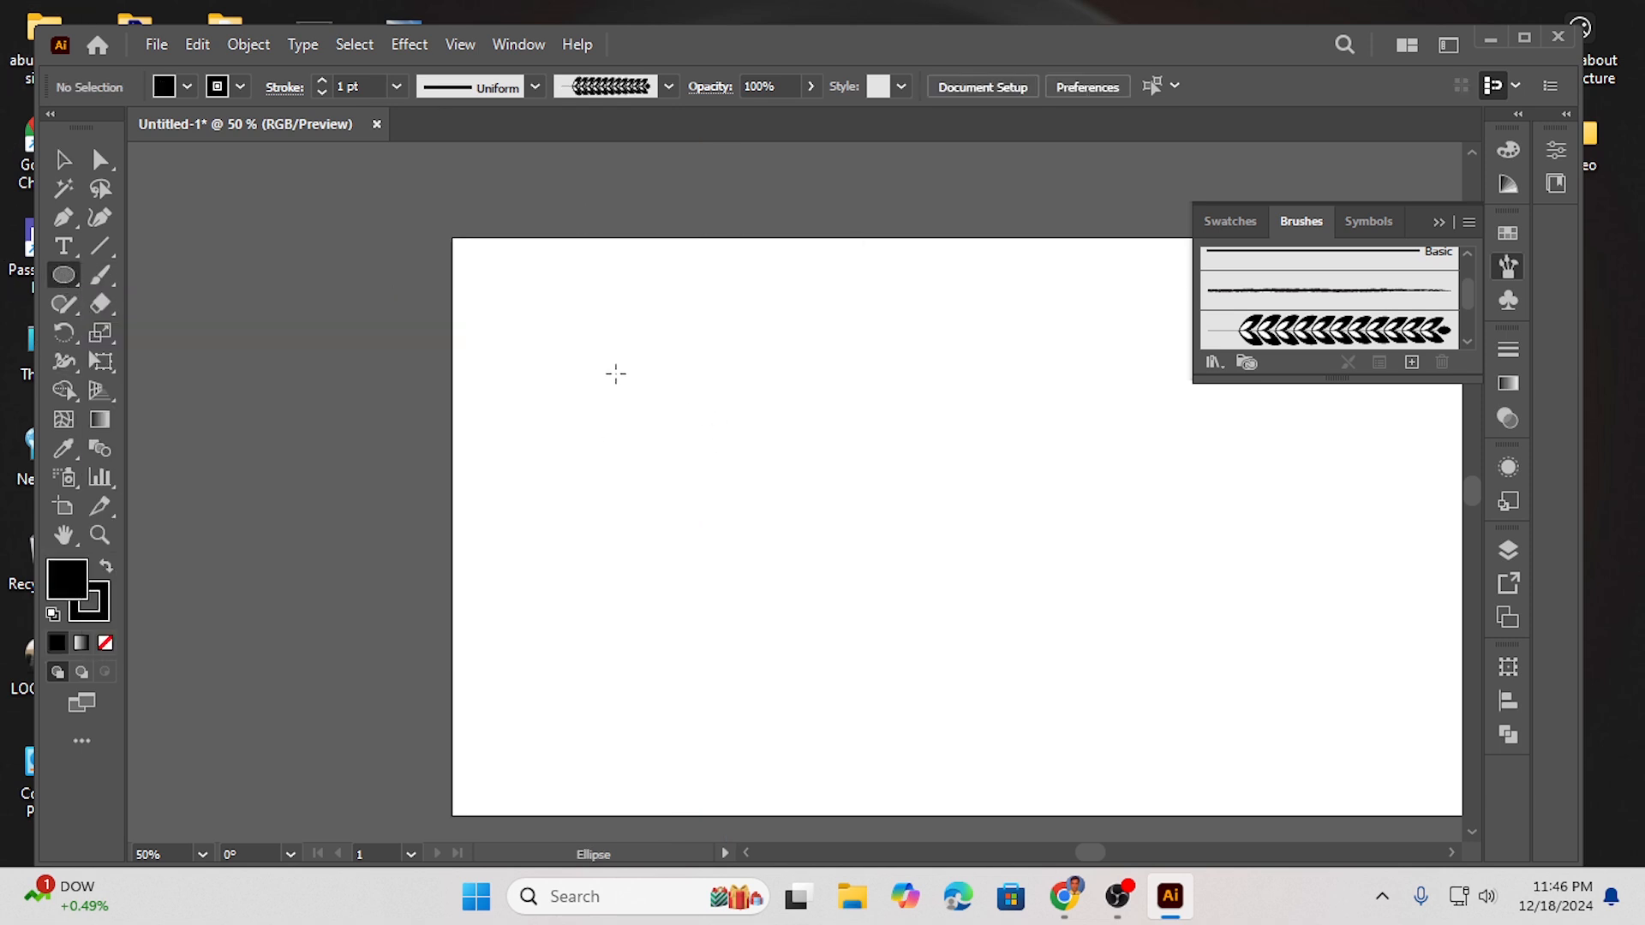
pyautogui.moveTo(588, 361)
pyautogui.mouseDown()
pyautogui.moveTo(824, 622)
pyautogui.moveTo(810, 583)
pyautogui.mouseUp()
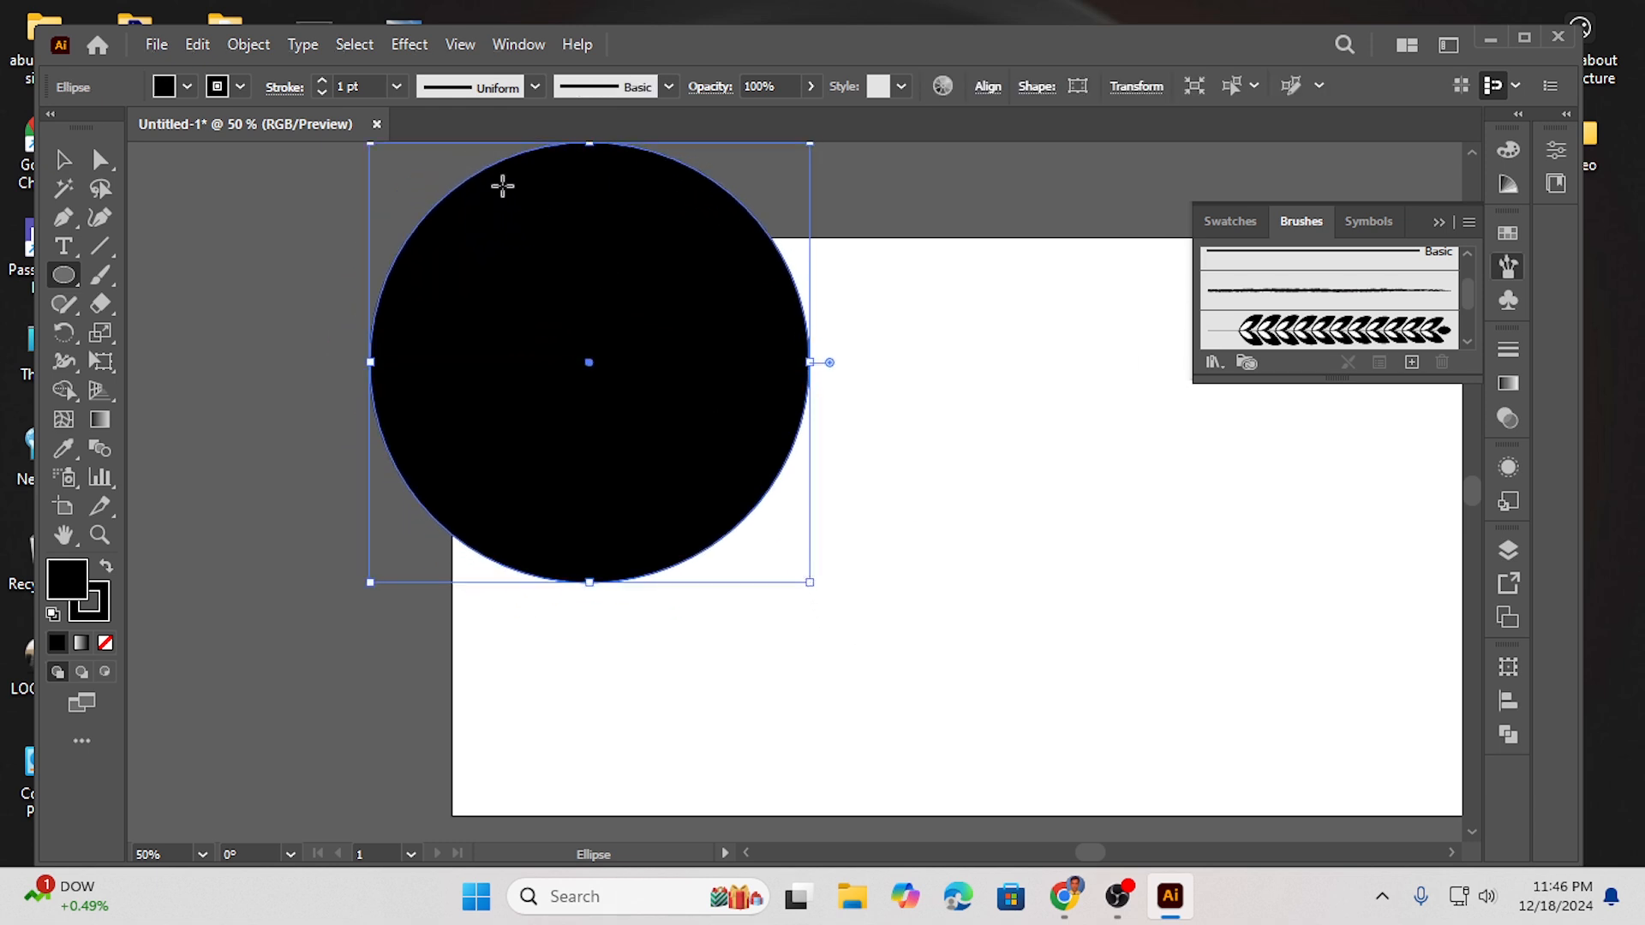
pyautogui.press('v')
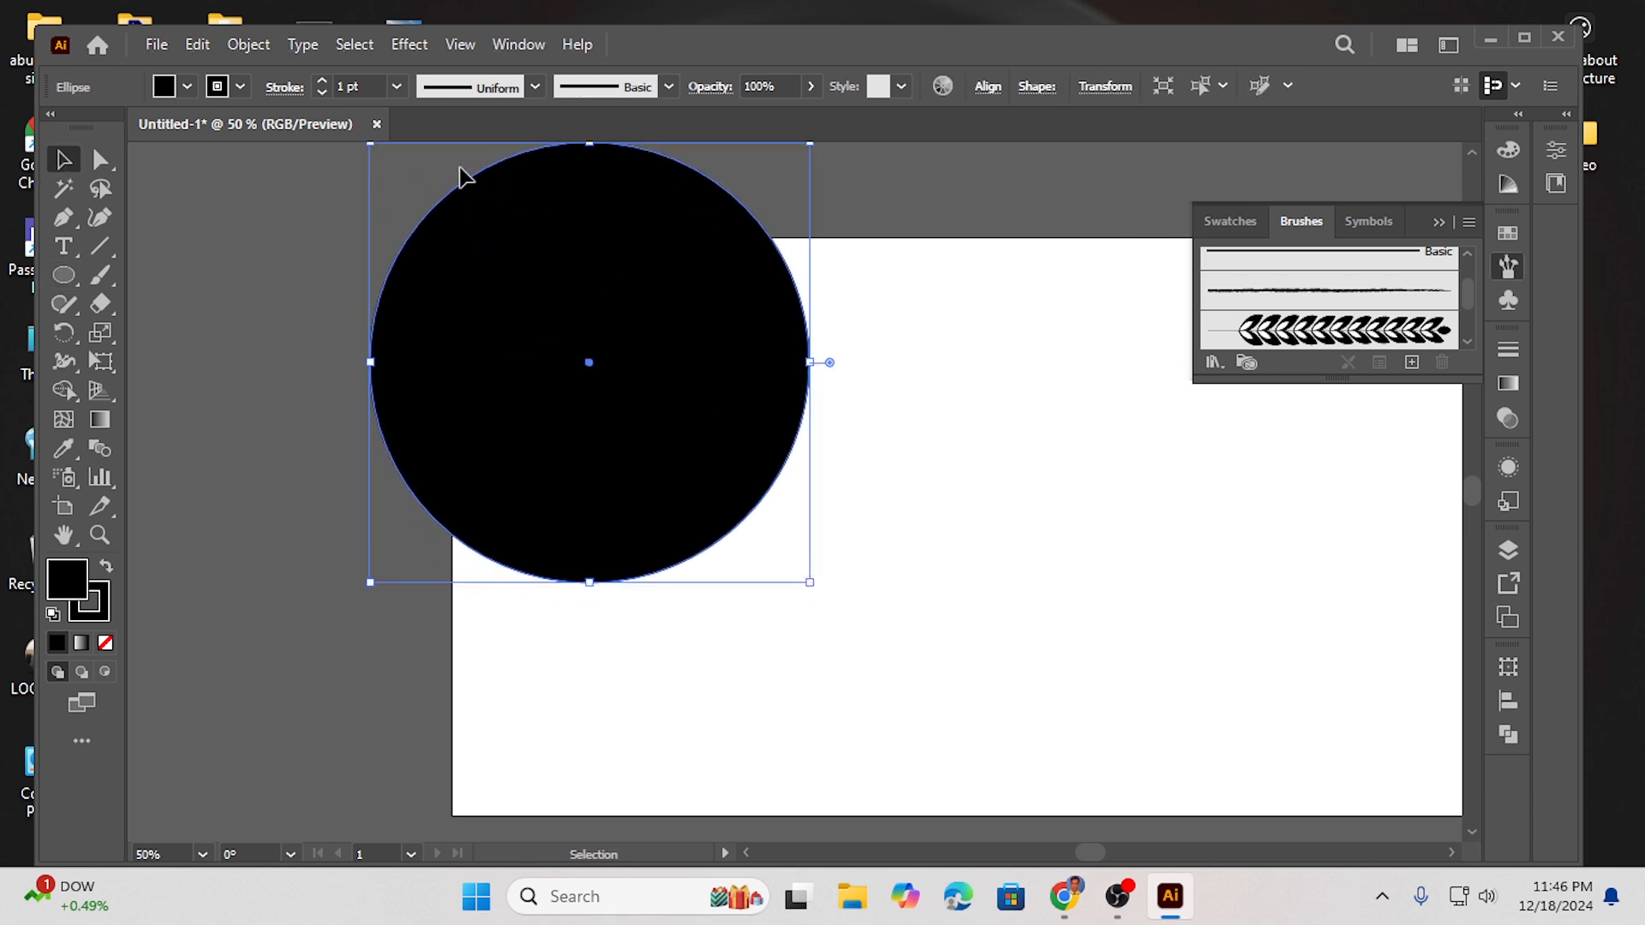
pyautogui.moveTo(466, 188); pyautogui.dragTo(558, 327)
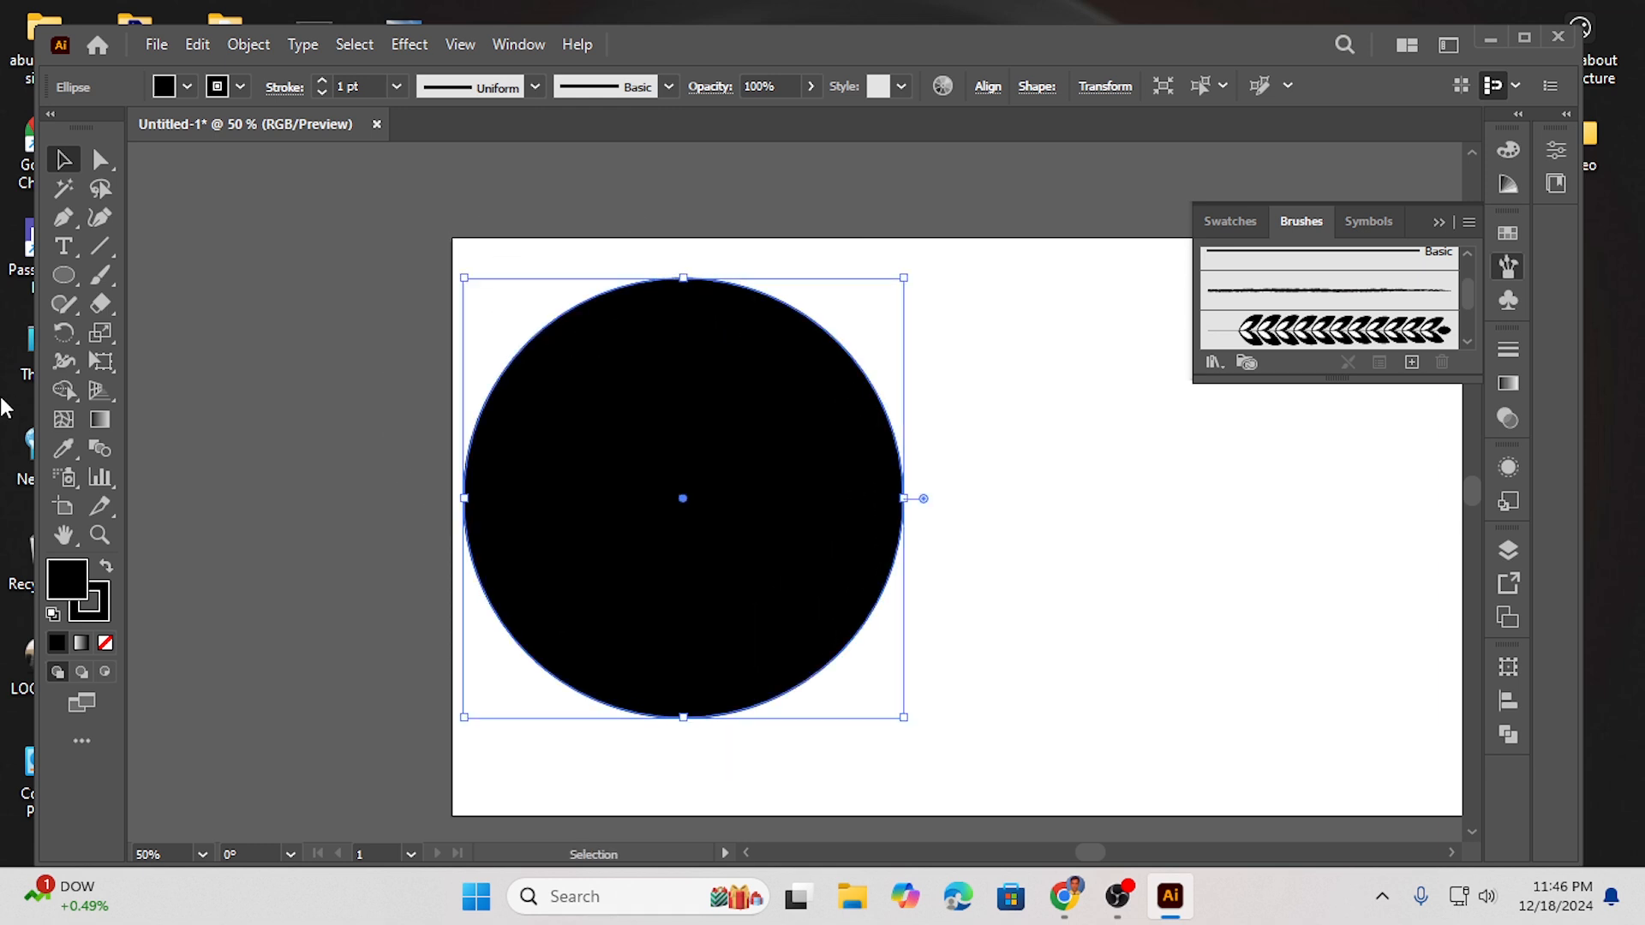
pyautogui.click(105, 642)
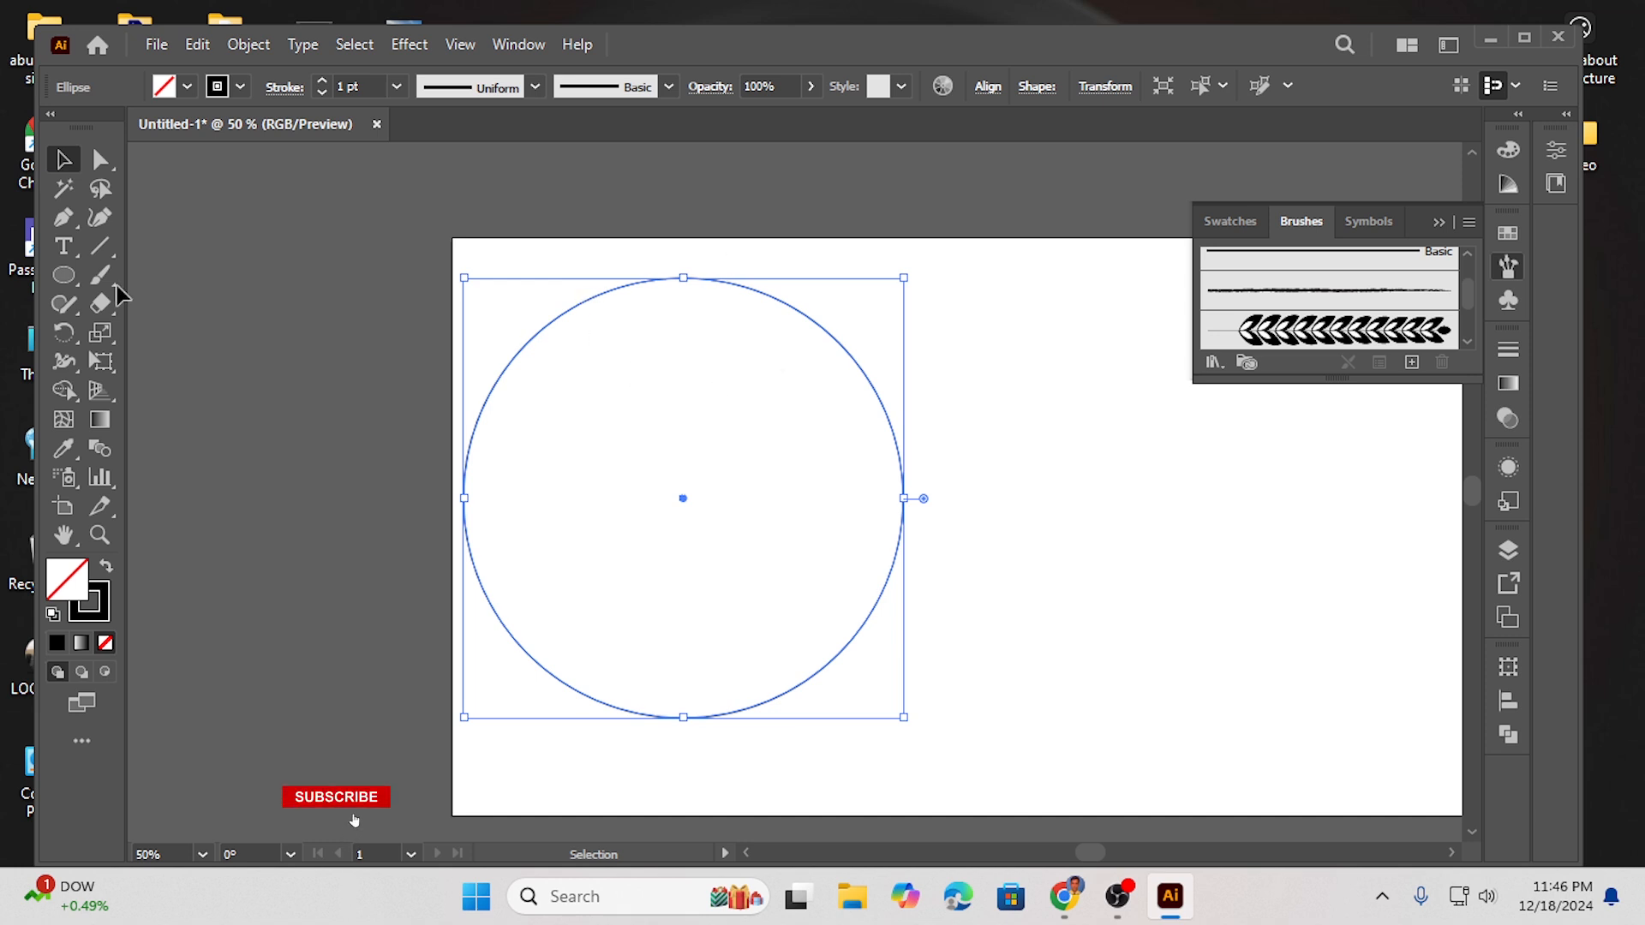
# - Cut the circle at its top and bottom anchor points with the Scissors tool
pyautogui.moveTo(102, 304); pyautogui.dragTo(180, 334)
pyautogui.click(683, 277)
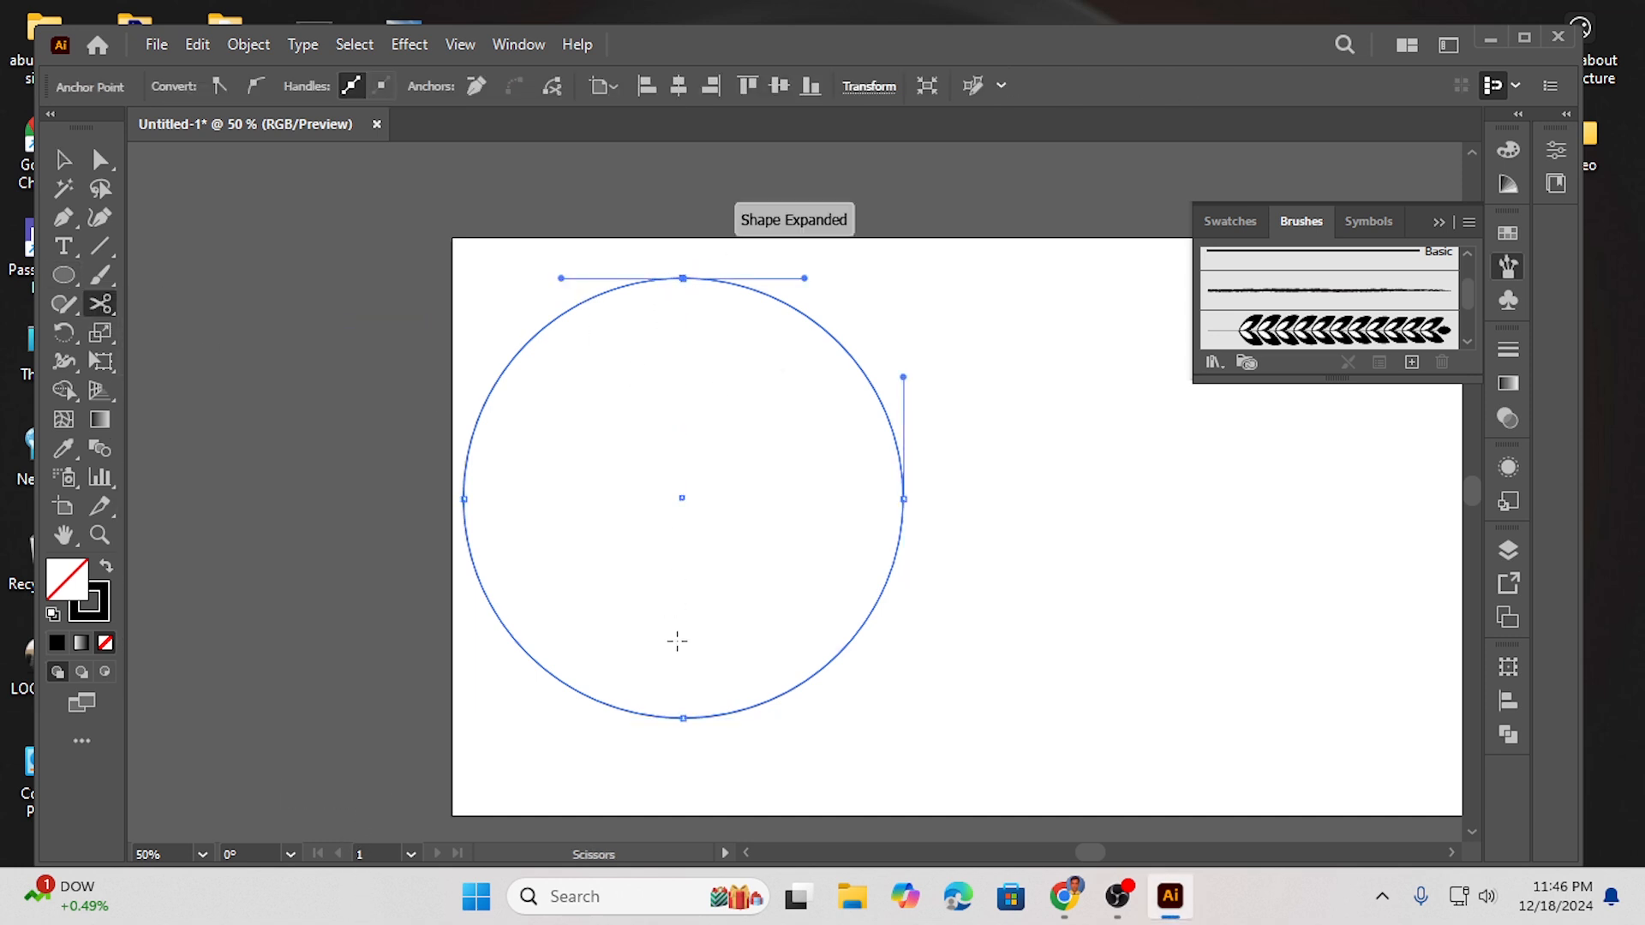
pyautogui.click(683, 718)
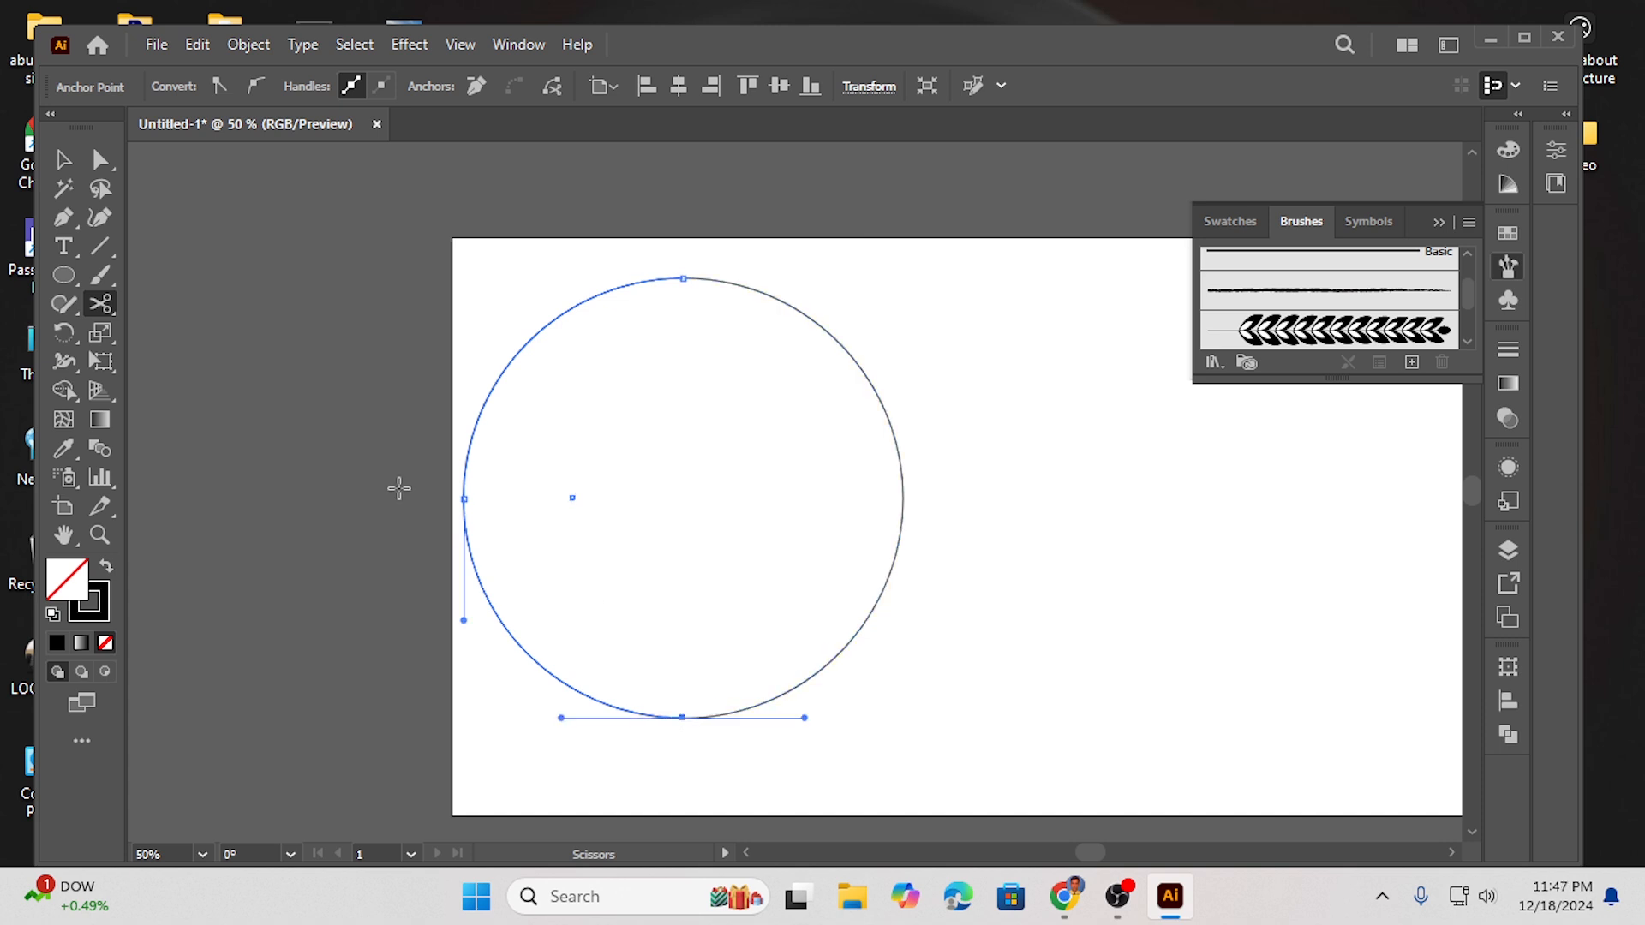
# - Pull the circle halves apart and apply the new Art Brush to the left half
pyautogui.click(63, 159)
pyautogui.moveTo(810, 322); pyautogui.dragTo(848, 285)
pyautogui.moveTo(521, 286); pyautogui.dragTo(595, 378)
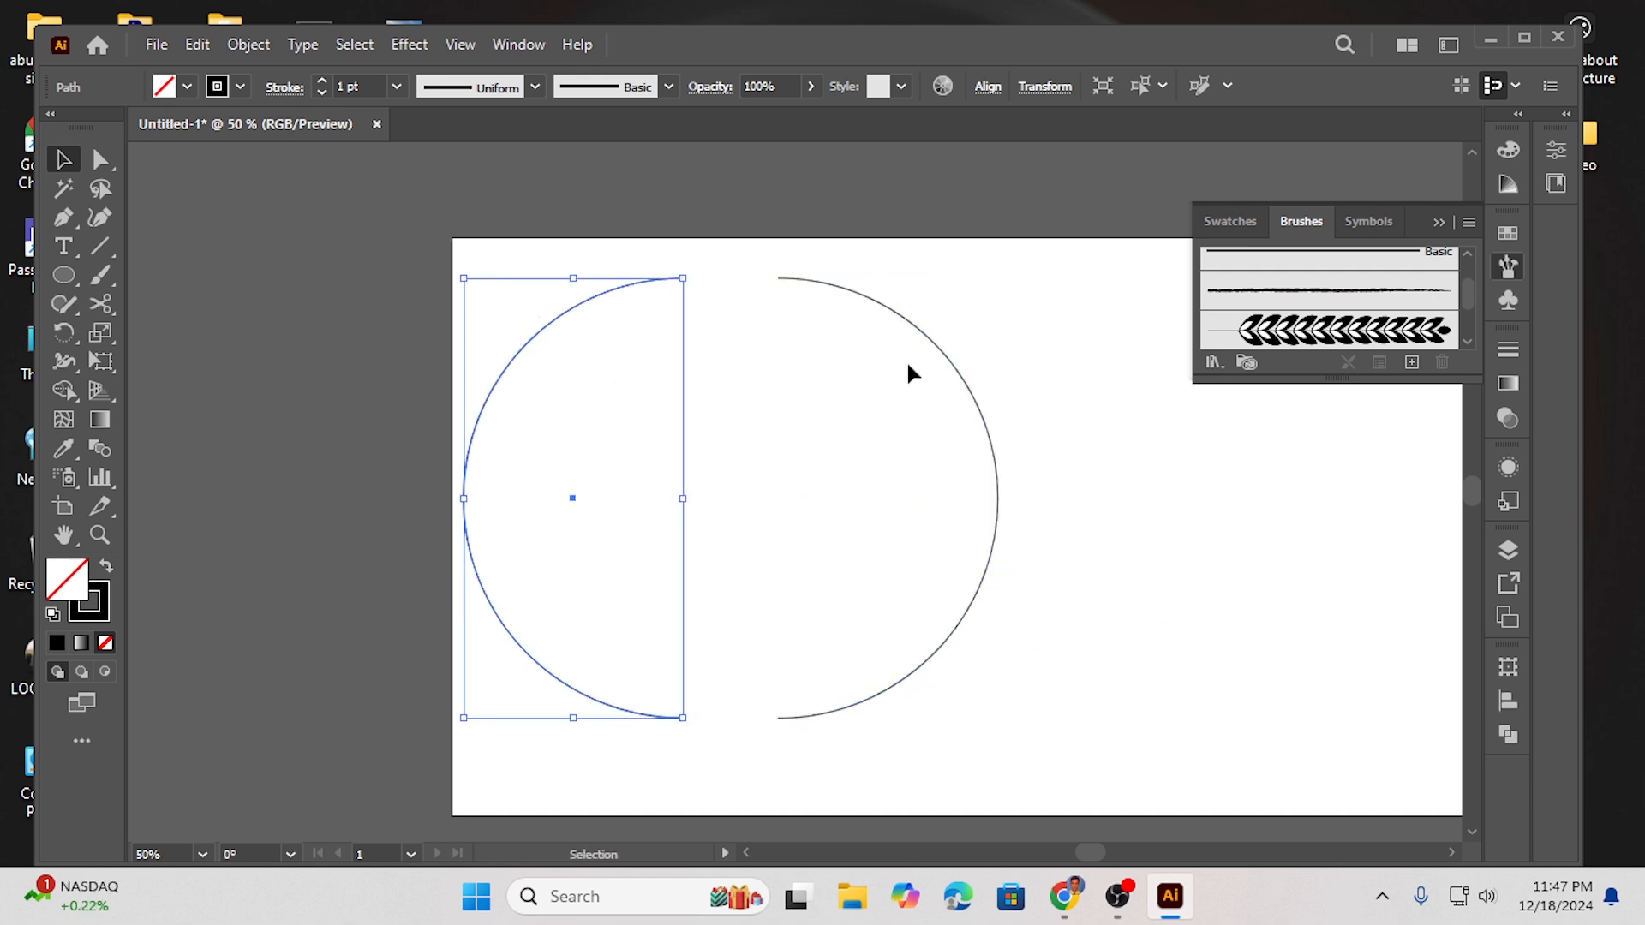
pyautogui.click(1345, 332)
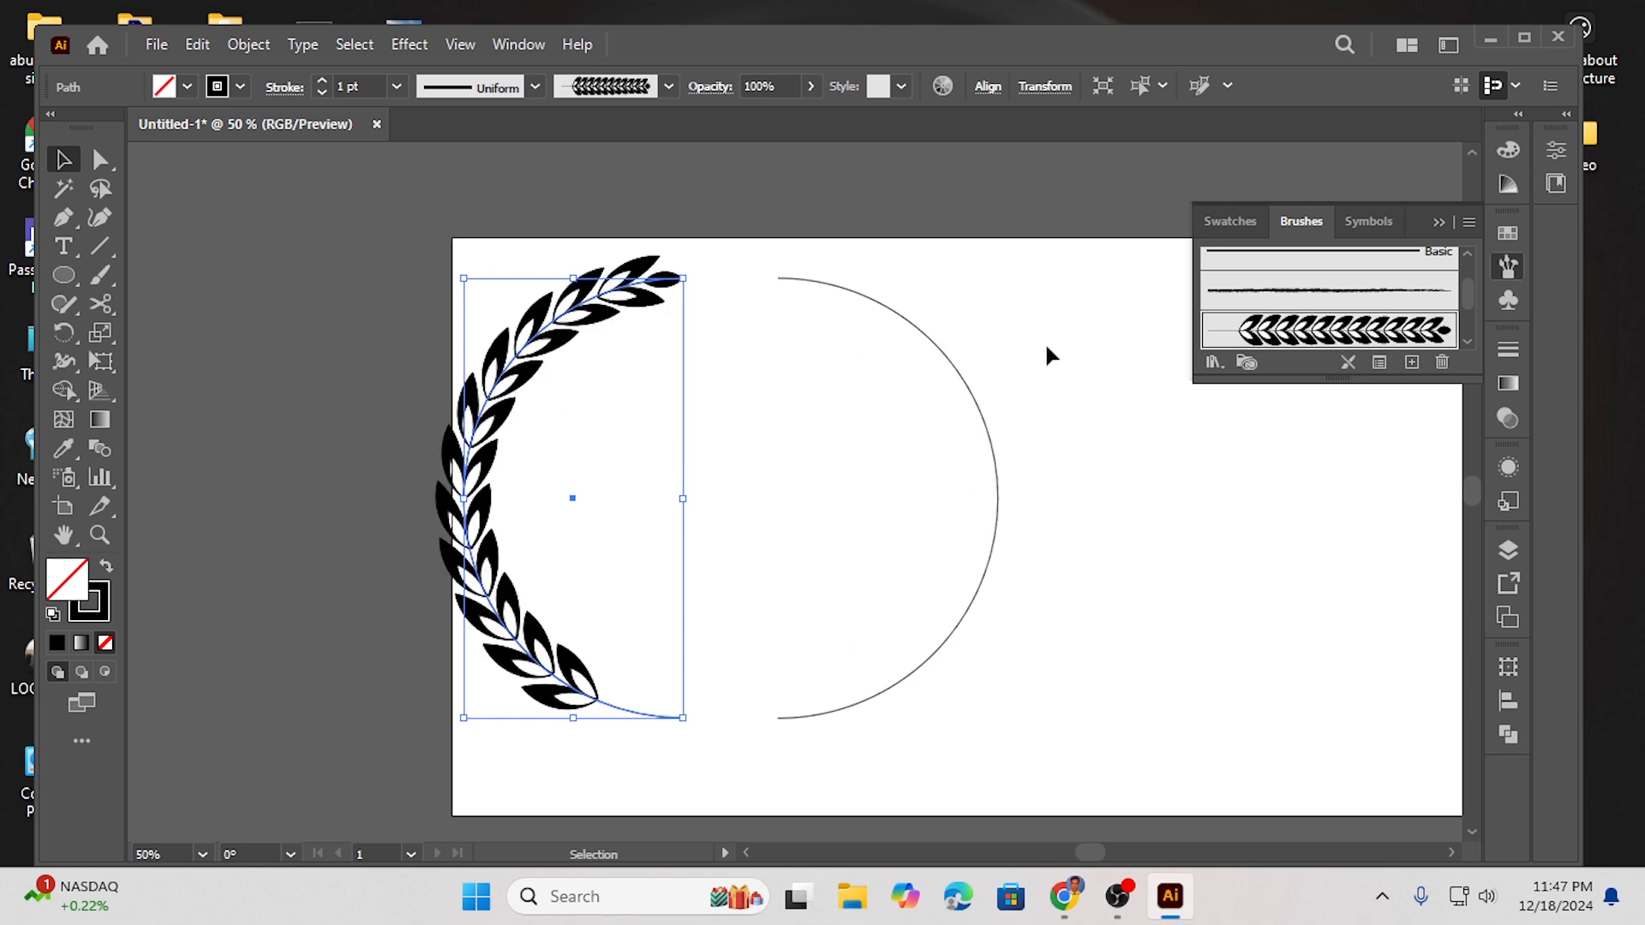
# - Apply the Art Brush to the right half and move it closer to the left half
pyautogui.click(970, 386)
pyautogui.click(1374, 339)
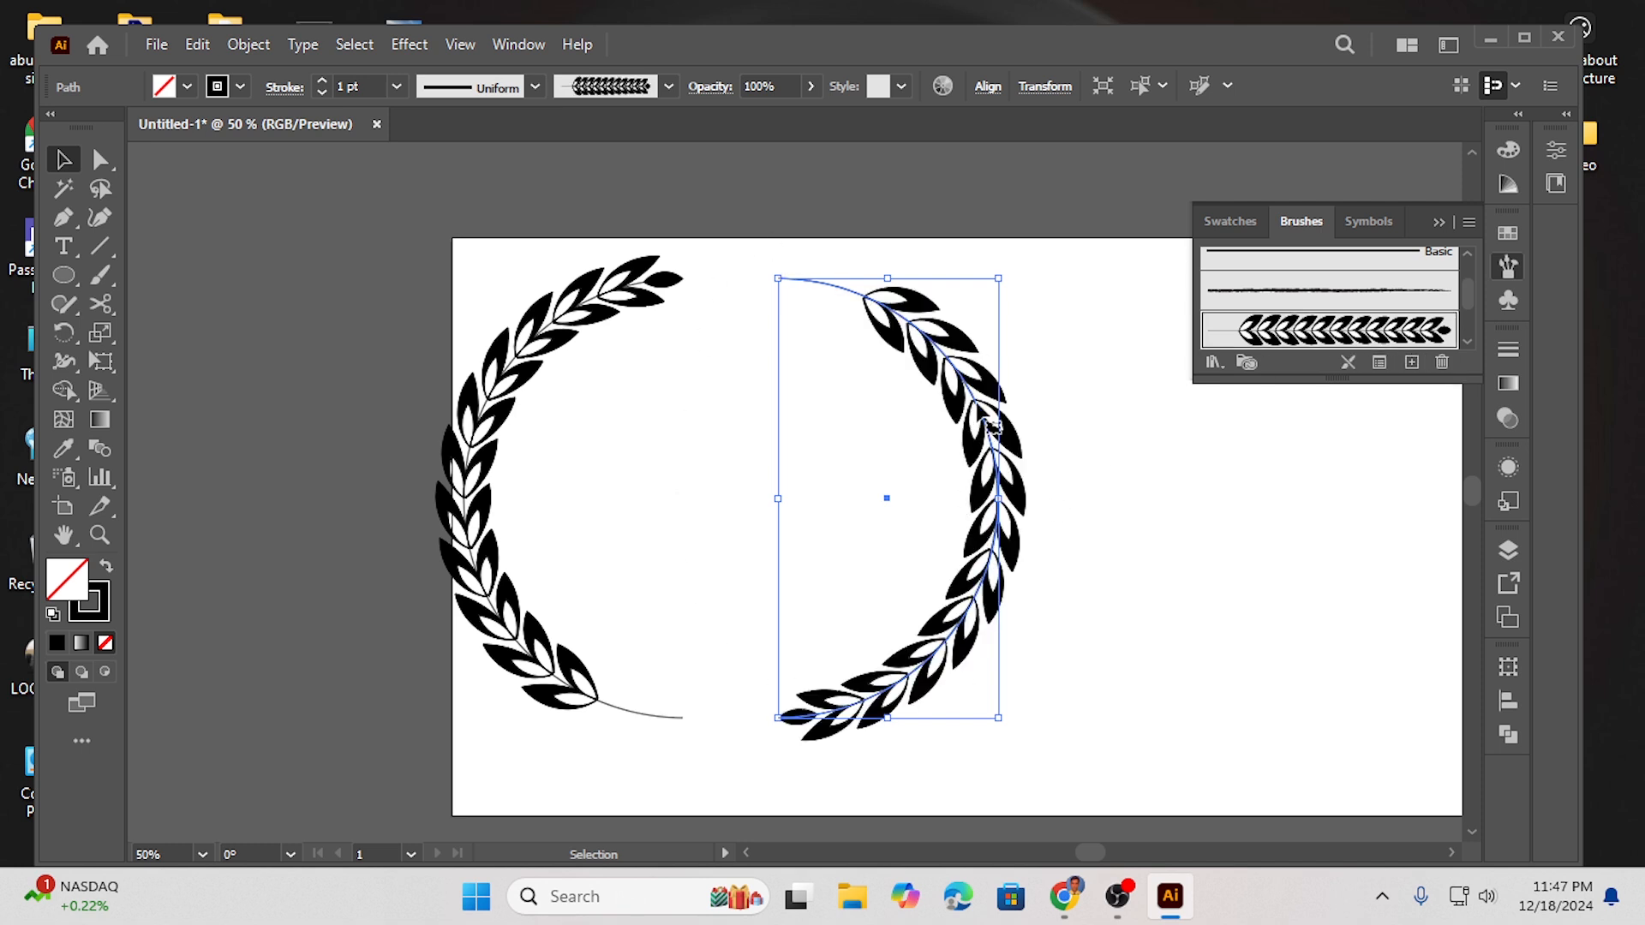
pyautogui.moveTo(980, 411); pyautogui.dragTo(908, 395)
# - Scale down both brushed halves together and move them toward the top-left of the artboard
pyautogui.moveTo(470, 275); pyautogui.dragTo(1026, 636)
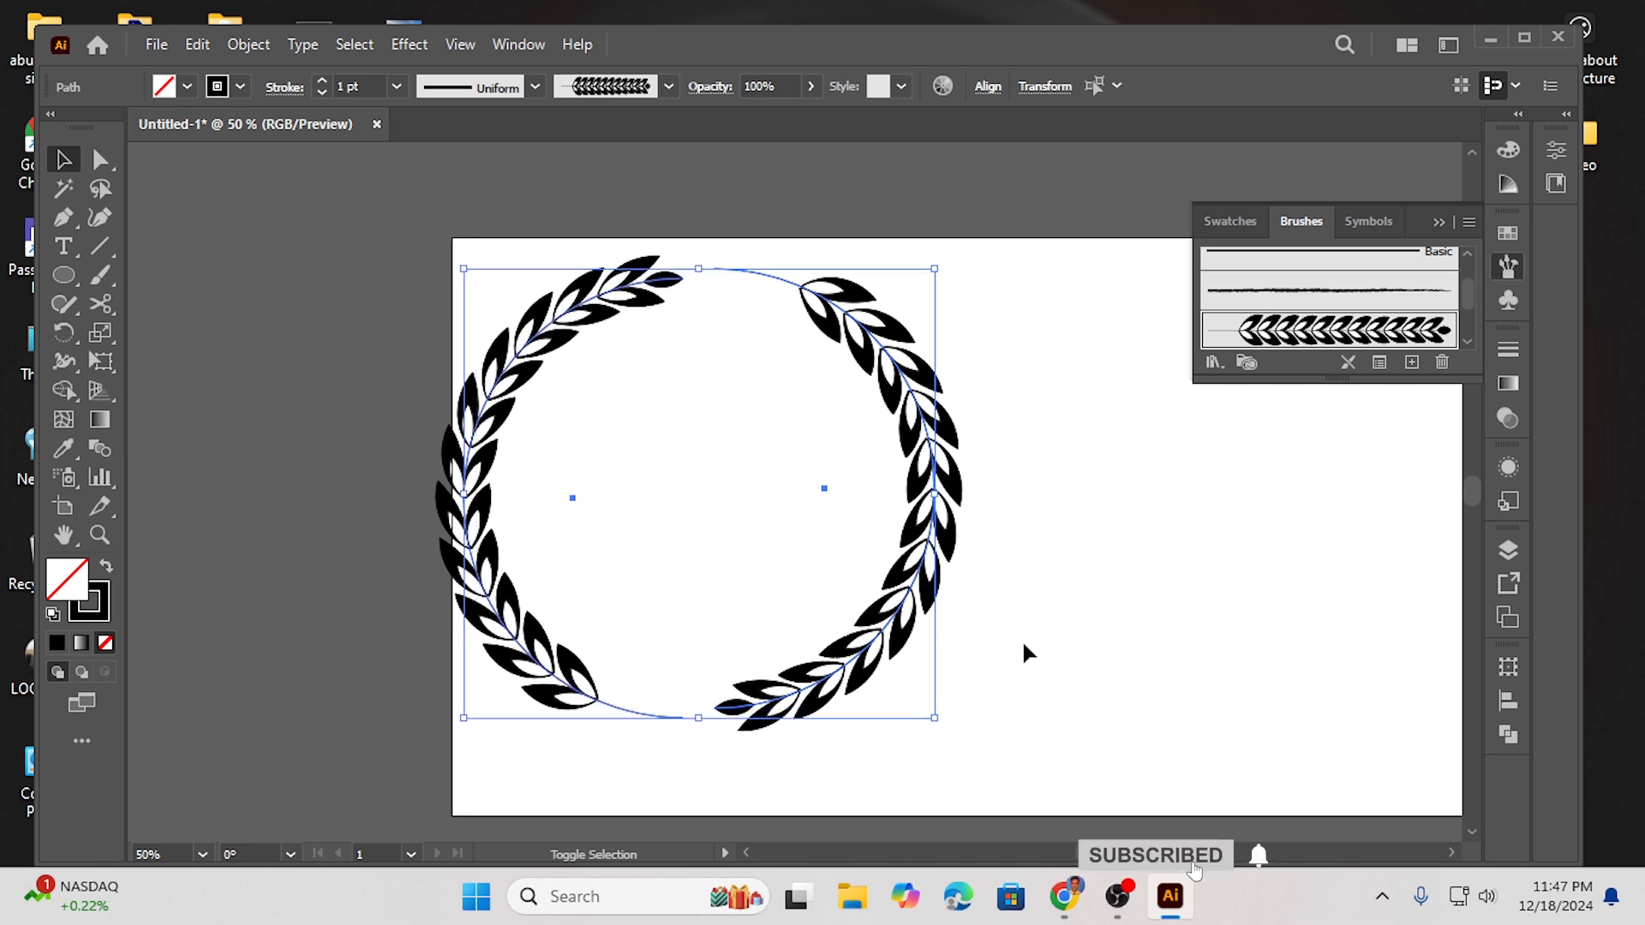
pyautogui.moveTo(935, 719); pyautogui.dragTo(861, 646)
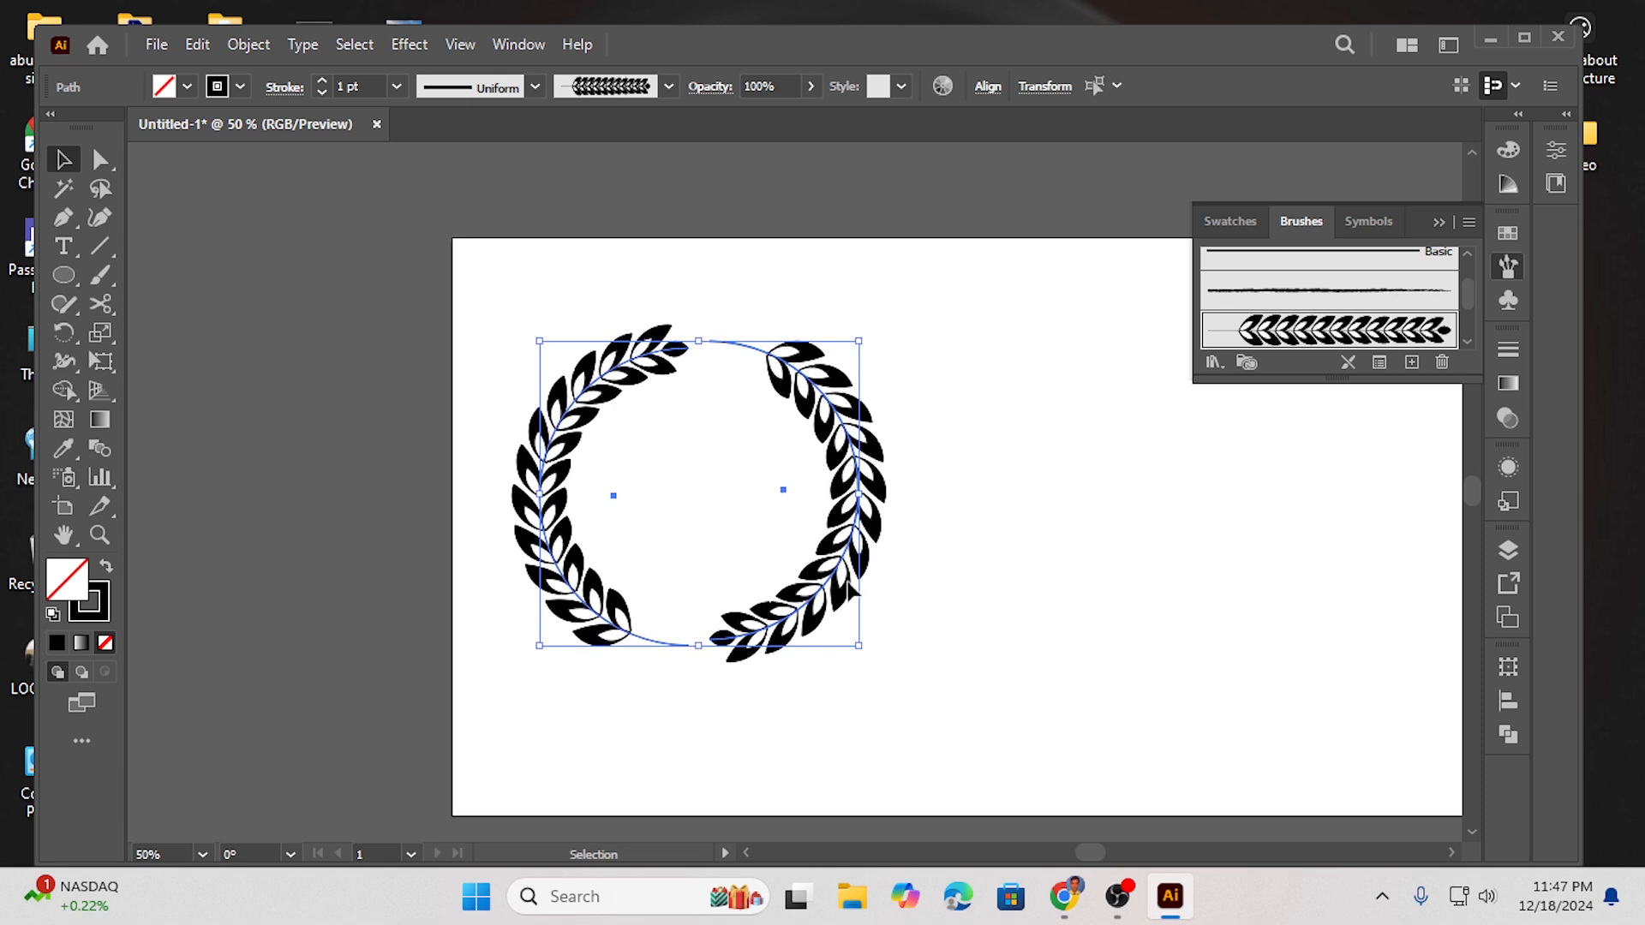
pyautogui.moveTo(847, 438); pyautogui.dragTo(797, 359)
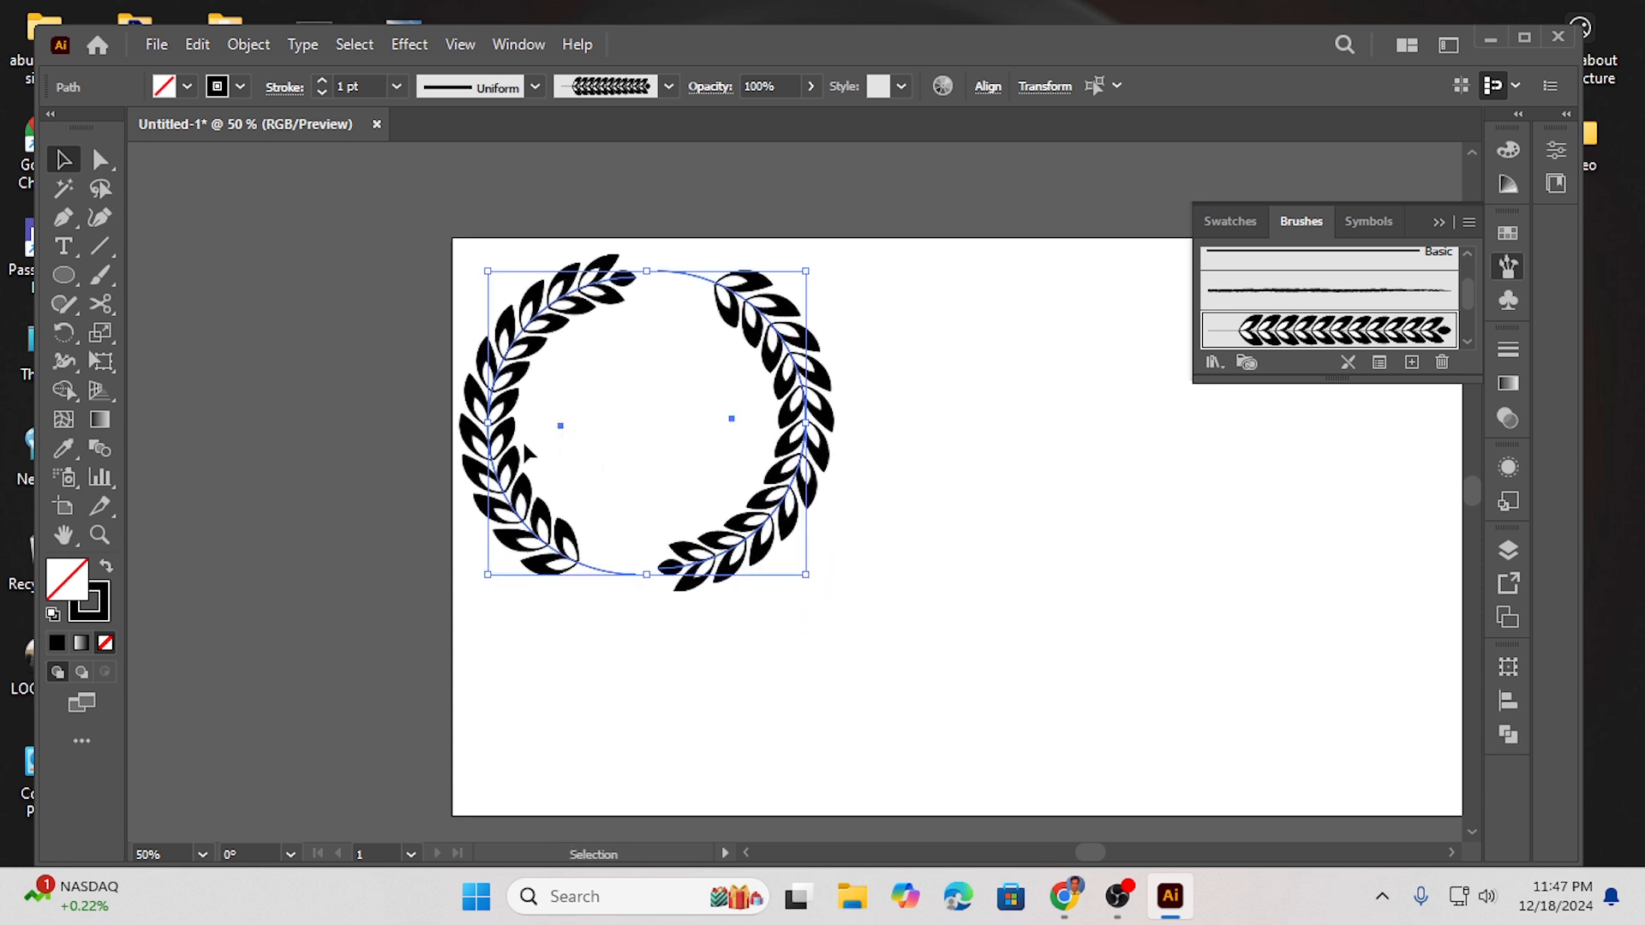
pyautogui.click(904, 441)
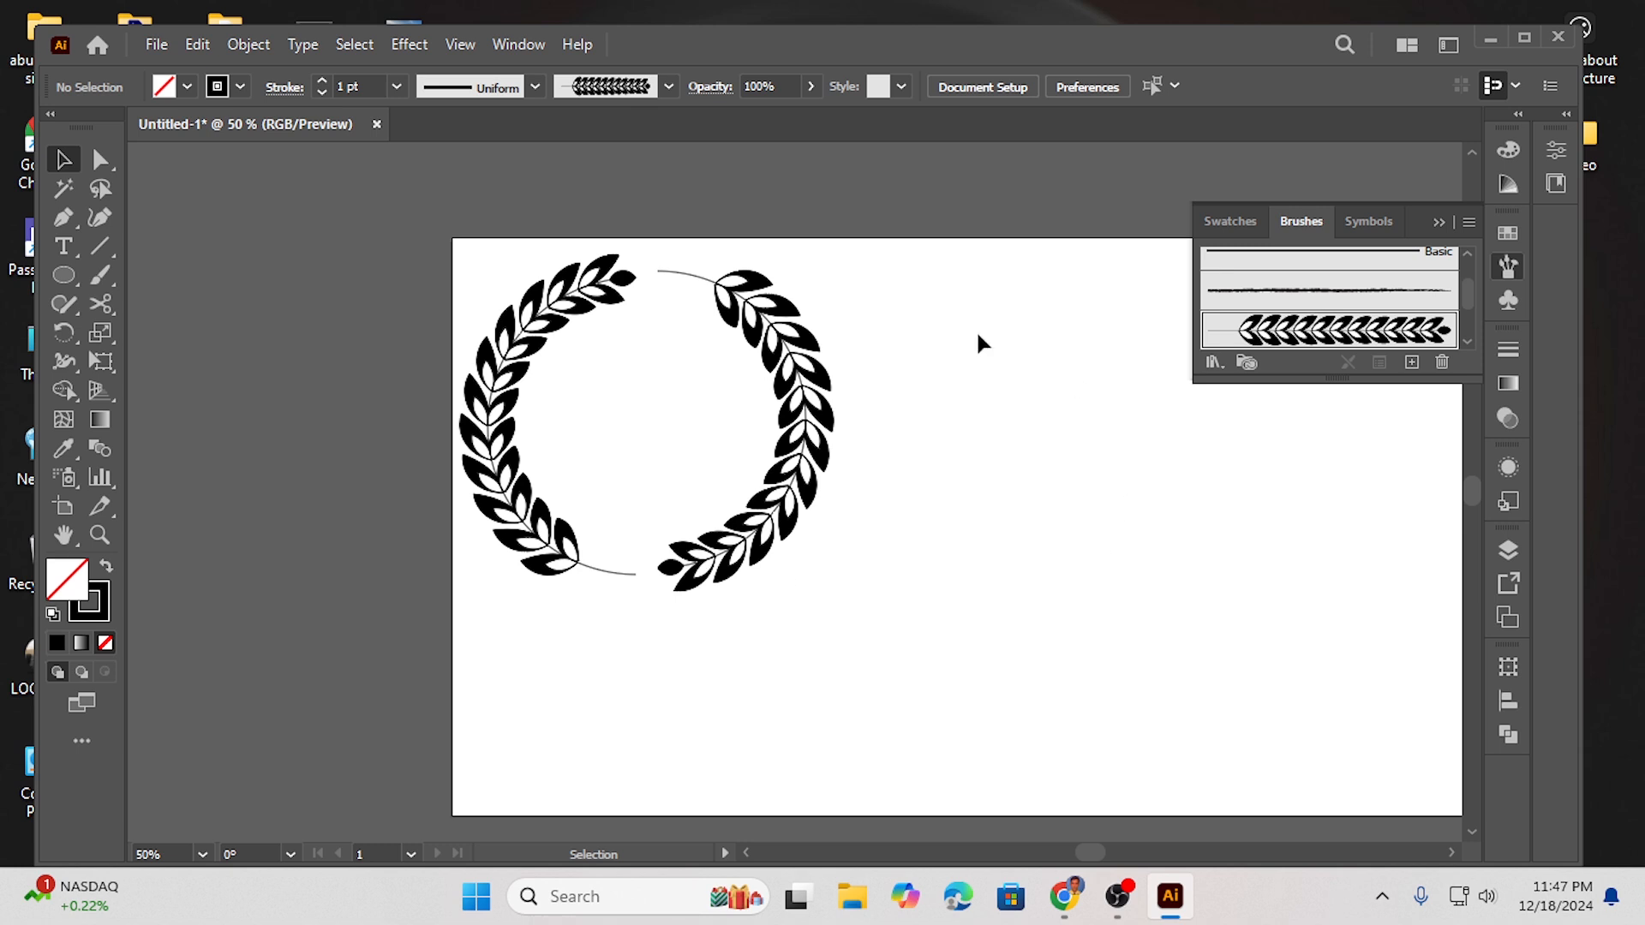
# - Duplicate the left brushed half twice into the empty area on the right
pyautogui.click(498, 385)
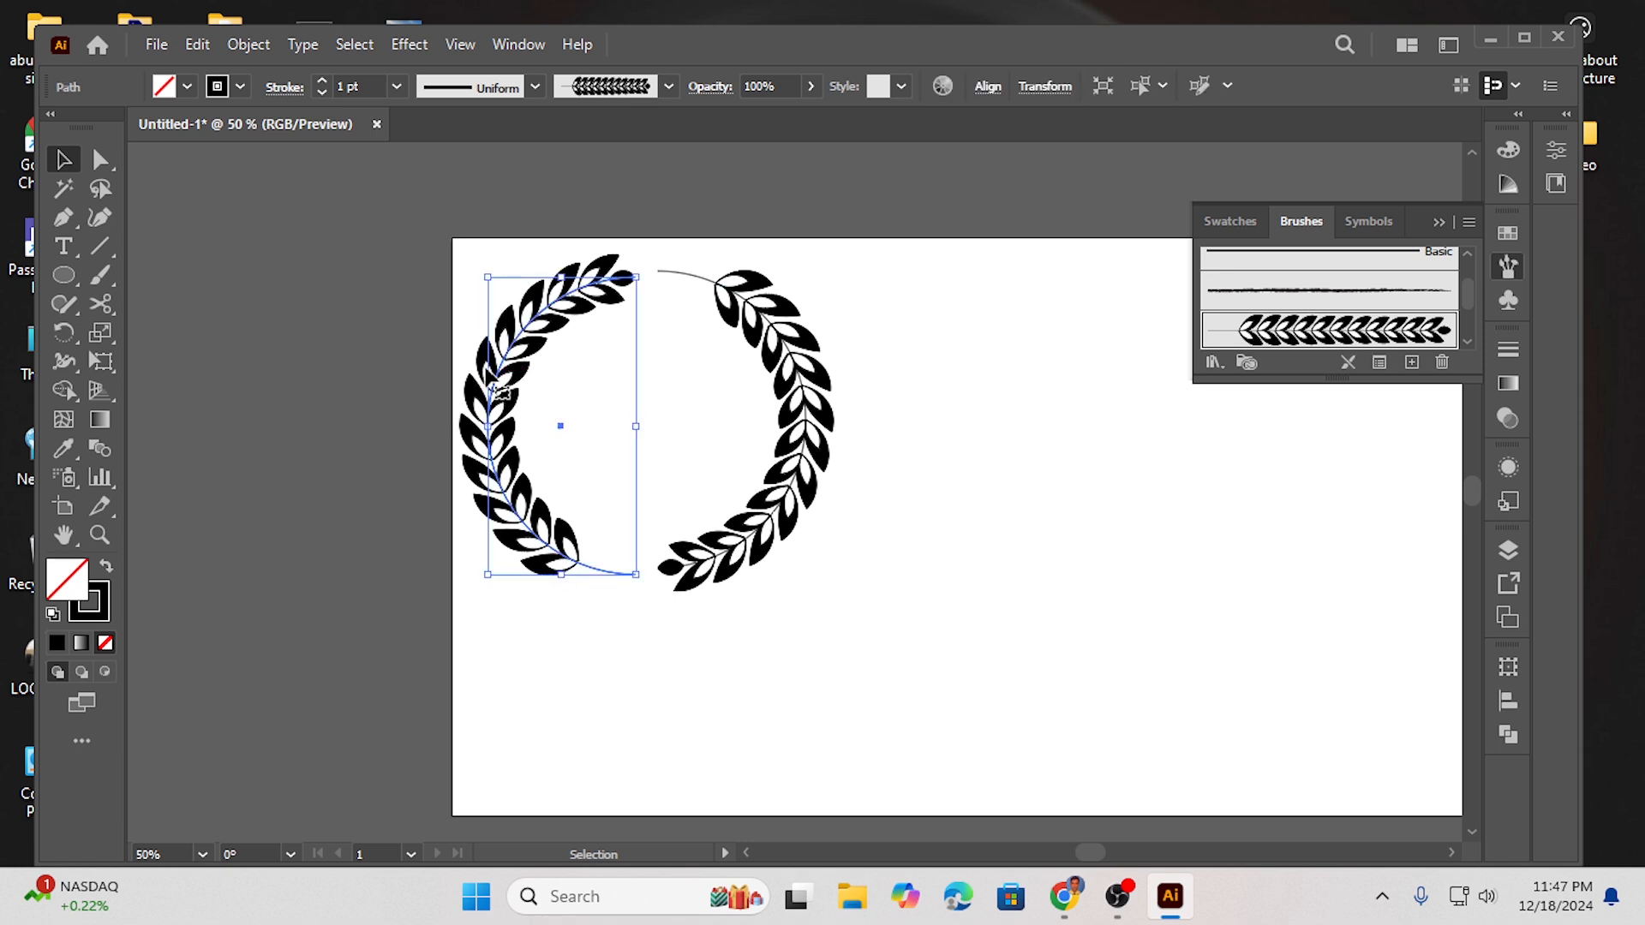
pyautogui.moveTo(532, 384); pyautogui.dragTo(977, 533)
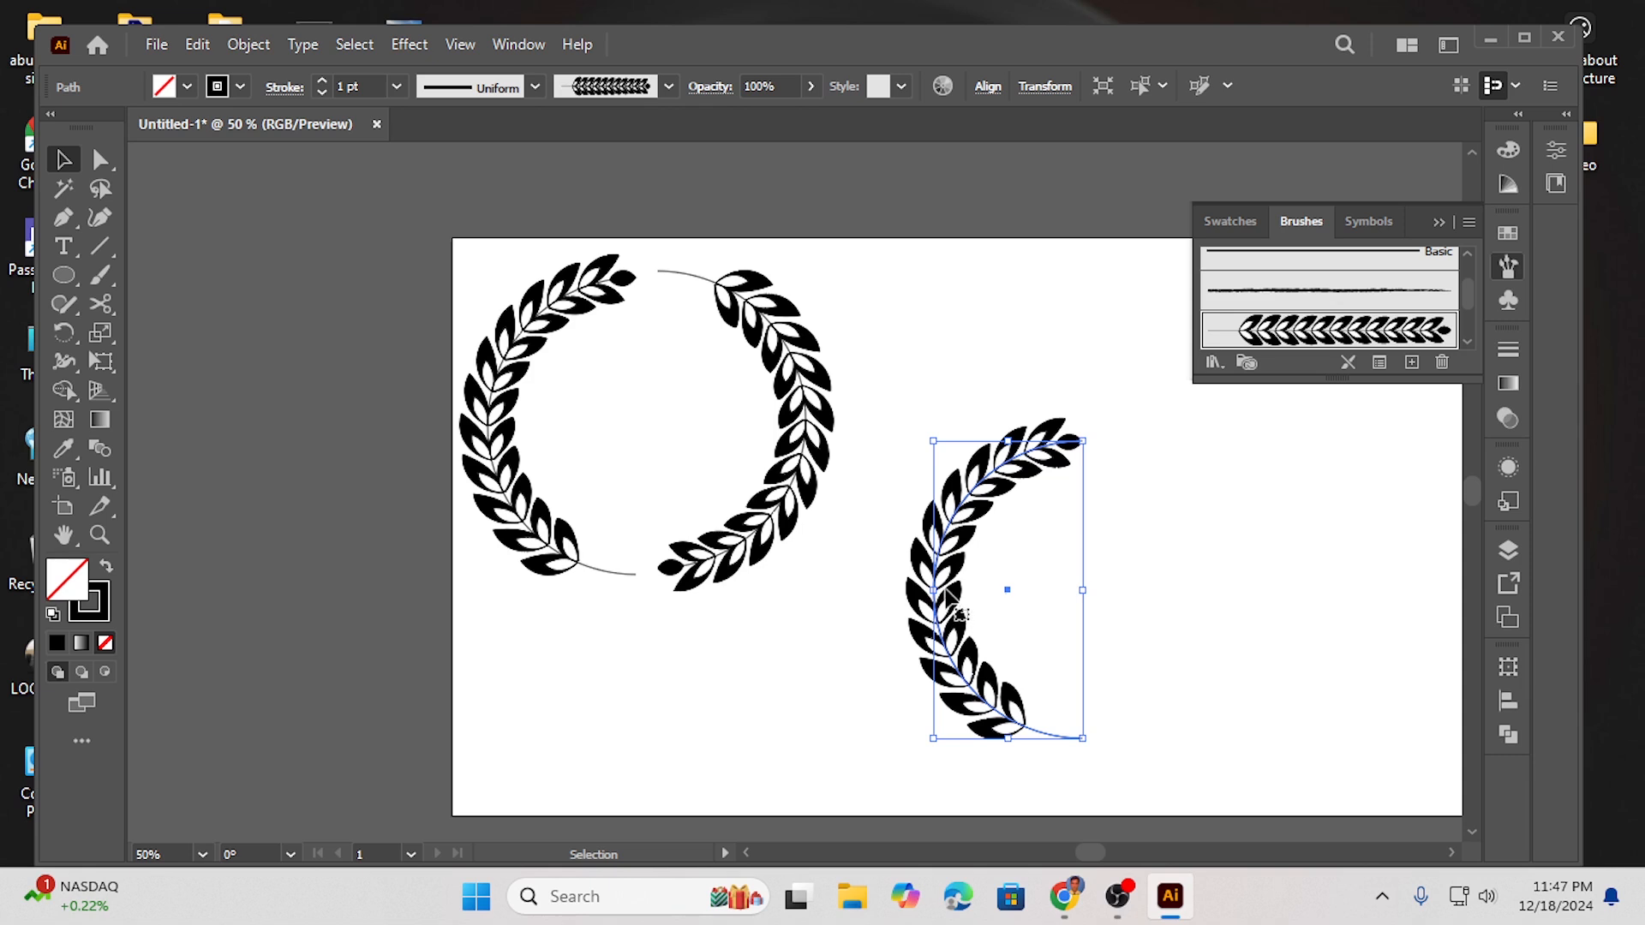
pyautogui.moveTo(940, 578); pyautogui.dragTo(1137, 584)
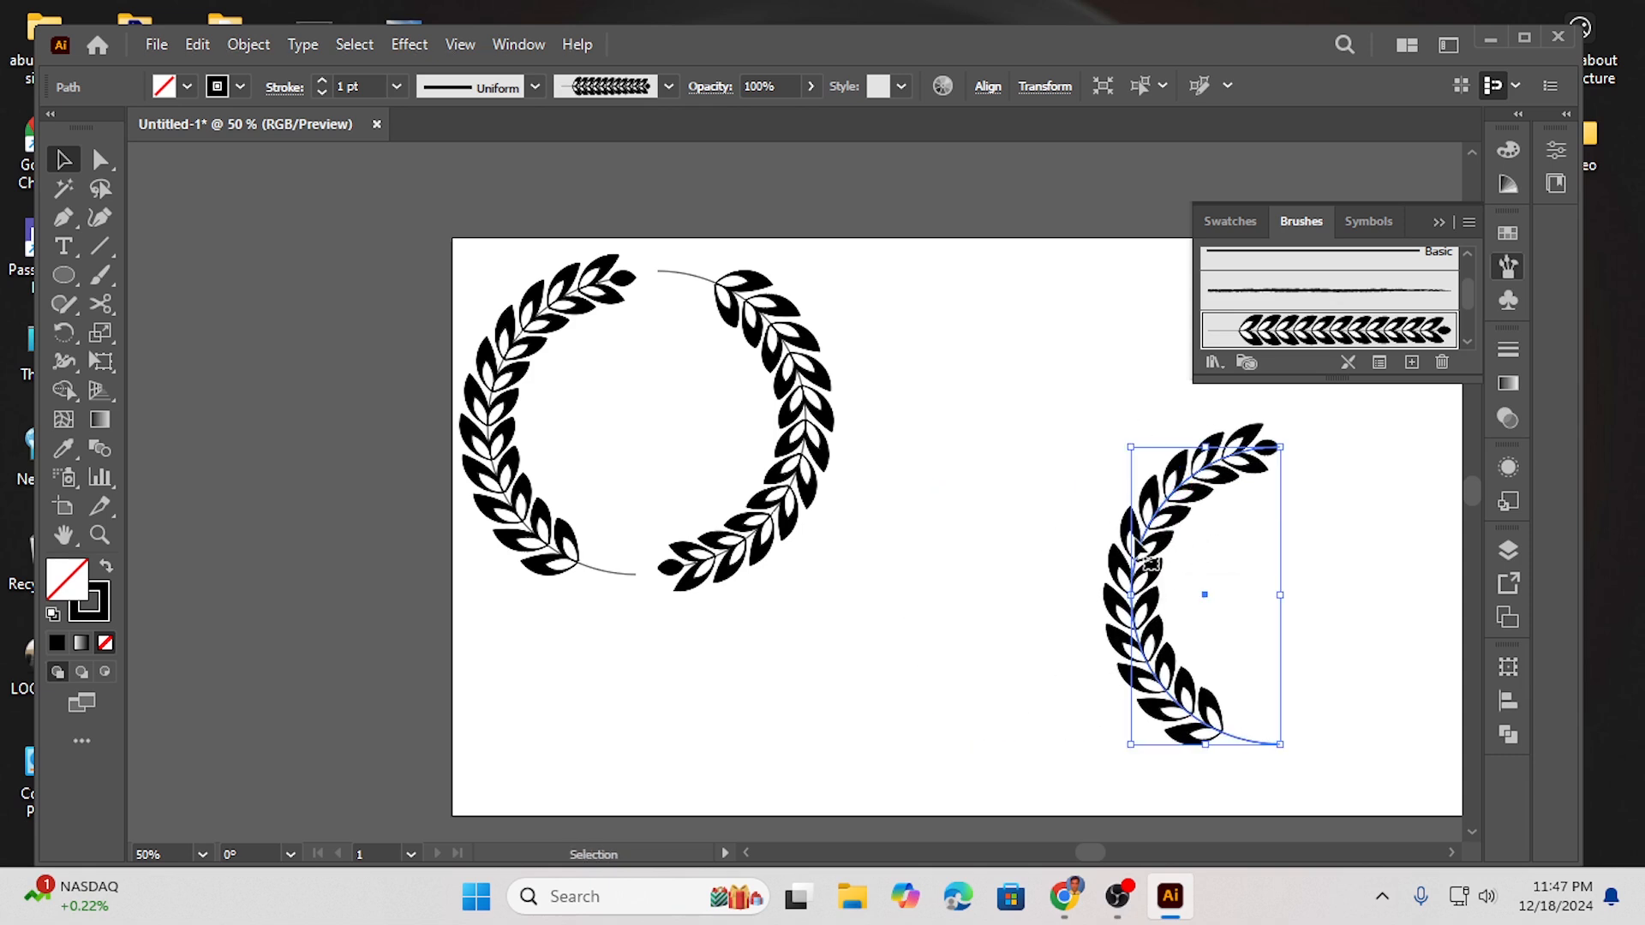
pyautogui.moveTo(1148, 541); pyautogui.dragTo(966, 521)
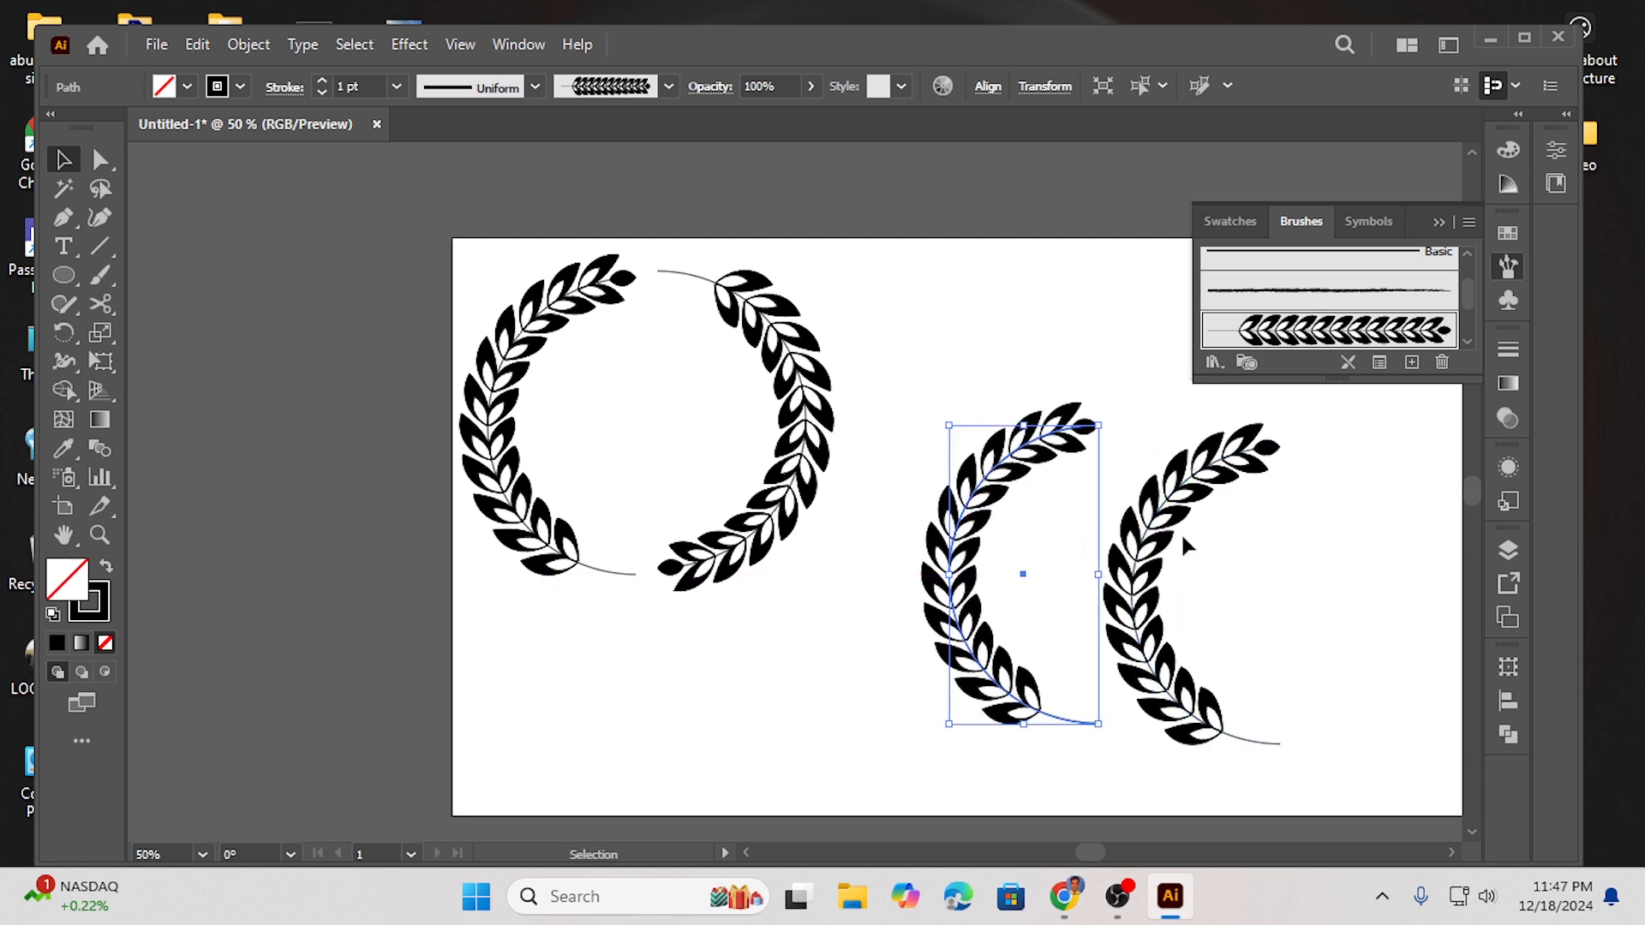
# - Flip the rightmost copy horizontally
pyautogui.click(1150, 531)
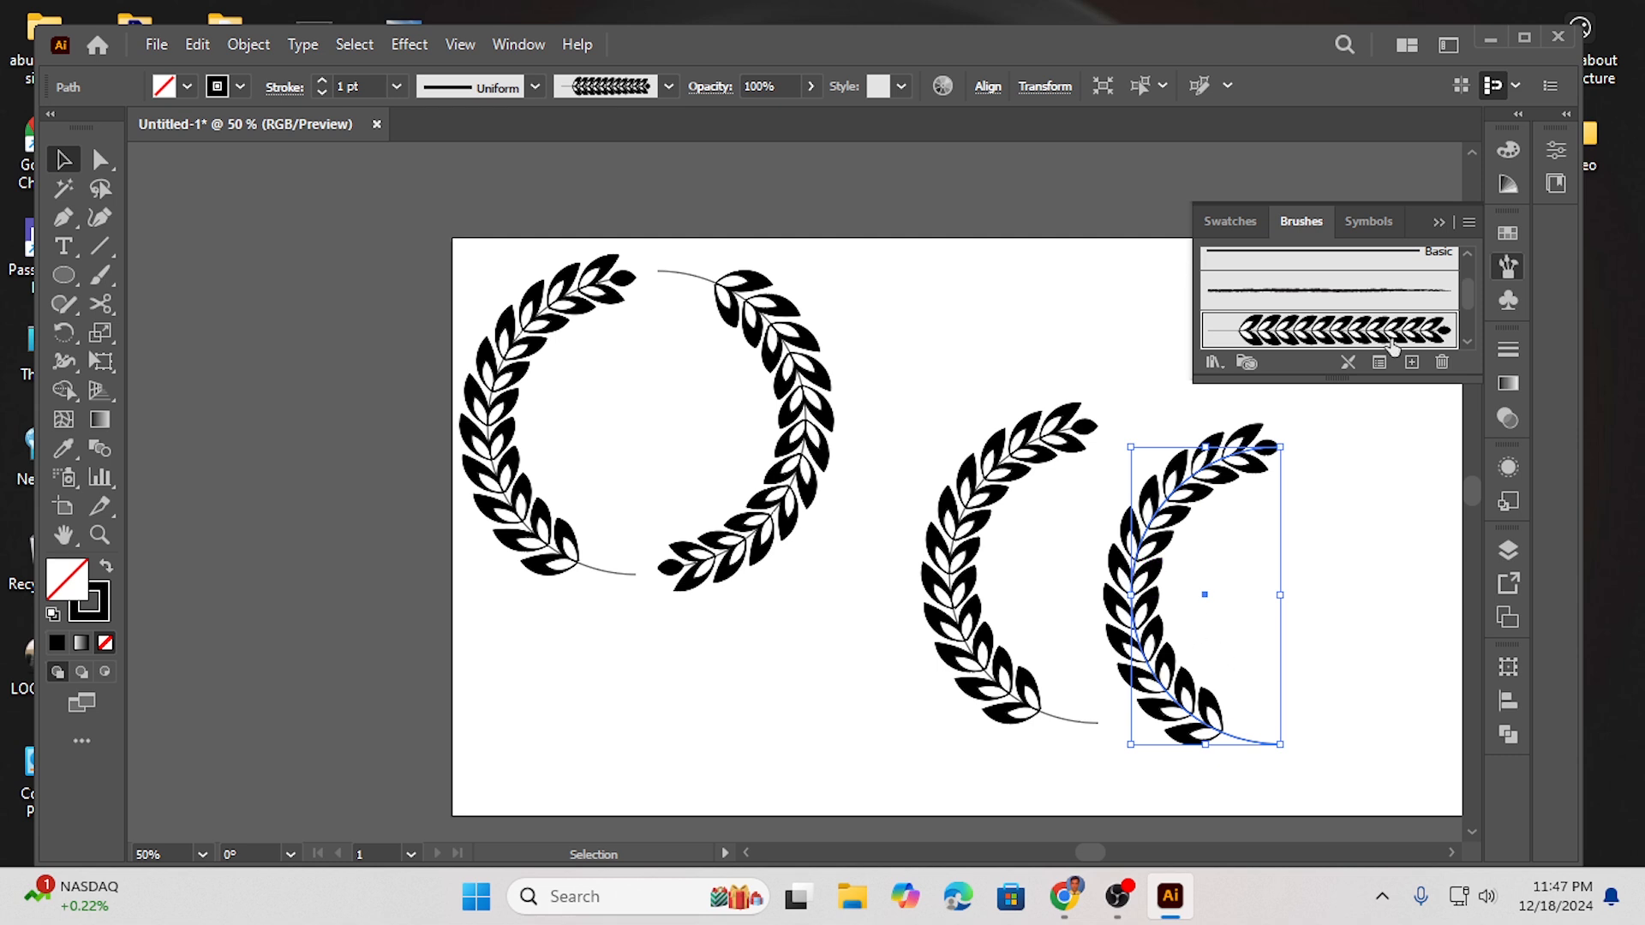
pyautogui.click(1557, 153)
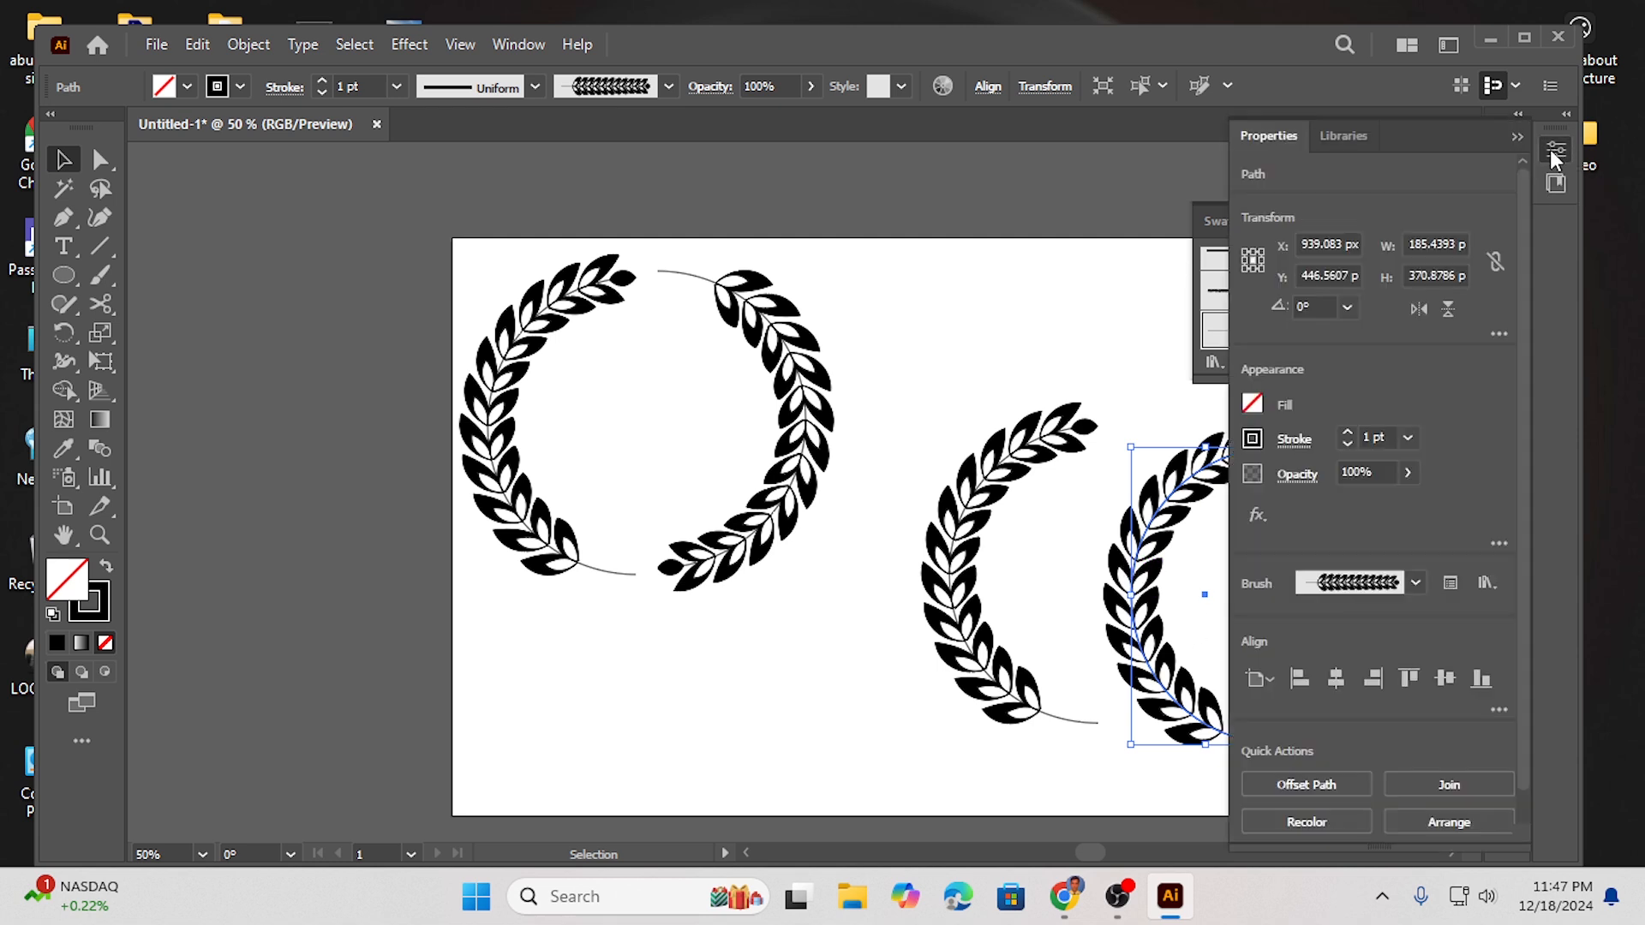
pyautogui.click(1415, 305)
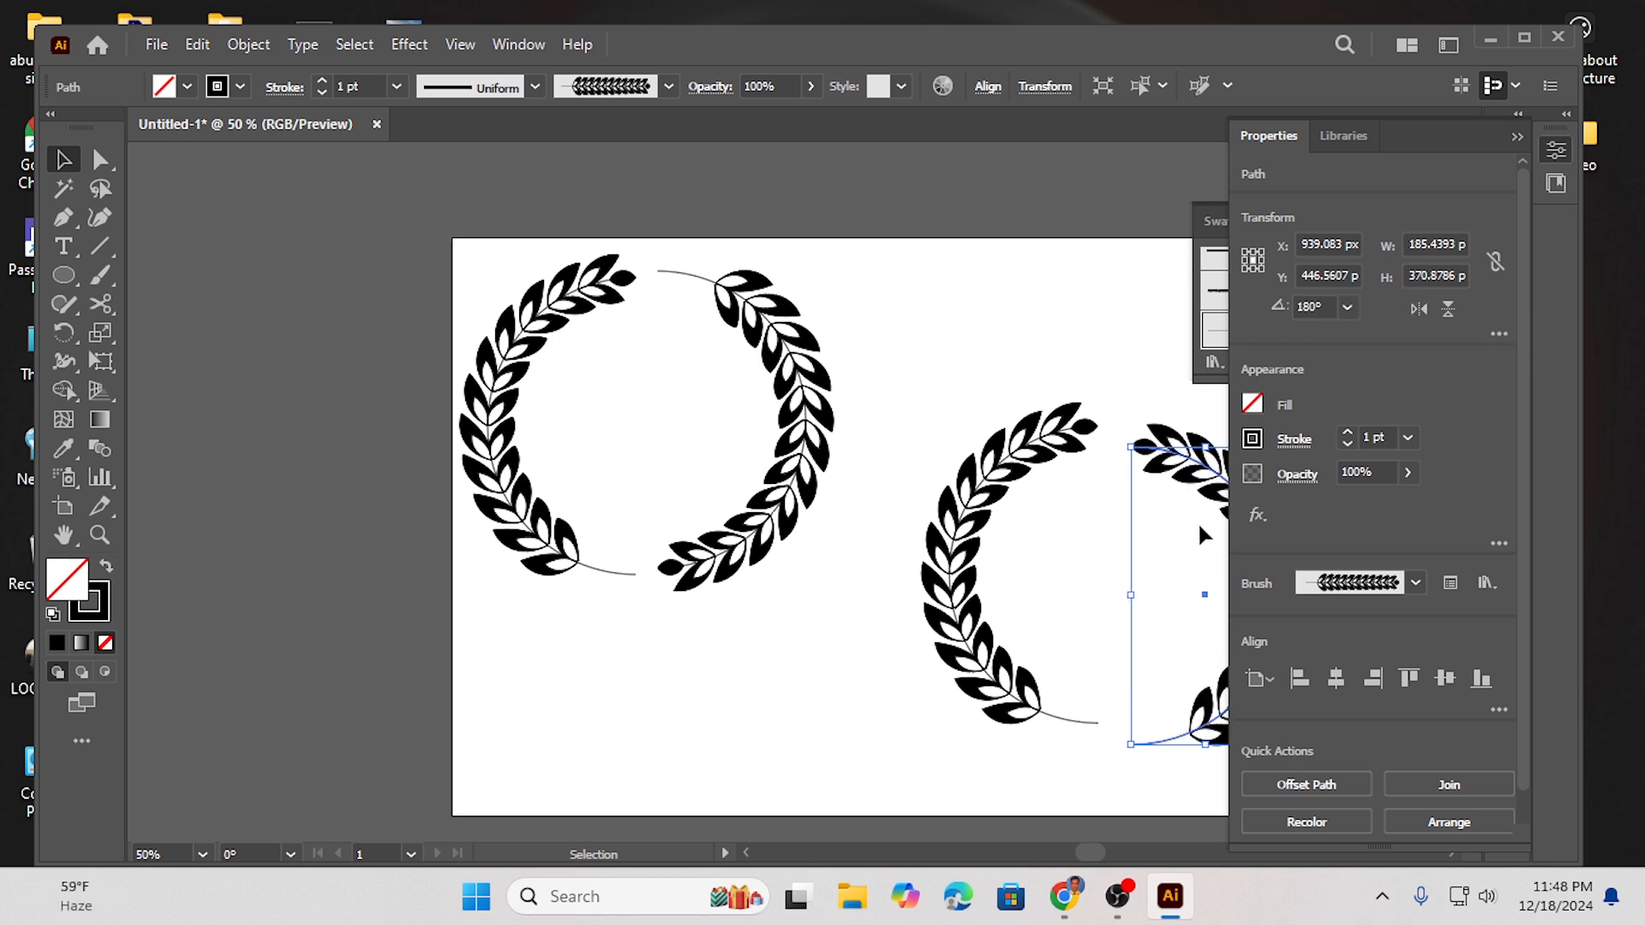
pyautogui.click(1517, 137)
# - Place the flipped copy beside the other copy to form a symmetrical wreath and move the pair upward
pyautogui.moveTo(1270, 526); pyautogui.dragTo(1241, 506)
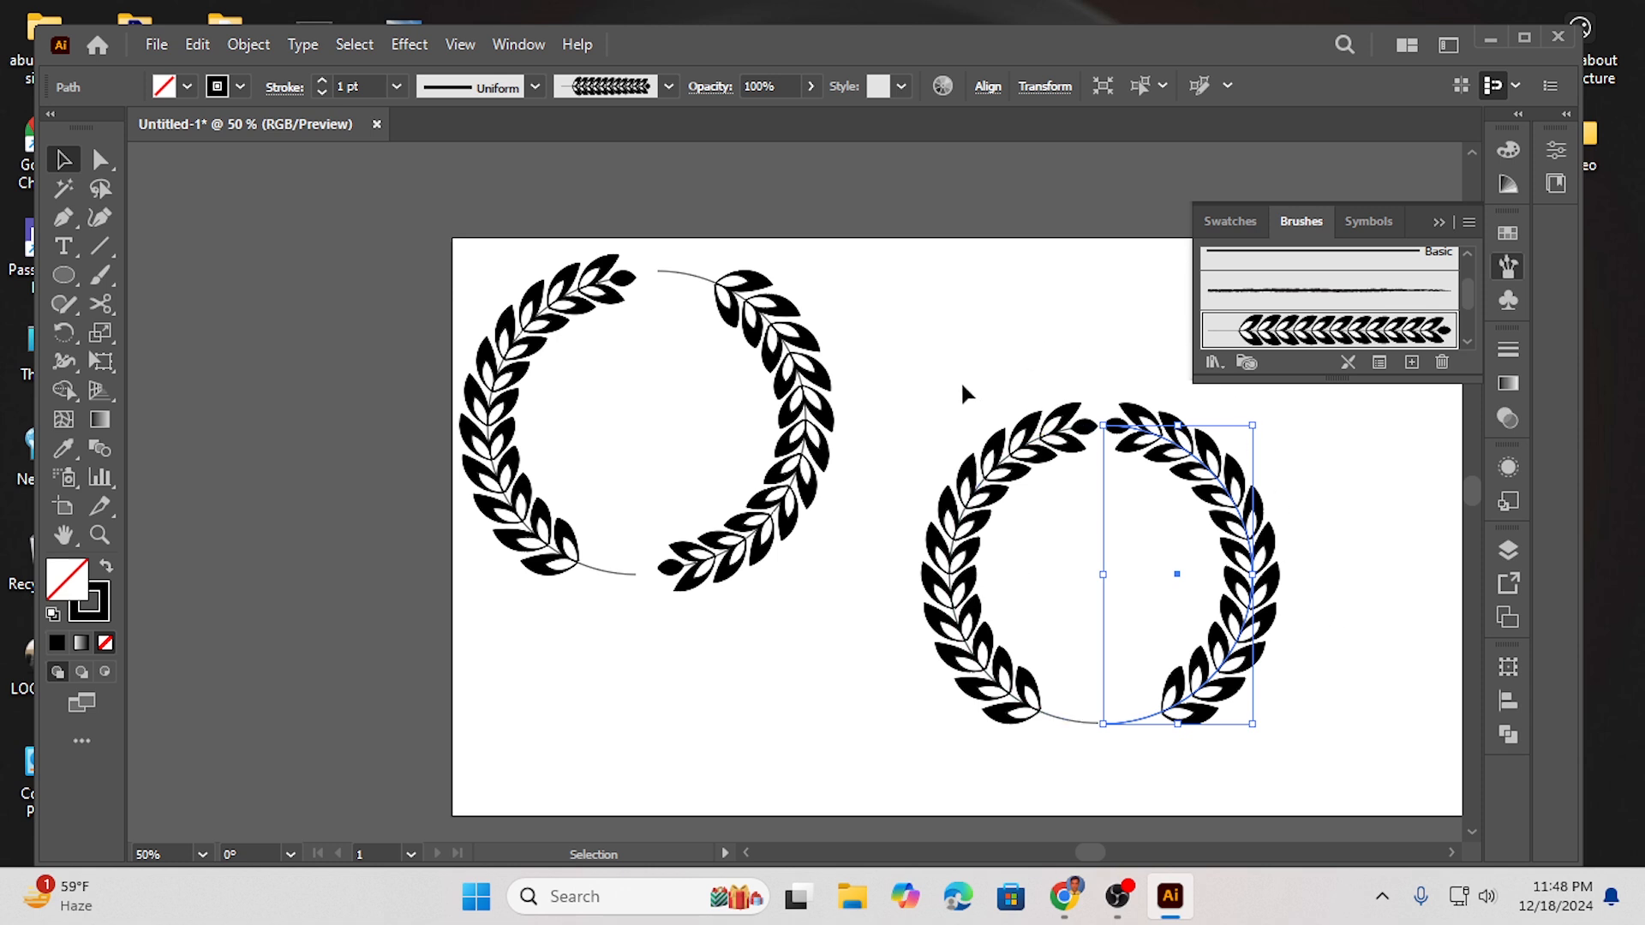
pyautogui.moveTo(941, 366); pyautogui.dragTo(1131, 633)
pyautogui.moveTo(1220, 480); pyautogui.dragTo(1172, 326)
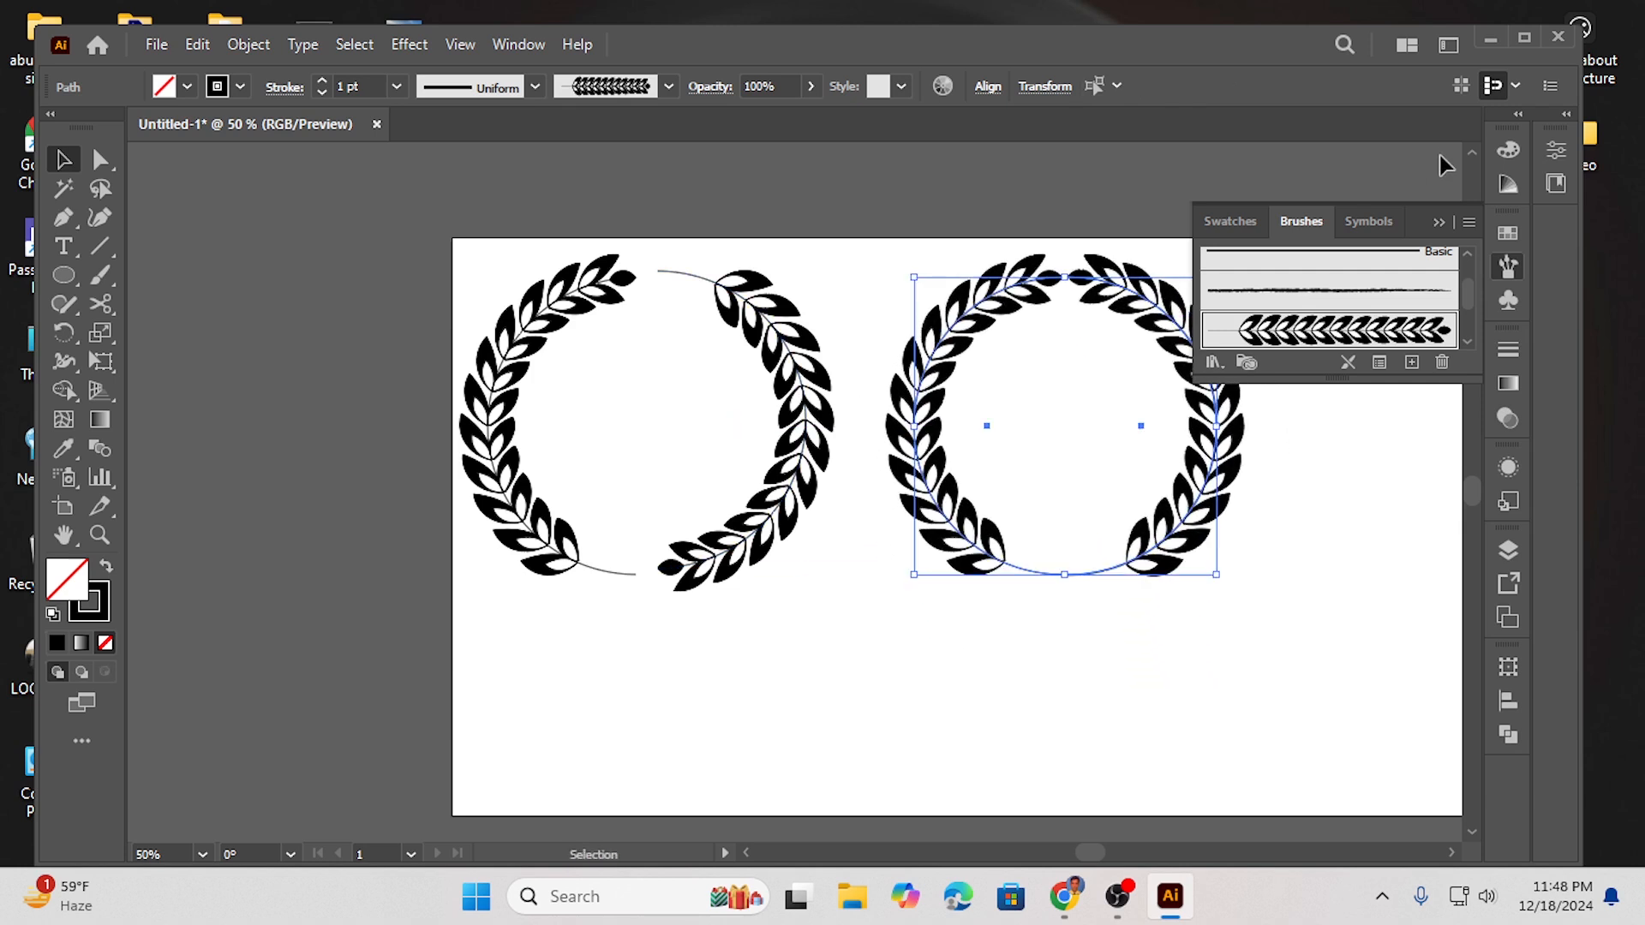
pyautogui.click(1440, 222)
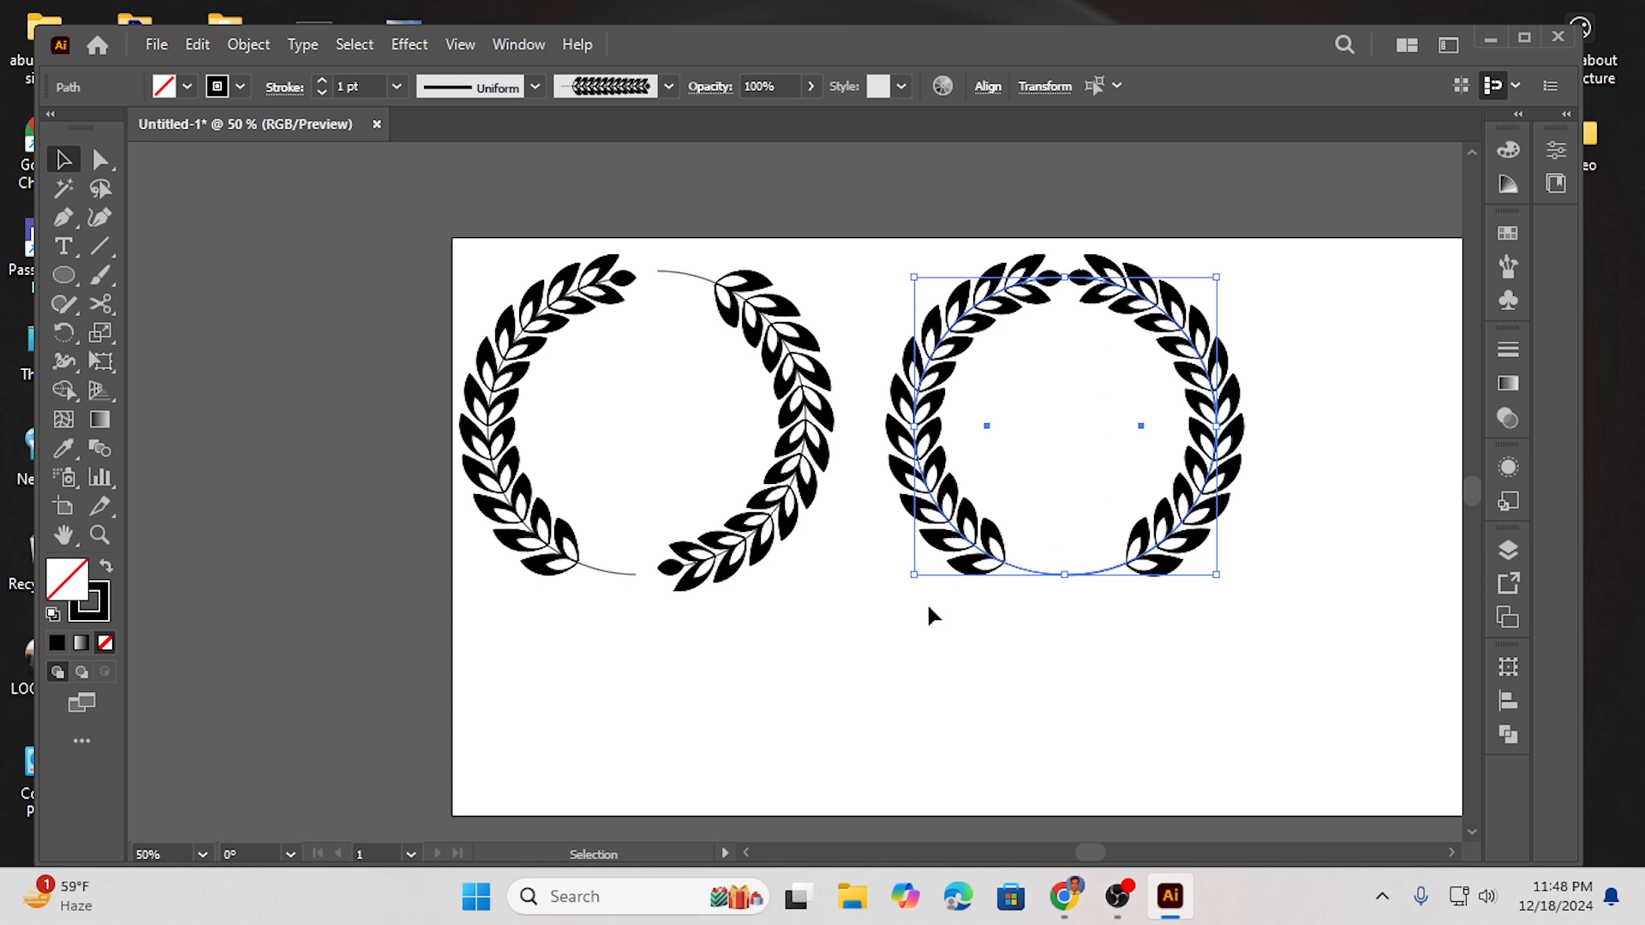
# - Draw a smaller circle below the wreaths and cut it at its top and bottom anchor points
pyautogui.click(63, 275)
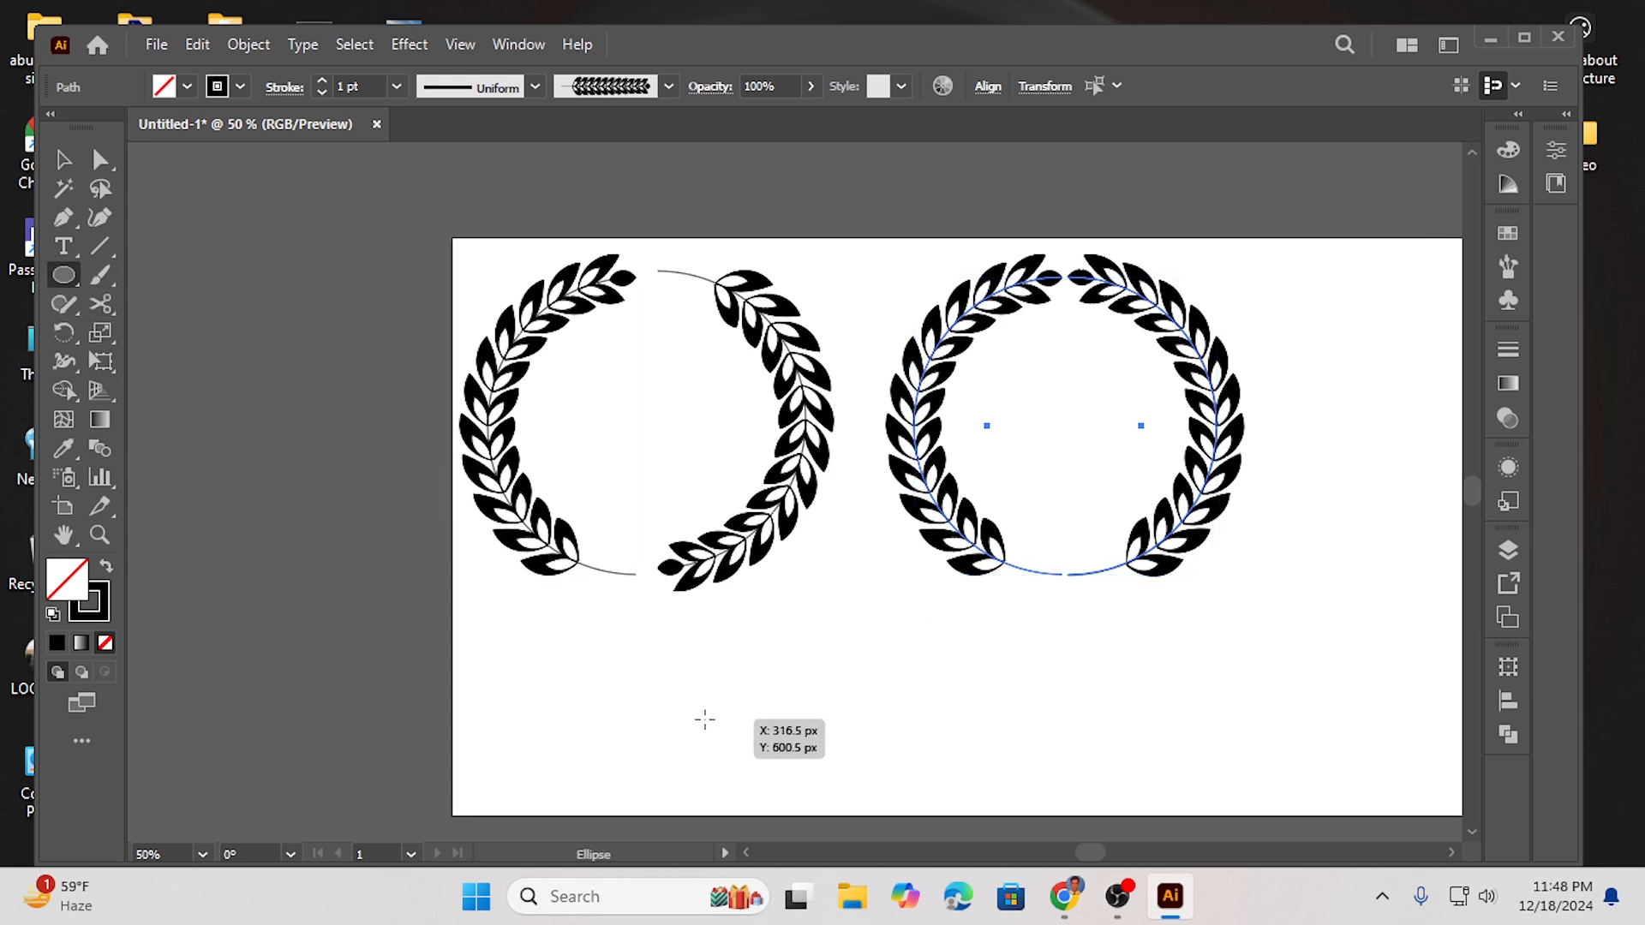
pyautogui.moveTo(800, 652); pyautogui.dragTo(903, 728)
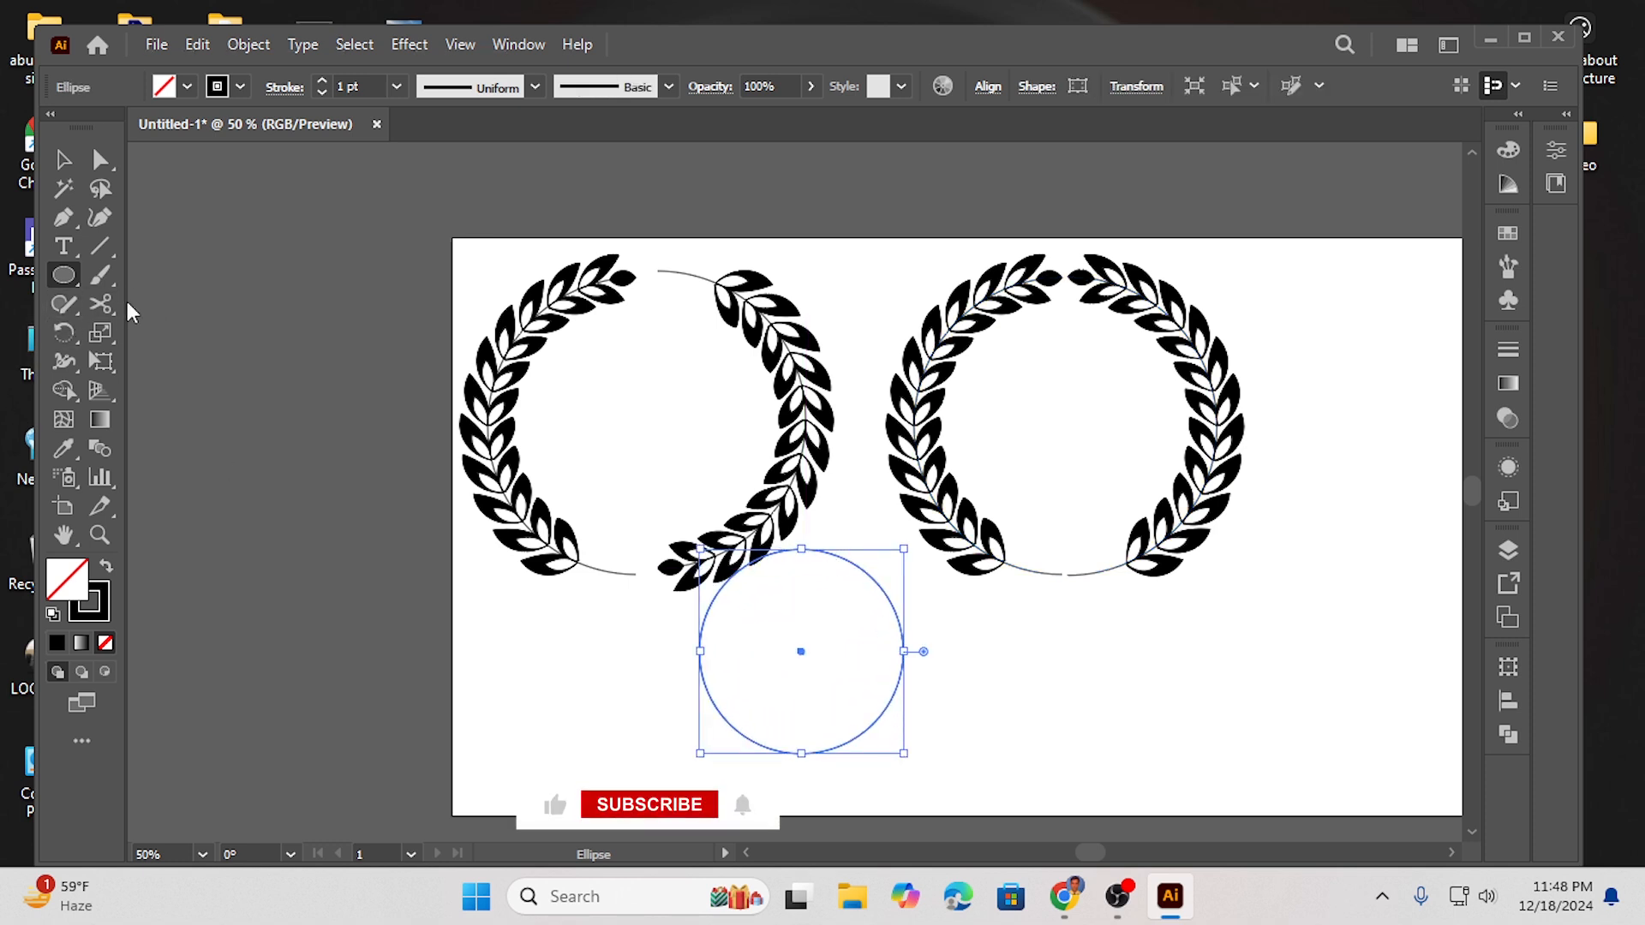
pyautogui.click(100, 304)
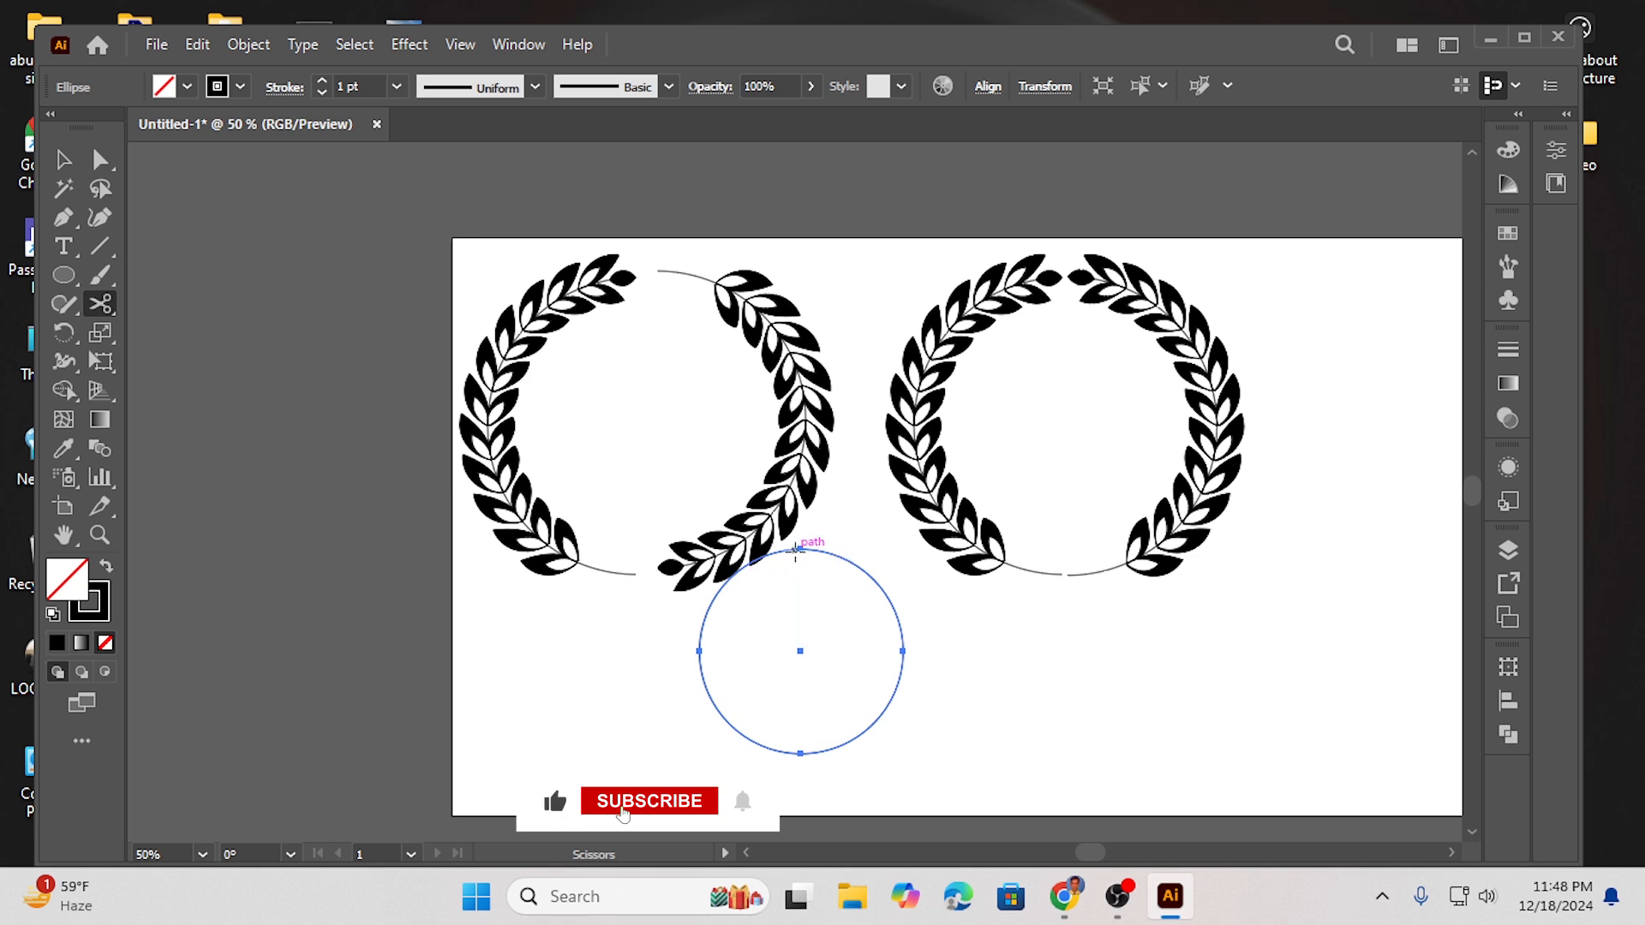
pyautogui.click(802, 549)
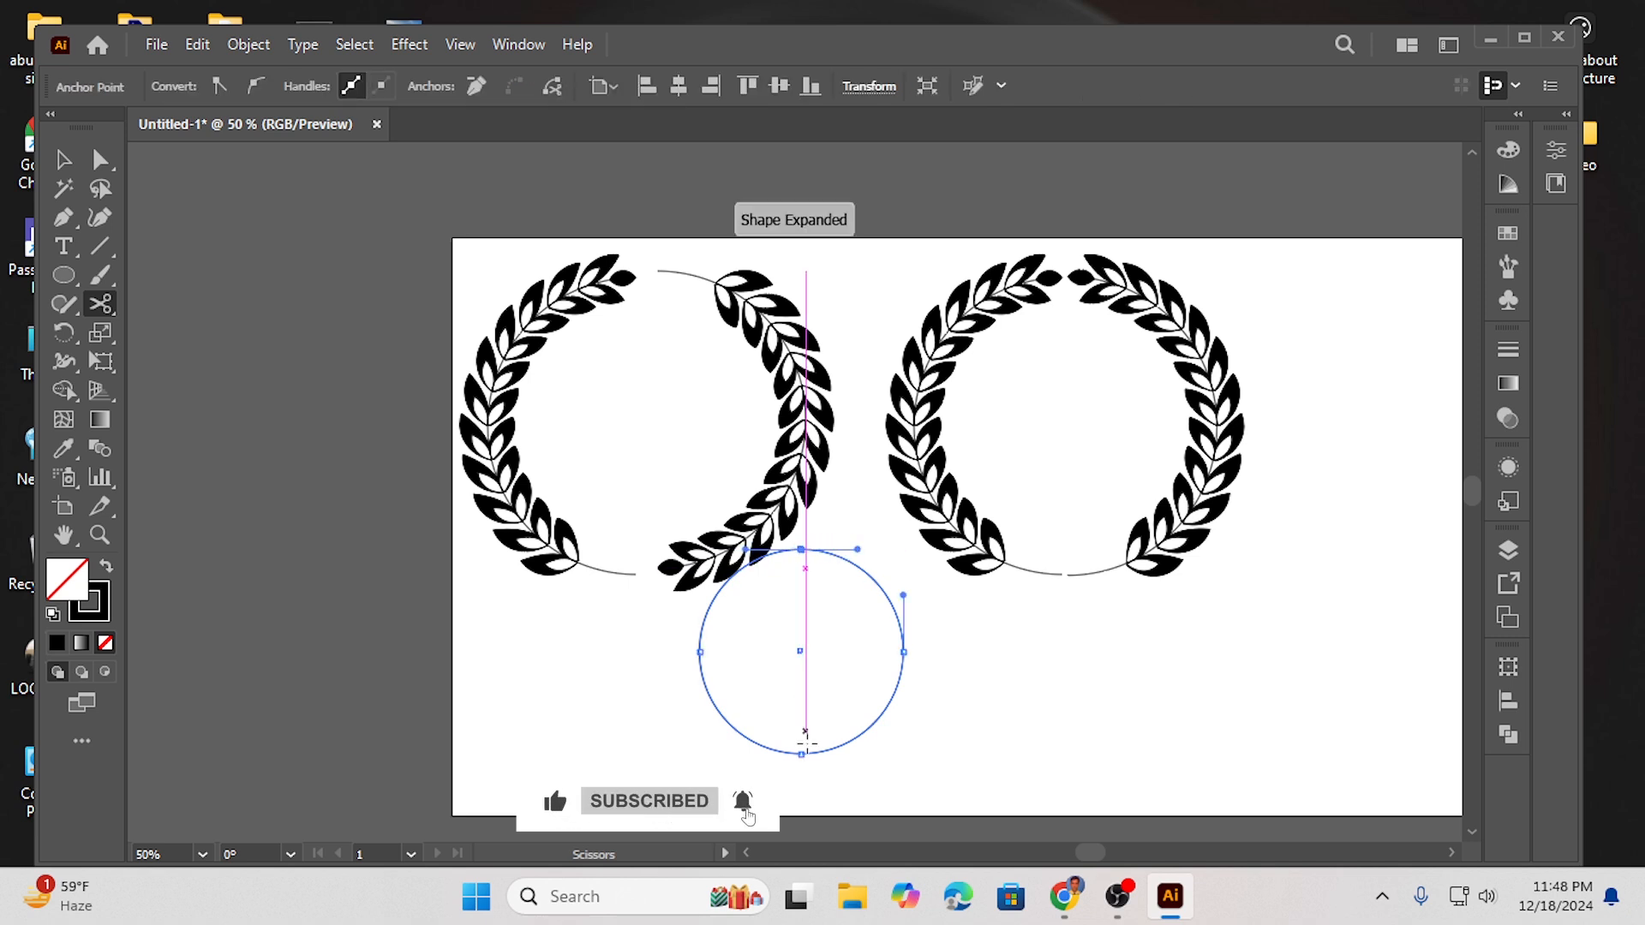
pyautogui.click(801, 754)
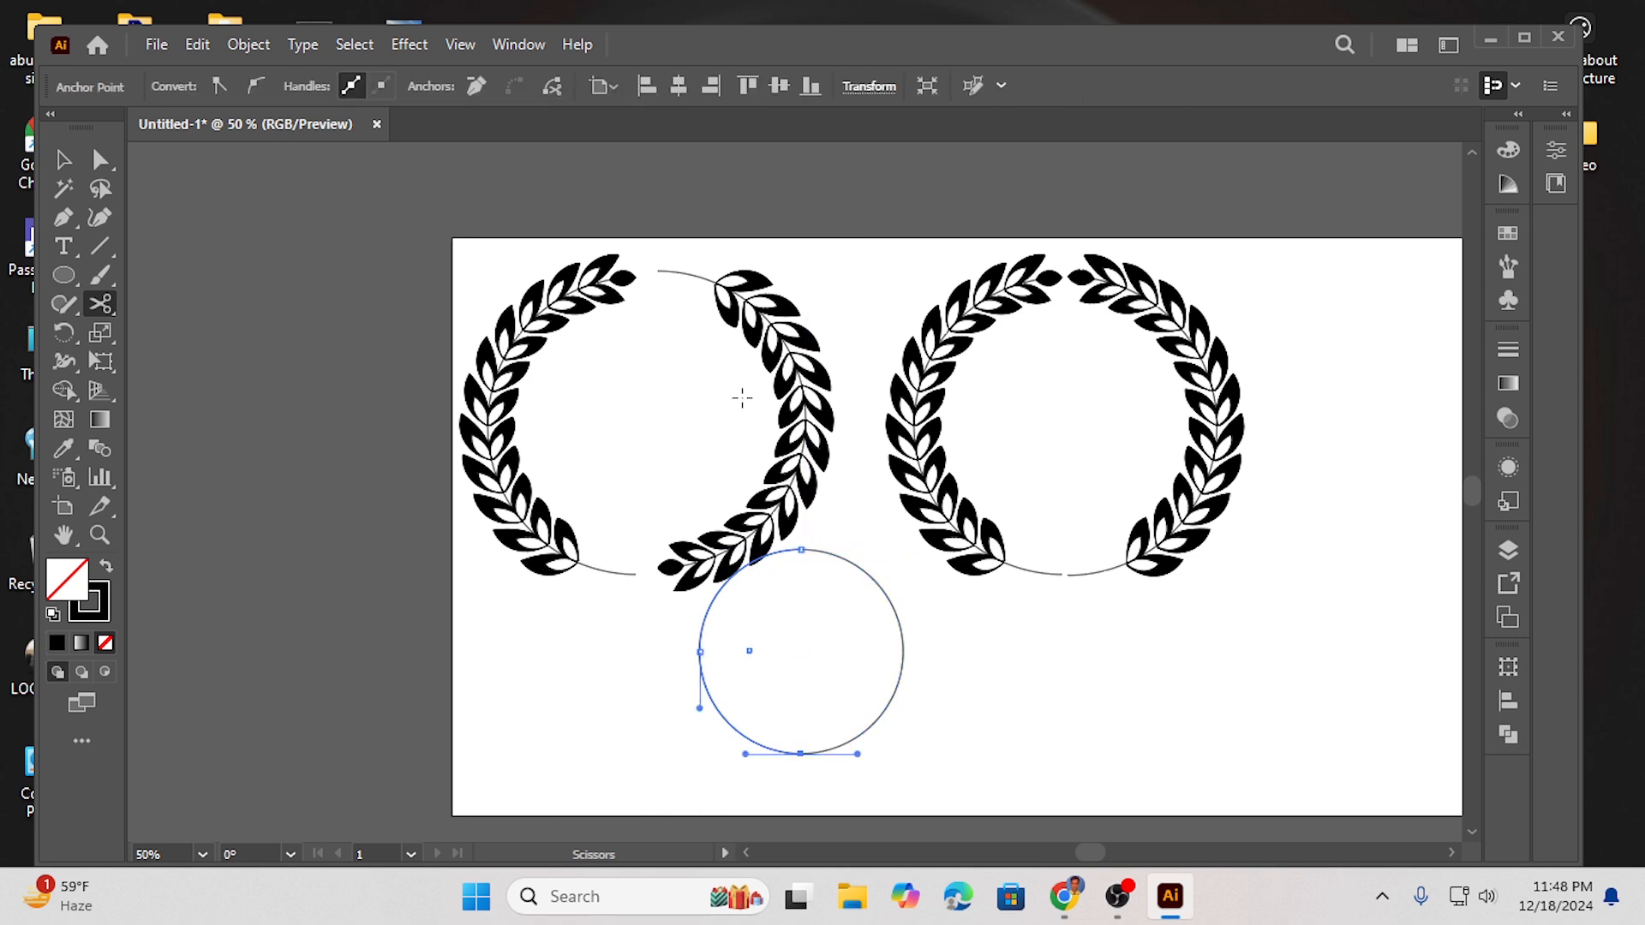
# - Separate the small circle's halves, moving the left half off the artboard to the left
pyautogui.press('v')
pyautogui.moveTo(893, 605); pyautogui.dragTo(962, 625)
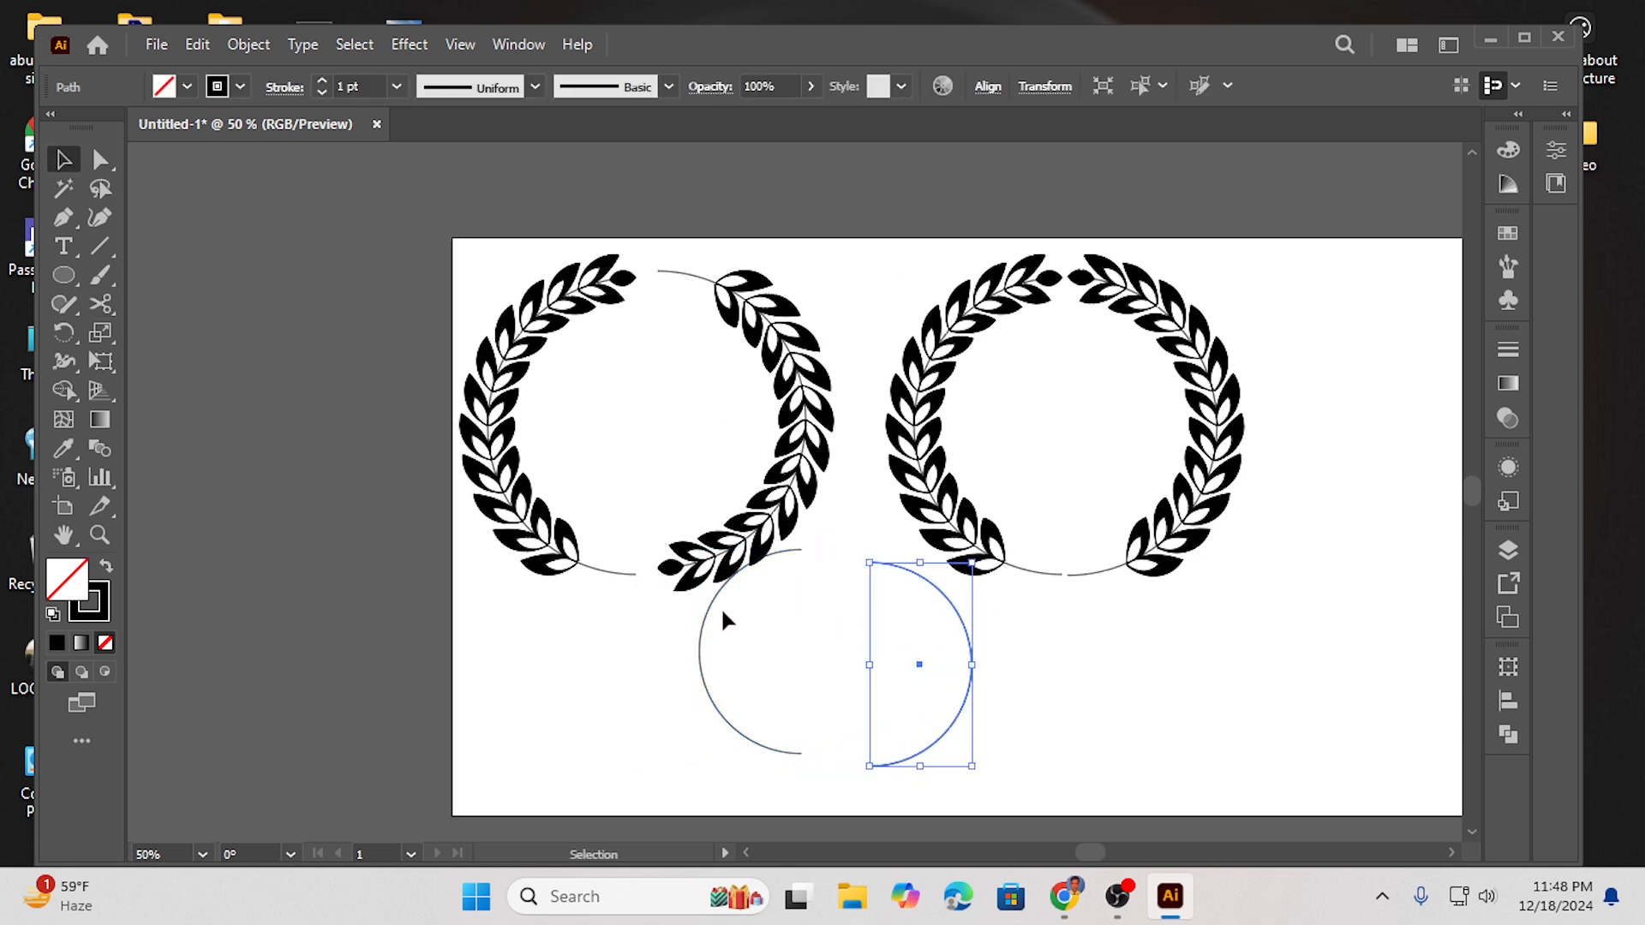
pyautogui.click(708, 623)
pyautogui.moveTo(706, 626); pyautogui.dragTo(248, 610)
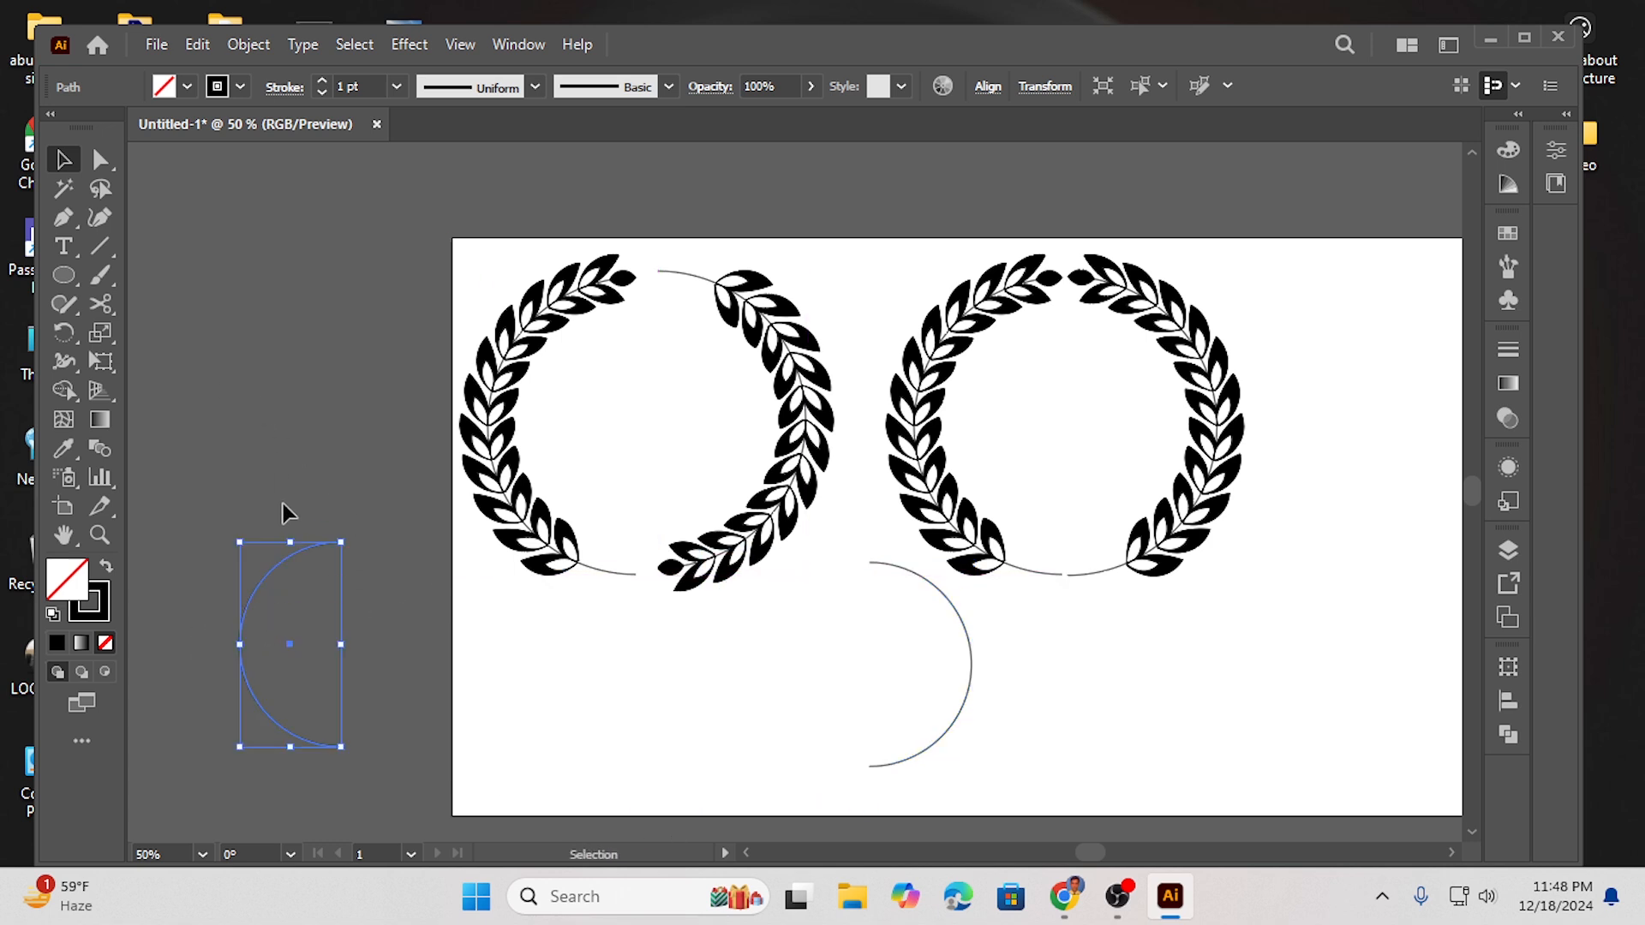
# - Reshape the left arc with the Curvature tool, pulling its top end up into a taller curve
pyautogui.click(101, 219)
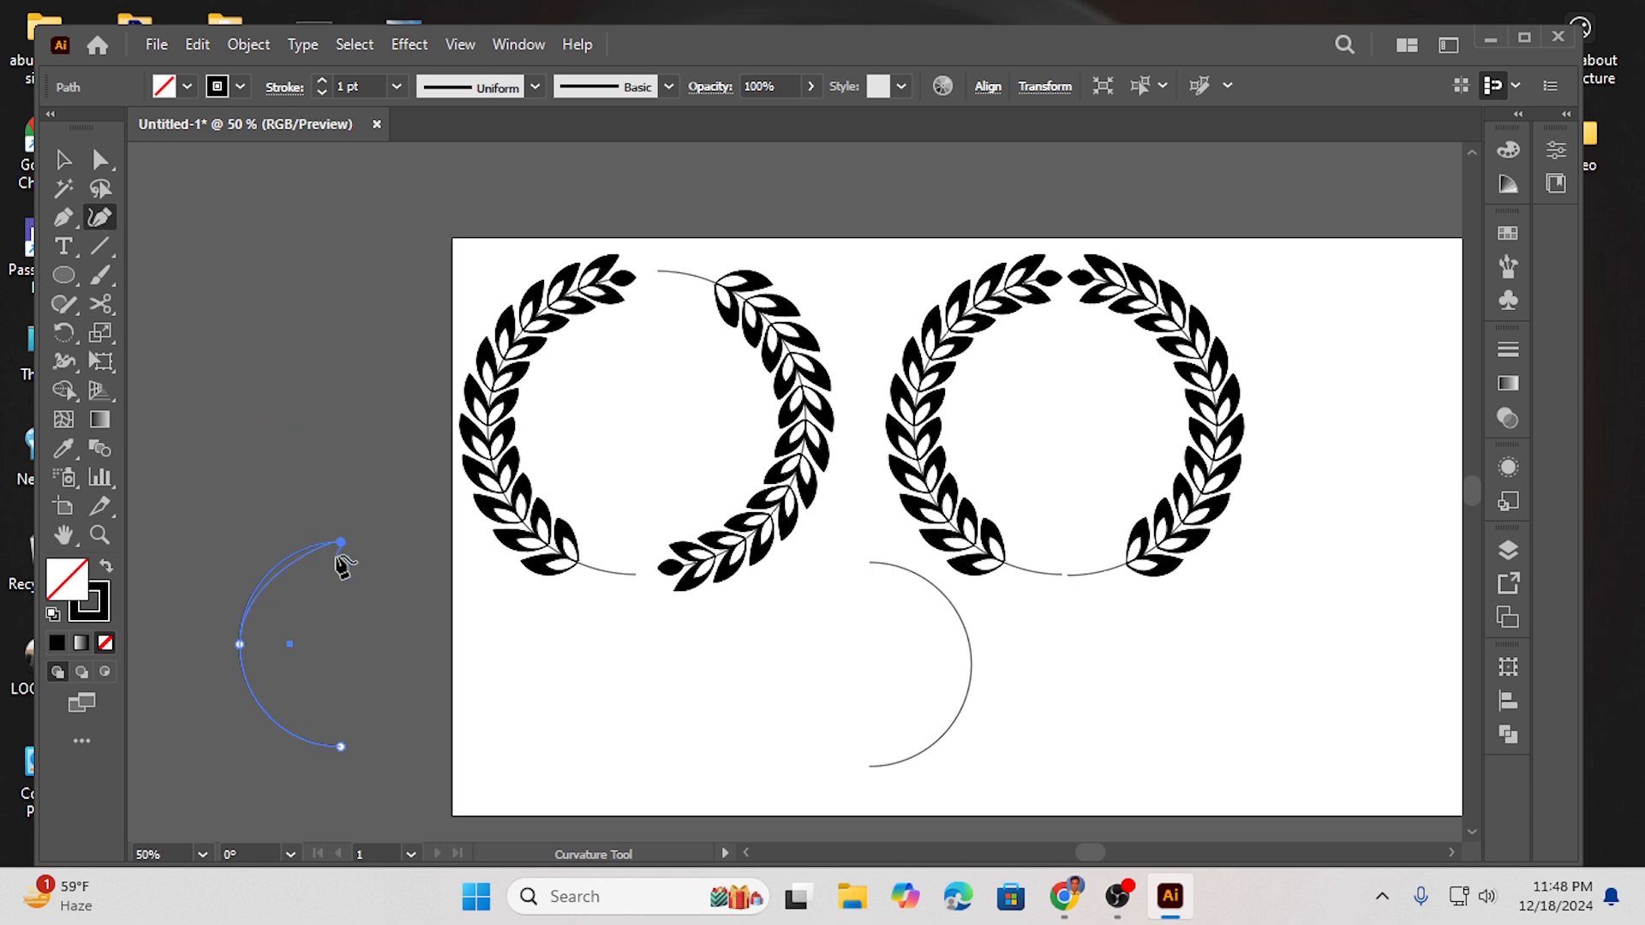
pyautogui.moveTo(341, 543); pyautogui.dragTo(355, 527)
pyautogui.moveTo(355, 465); pyautogui.dragTo(303, 430)
pyautogui.click(63, 159)
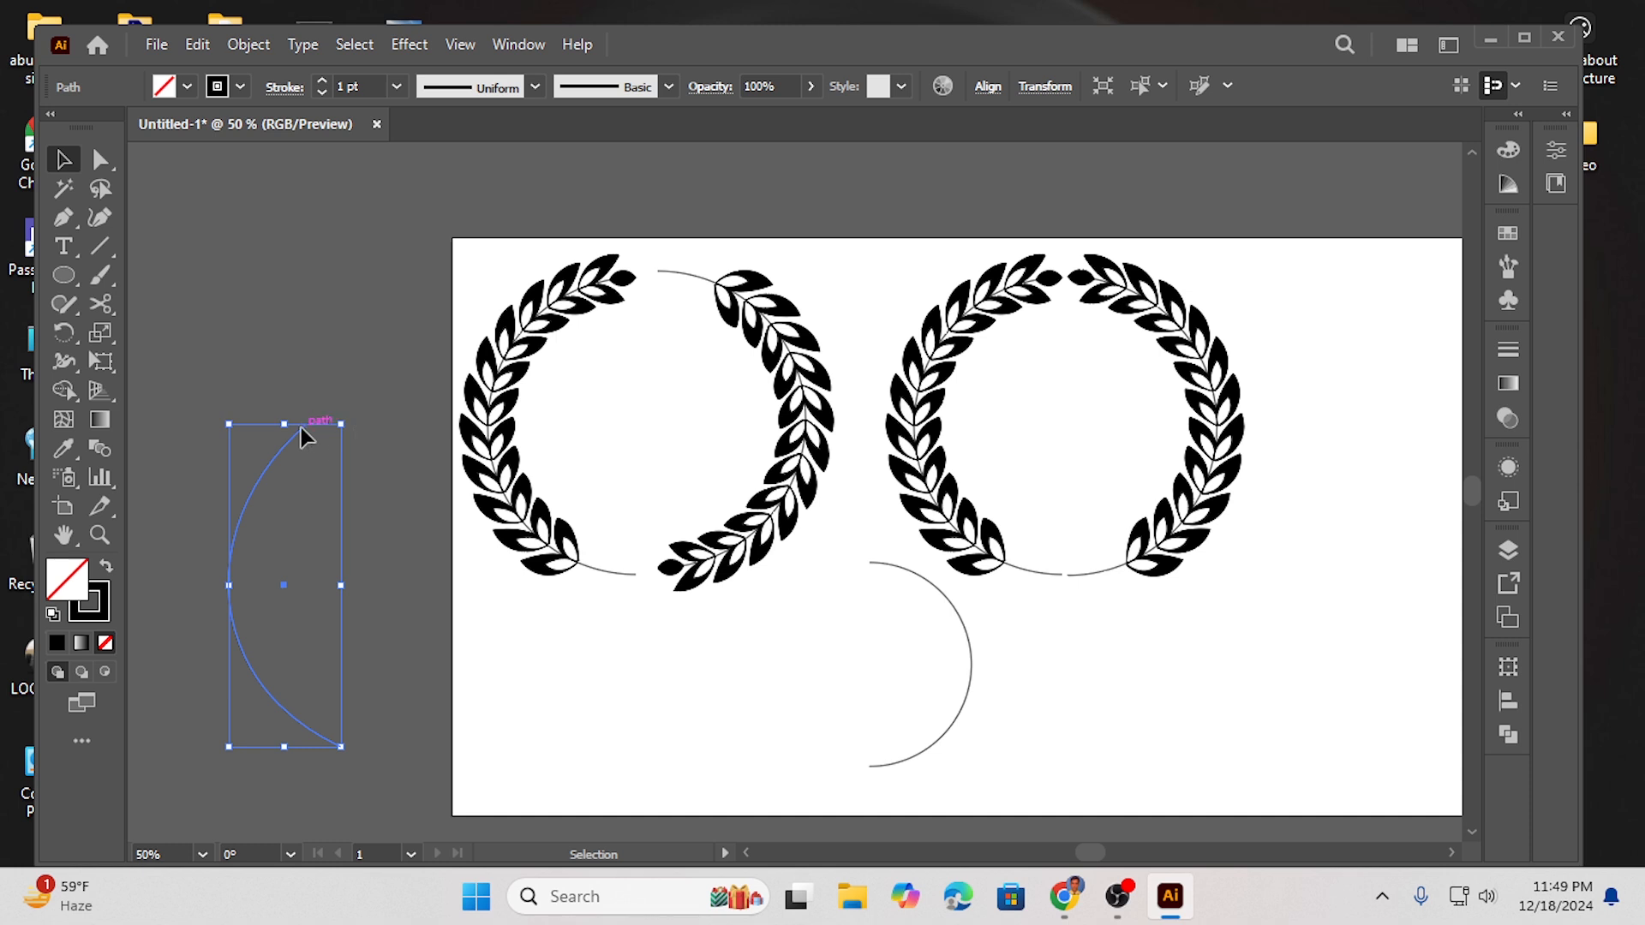
pyautogui.click(101, 218)
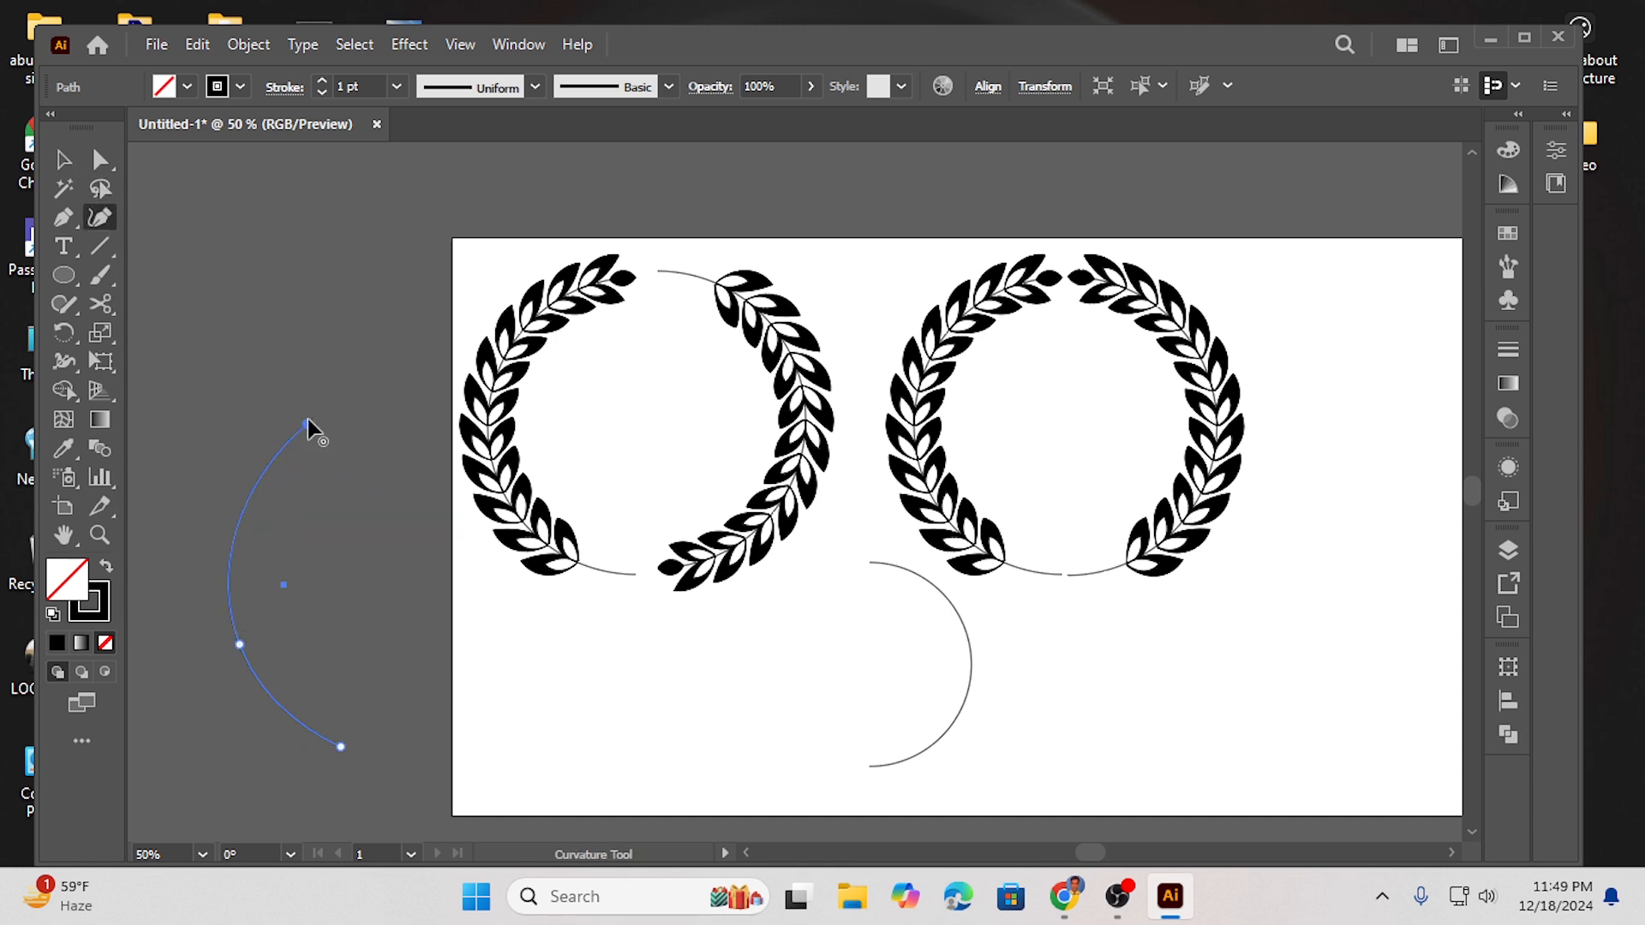
pyautogui.moveTo(307, 423); pyautogui.dragTo(253, 394)
pyautogui.click(67, 162)
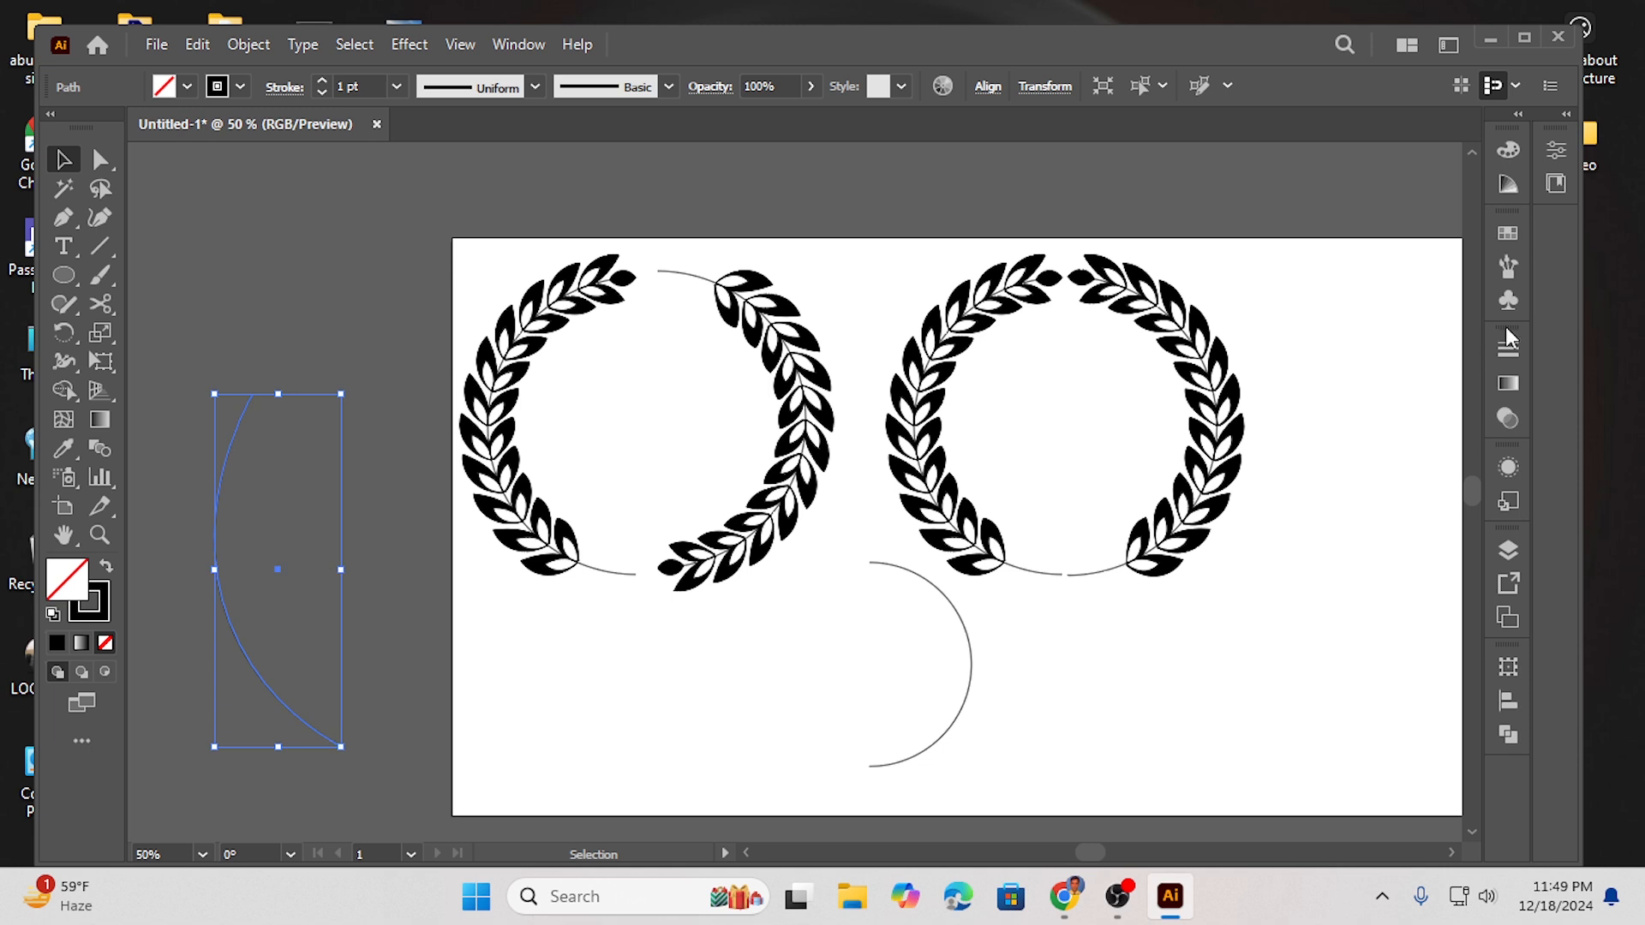
# - Apply the laurel leaf art brush to the reshaped left arc
pyautogui.click(1508, 266)
pyautogui.click(1326, 330)
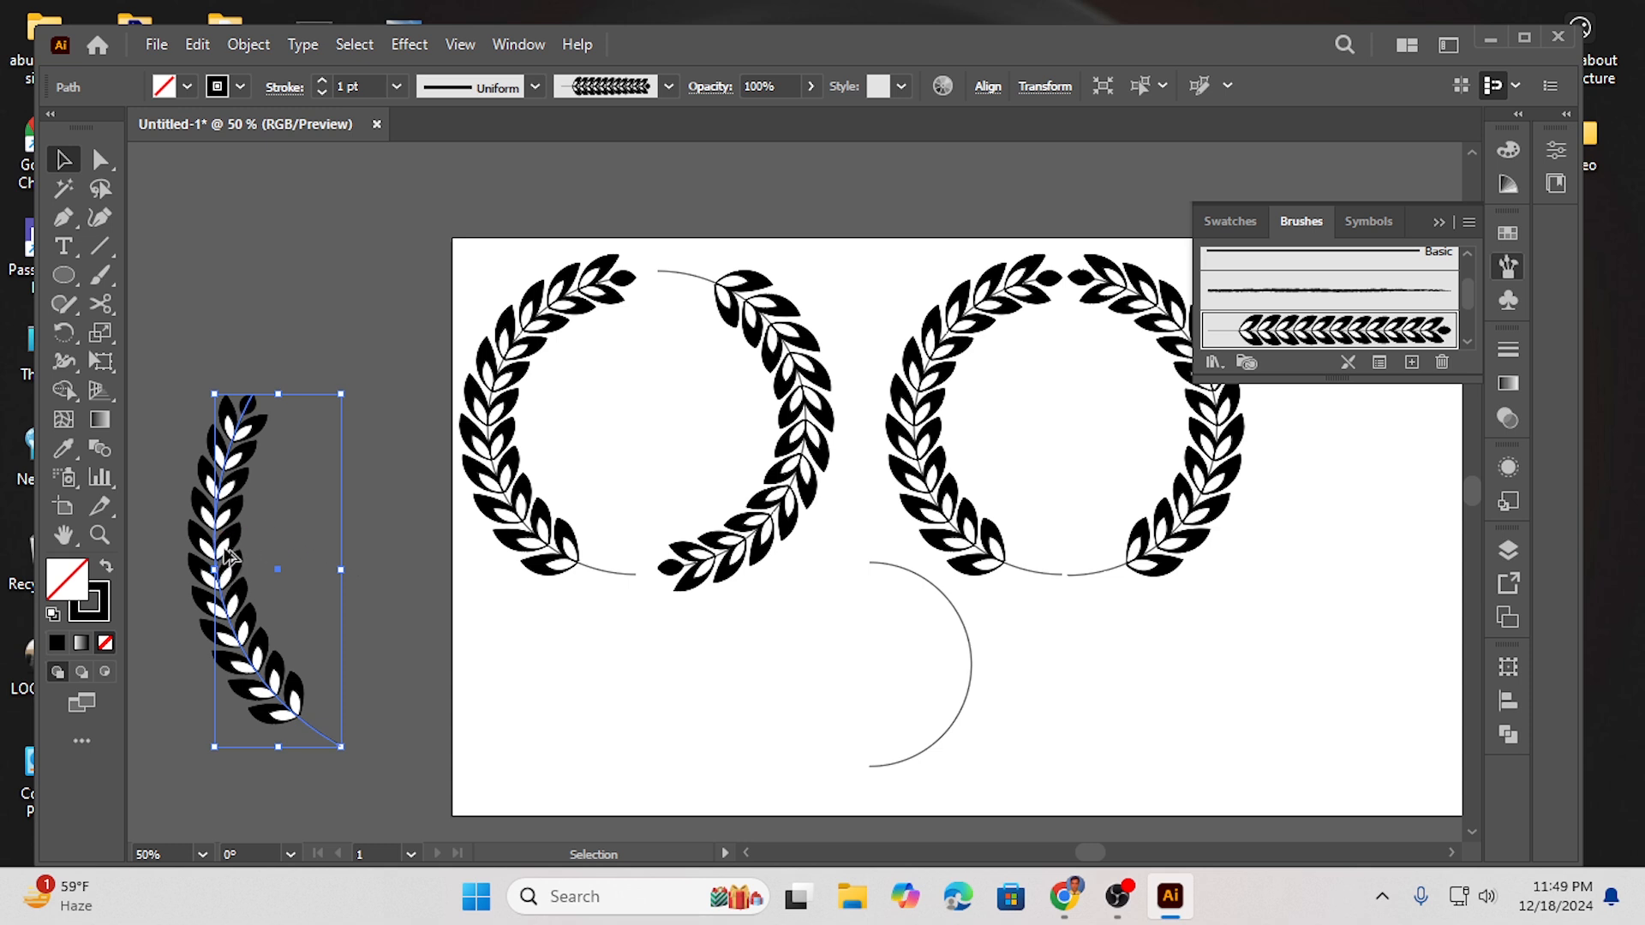
# - Duplicate the brushed branch, flip the copy horizontally, and set it opposite the original to form a U-shaped wreath
pyautogui.moveTo(230, 557); pyautogui.dragTo(341, 543)
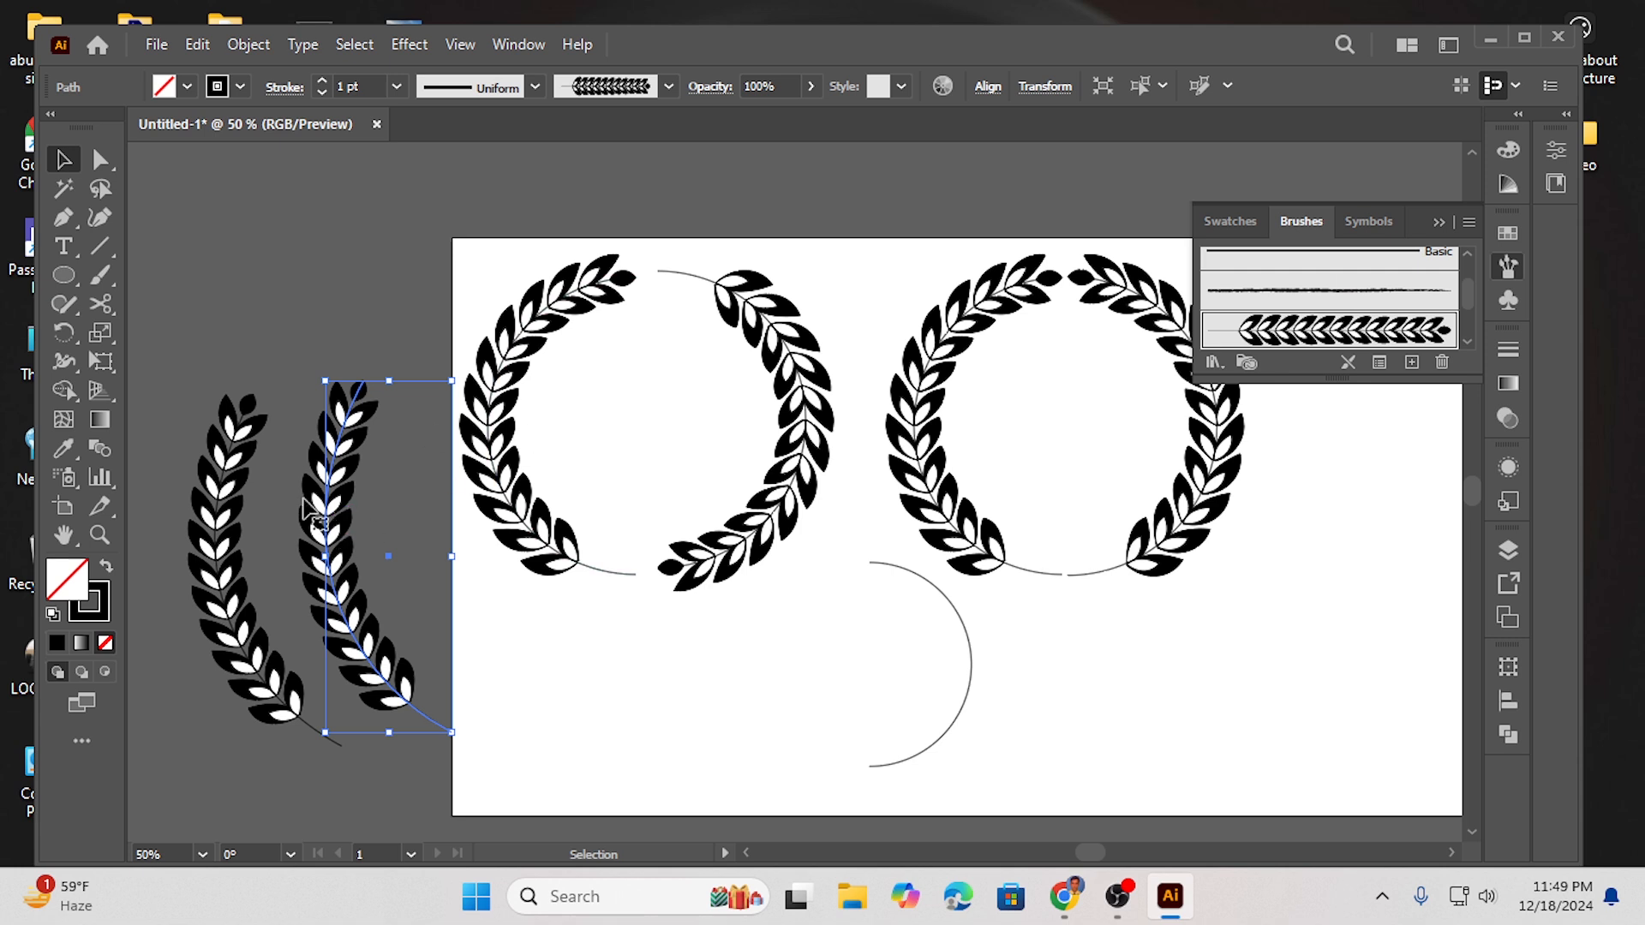
pyautogui.click(1556, 151)
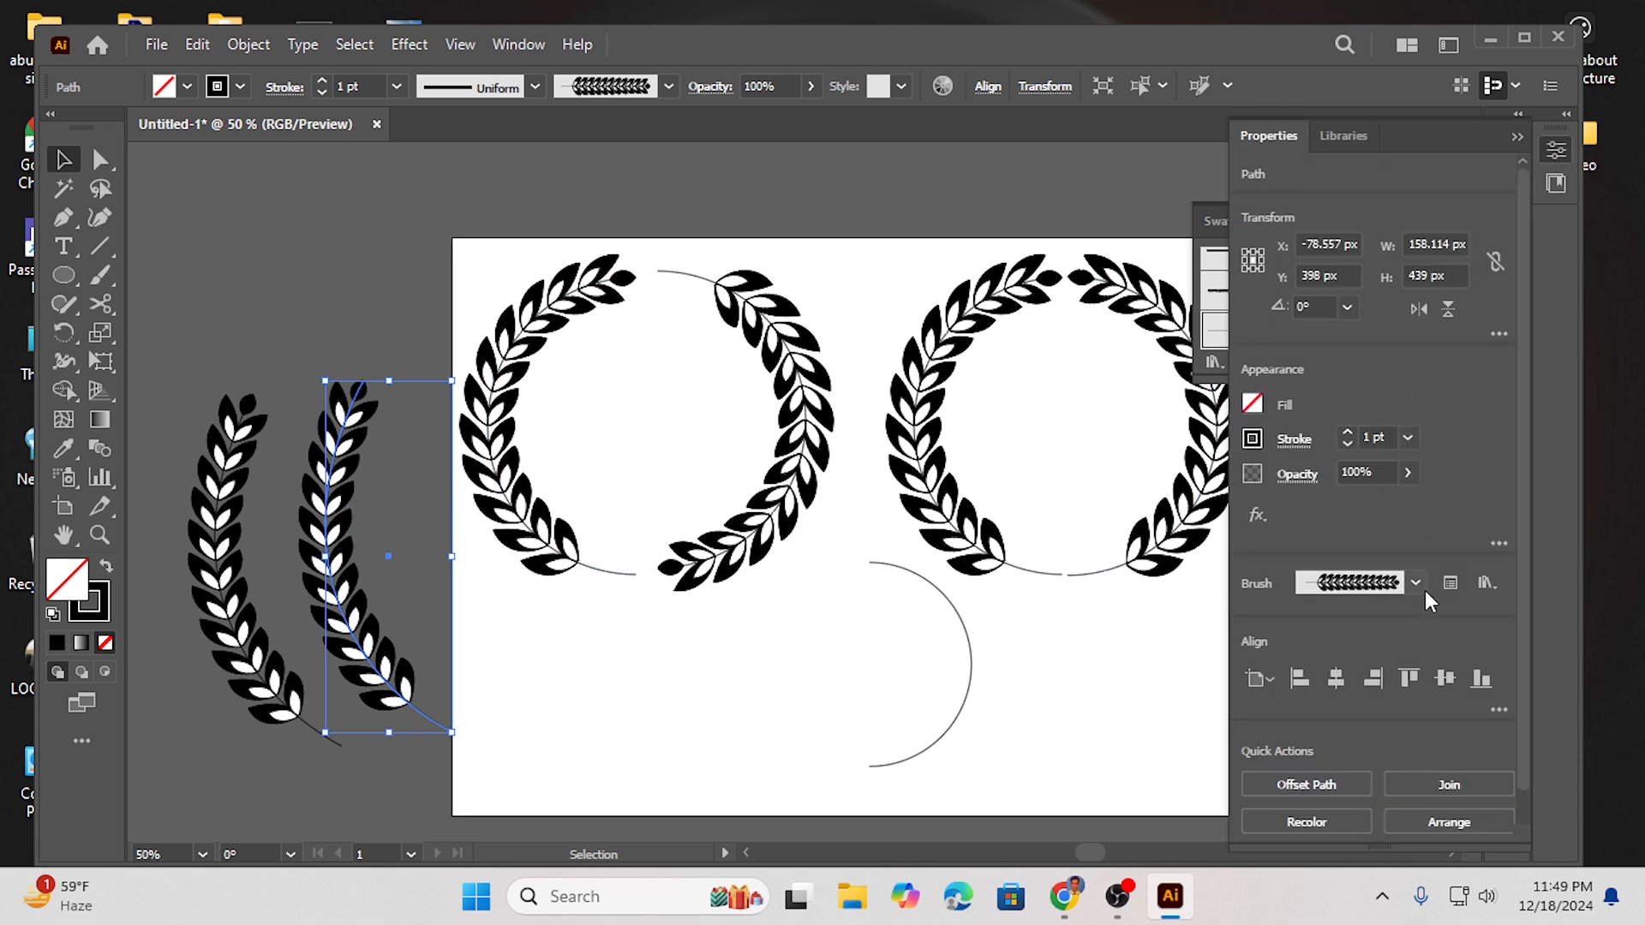
pyautogui.click(1423, 309)
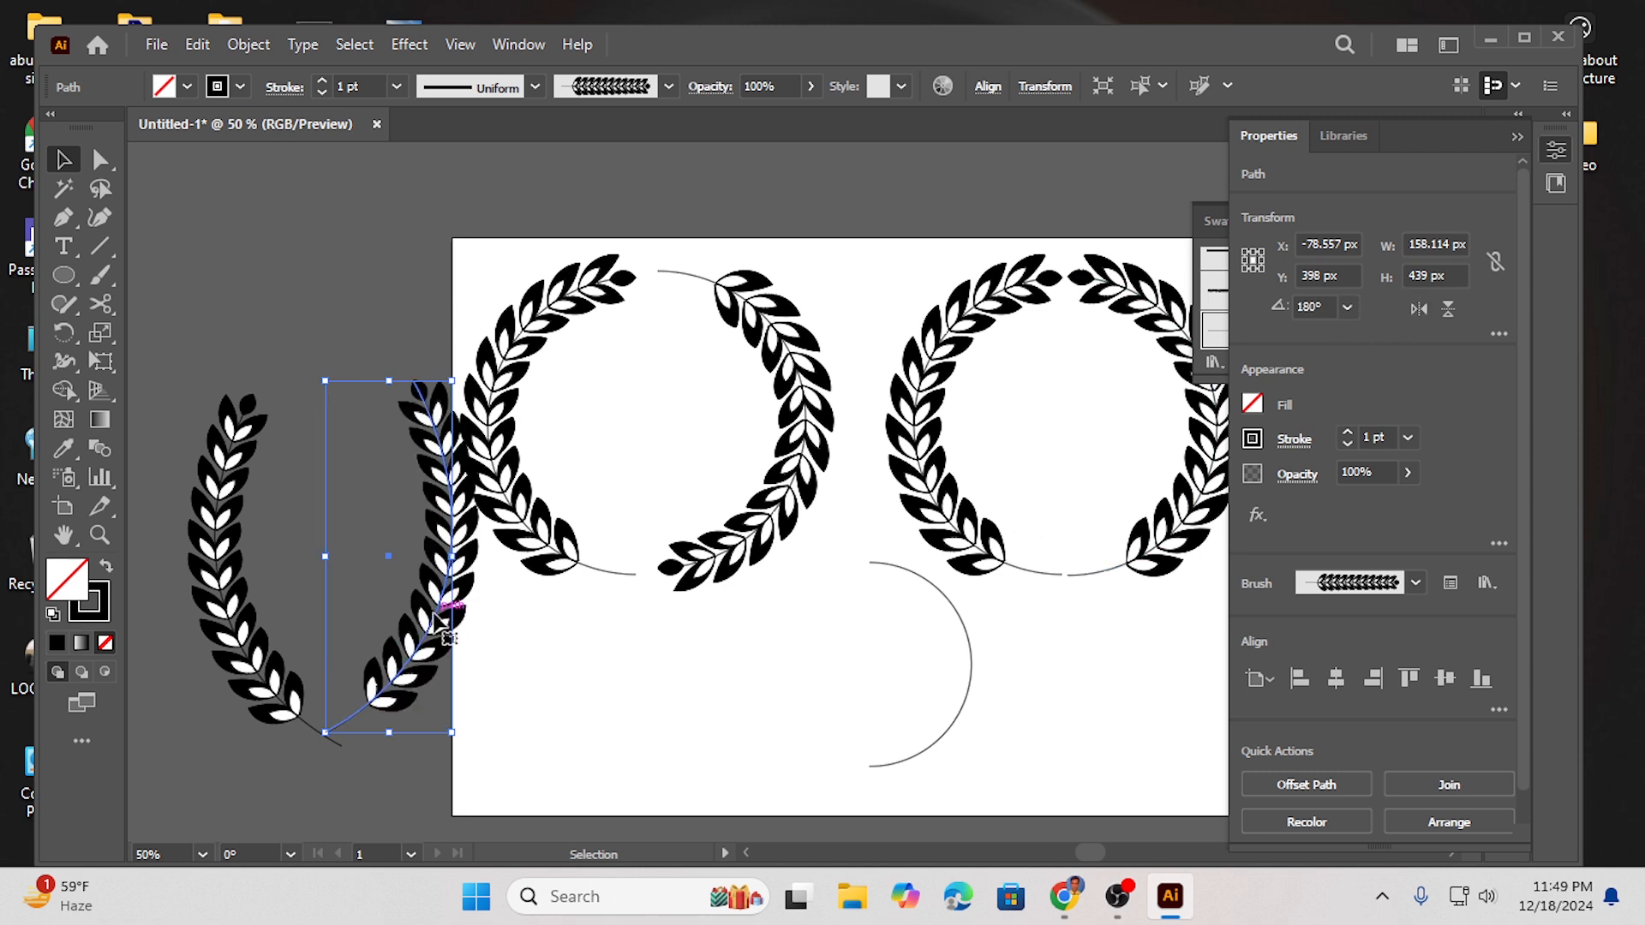
pyautogui.moveTo(437, 624); pyautogui.dragTo(406, 629)
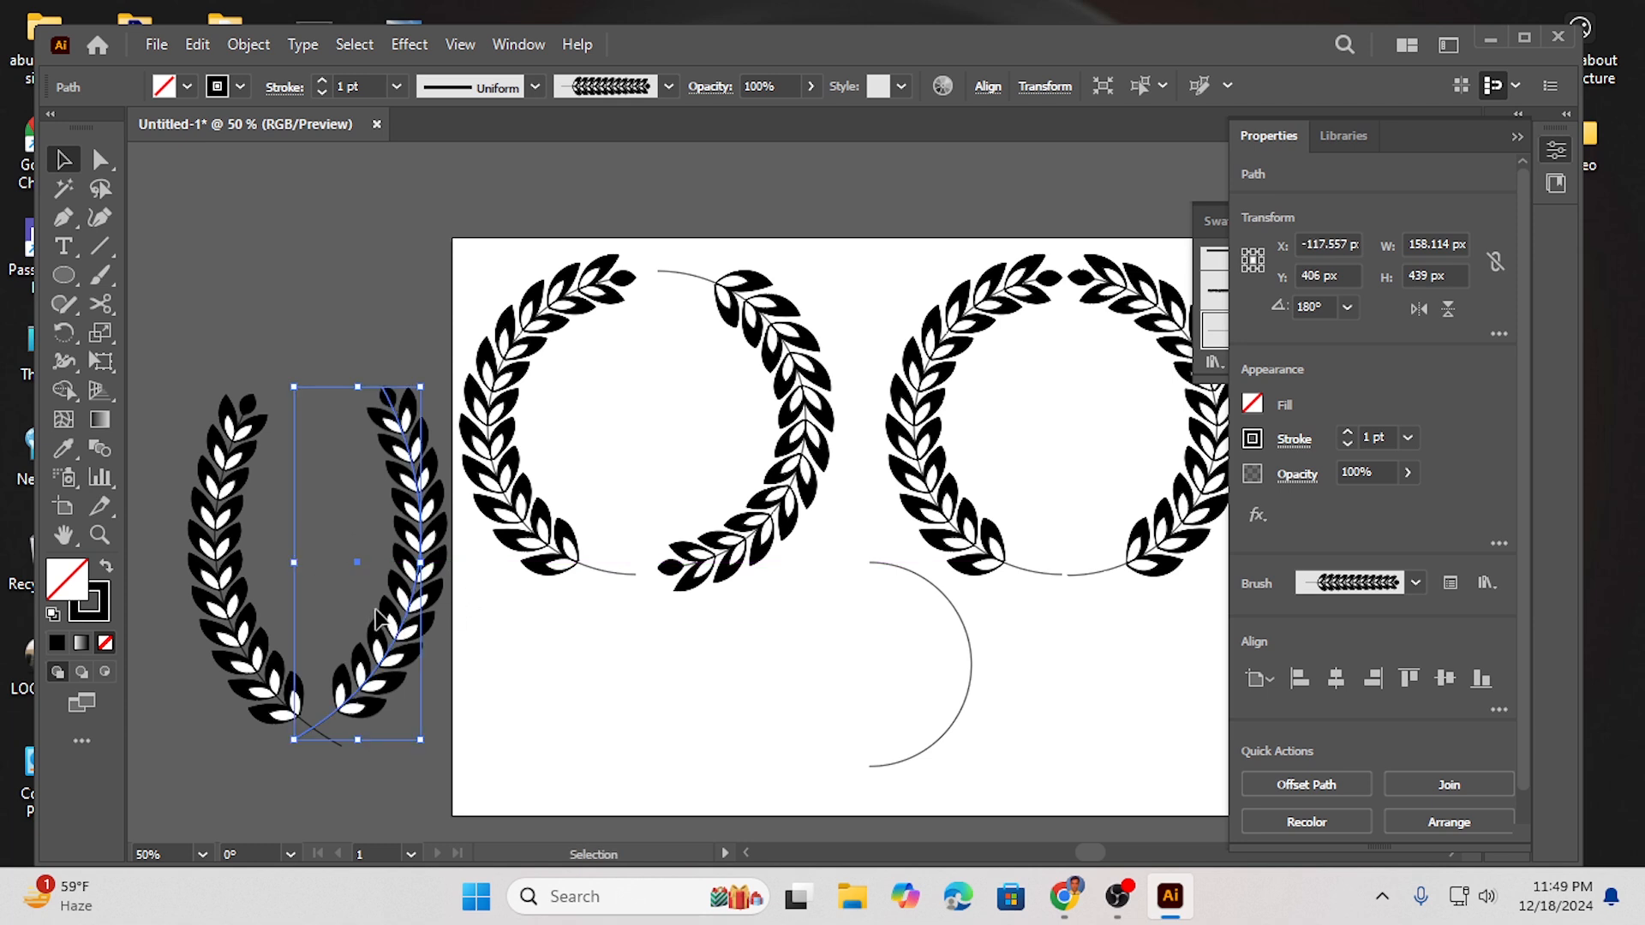
pyautogui.moveTo(415, 572); pyautogui.dragTo(403, 592)
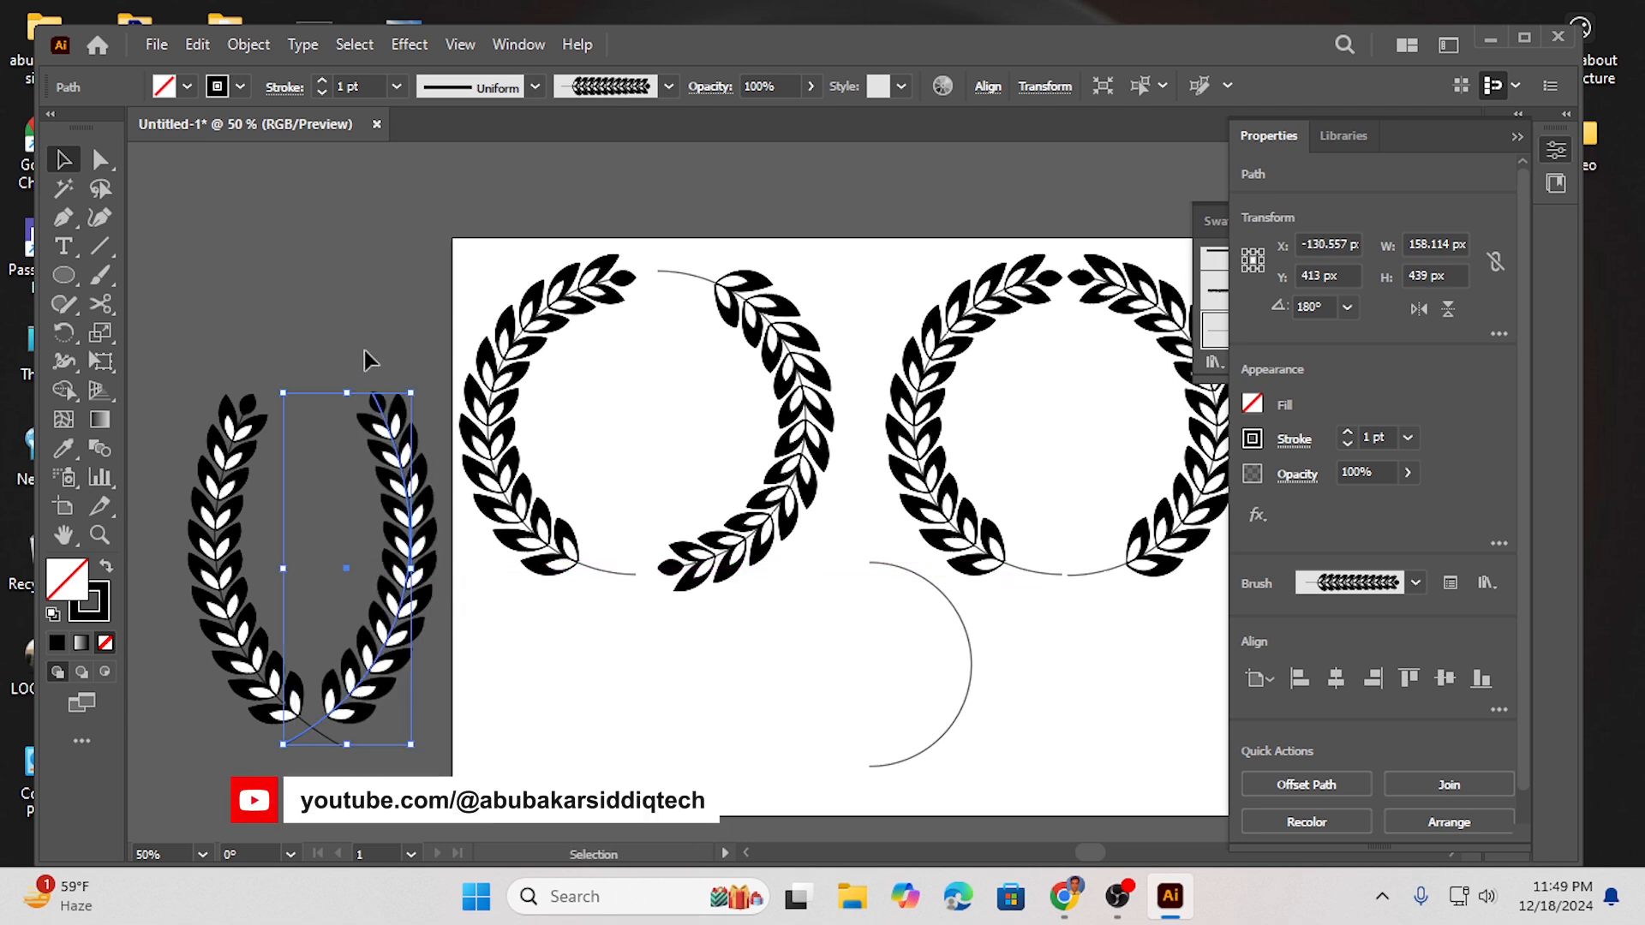
pyautogui.click(283, 290)
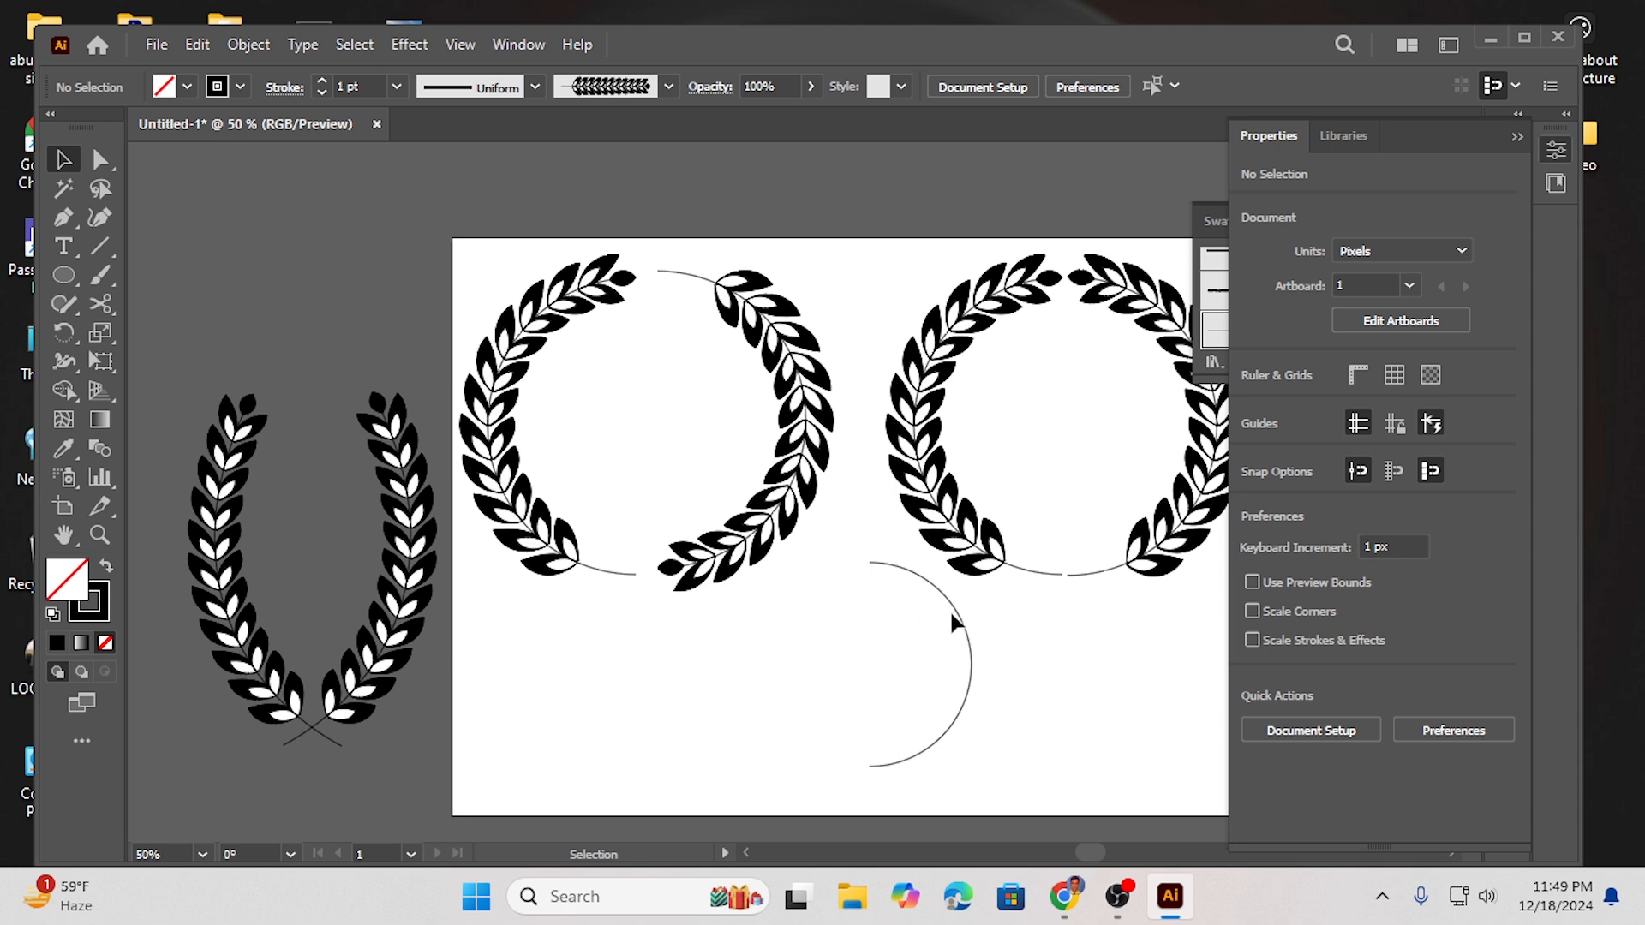
# - Delete the leftover right half of the small circle and close the open panels
pyautogui.click(938, 585)
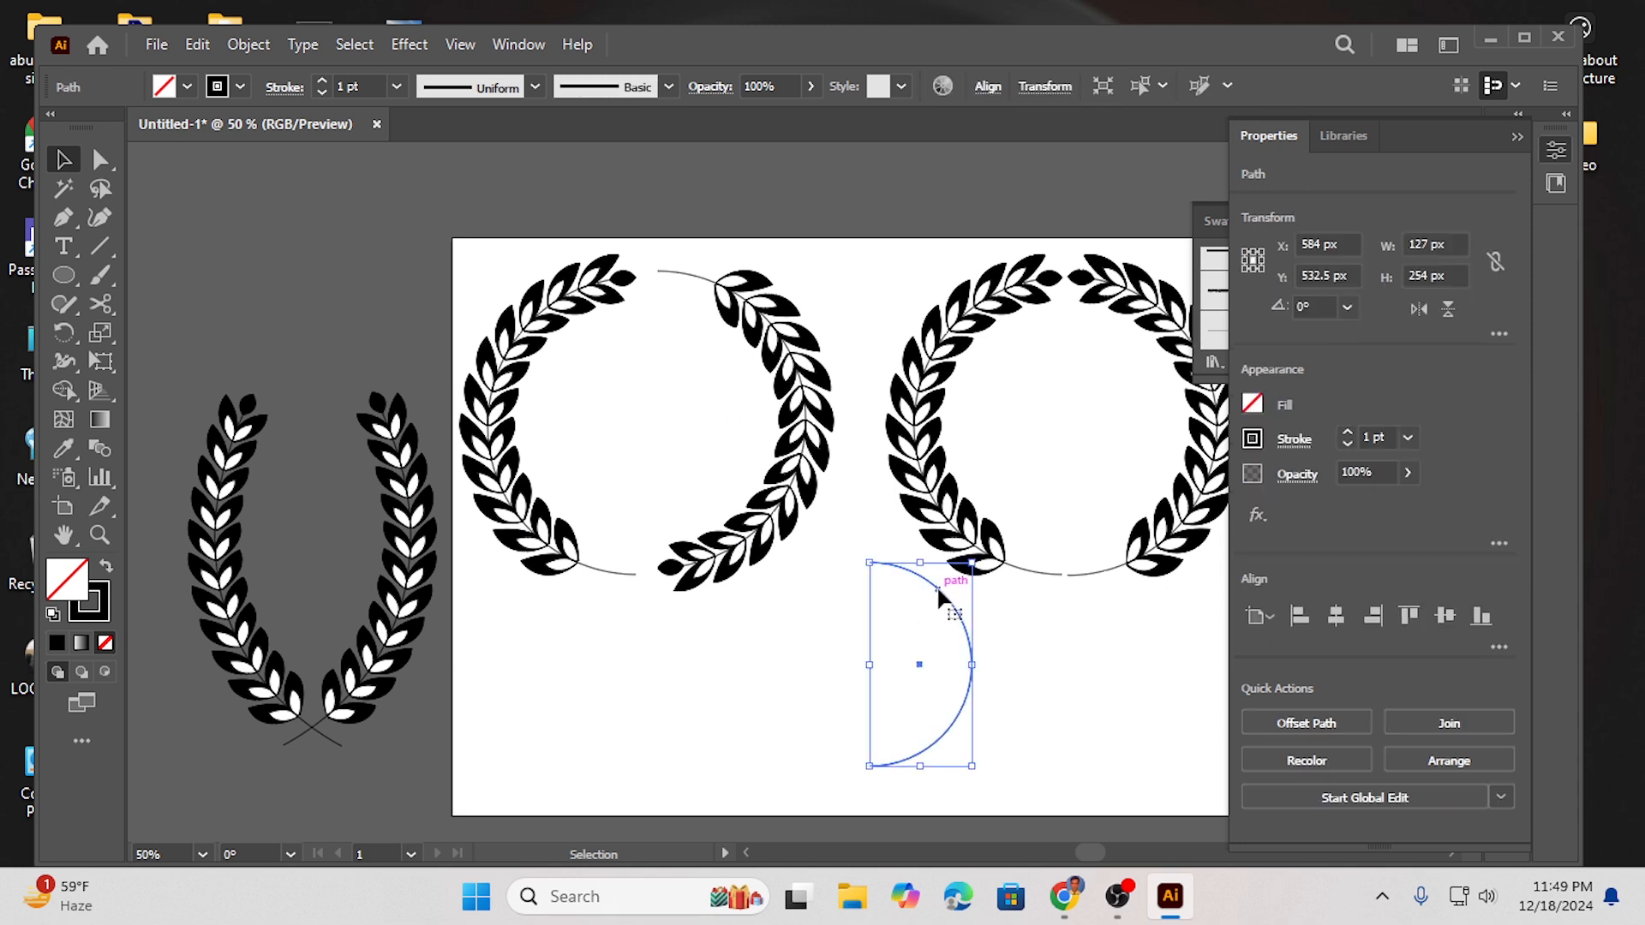
pyautogui.press('Delete')
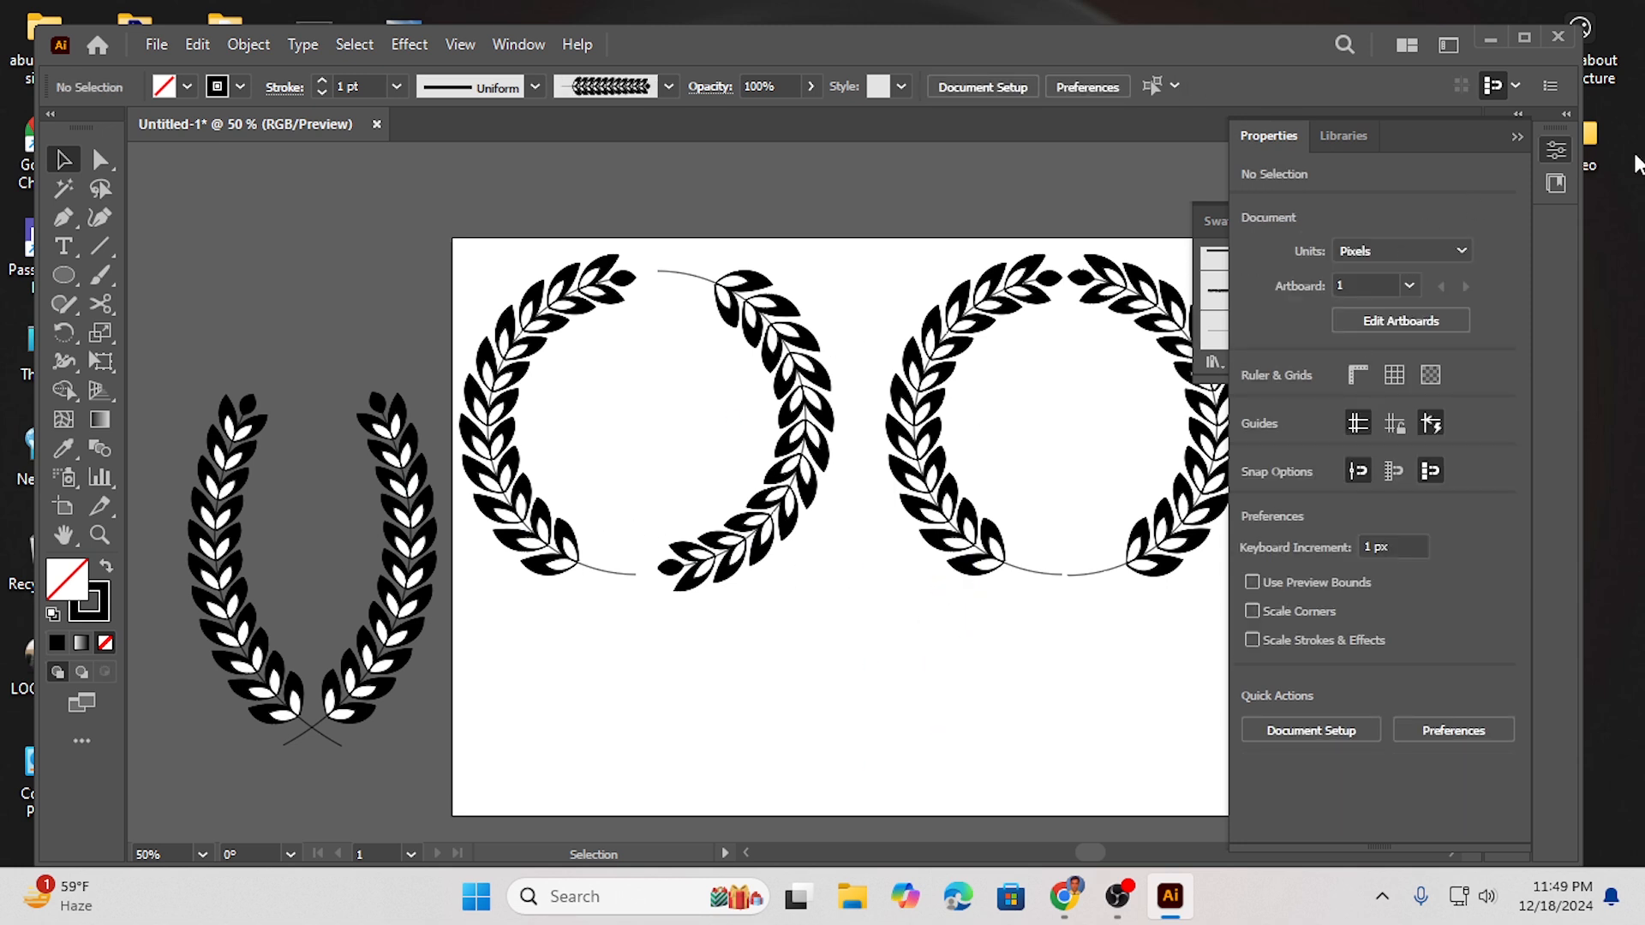
pyautogui.click(1515, 136)
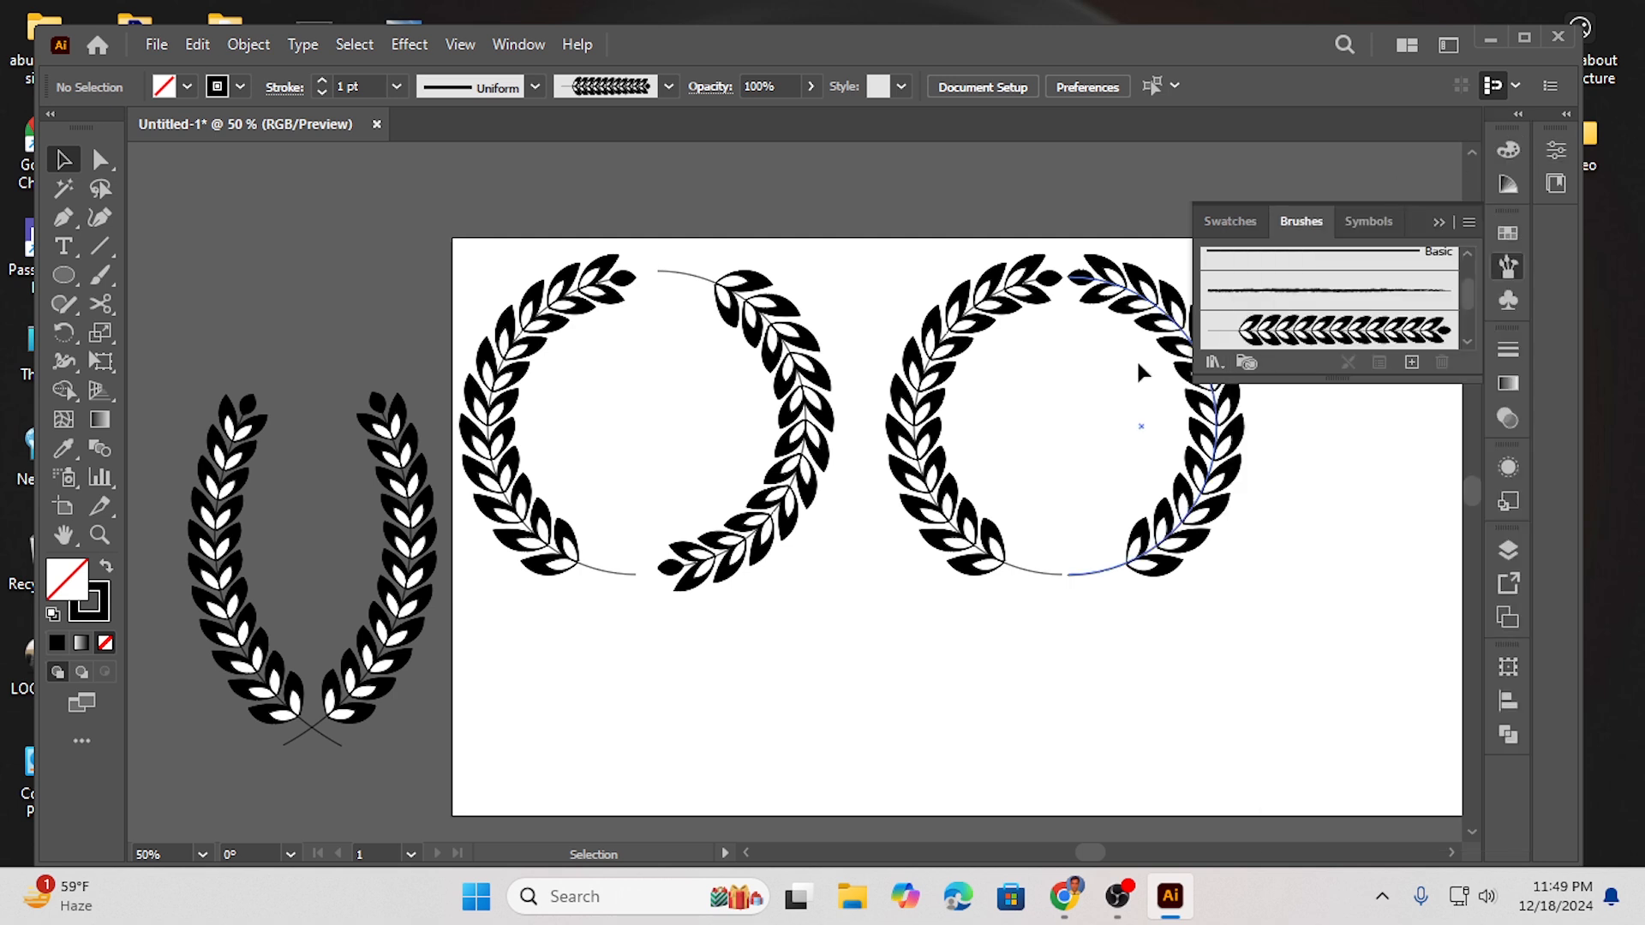
pyautogui.click(1436, 223)
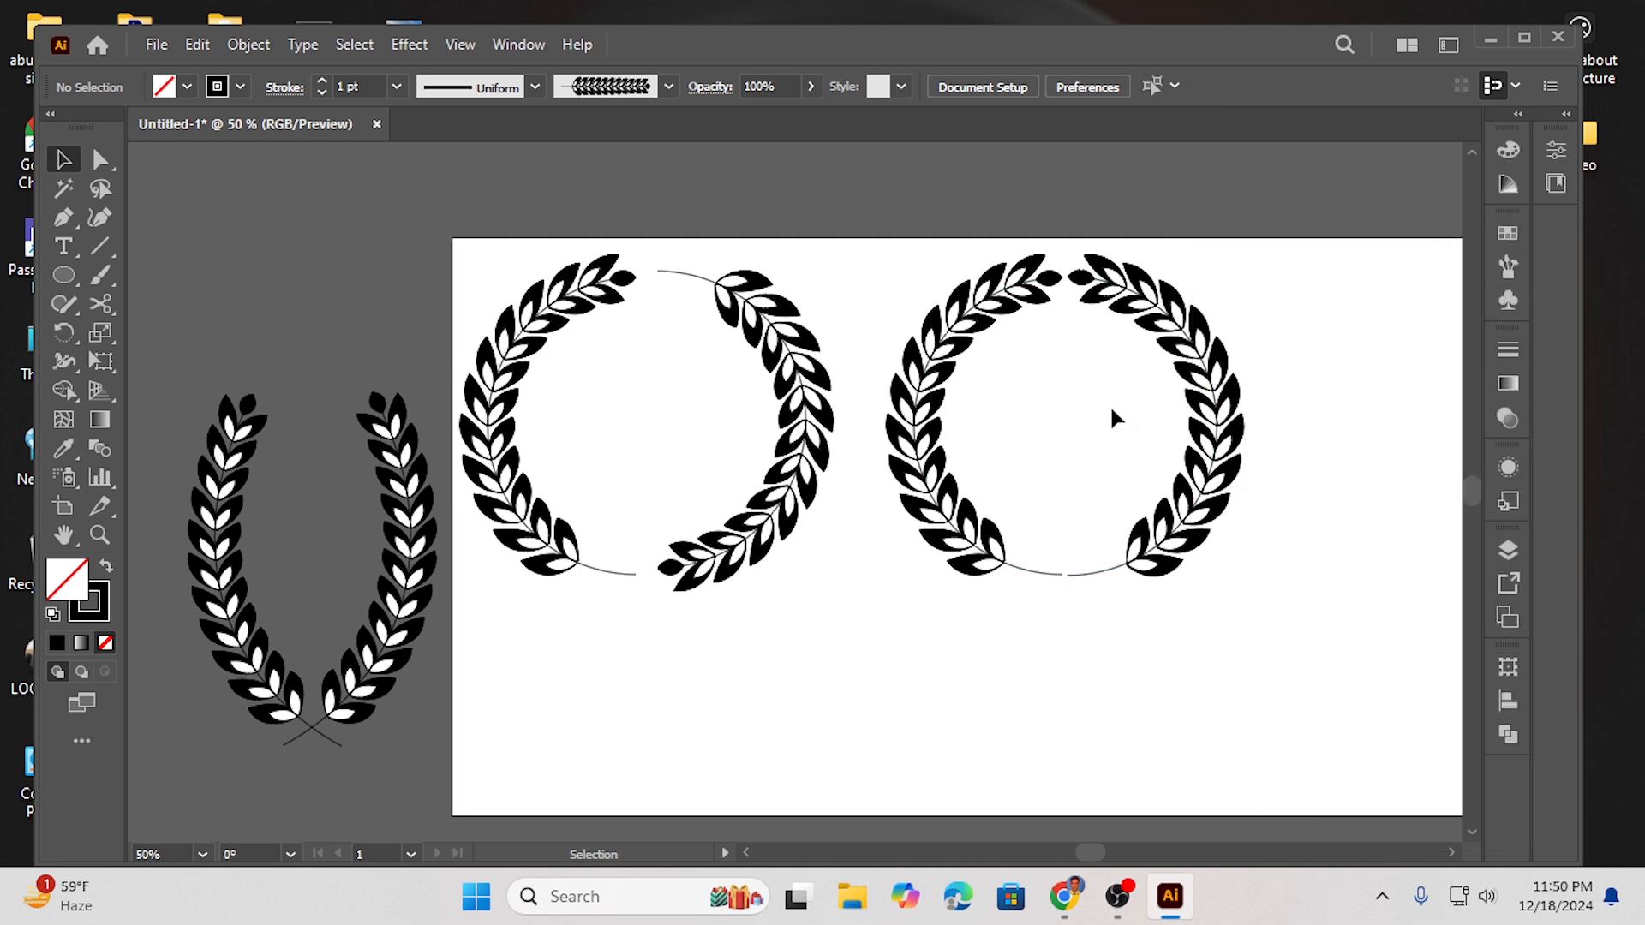
# - Scale down the two circular wreaths and shift them toward the left side of the artboard
pyautogui.moveTo(437, 654); pyautogui.dragTo(437, 655)
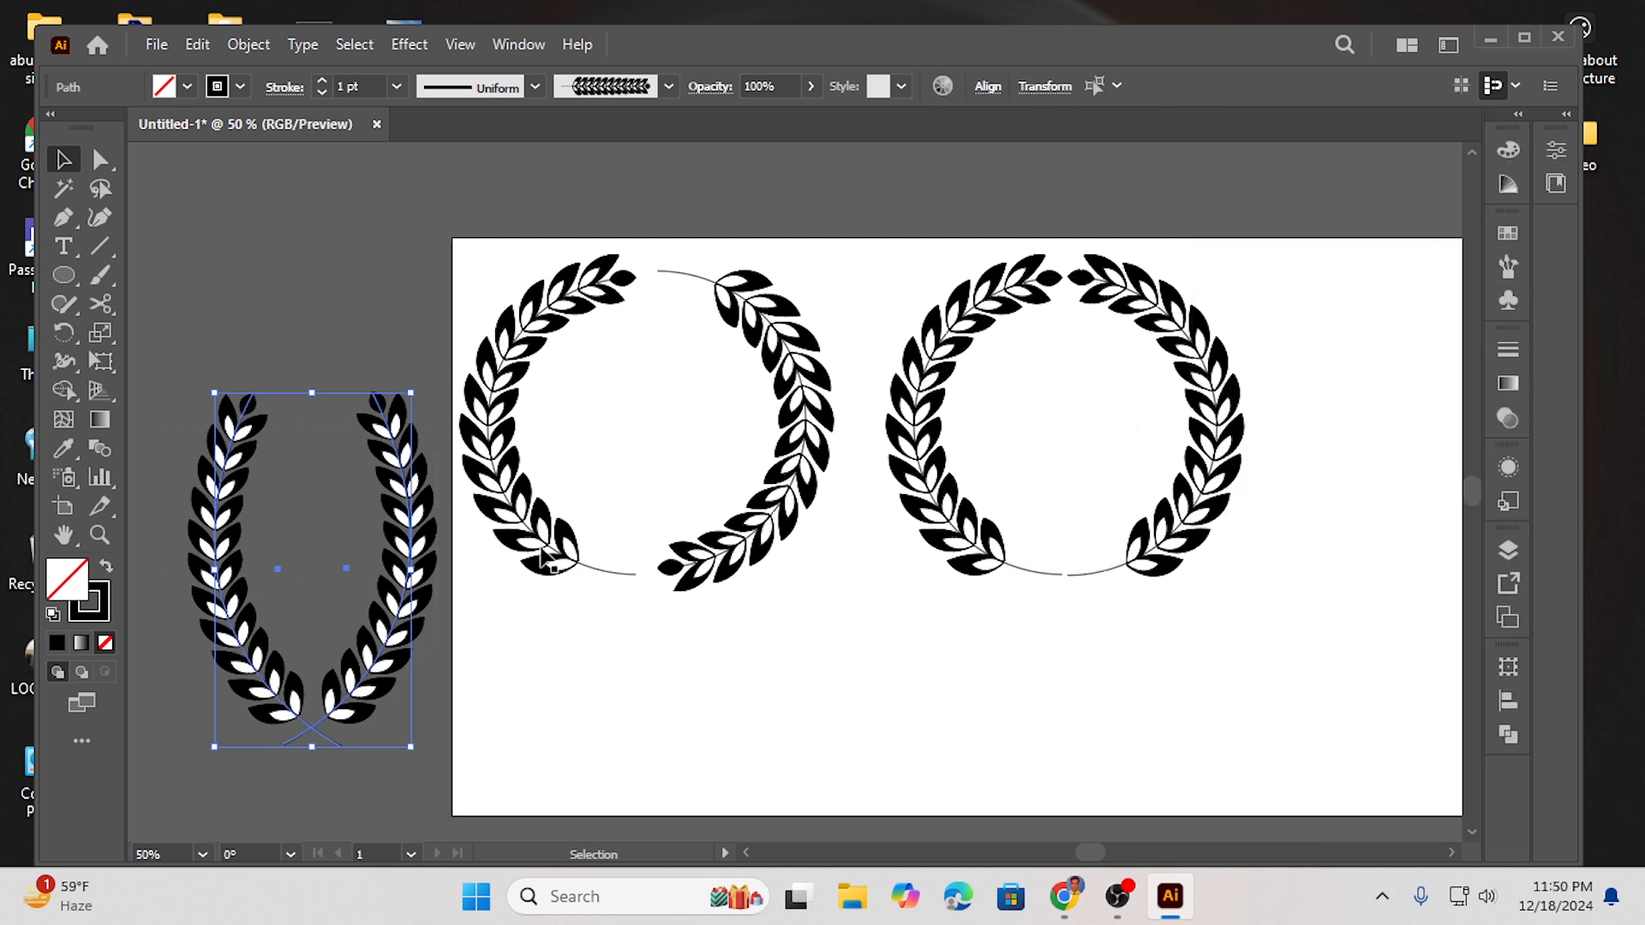
pyautogui.moveTo(515, 306); pyautogui.dragTo(783, 587)
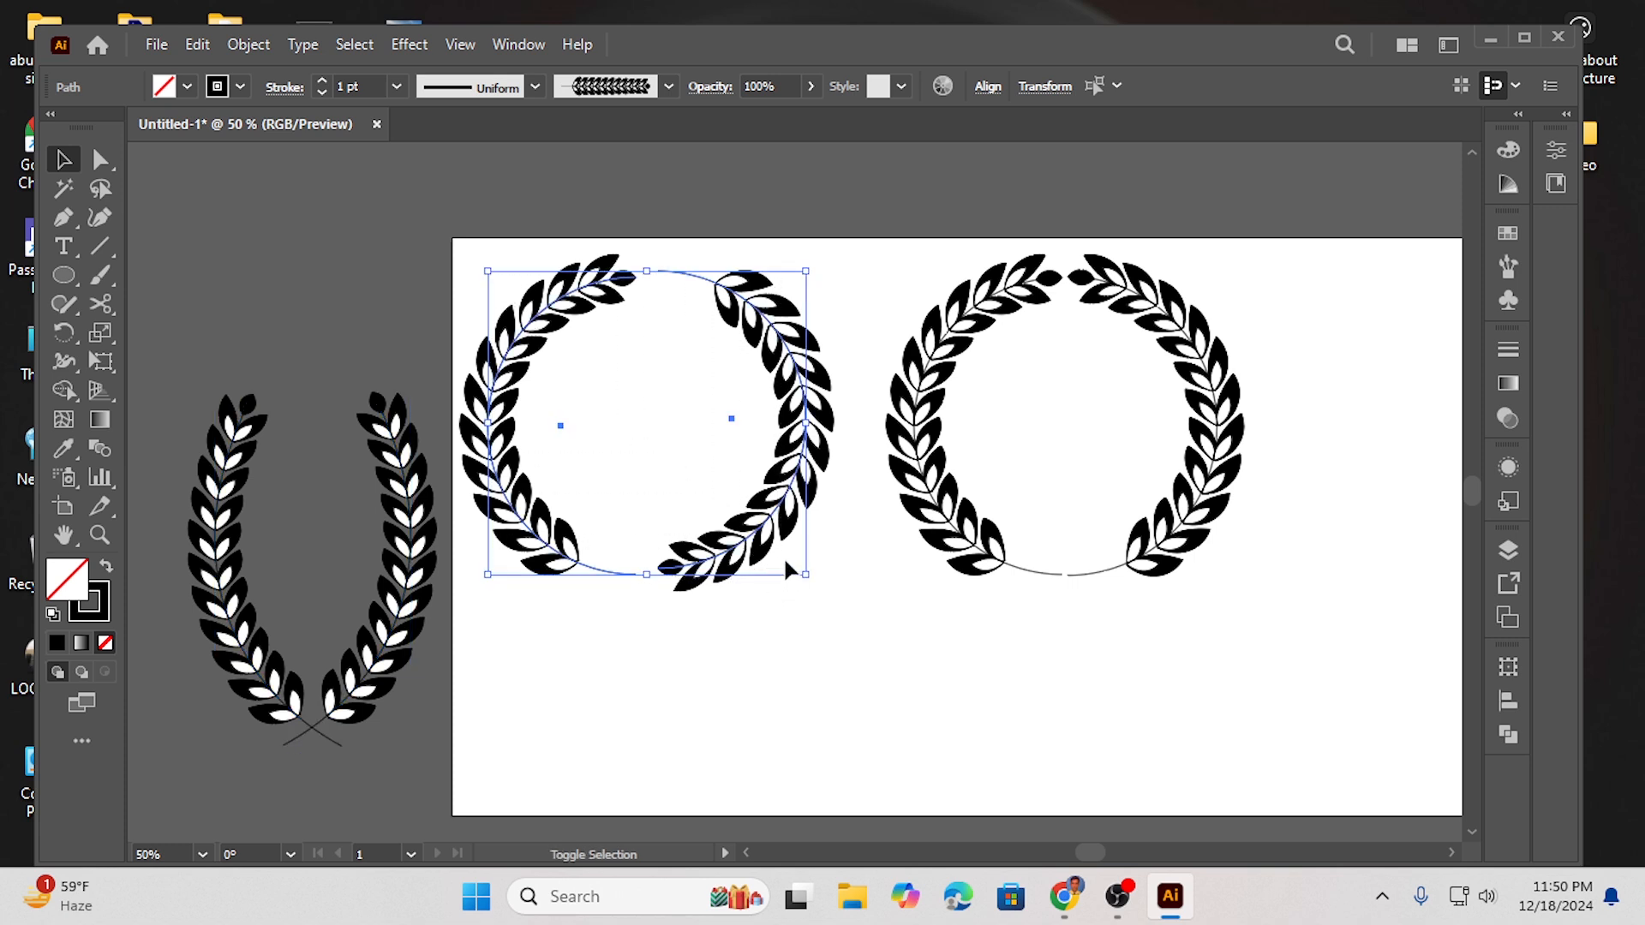
pyautogui.moveTo(808, 580); pyautogui.dragTo(765, 538)
pyautogui.moveTo(779, 397); pyautogui.dragTo(749, 366)
pyautogui.moveTo(1294, 524); pyautogui.dragTo(1172, 583)
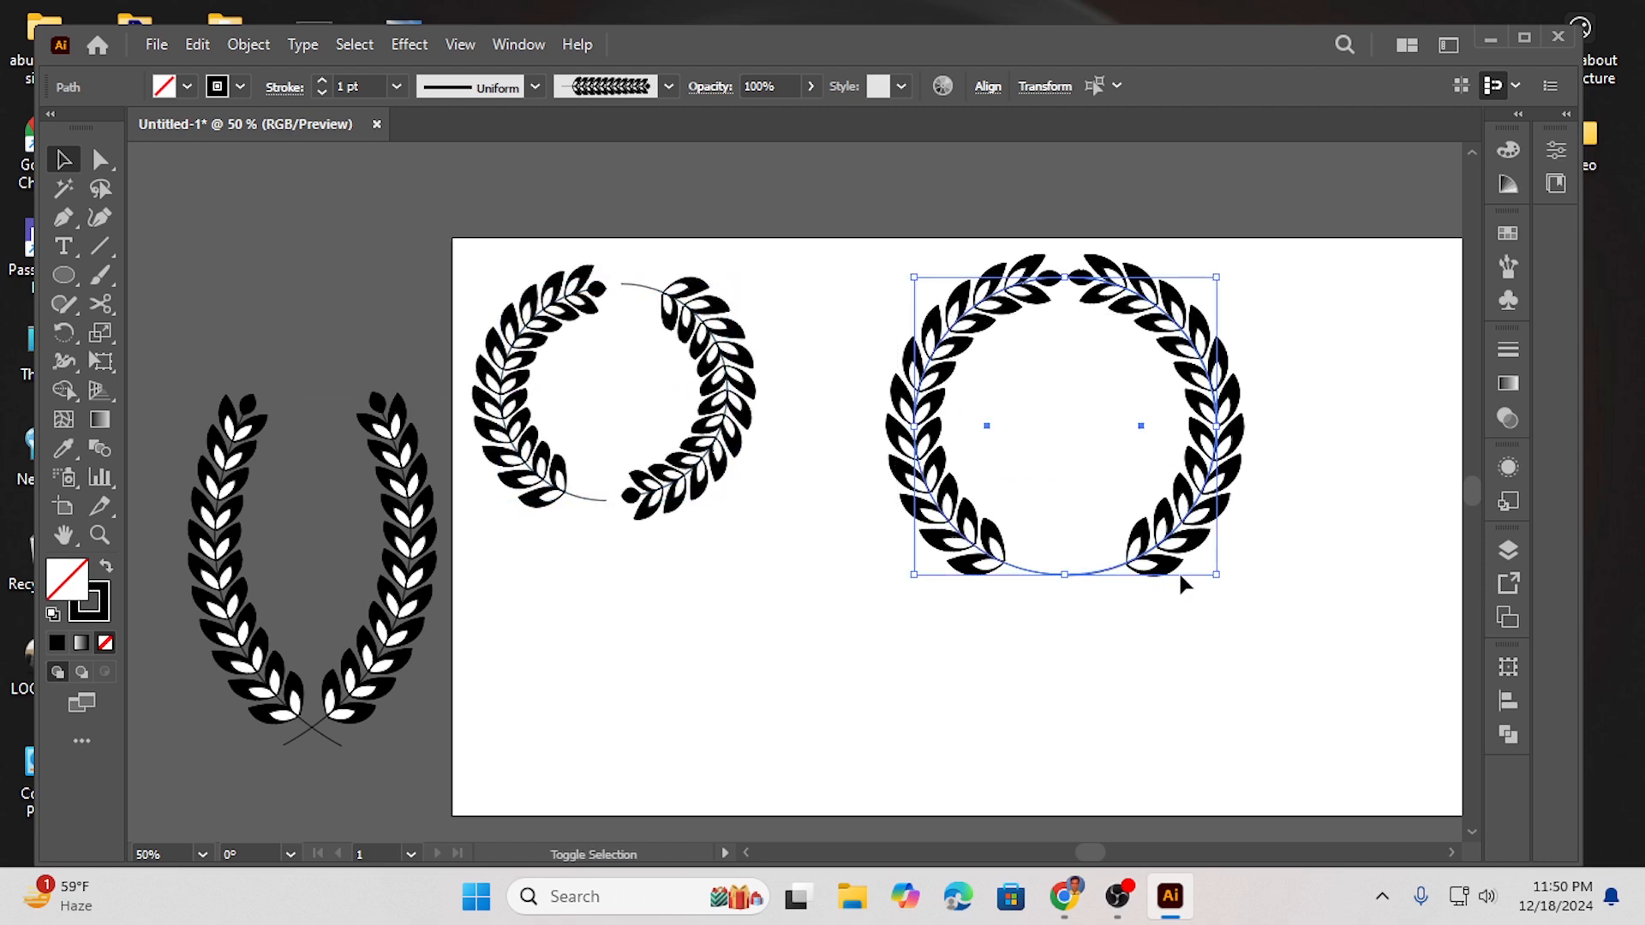
pyautogui.moveTo(1216, 572); pyautogui.dragTo(1163, 523)
pyautogui.moveTo(1157, 426); pyautogui.dragTo(1051, 400)
# - Move the U-shaped wreath onto the artboard's right side and lower the other two wreaths so all three sit in a row
pyautogui.click(412, 589)
pyautogui.moveTo(410, 590); pyautogui.dragTo(1361, 482)
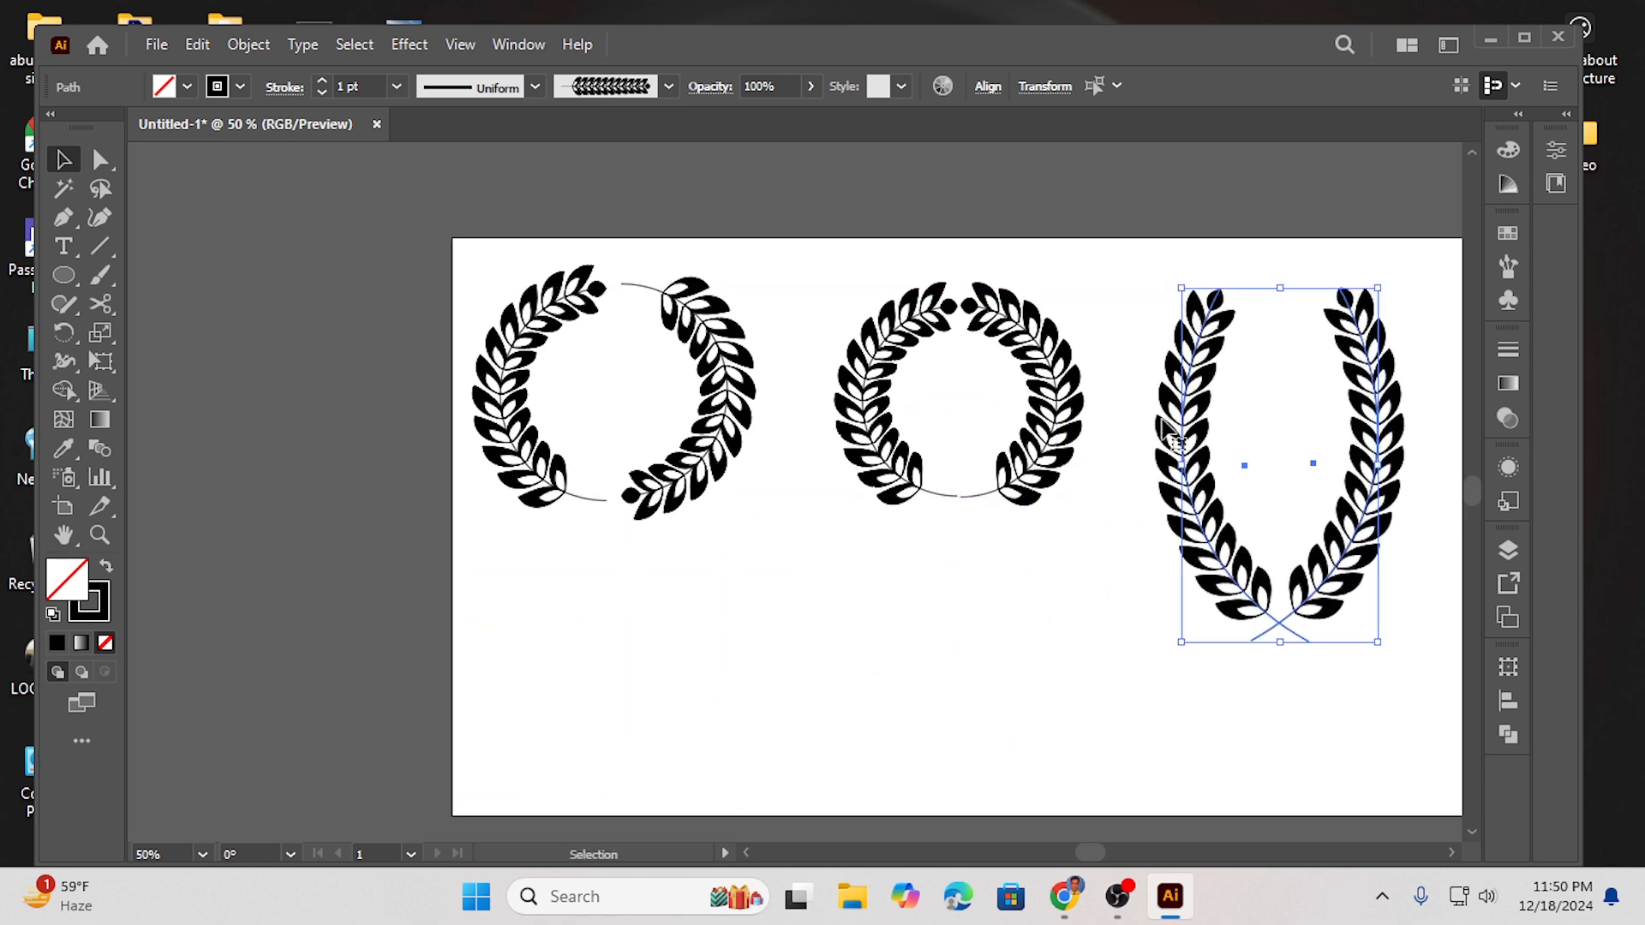
pyautogui.moveTo(1046, 400); pyautogui.dragTo(1043, 499)
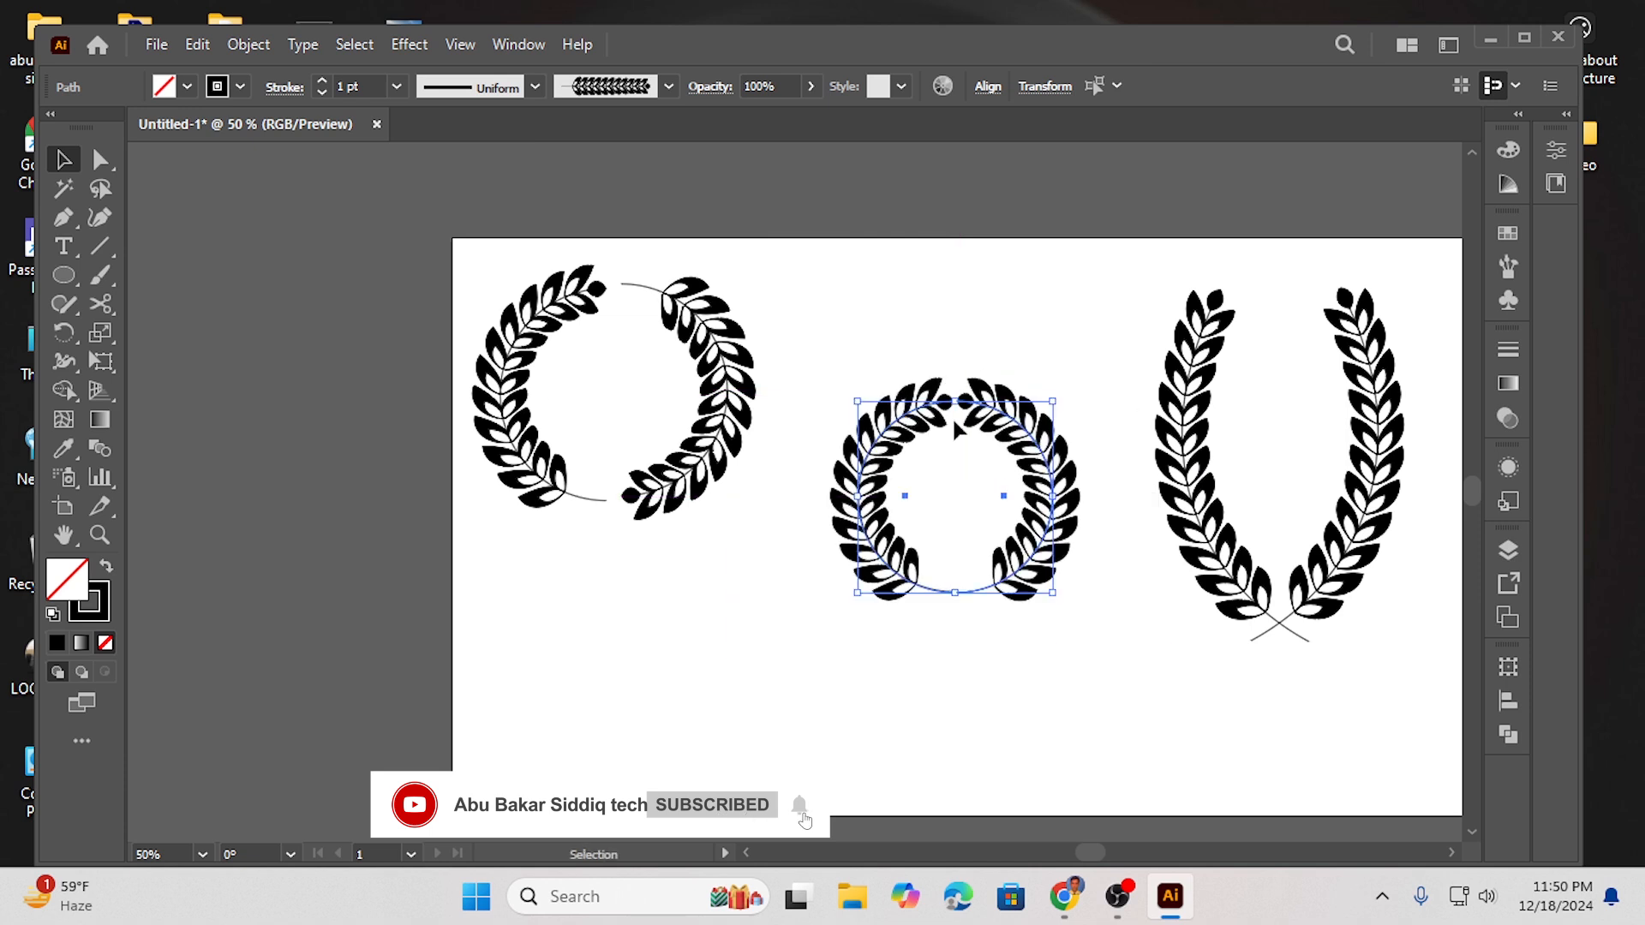
pyautogui.moveTo(486, 288); pyautogui.dragTo(737, 540)
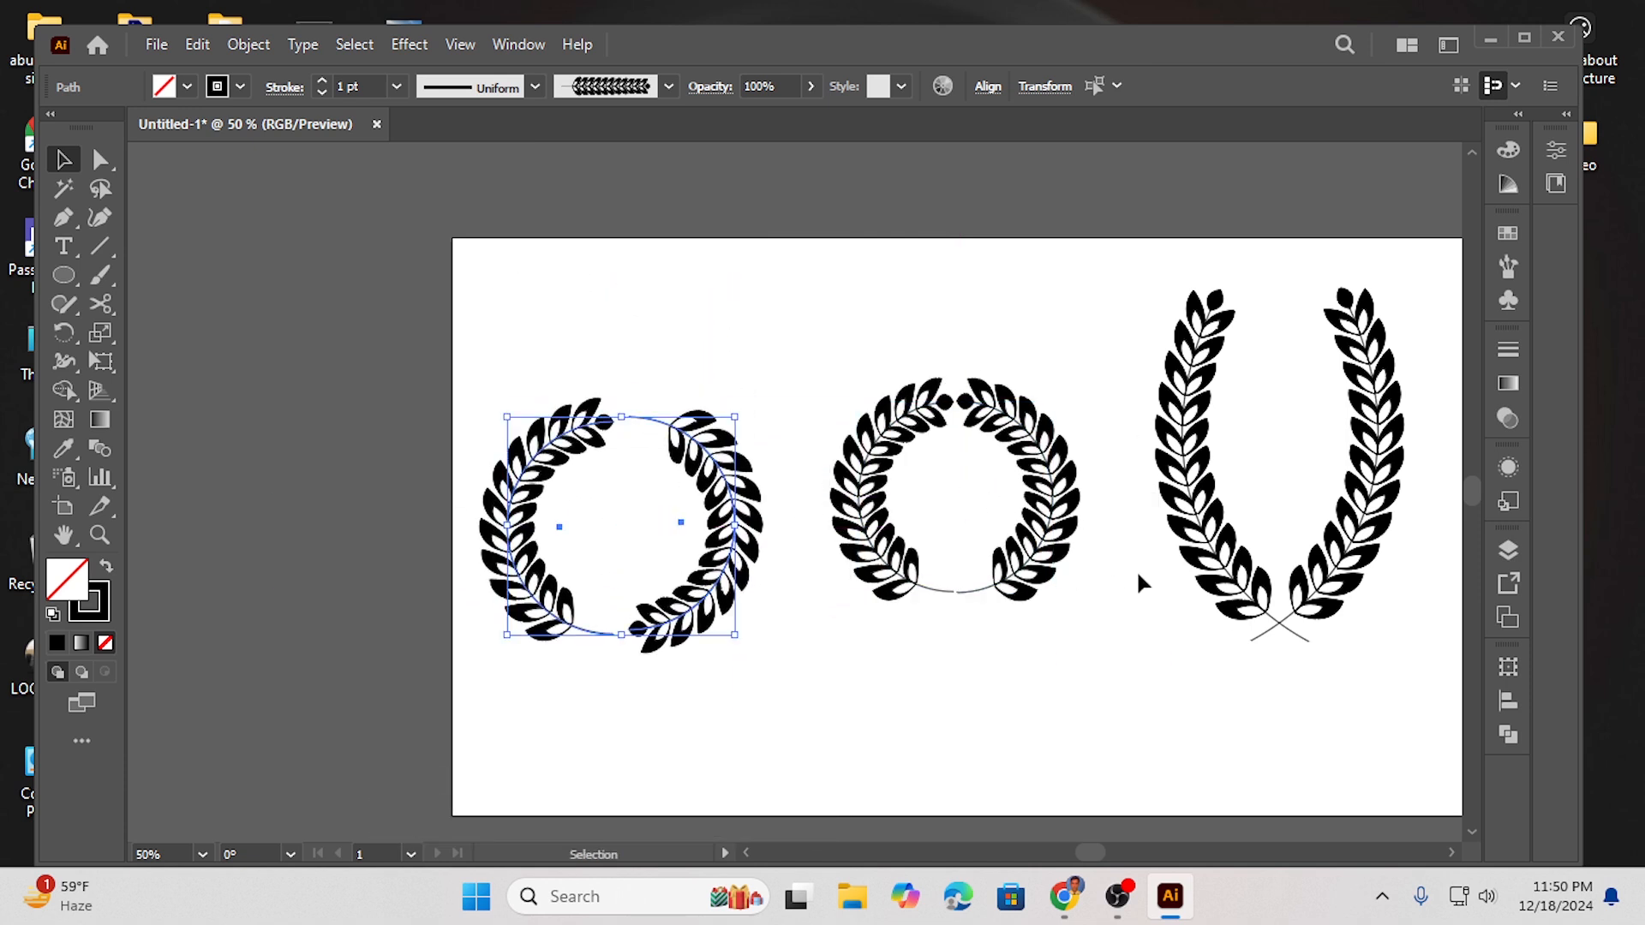
pyautogui.click(887, 708)
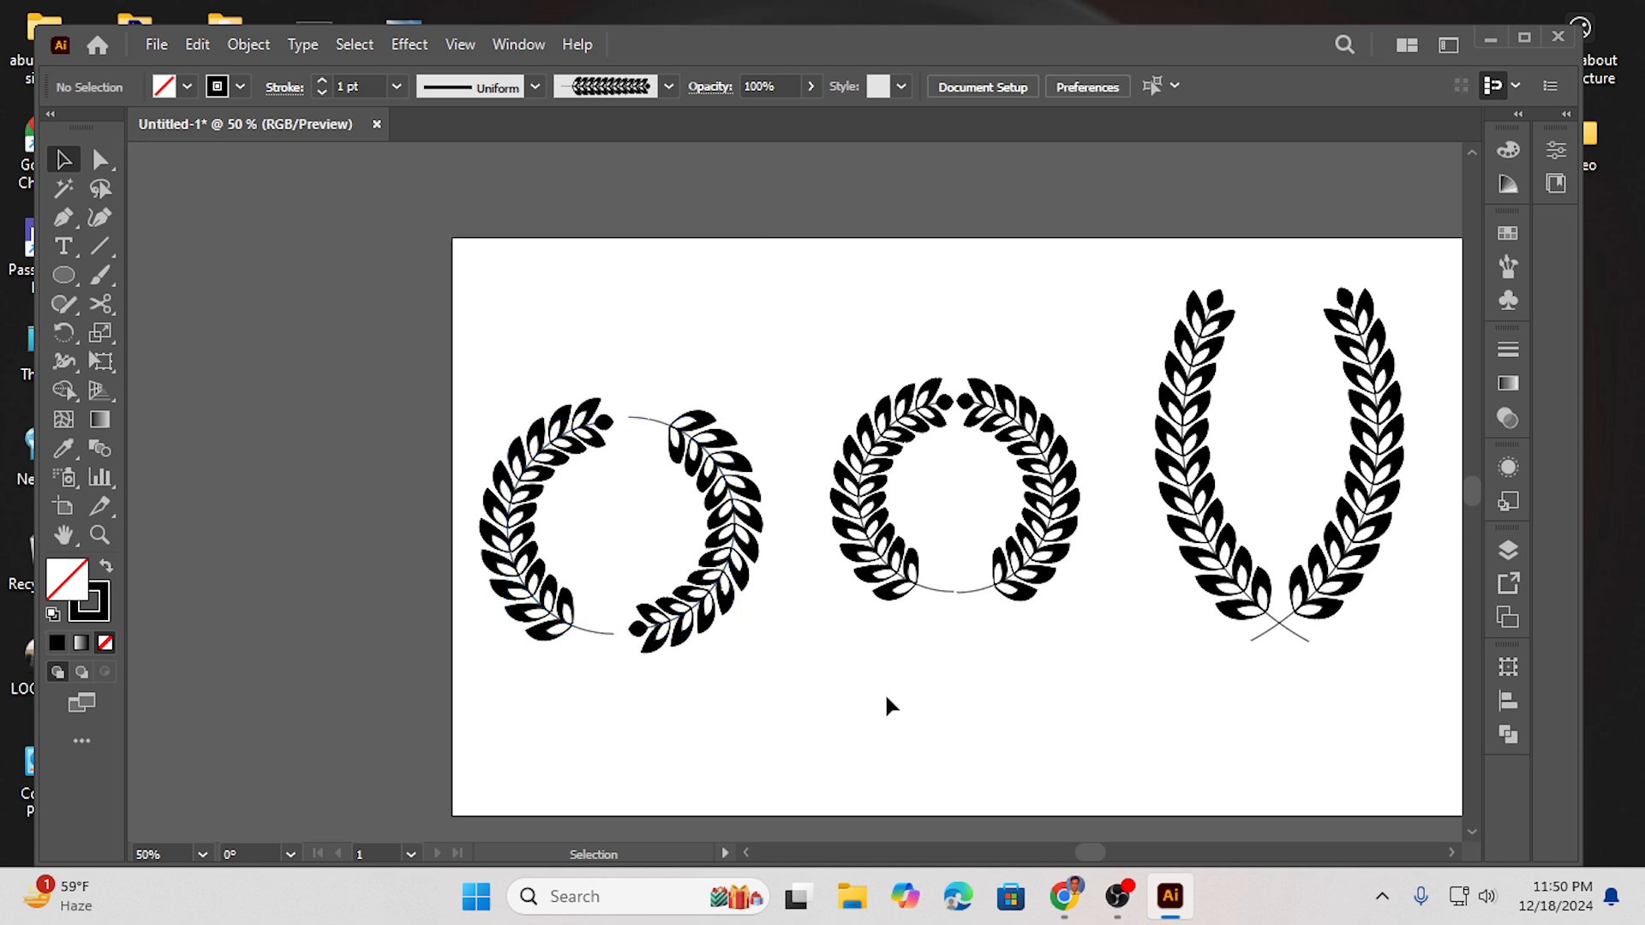